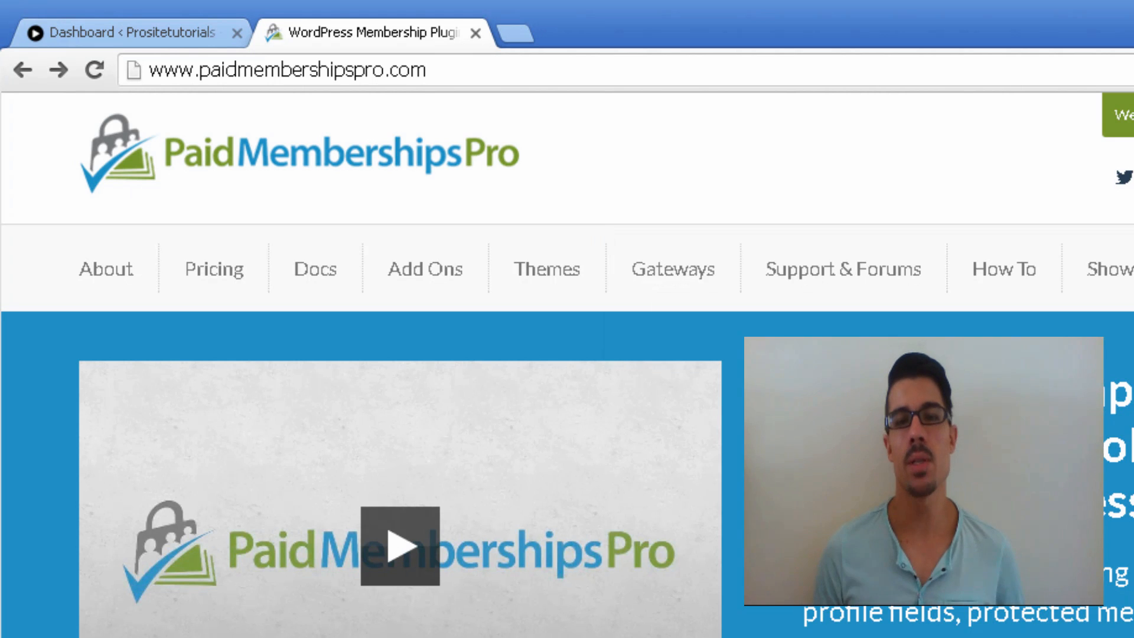
Step: Open Pricing and scroll through the Free, PMPro Core and PMPro Plus plan comparison table
click(214, 275)
scroll(274, 256, down, 6)
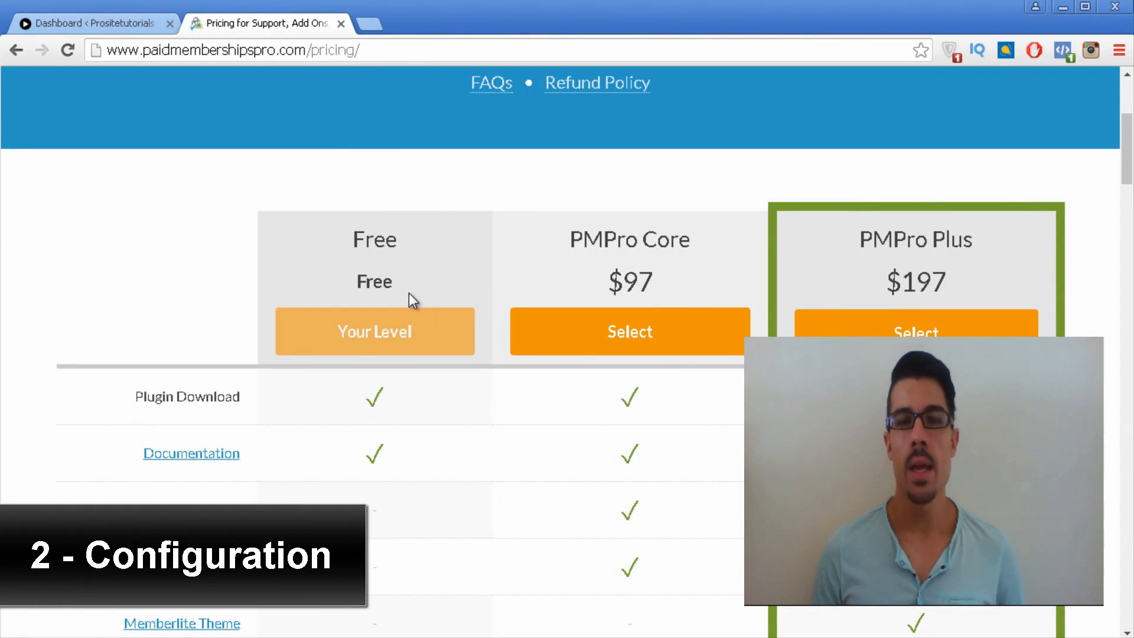
scroll(297, 291, up, 1)
scroll(357, 194, down, 2)
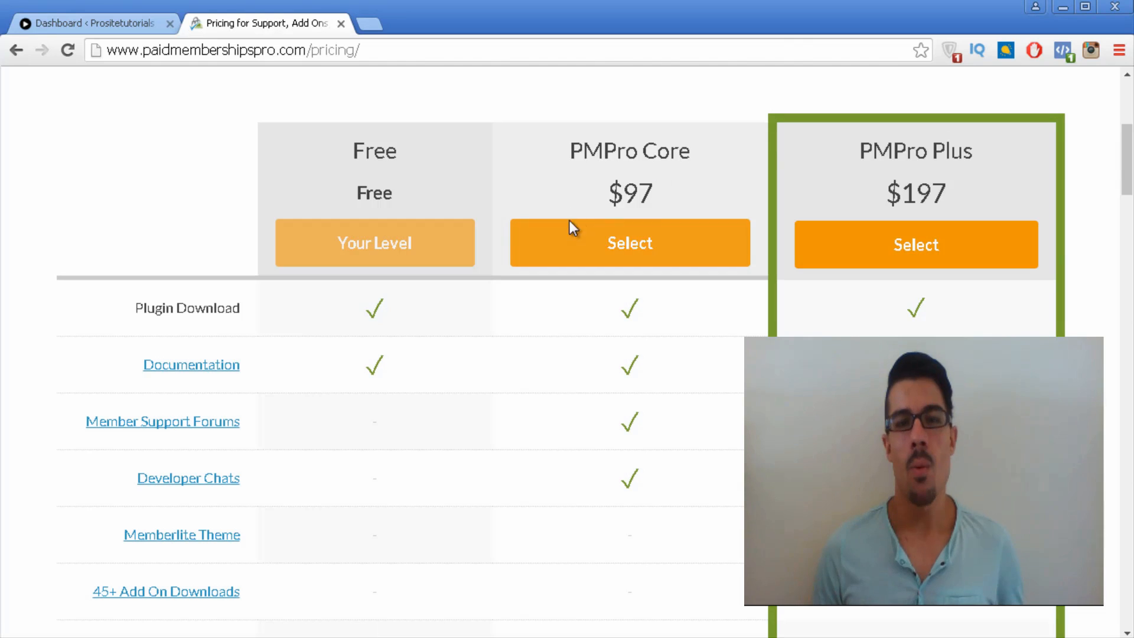
scroll(644, 214, down, 2)
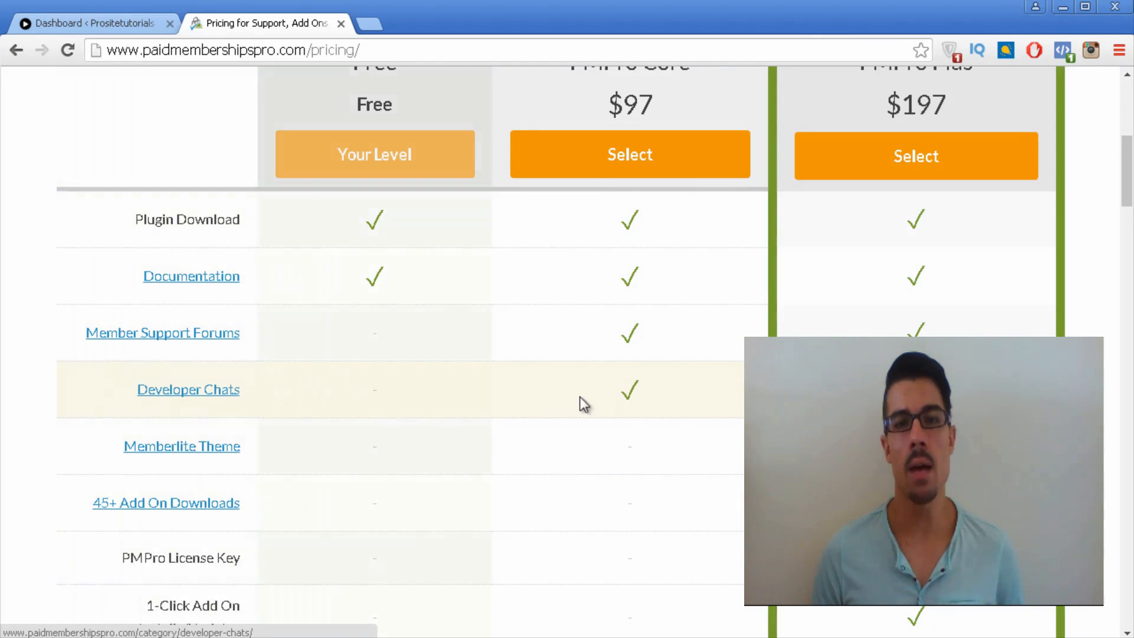
scroll(580, 400, up, 2)
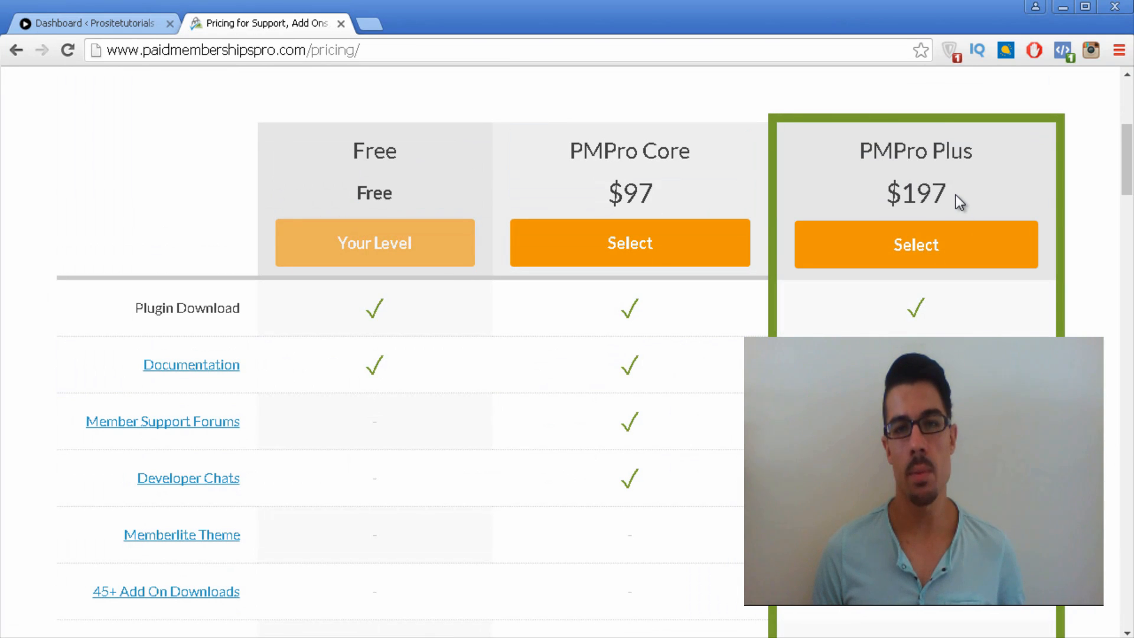
scroll(956, 193, down, 5)
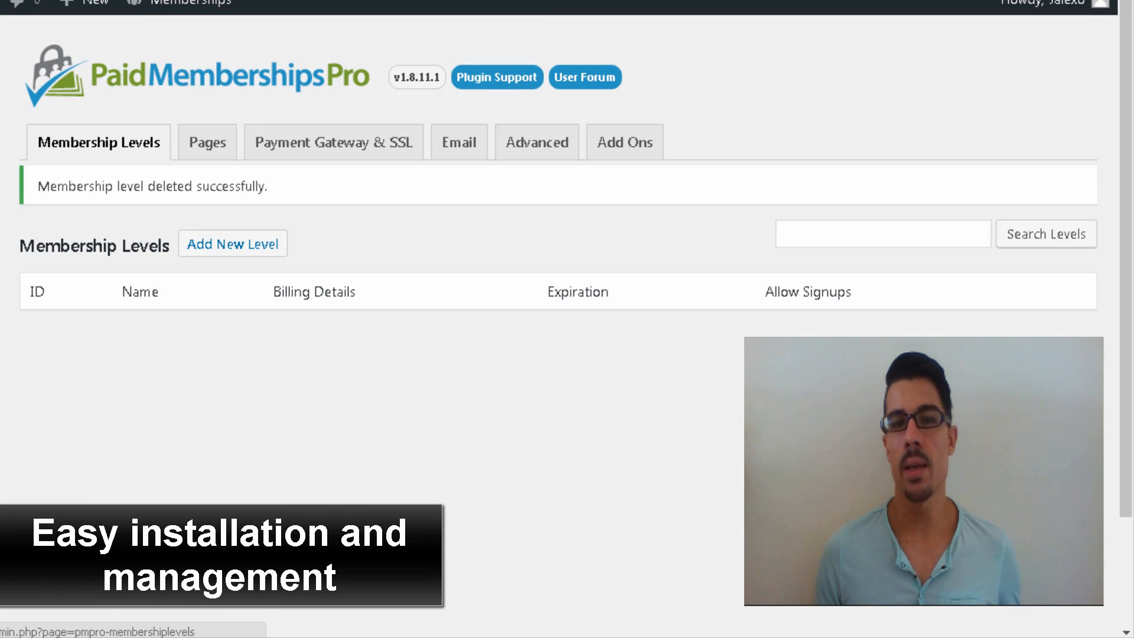
Step: Add a new level named 'Free Membership' with description 'Enjoy your free membership!'
click(220, 244)
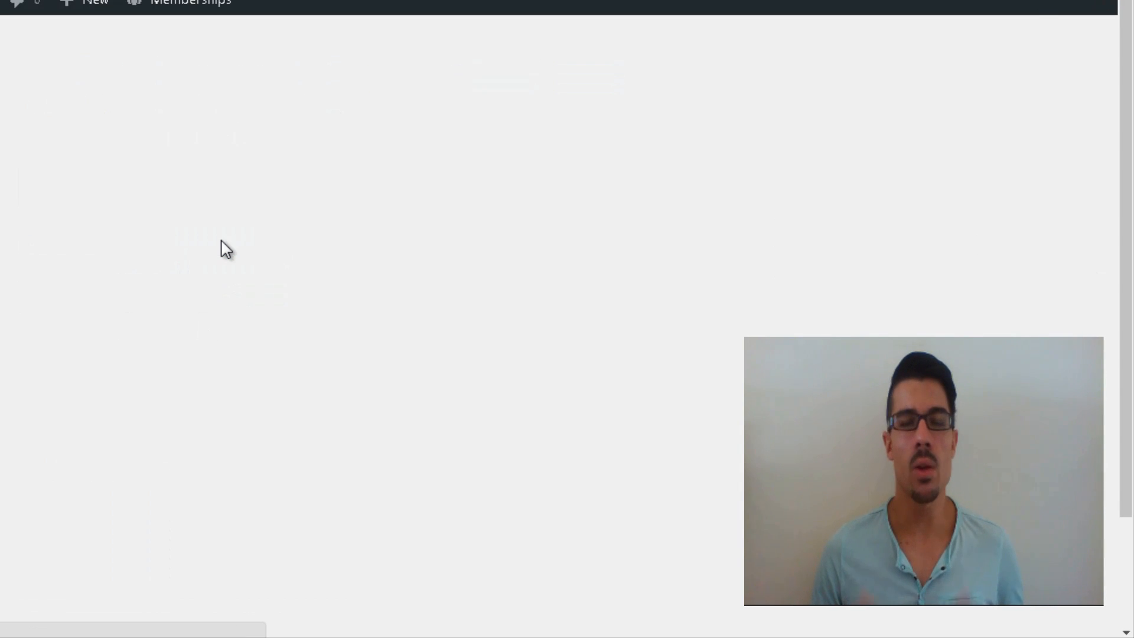
click(301, 314)
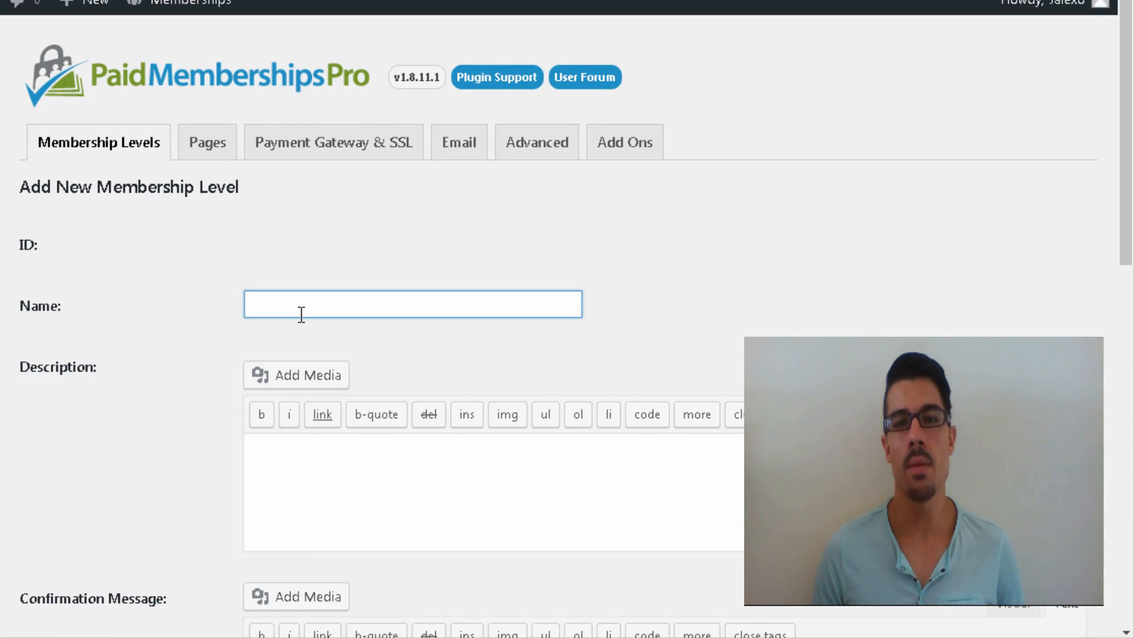
text(Free Me)
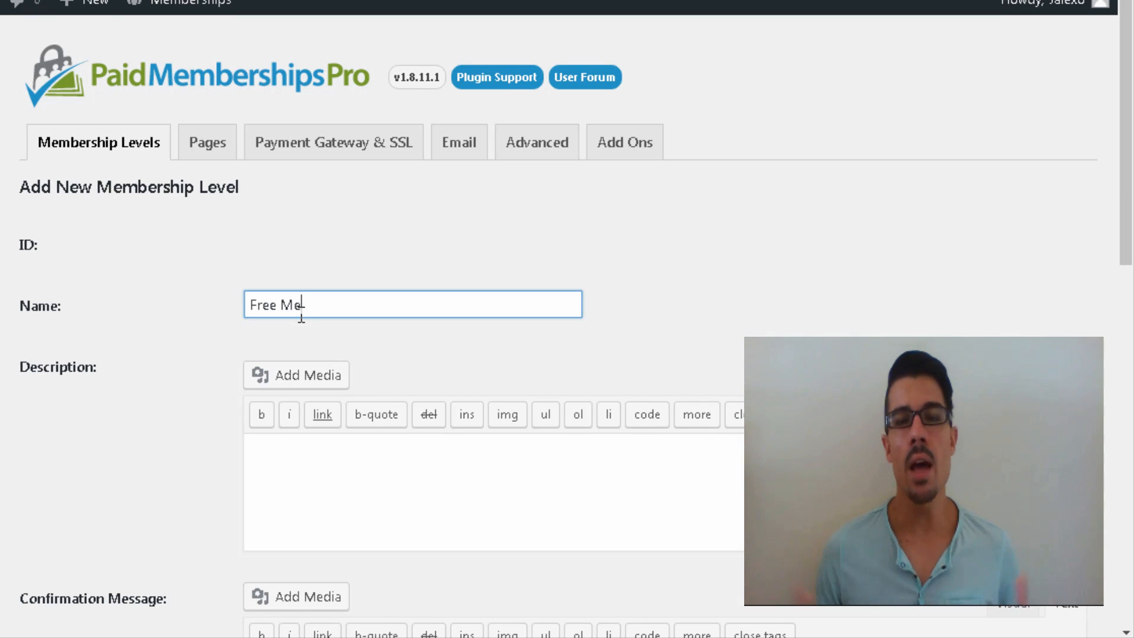
text(mbership)
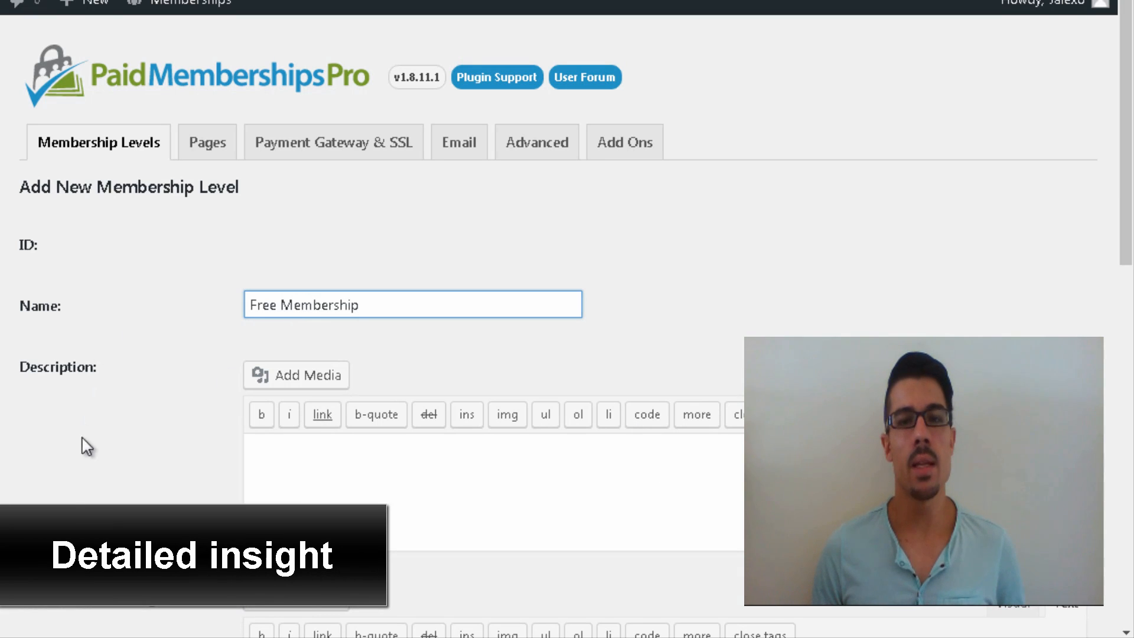
click(305, 461)
text(Enjoy)
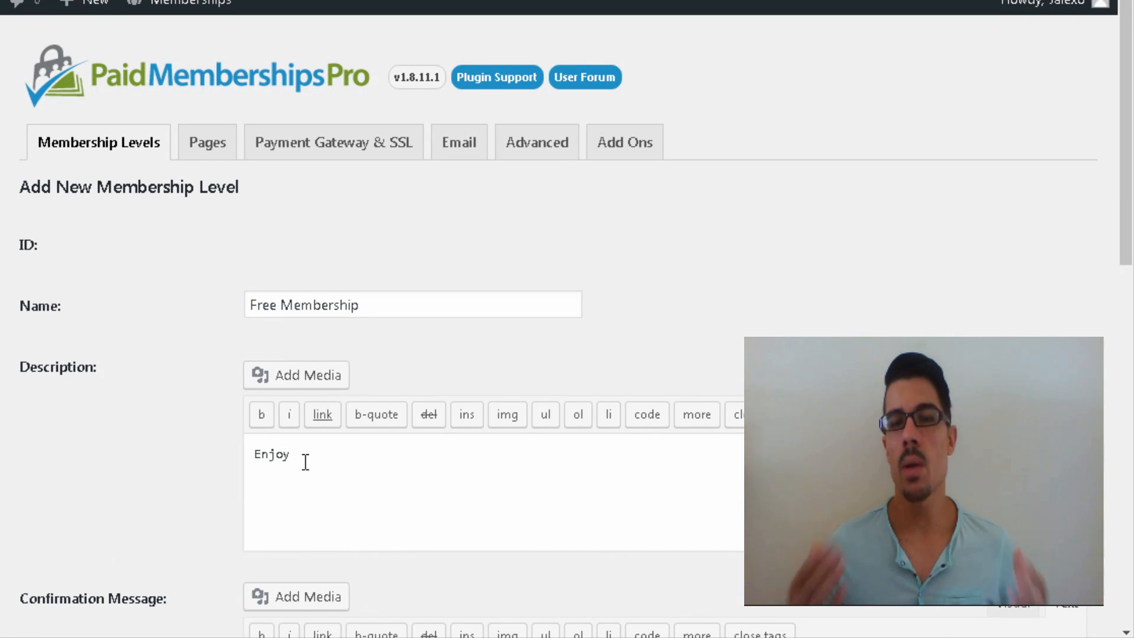
text( your free mem)
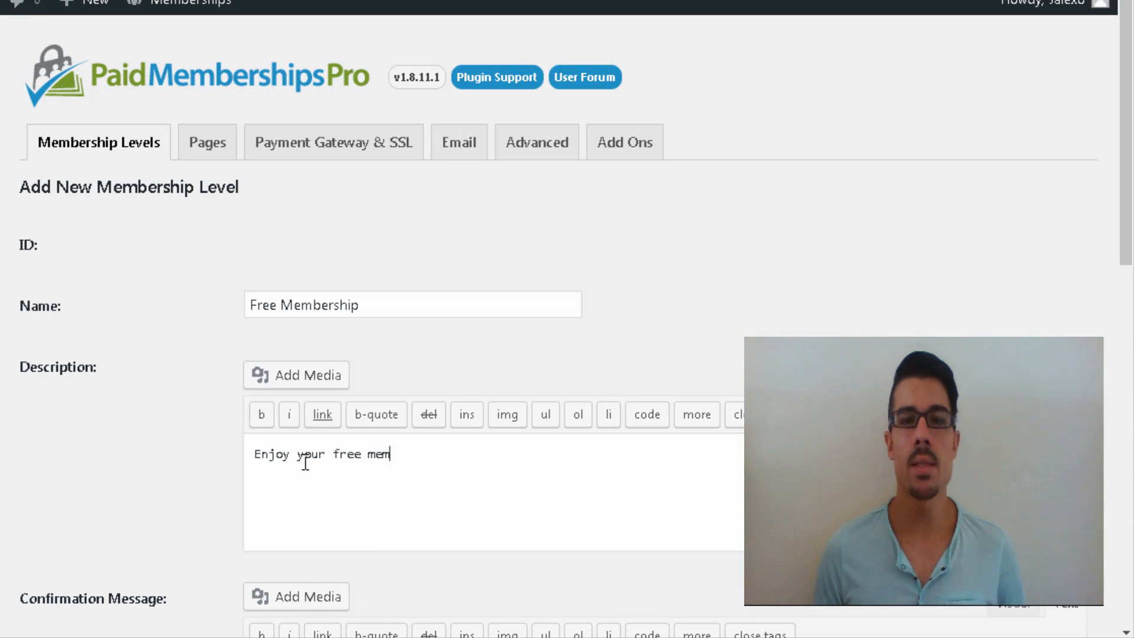
text(bership!)
Step: Enter the confirmation message 'Thank you for subscribing!' and scroll down to Billing Details
scroll(303, 461, down, 3)
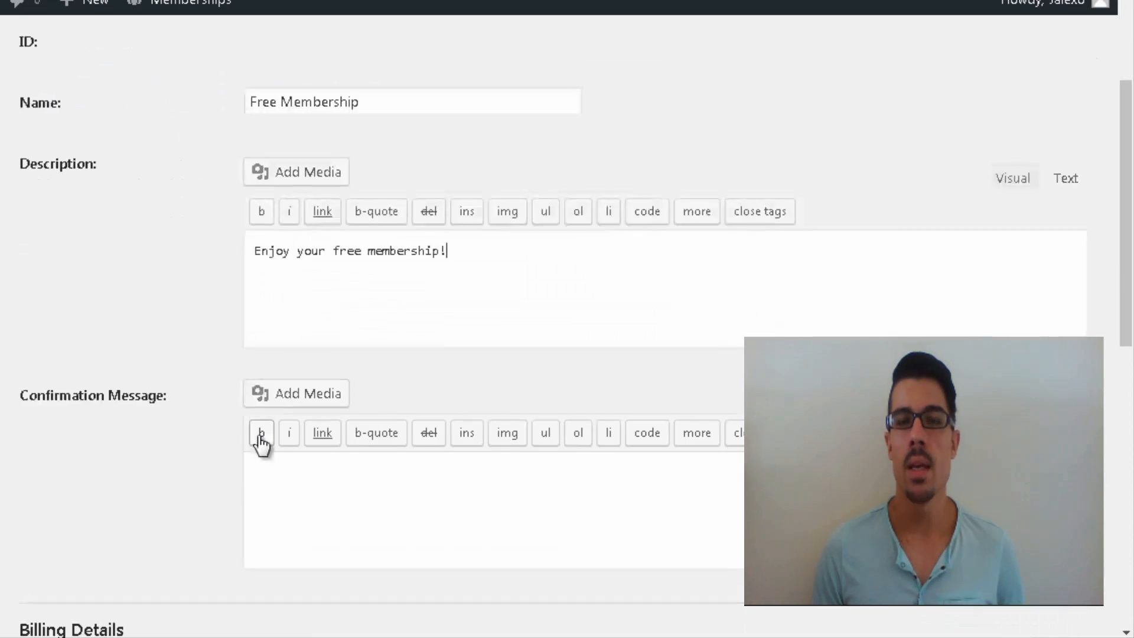
click(461, 527)
text(Thank yo)
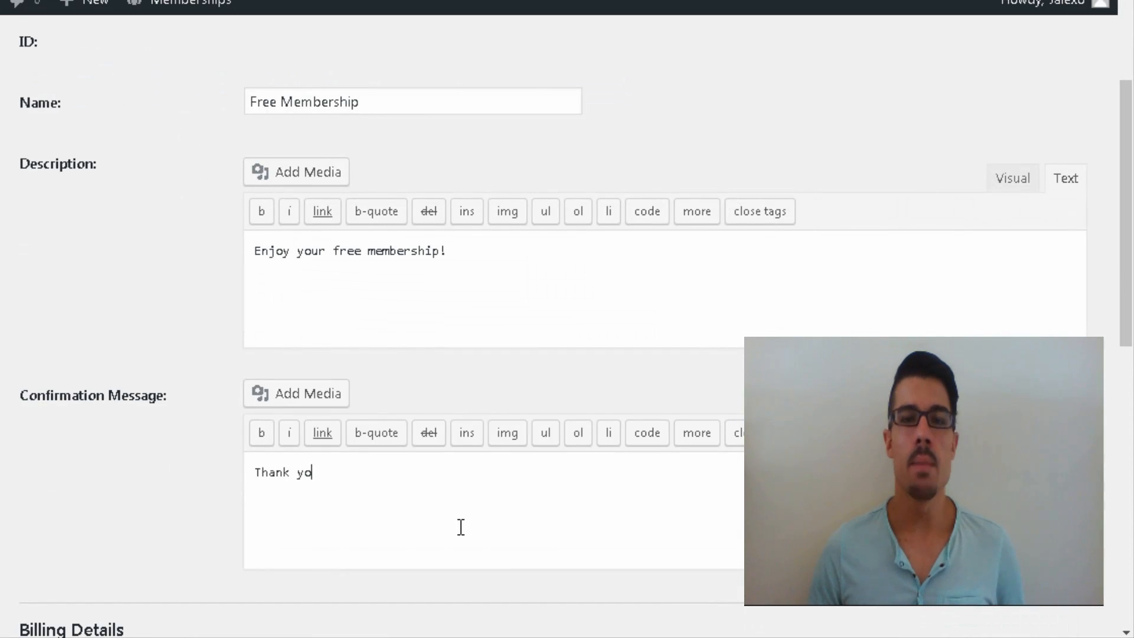
text(u for subscribing.)
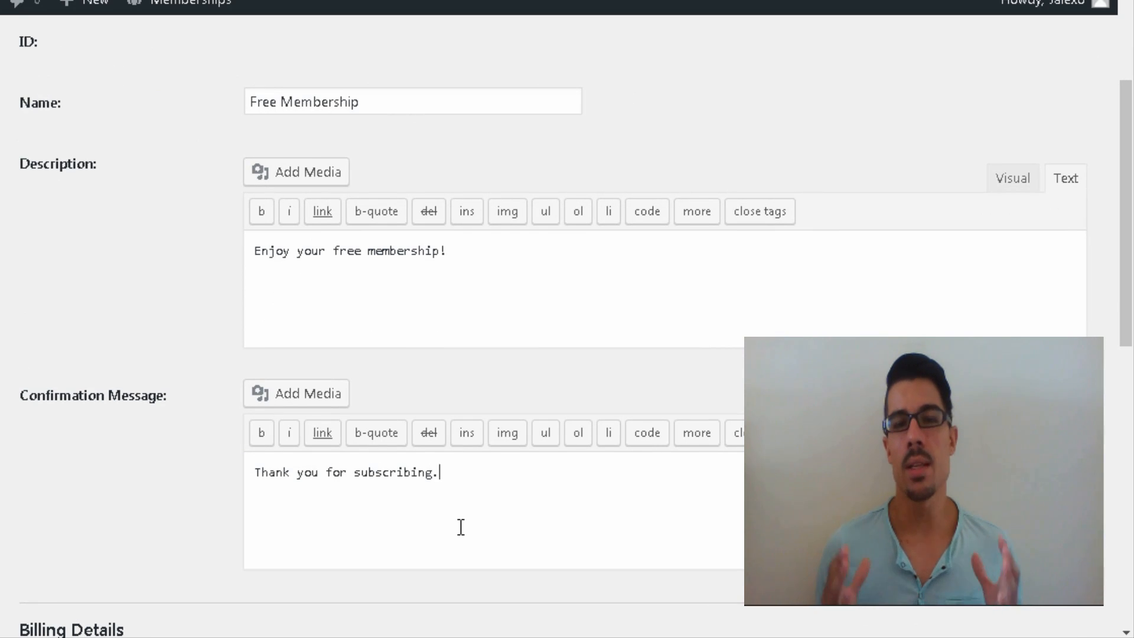
key(BackSpace)
text(!)
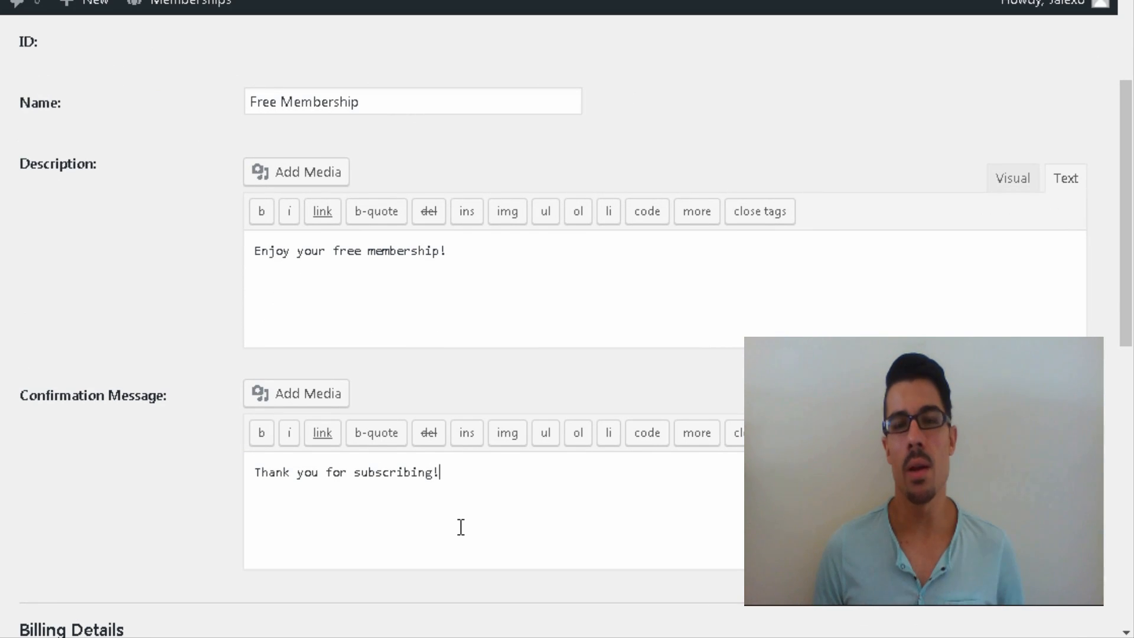
scroll(460, 527, down, 6)
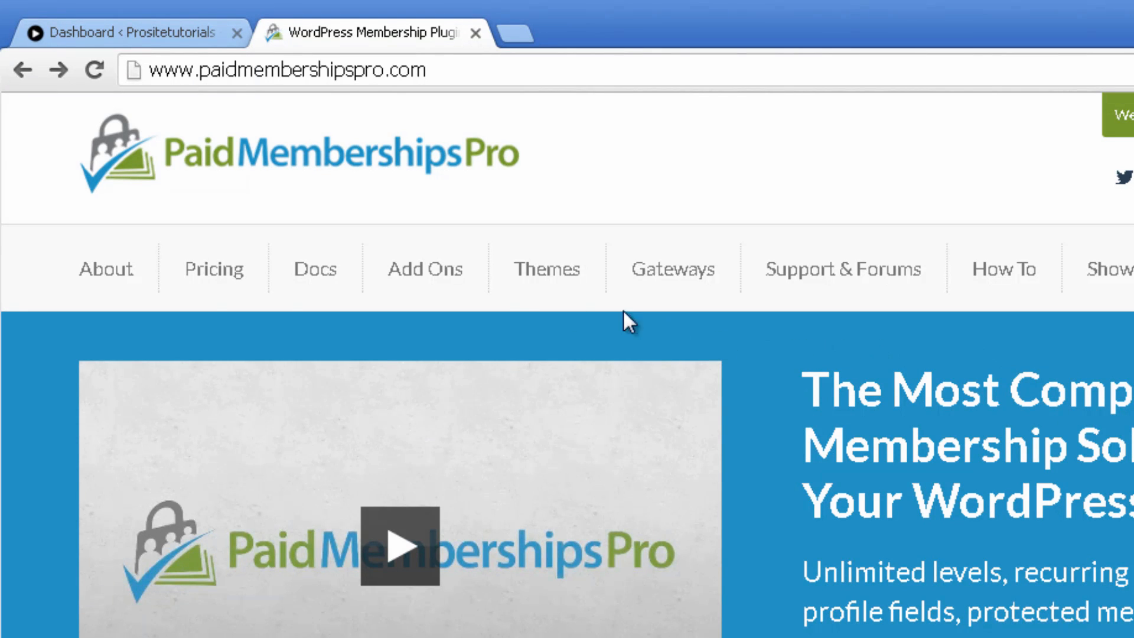
Step: Open Pricing and compare features of Free, PMPro Core ($97) and PMPro Plus ($197)
click(218, 282)
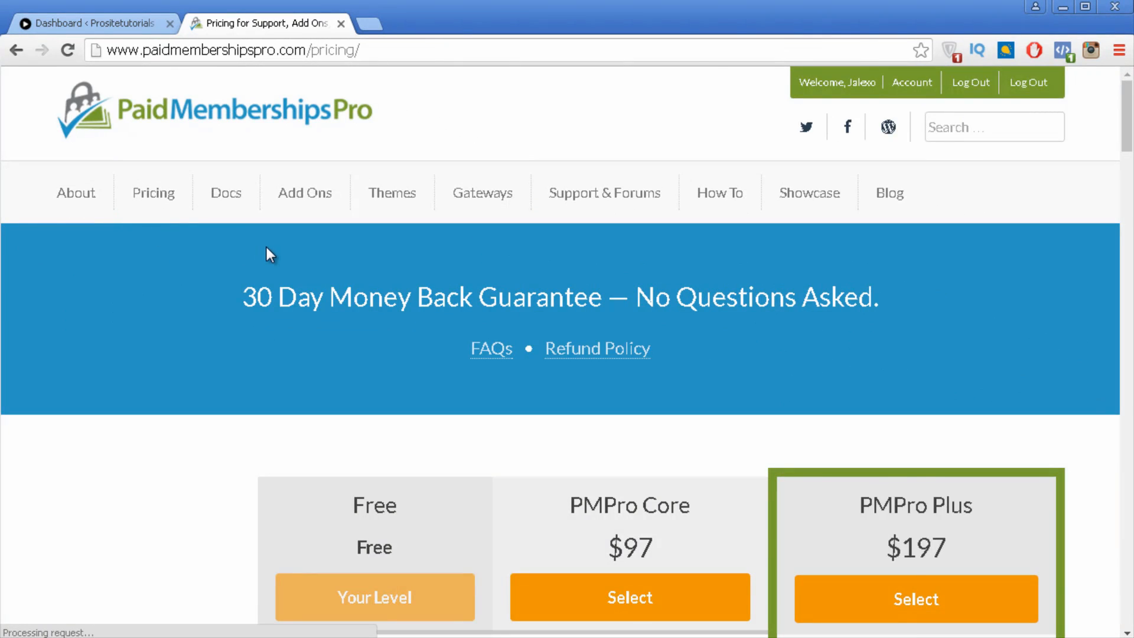
scroll(271, 254, down, 5)
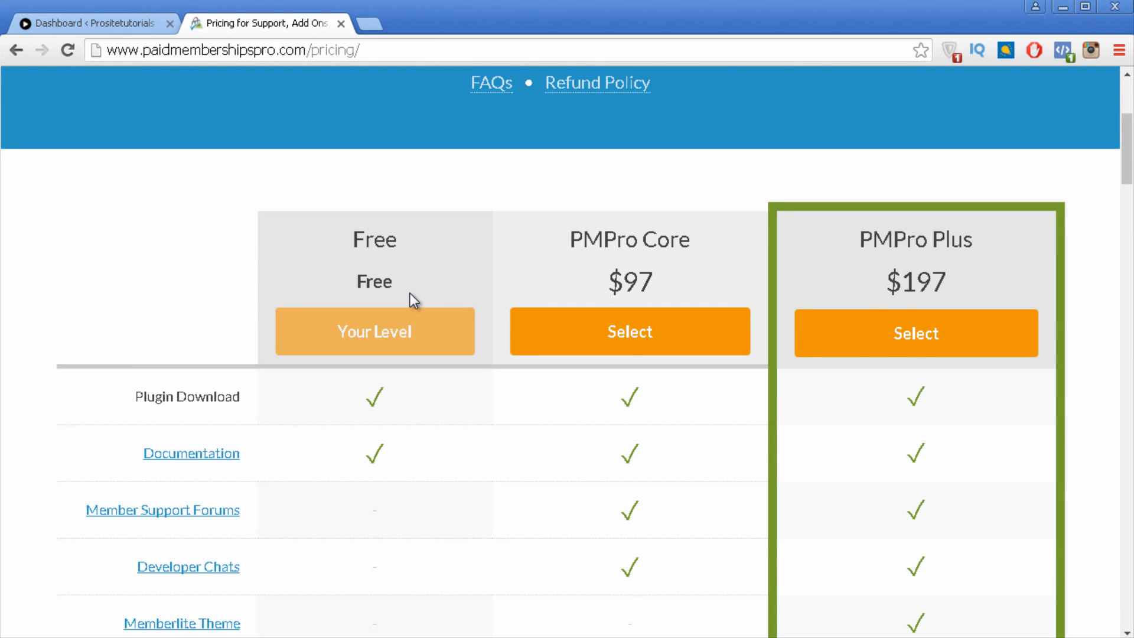
scroll(295, 286, up, 2)
scroll(380, 236, down, 4)
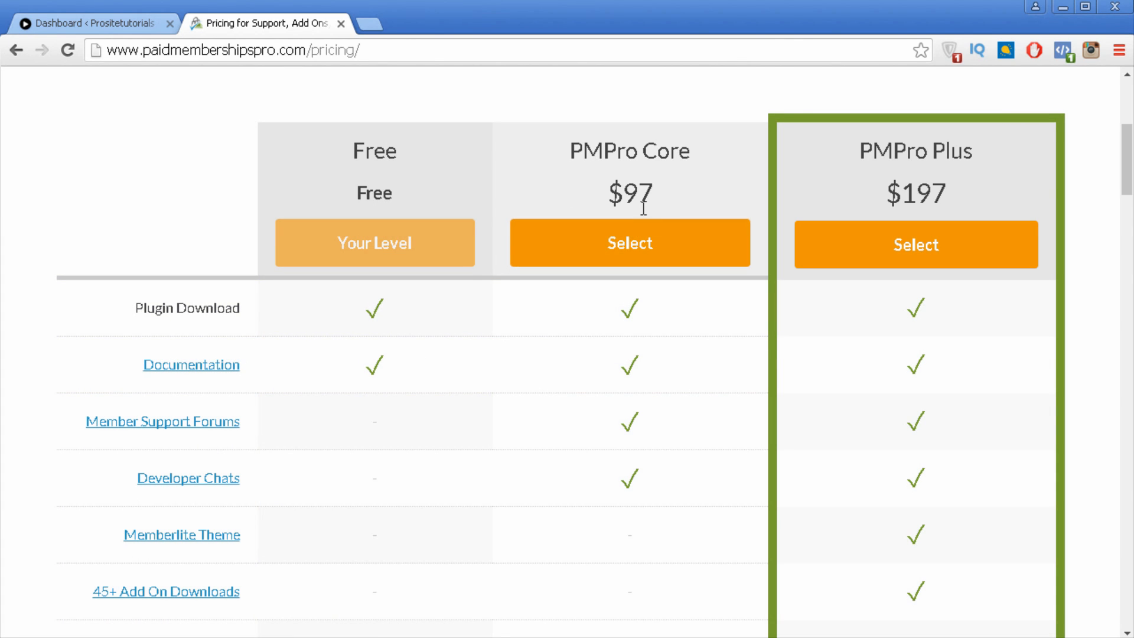
scroll(644, 208, down, 2)
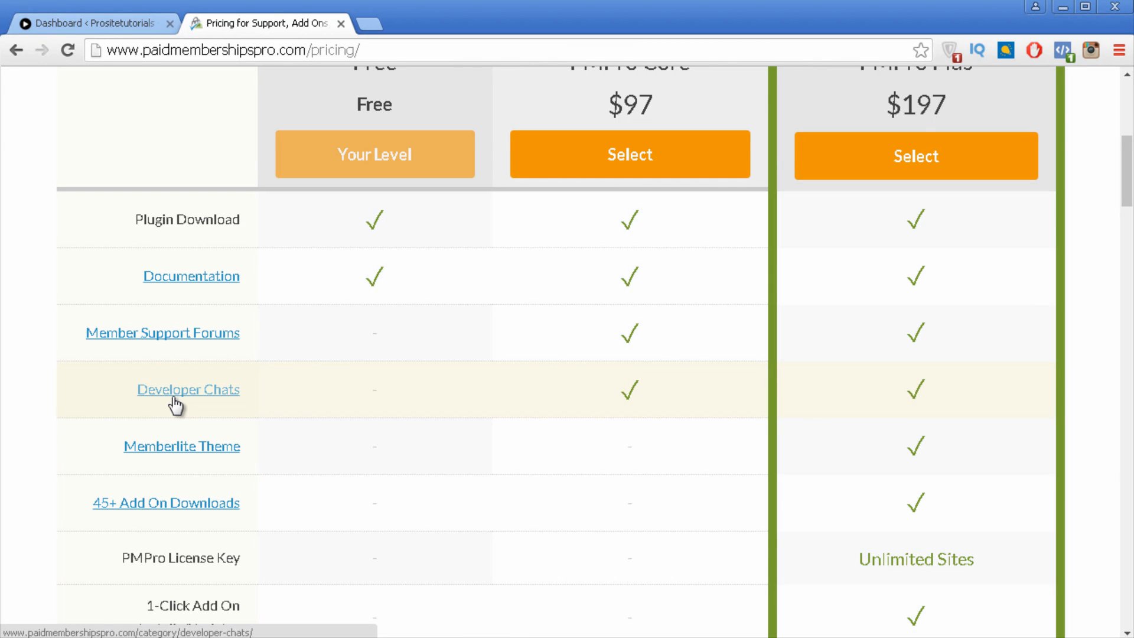
scroll(977, 294, up, 3)
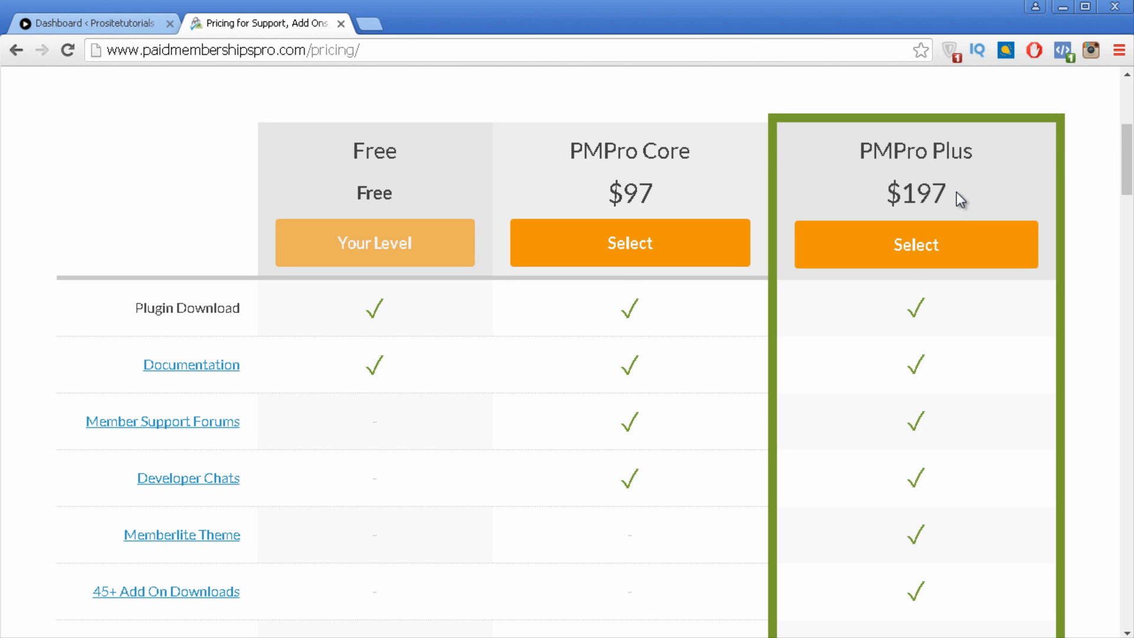
scroll(955, 192, down, 4)
scroll(971, 180, down, 4)
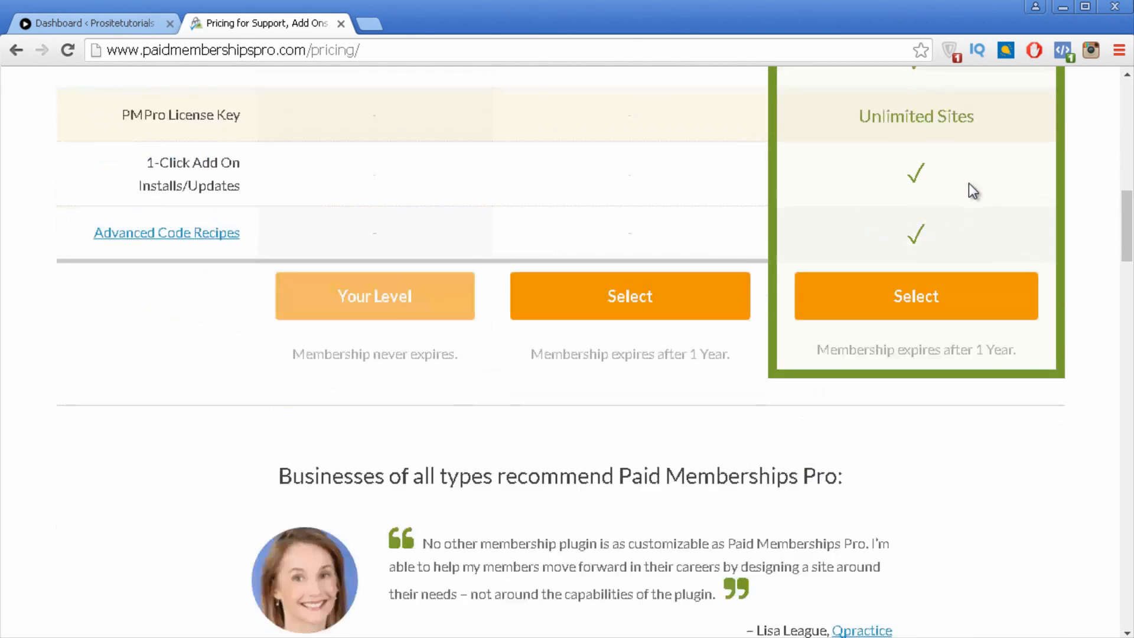
scroll(974, 183, up, 5)
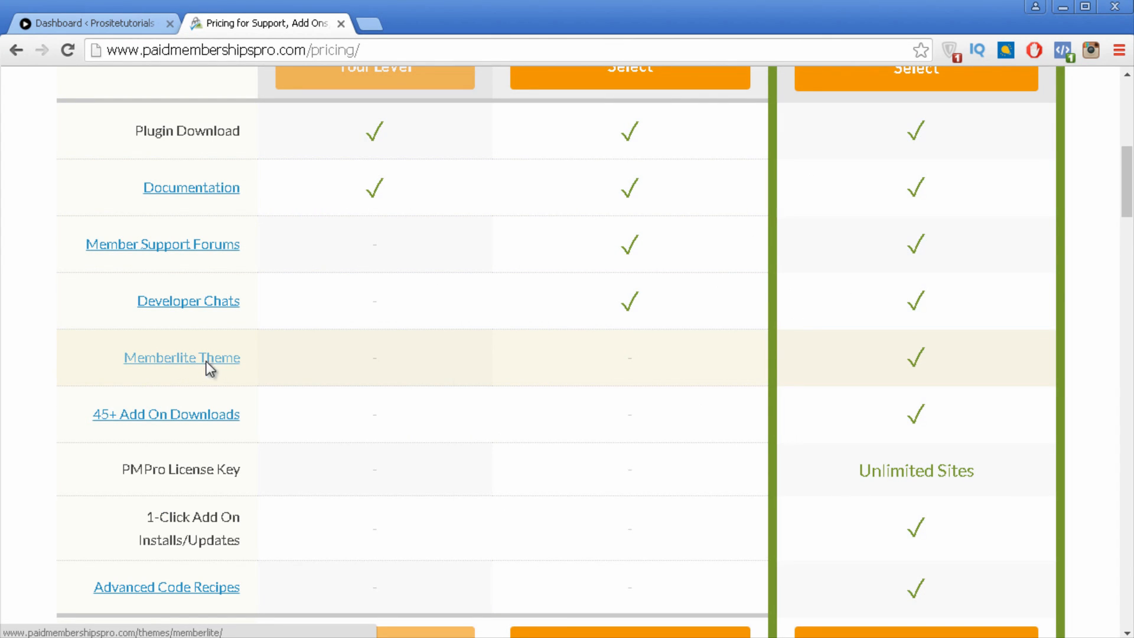
Step: Open the Memberlite Theme page in a new tab and glance over it
right_click(208, 364)
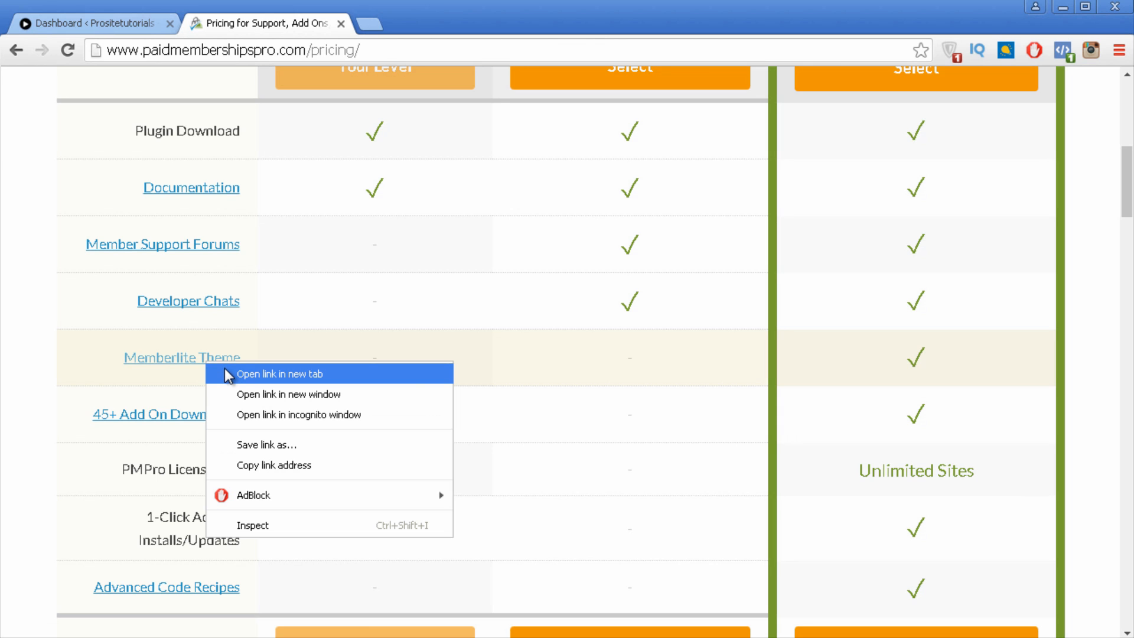
click(280, 373)
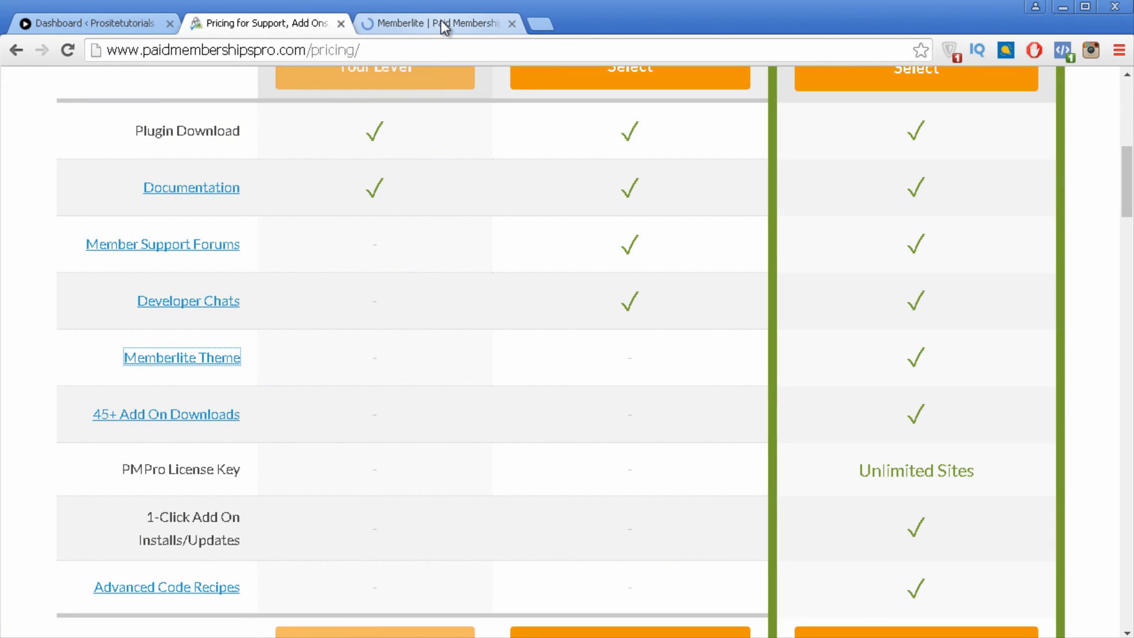
click(441, 22)
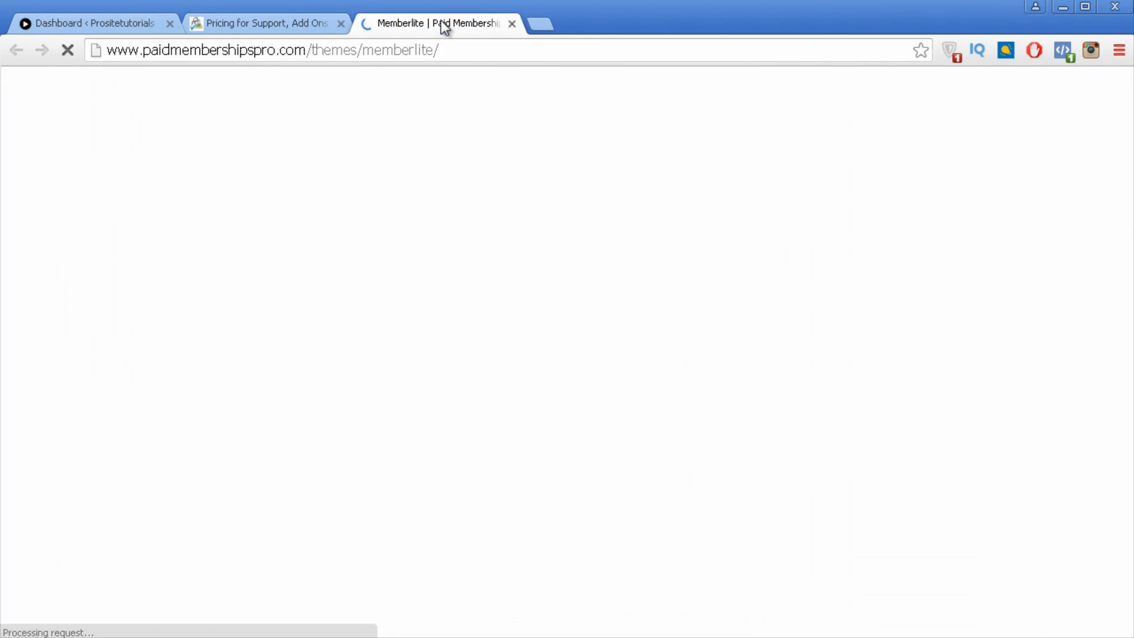
scroll(573, 207, down, 3)
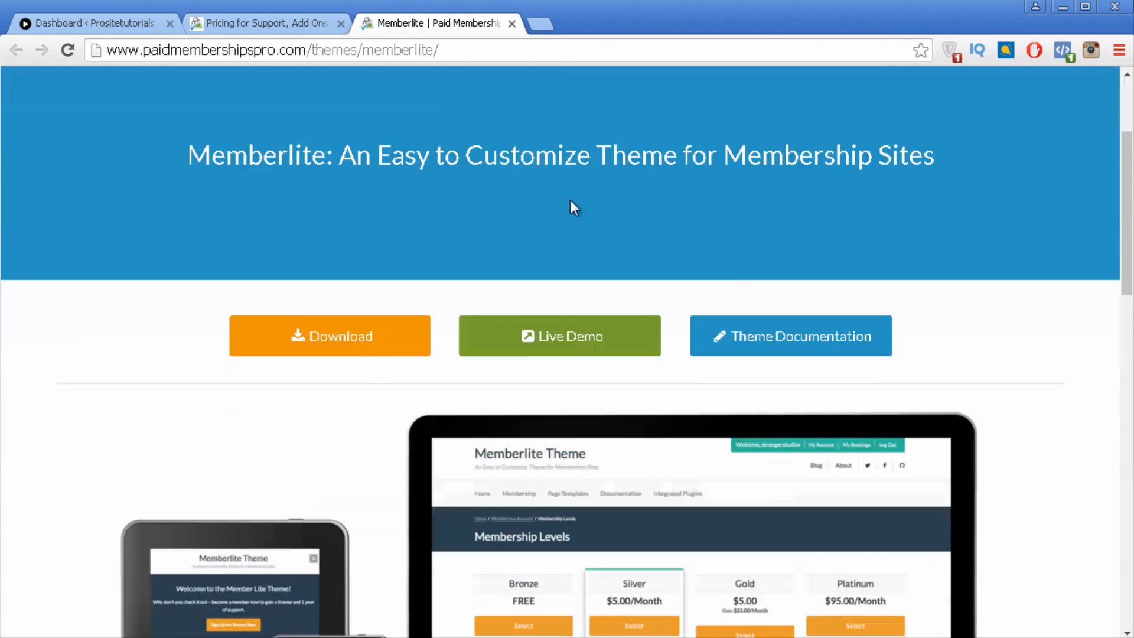
scroll(576, 371, up, 2)
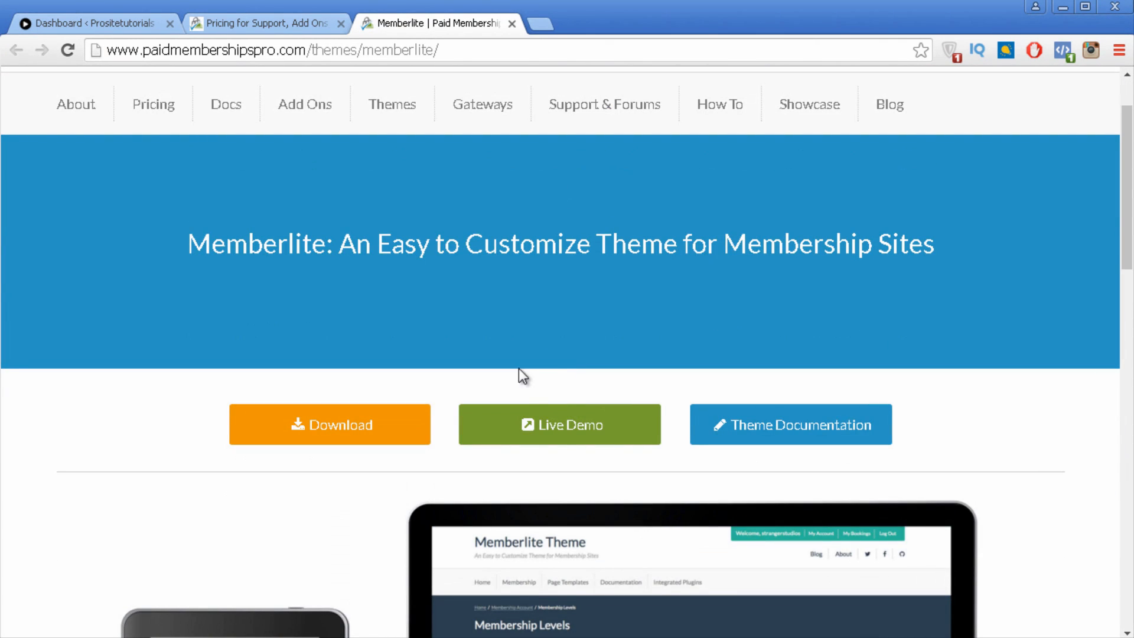
Step: Open the Memberlite live demo in a new tab and browse its pricing levels and colour schemes
right_click(610, 427)
click(683, 439)
click(639, 33)
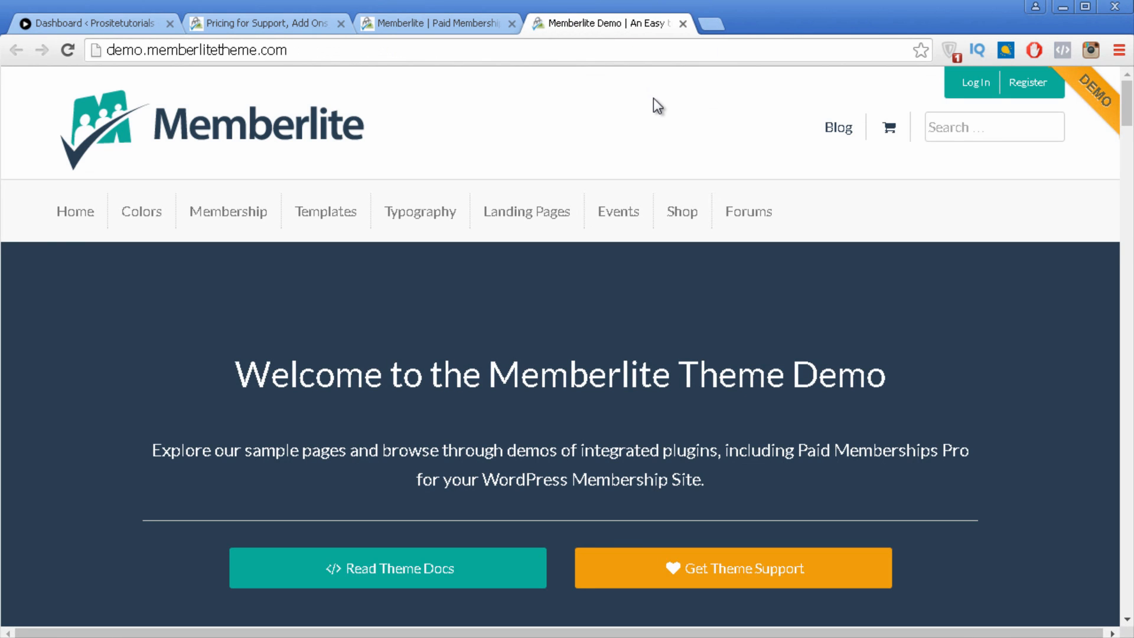
scroll(638, 122, down, 15)
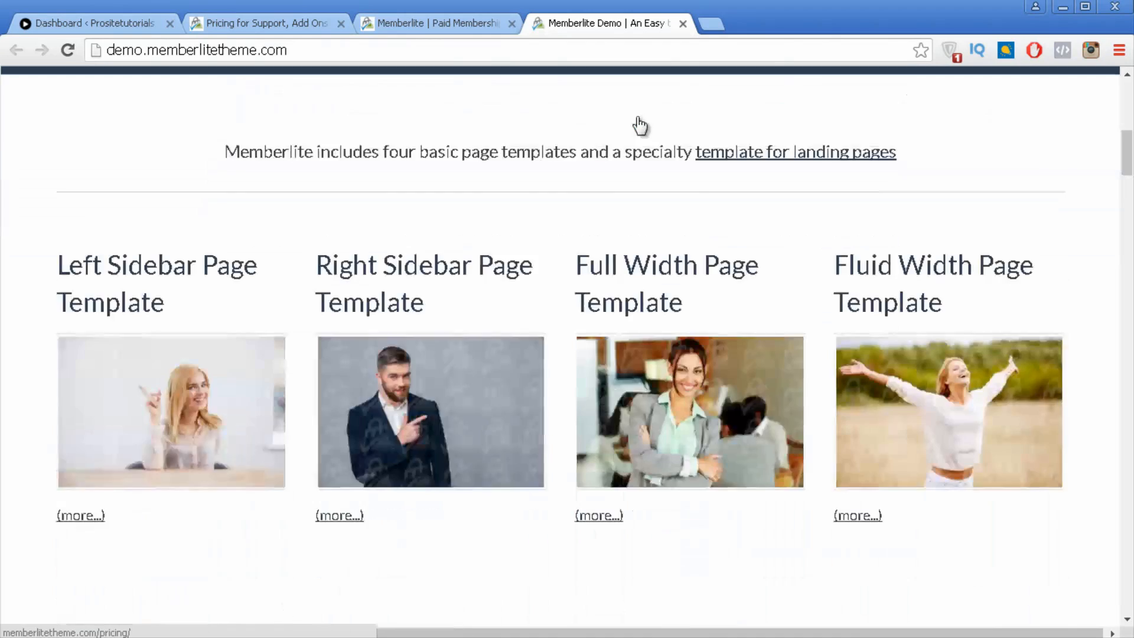
scroll(622, 131, down, 18)
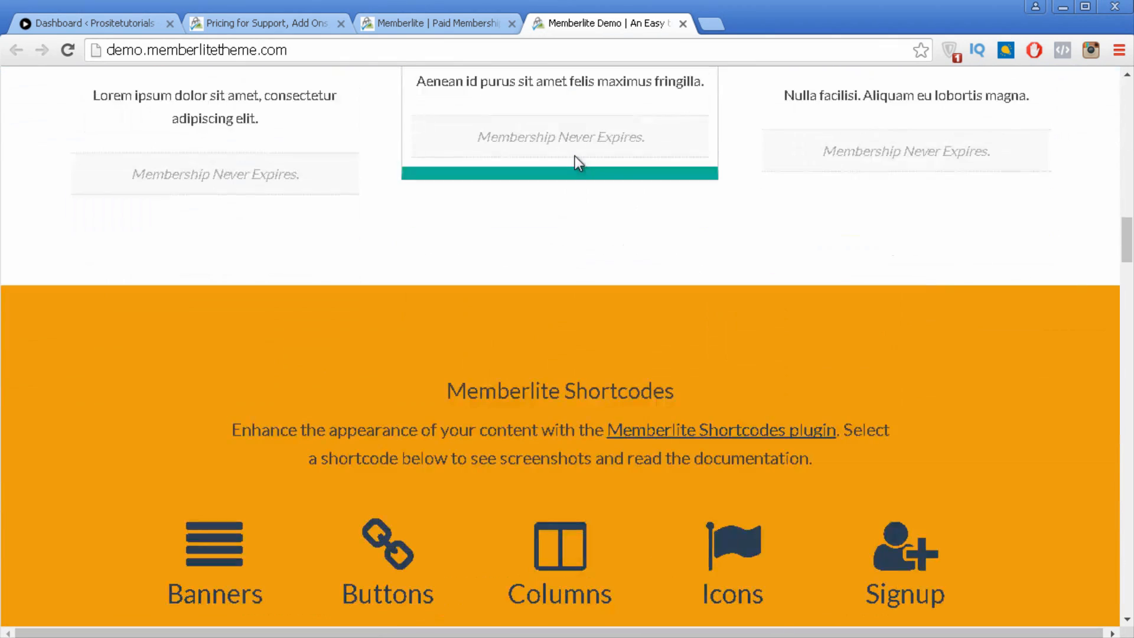
scroll(575, 155, up, 2)
scroll(572, 155, down, 15)
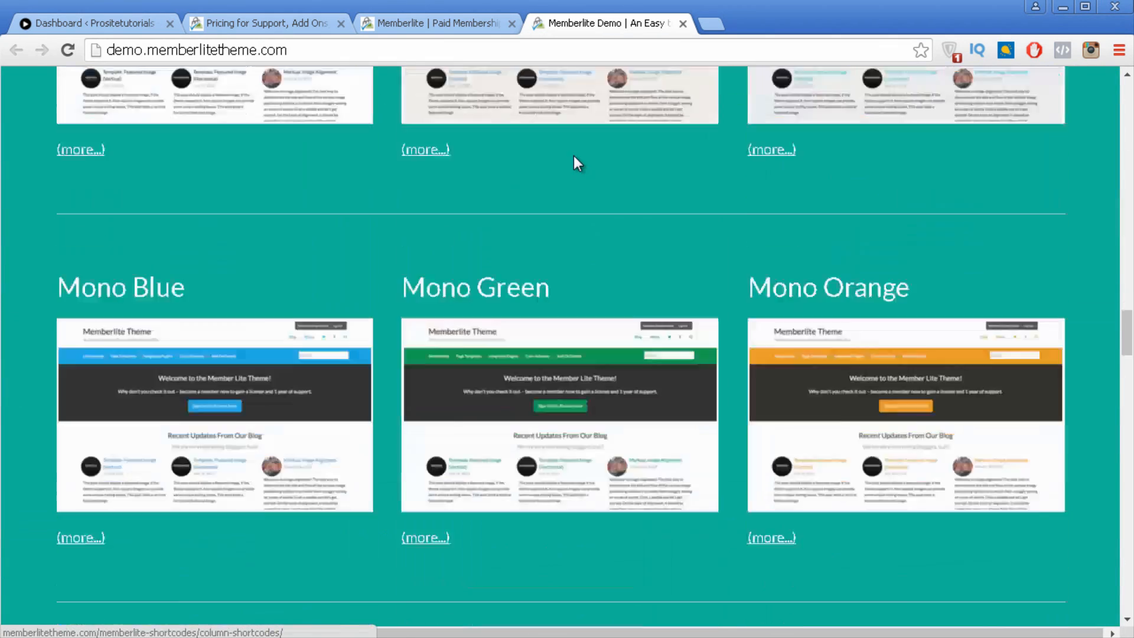
scroll(573, 177, down, 9)
scroll(573, 159, up, 7)
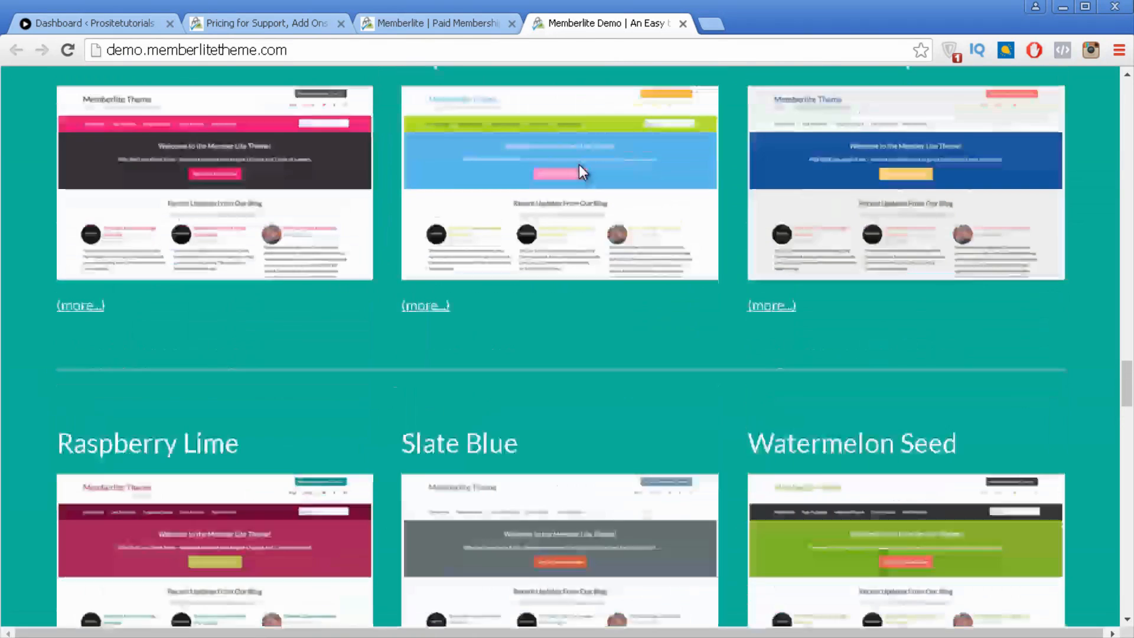
scroll(590, 172, up, 5)
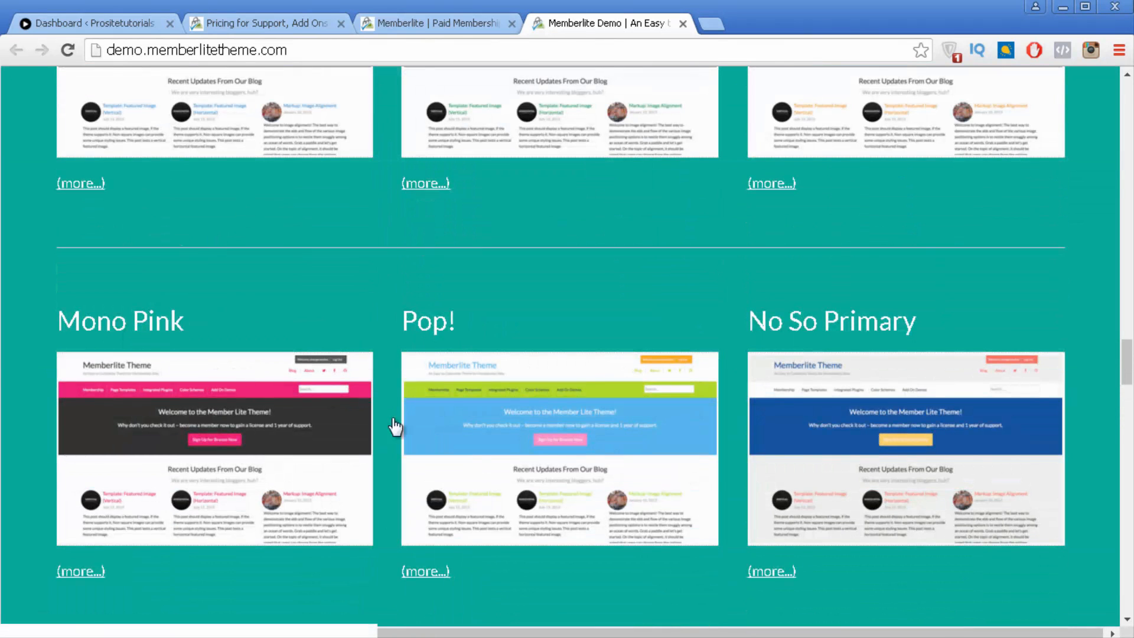
scroll(861, 463, up, 20)
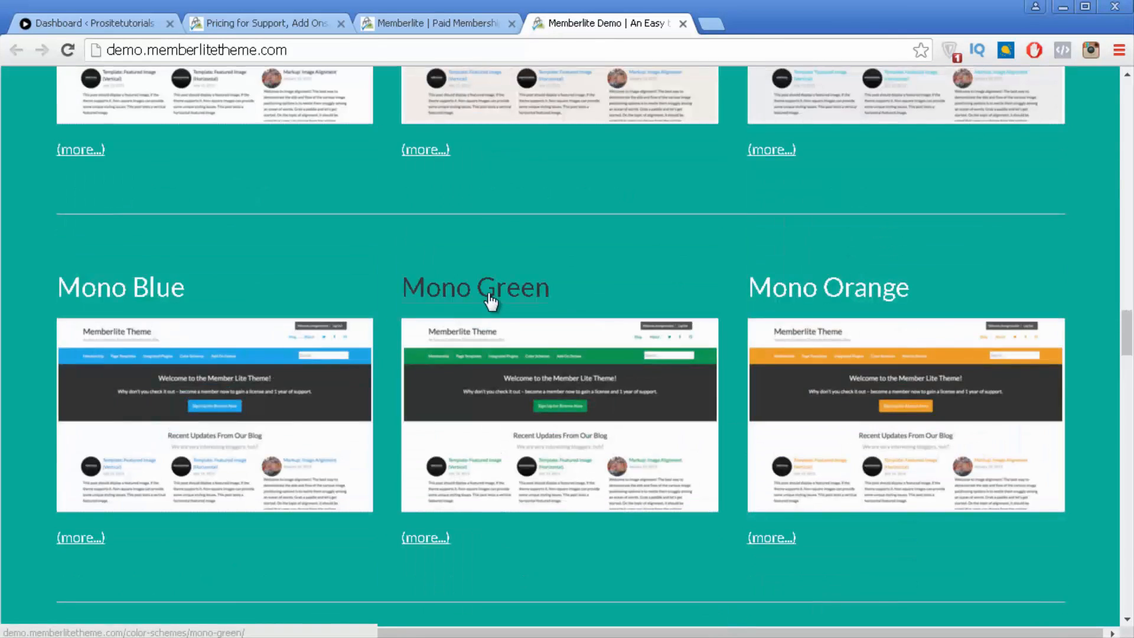
scroll(526, 322, up, 7)
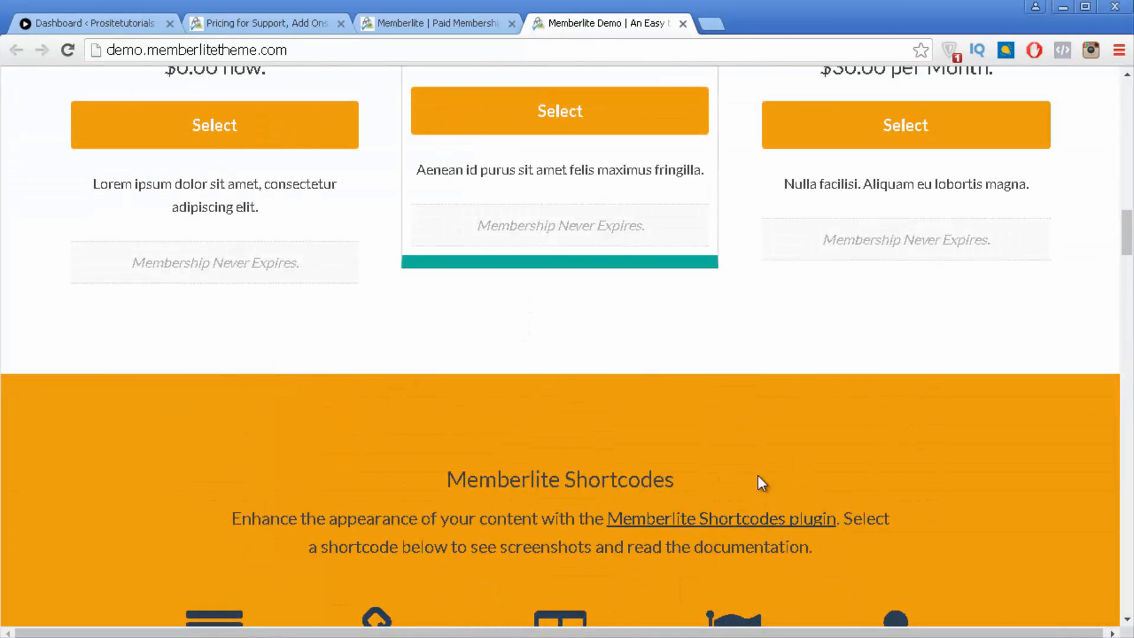
scroll(739, 493, down, 20)
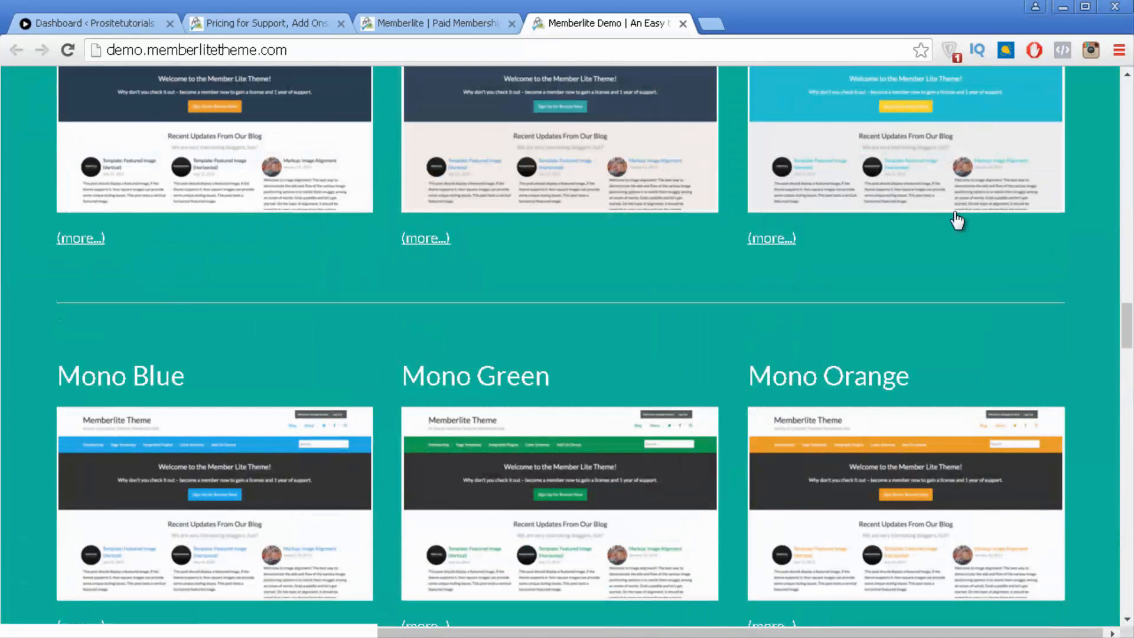
Step: Close the Memberlite demo and Memberlite tabs, review pricing once more, then close the Pricing tab
click(683, 24)
click(292, 25)
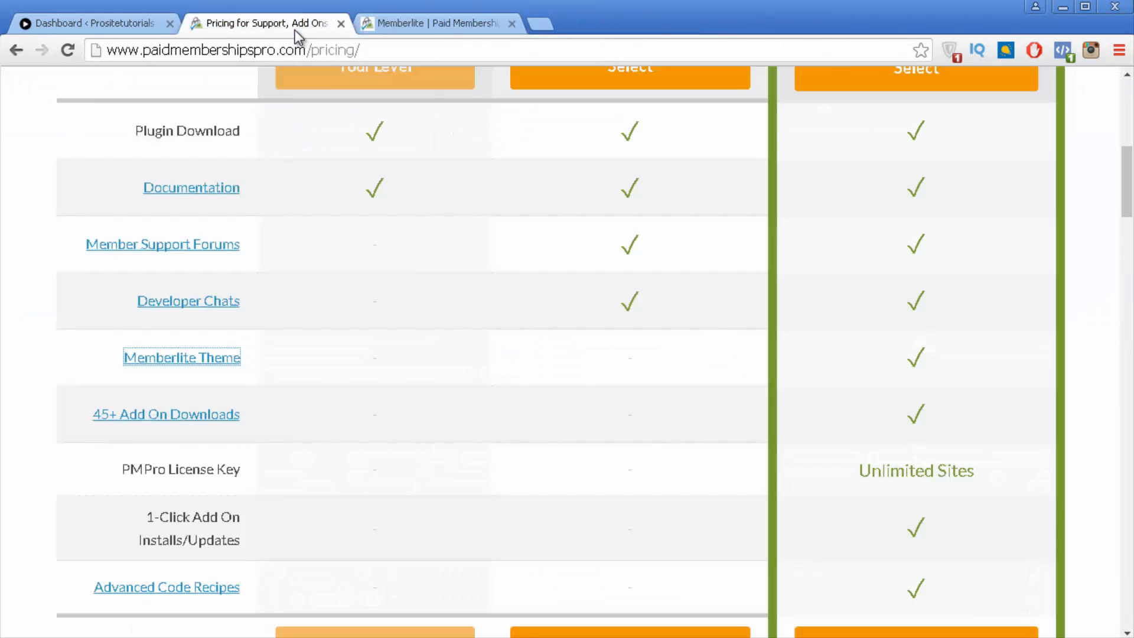
click(514, 24)
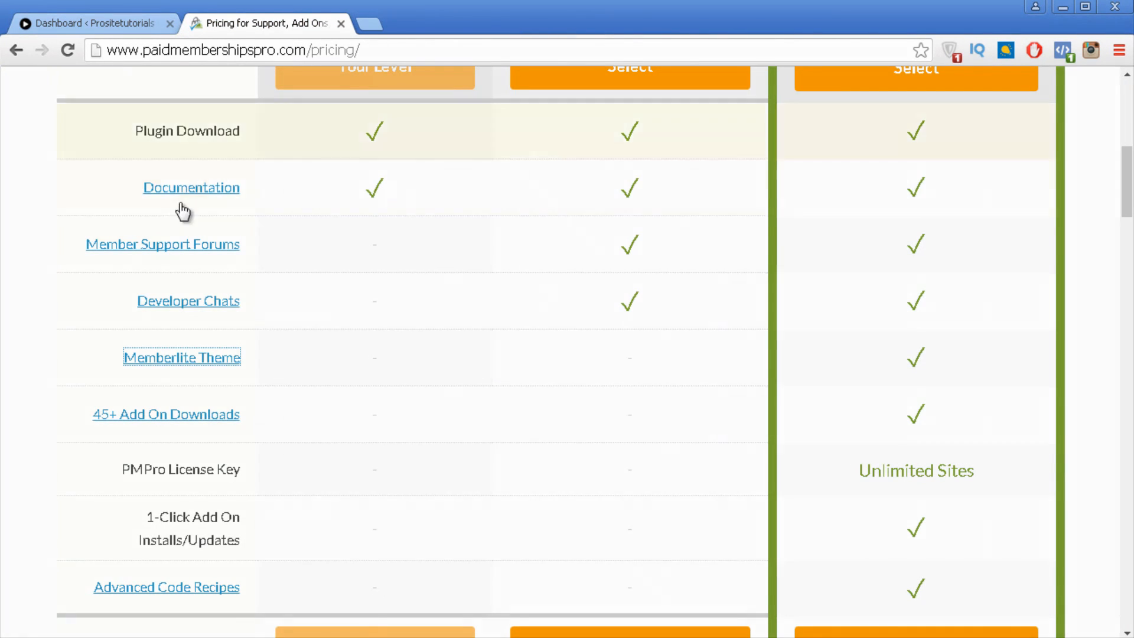
scroll(108, 324, down, 2)
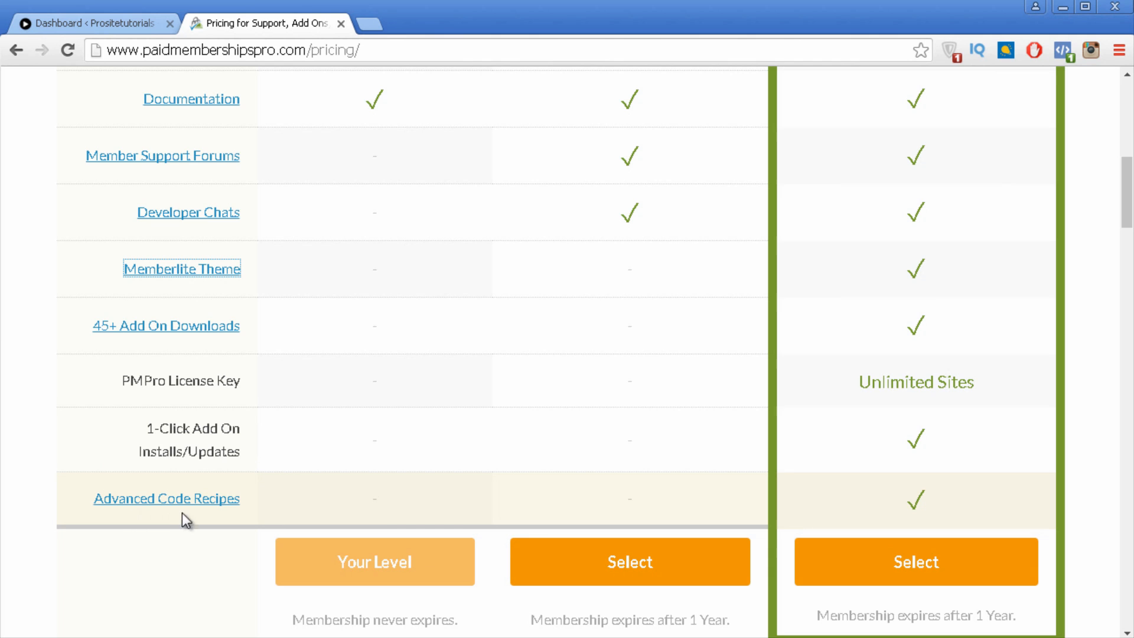
scroll(948, 522, down, 5)
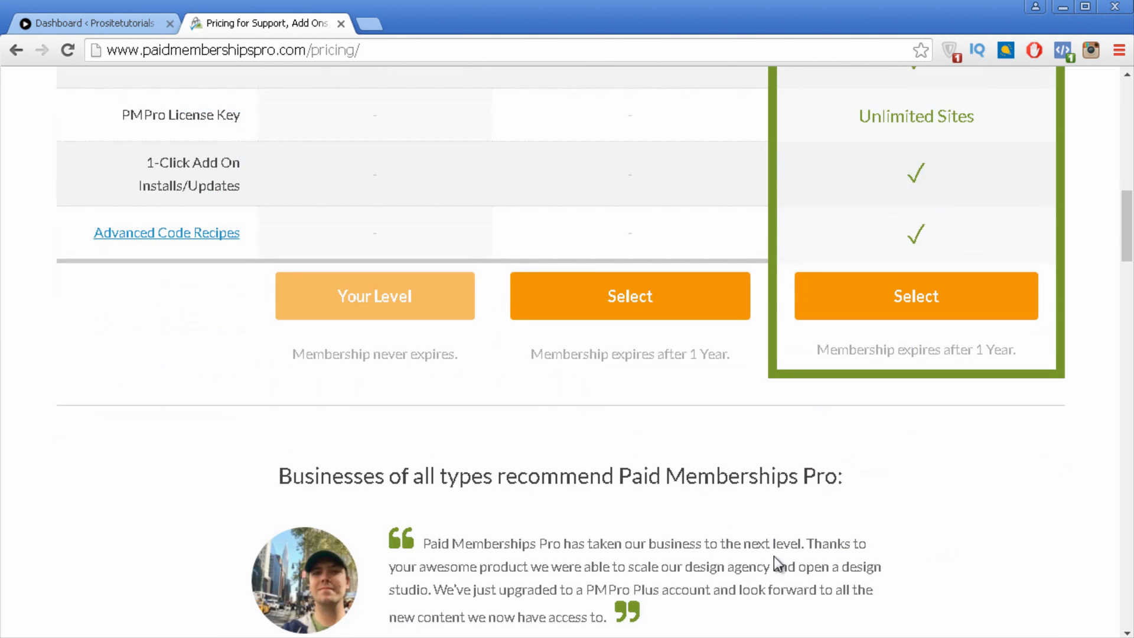
scroll(718, 561, up, 13)
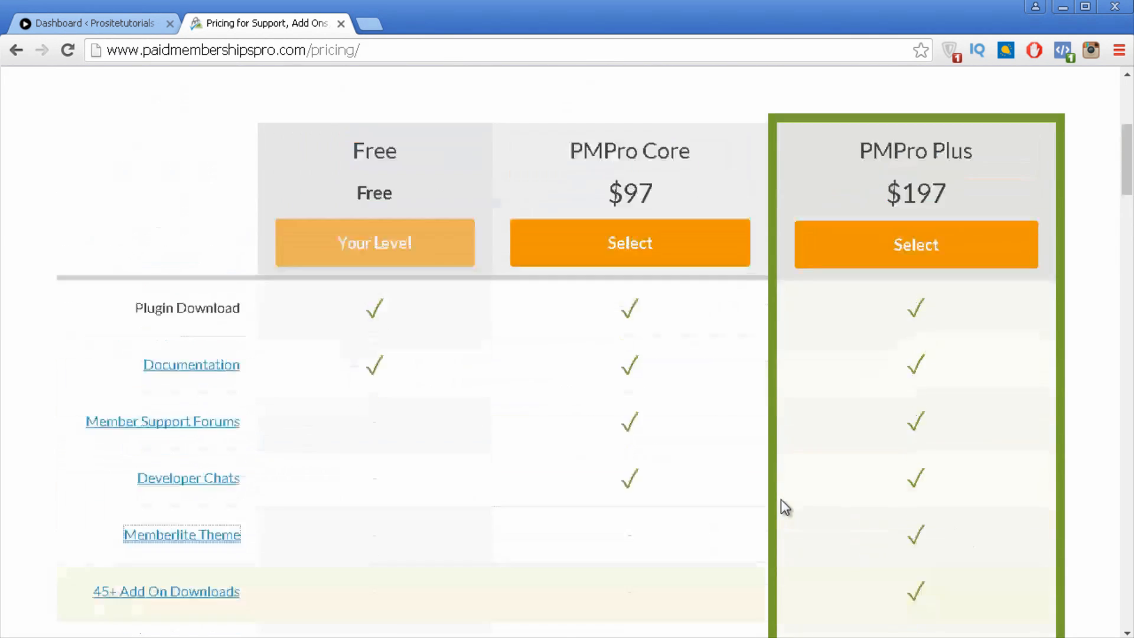
scroll(794, 499, down, 10)
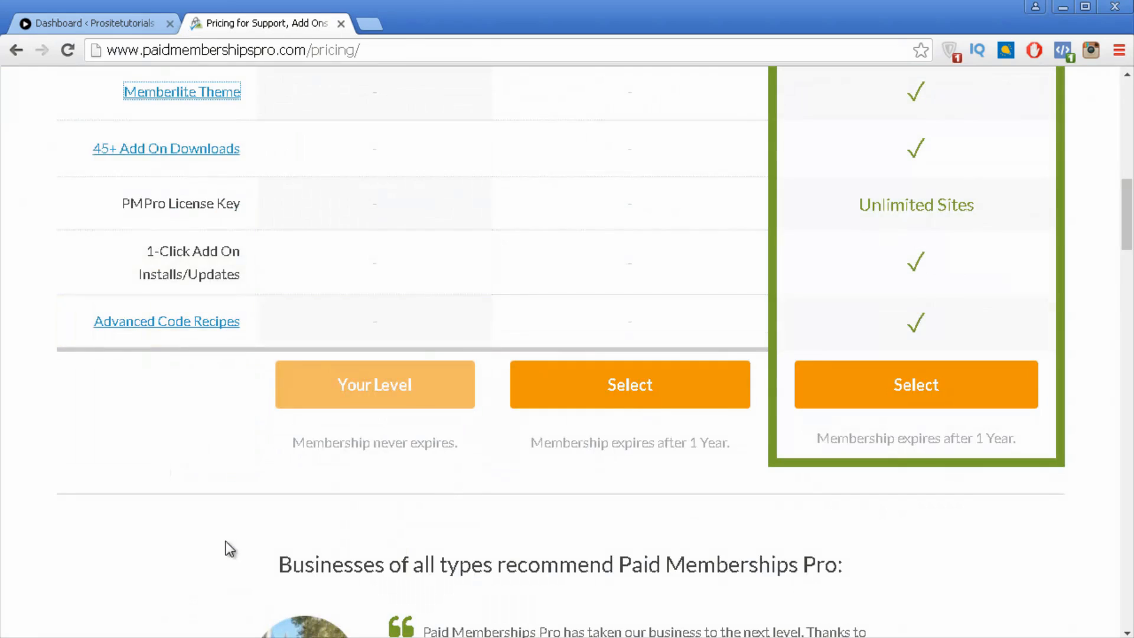
scroll(702, 446, up, 3)
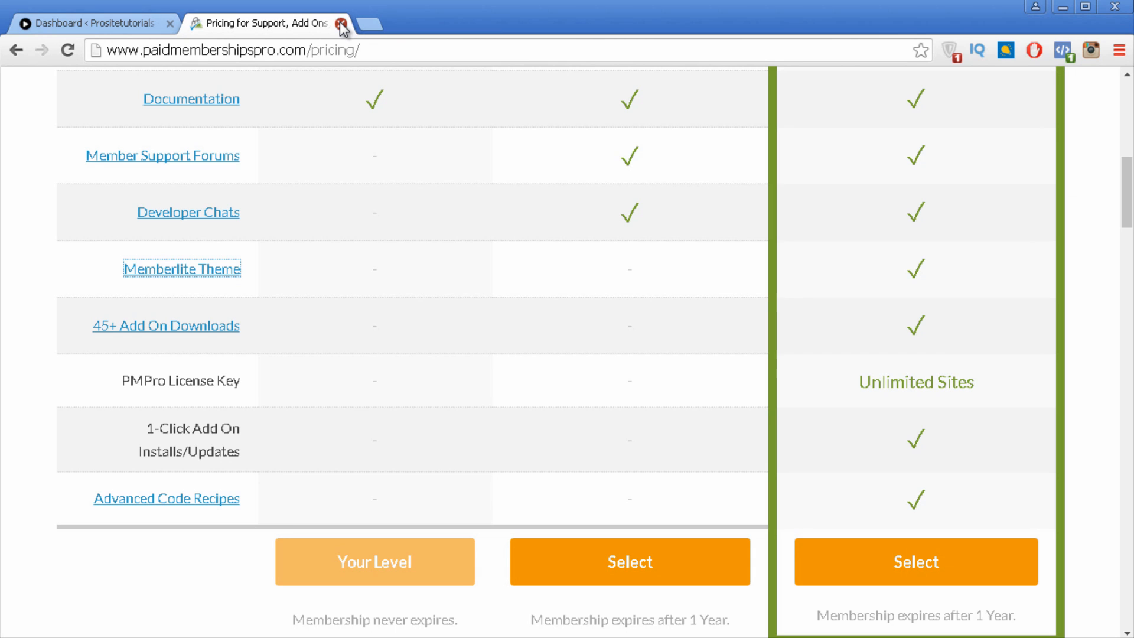
click(341, 24)
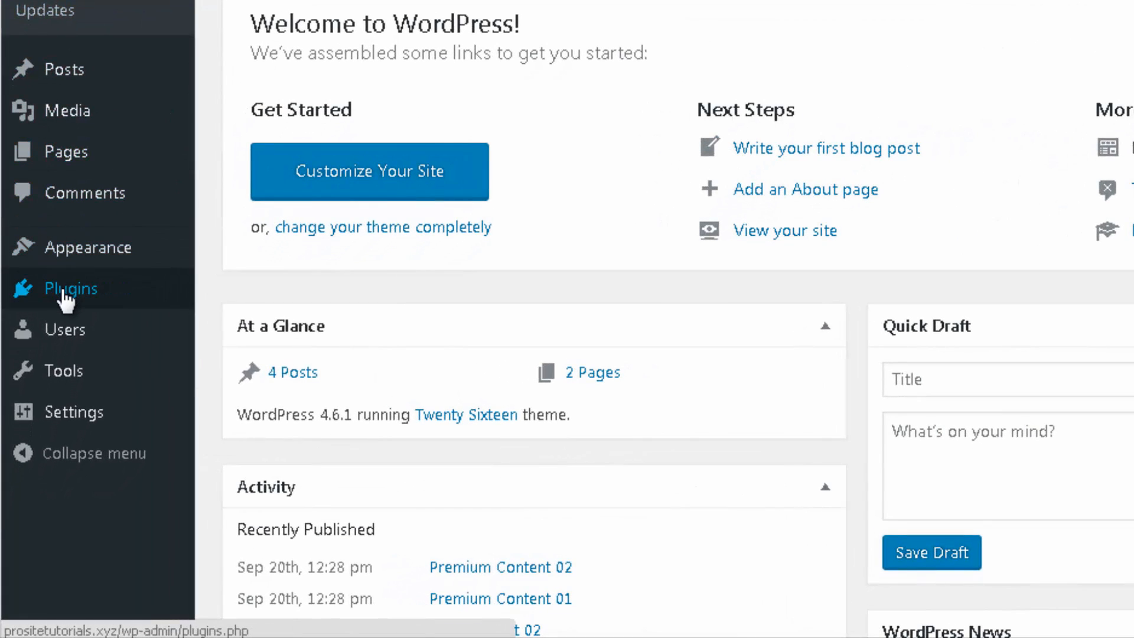
Step: Search the Add New plugins page for 'paid memberships pro'
mouse_move(41, 296)
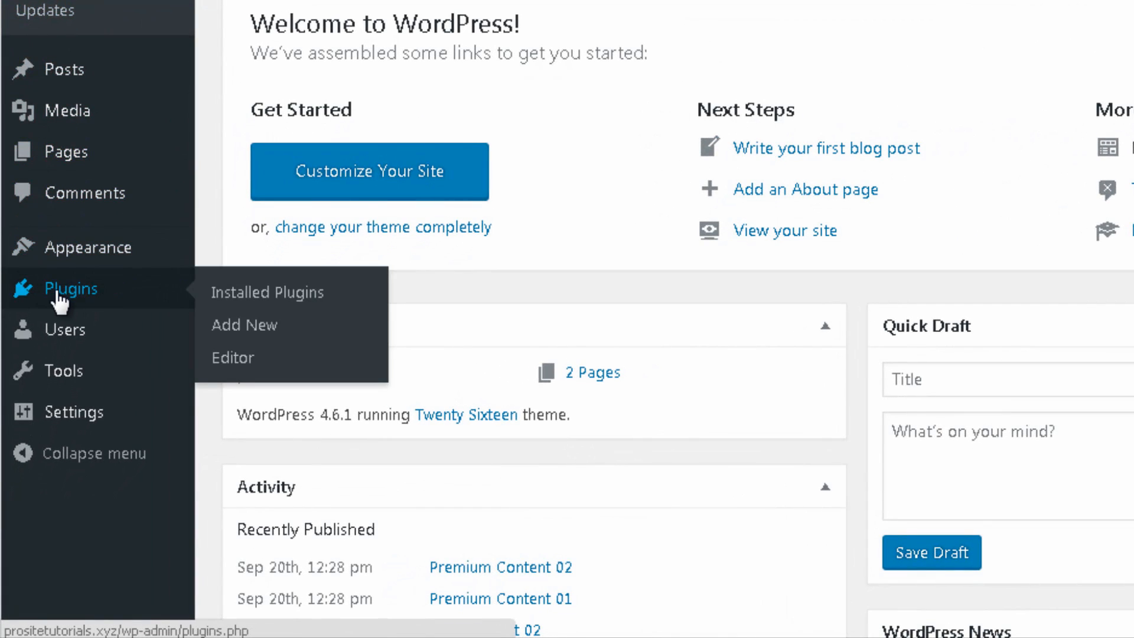
click(255, 325)
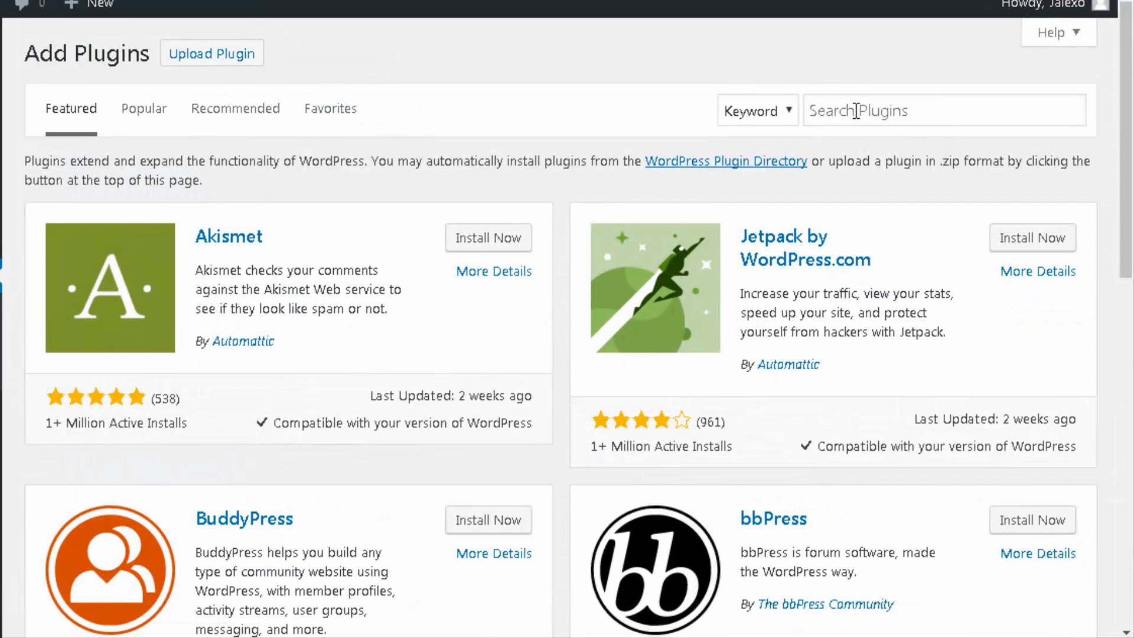
click(896, 123)
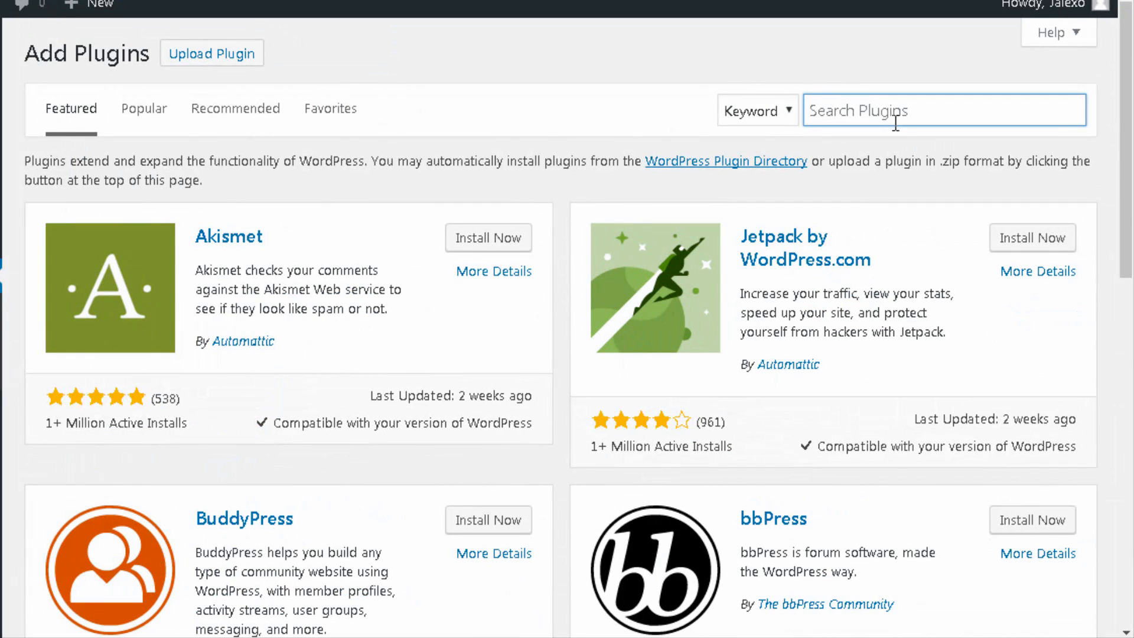
text(paid memberships p)
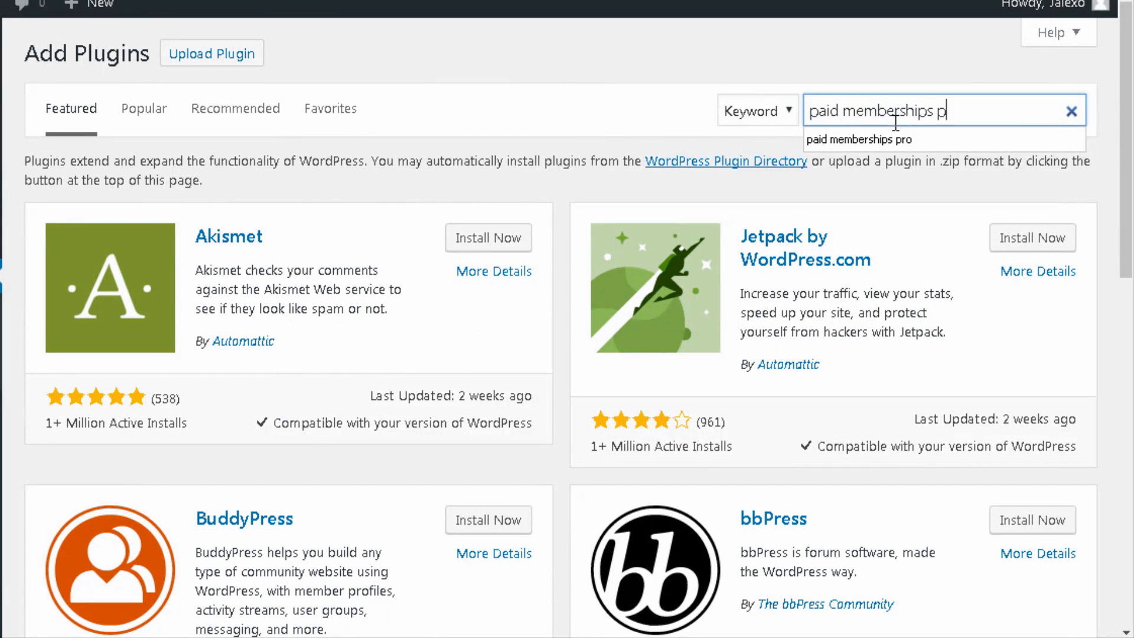
text(ro)
key(Return)
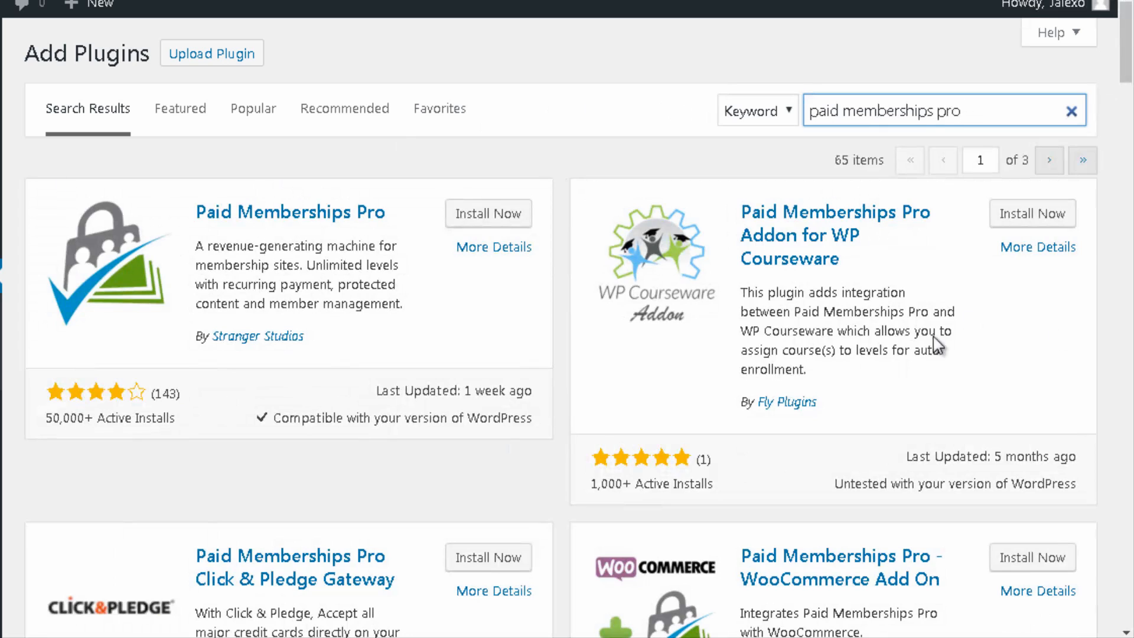
scroll(683, 407, down, 5)
scroll(561, 249, down, 5)
scroll(561, 250, up, 10)
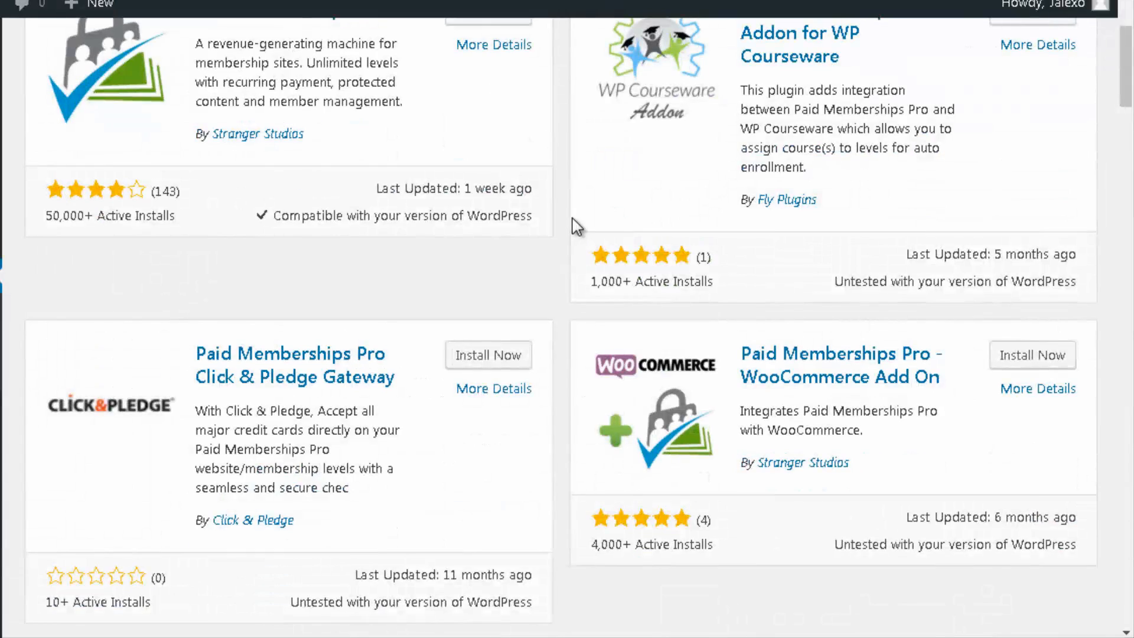
Step: Install Paid Memberships Pro from its More Details view and activate it
click(493, 251)
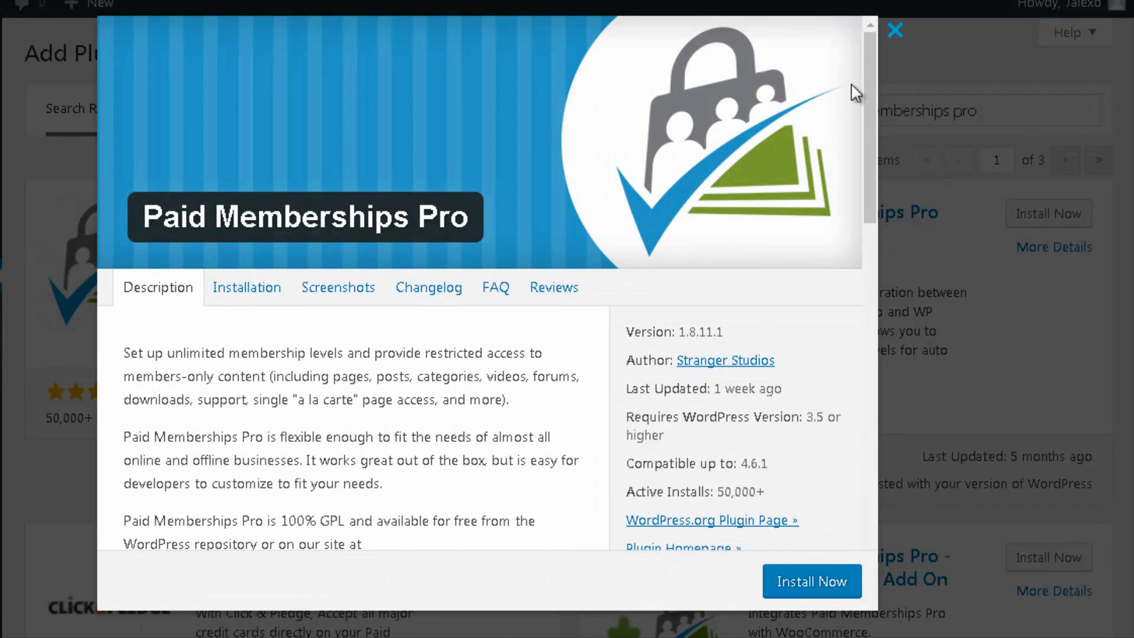
drag(870, 89, 895, 65)
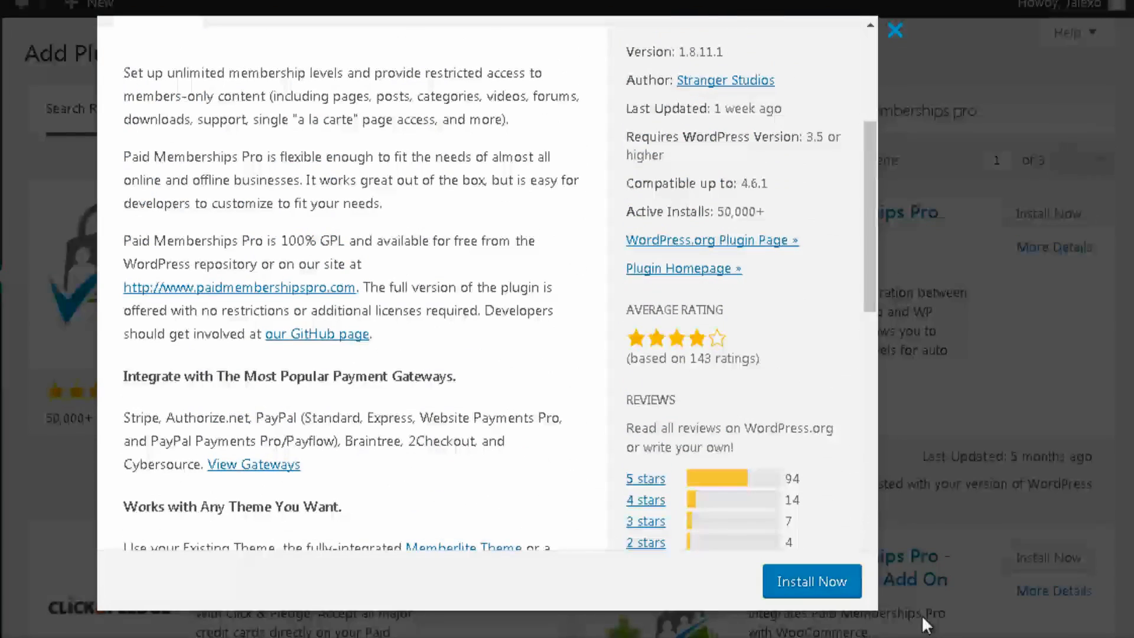
click(827, 581)
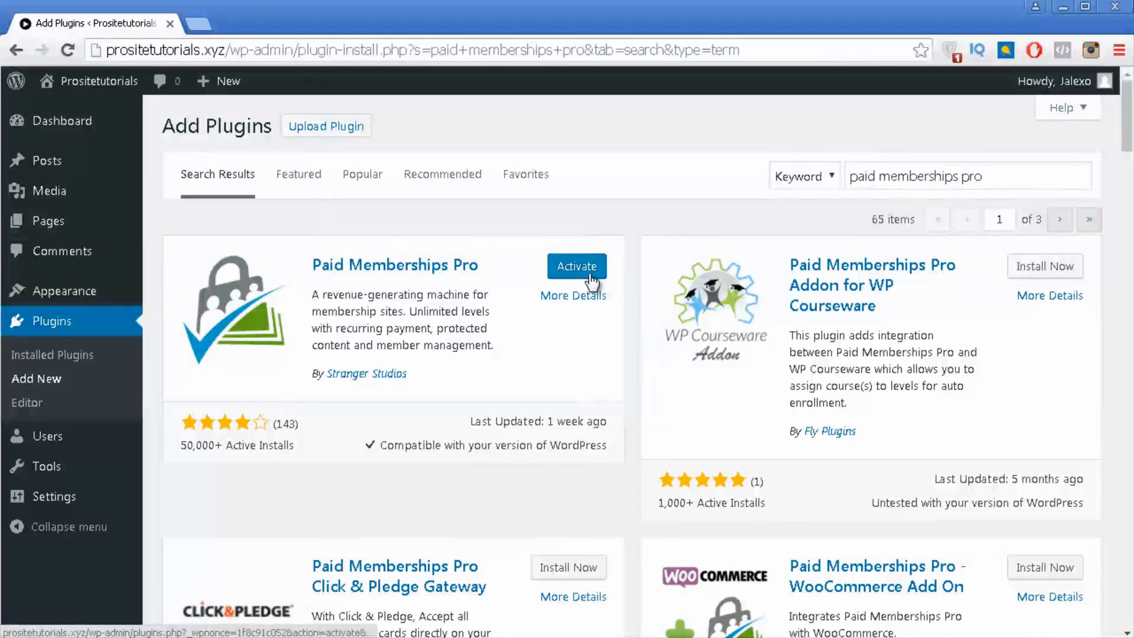
click(589, 273)
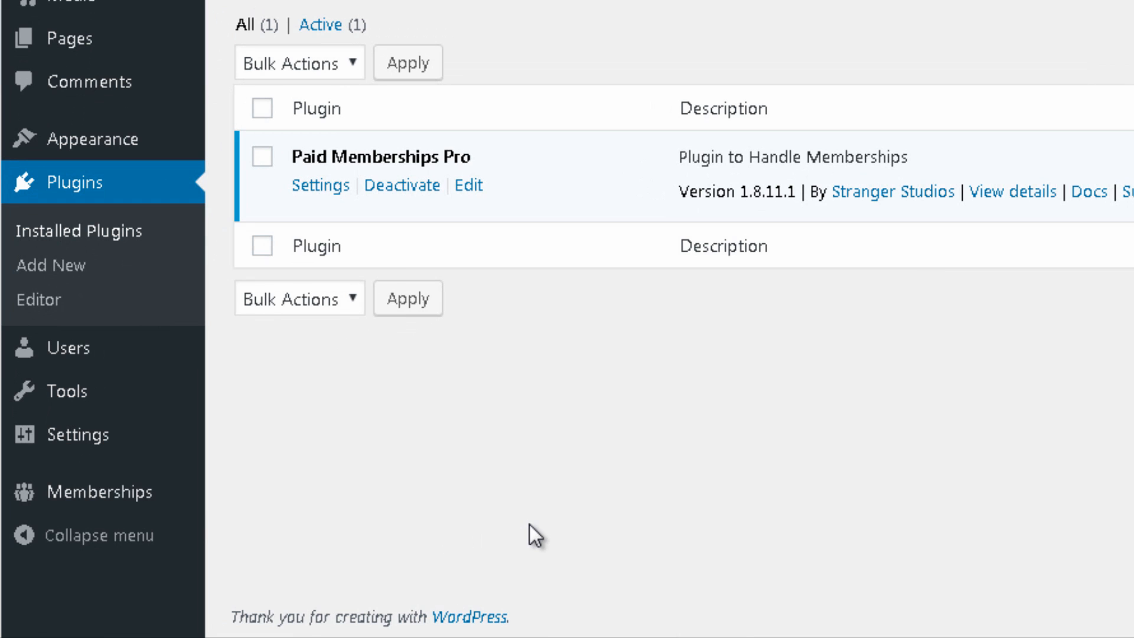
Step: In Memberships > Page Settings, leave Account Page unchanged and let PMPro generate its pages
mouse_move(144, 502)
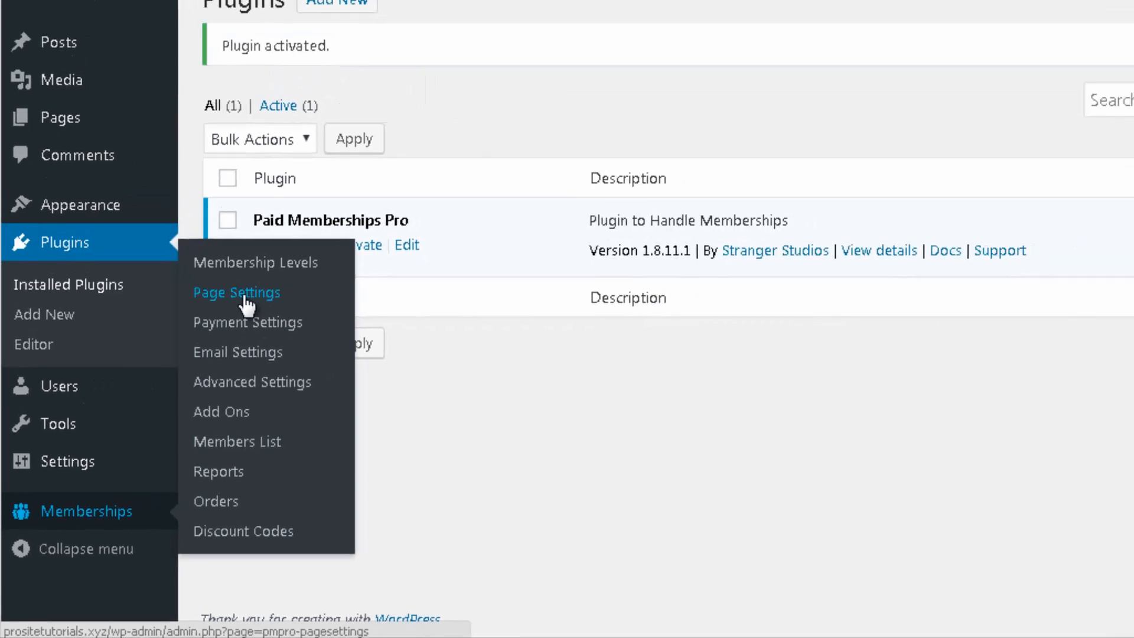
click(280, 242)
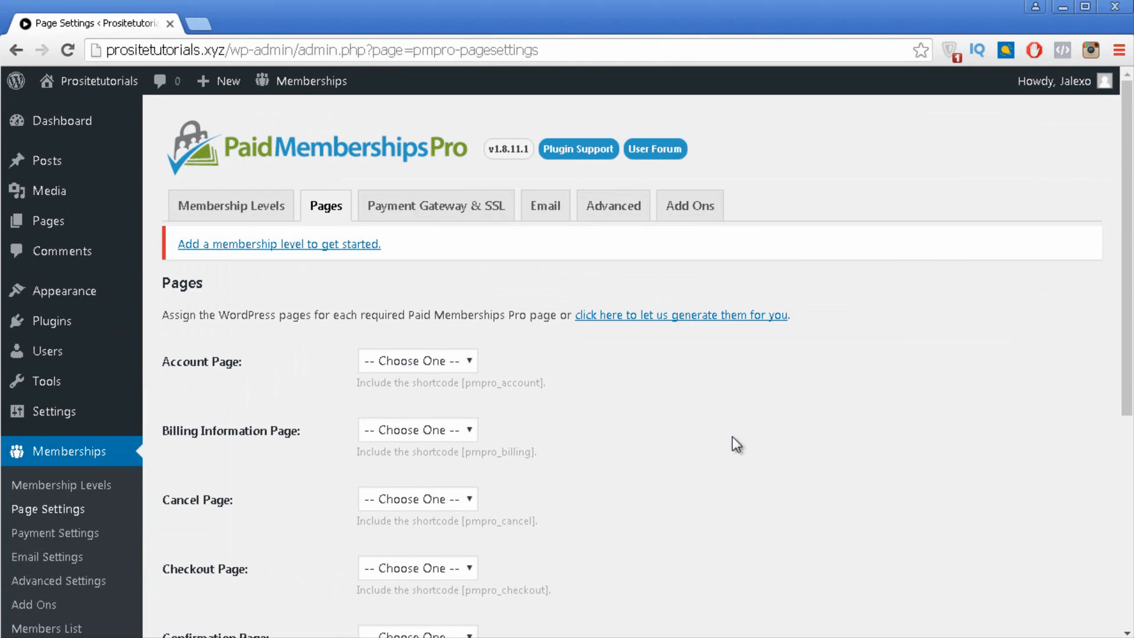
scroll(727, 420, down, 3)
scroll(720, 371, down, 2)
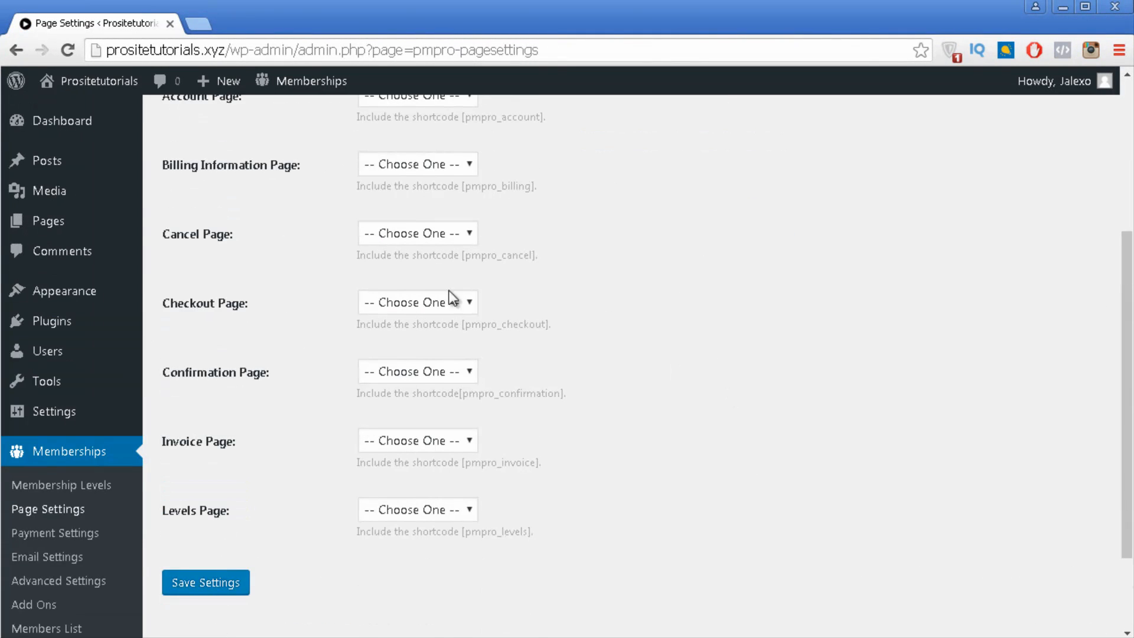
scroll(452, 299, up, 3)
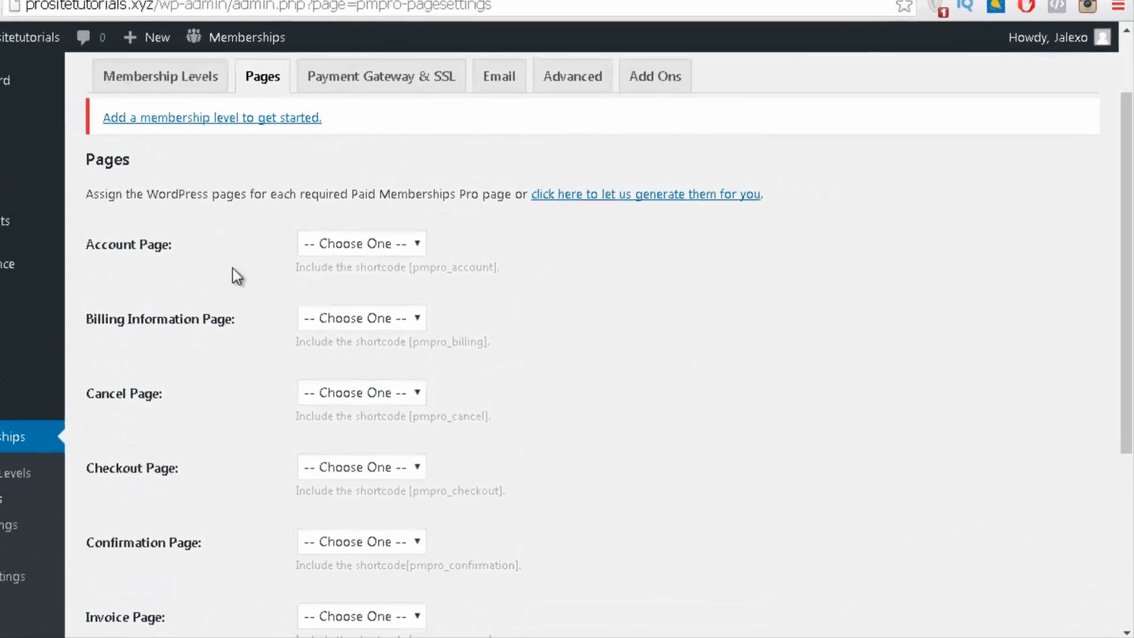
click(324, 222)
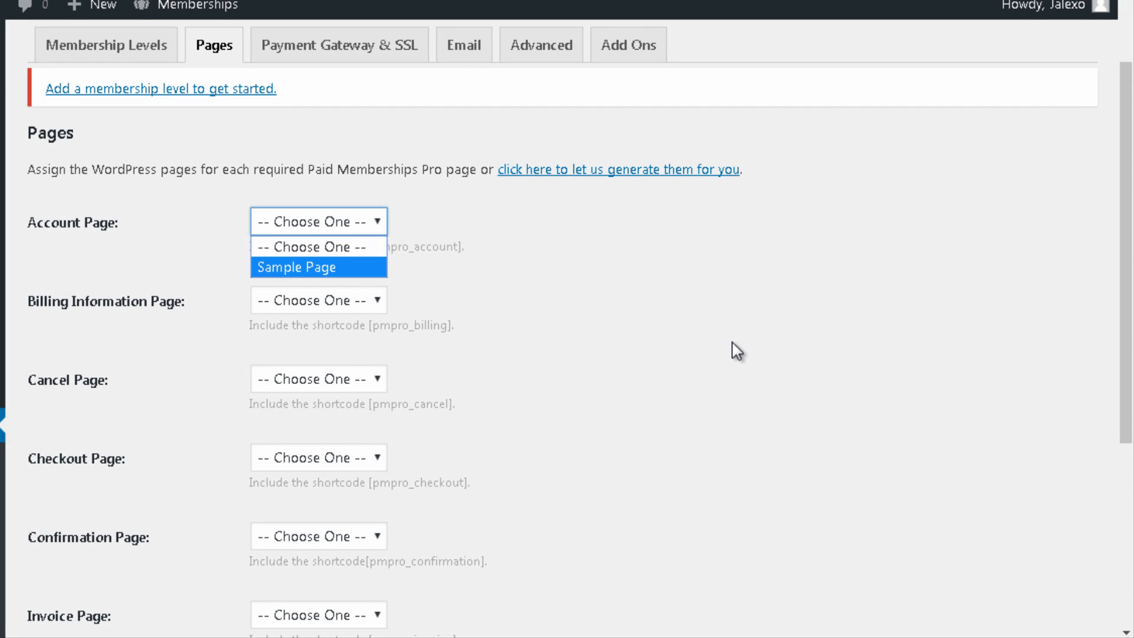
click(510, 320)
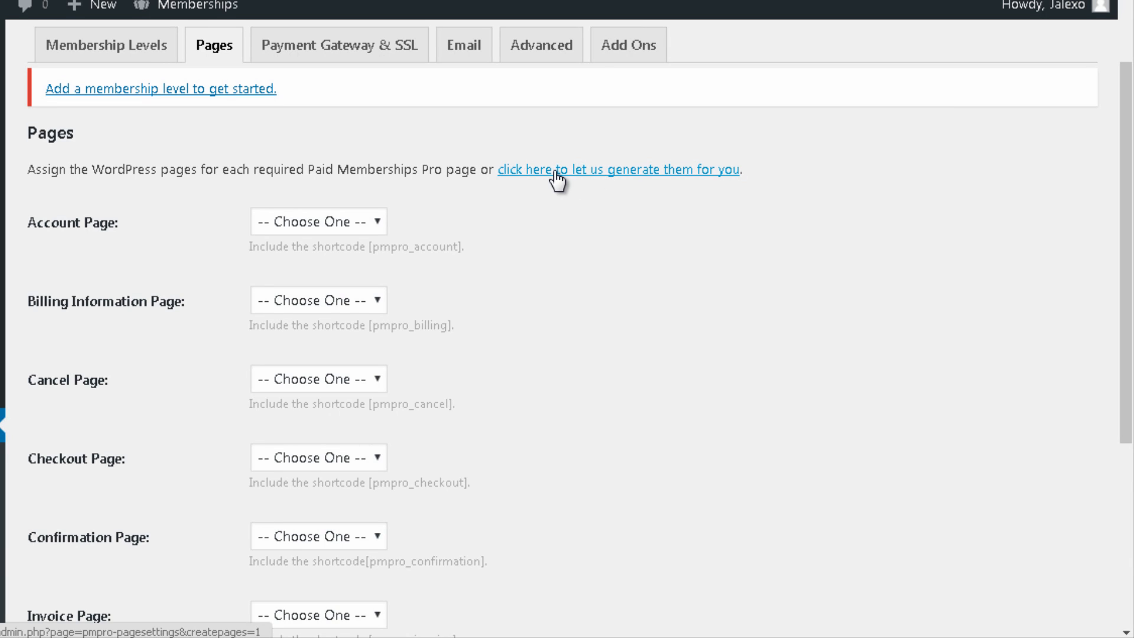
click(595, 172)
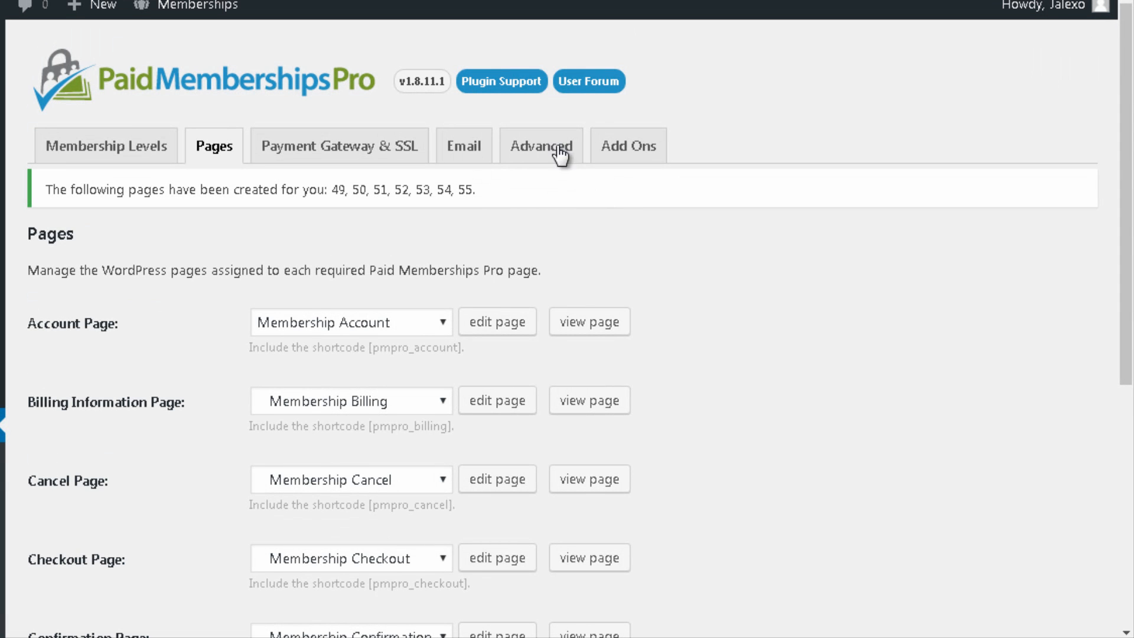
Step: View the Membership Account page in a new tab, then return to Page Settings
scroll(430, 106, down, 7)
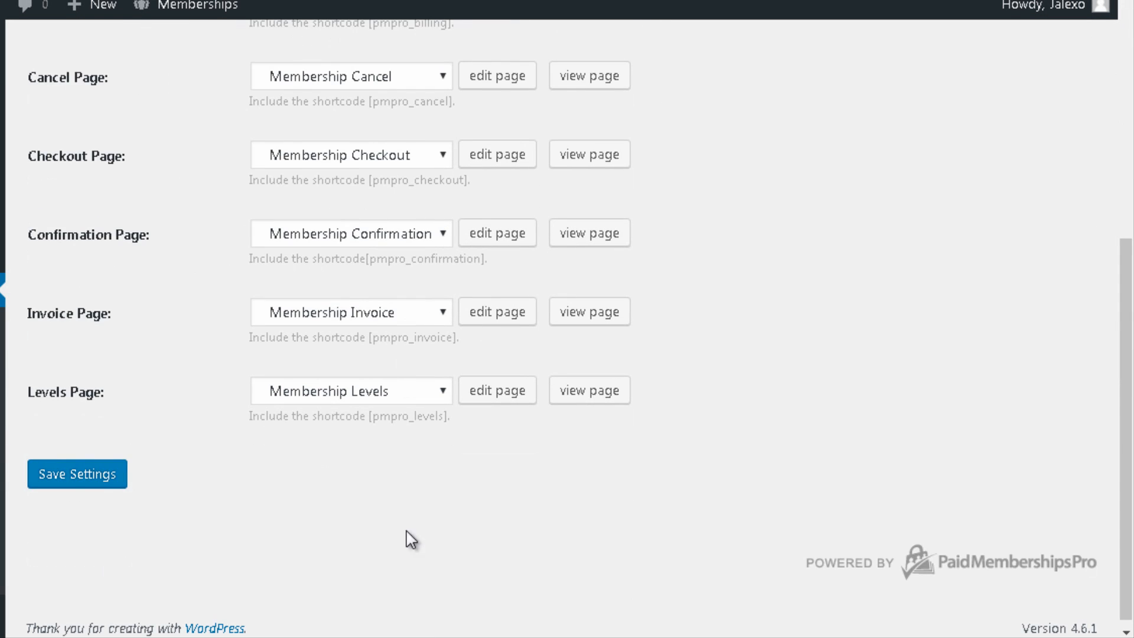
scroll(378, 453, up, 3)
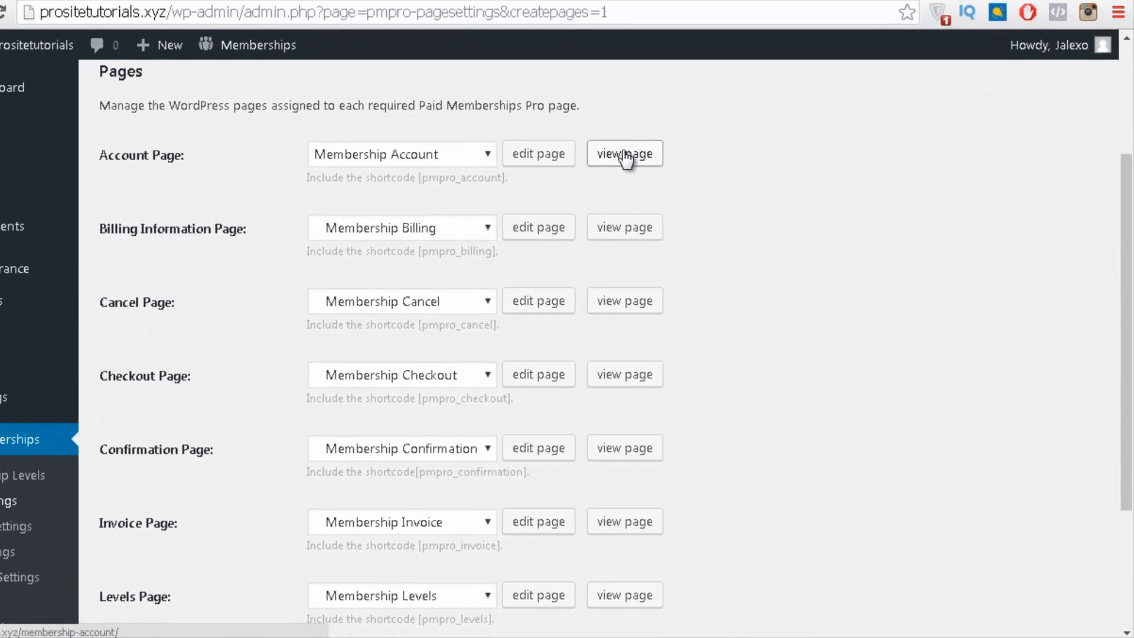
click(593, 123)
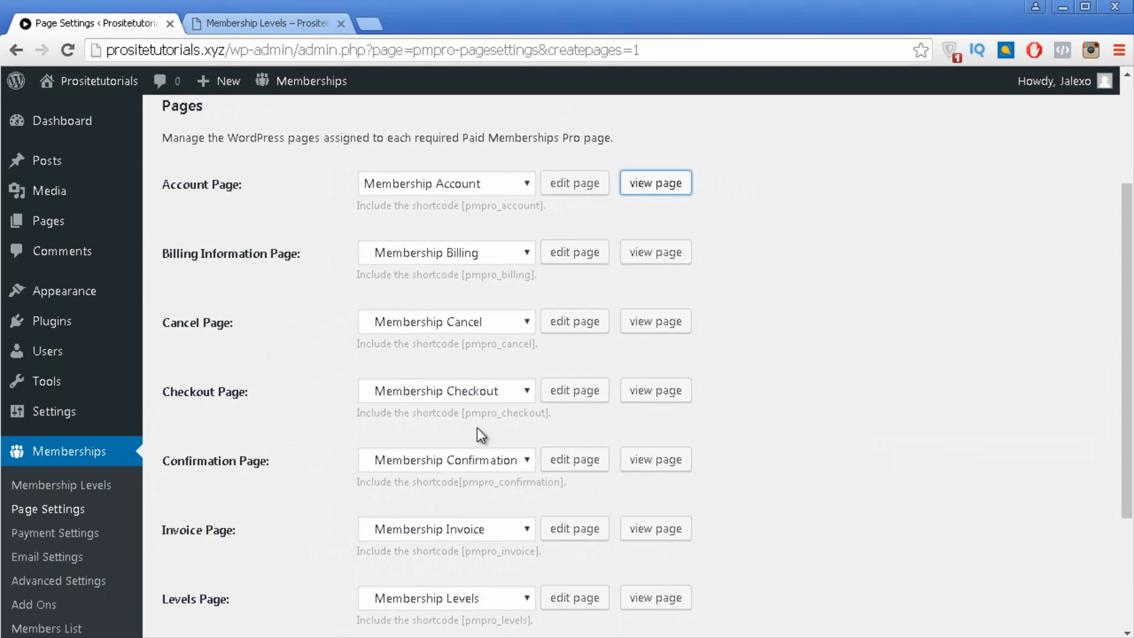
click(266, 23)
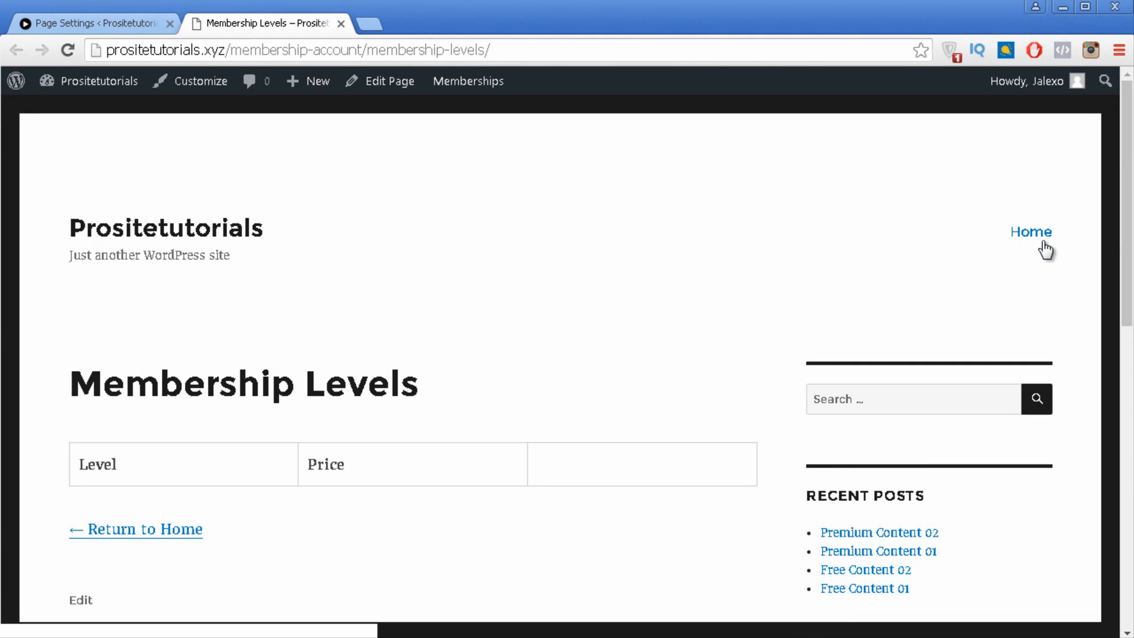
click(140, 23)
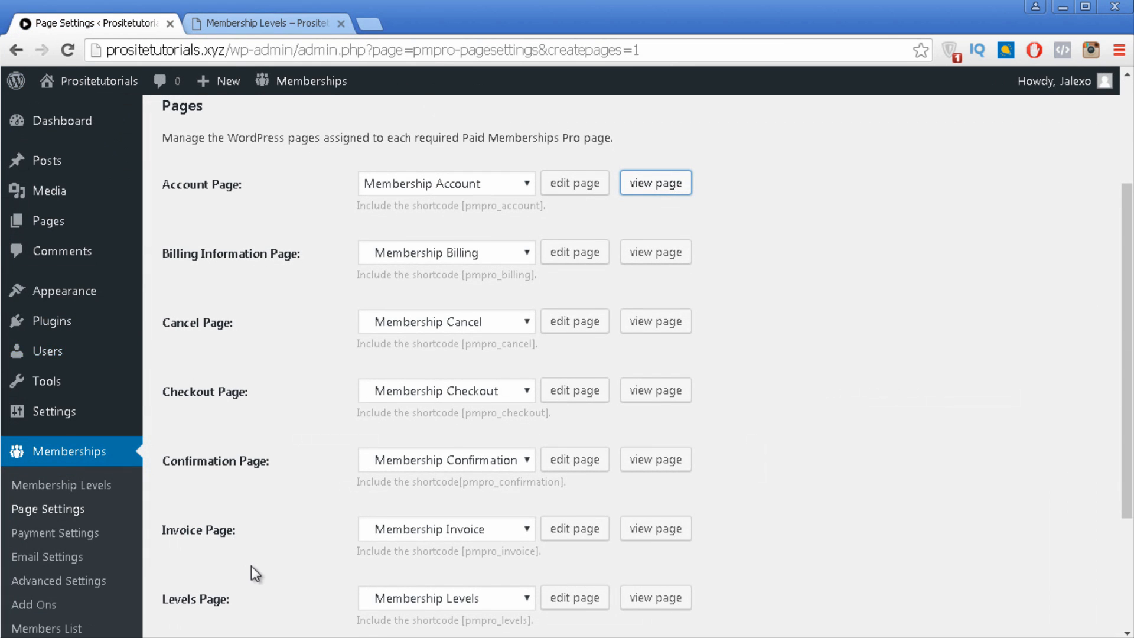
scroll(250, 566, down, 3)
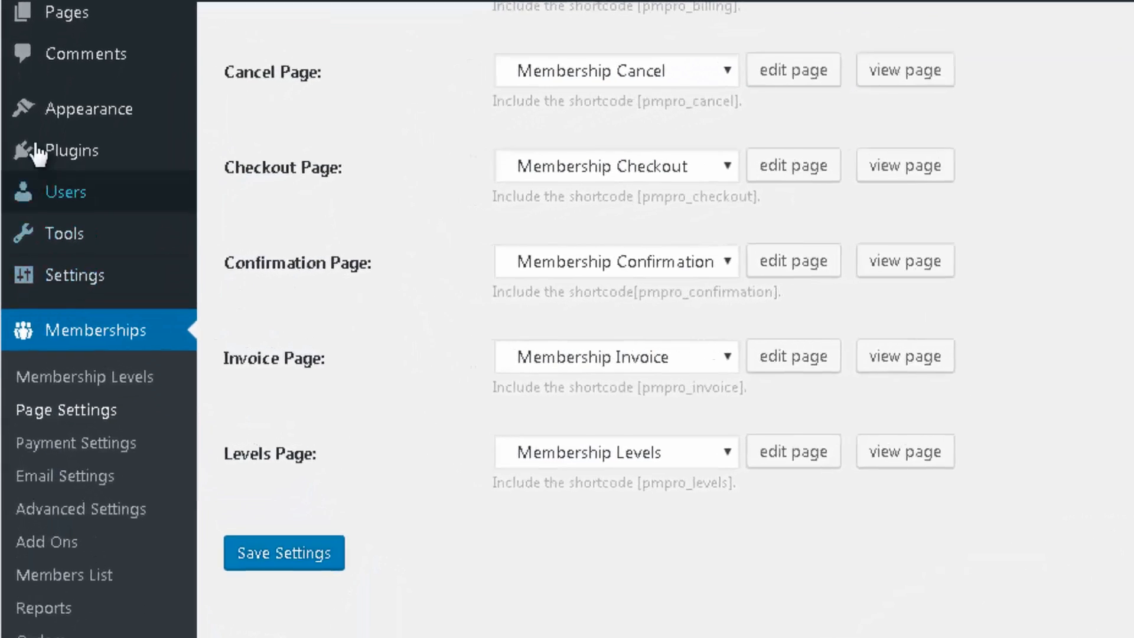
mouse_move(109, 121)
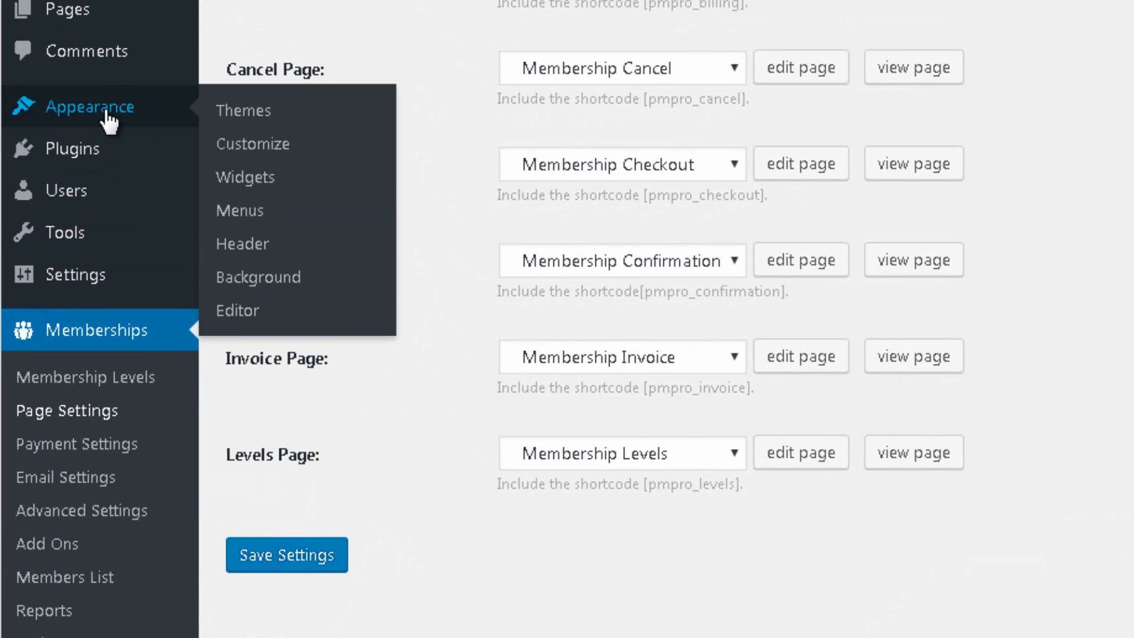
Step: In Appearance > Menus, add all pages except Sample Page to the Main Menu
right_click(254, 208)
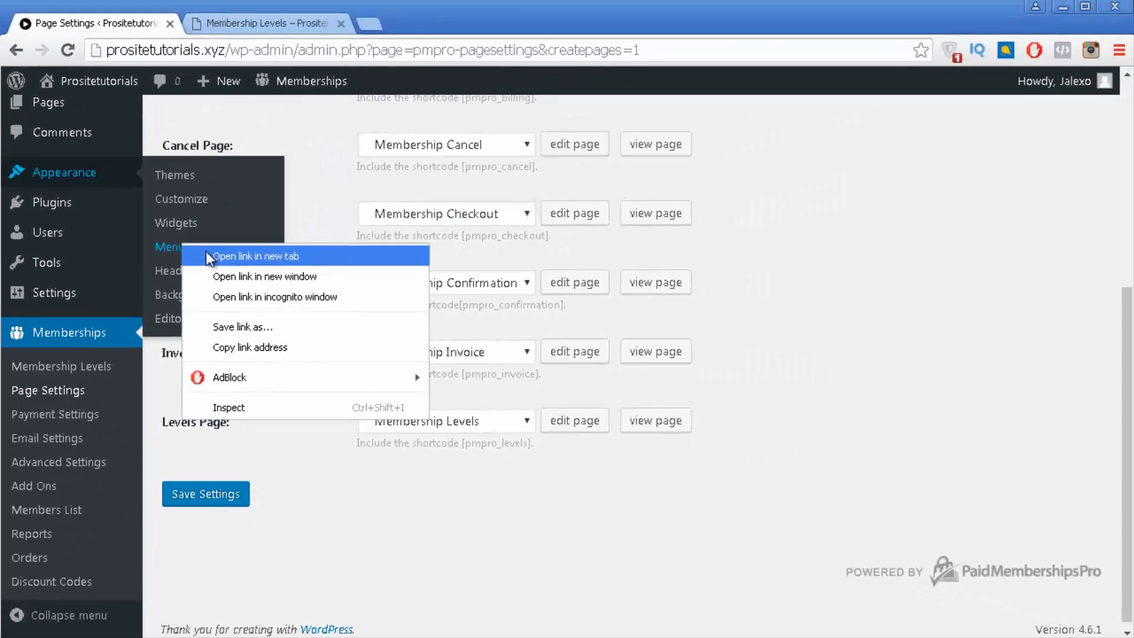
click(241, 244)
click(418, 22)
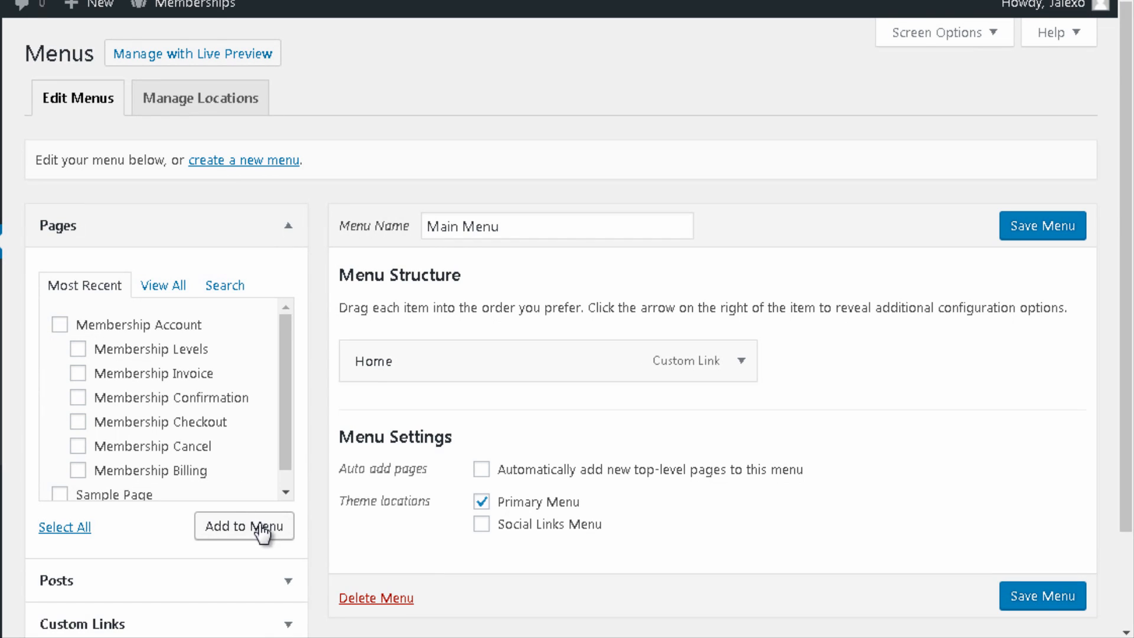
click(59, 527)
scroll(278, 461, down, 1)
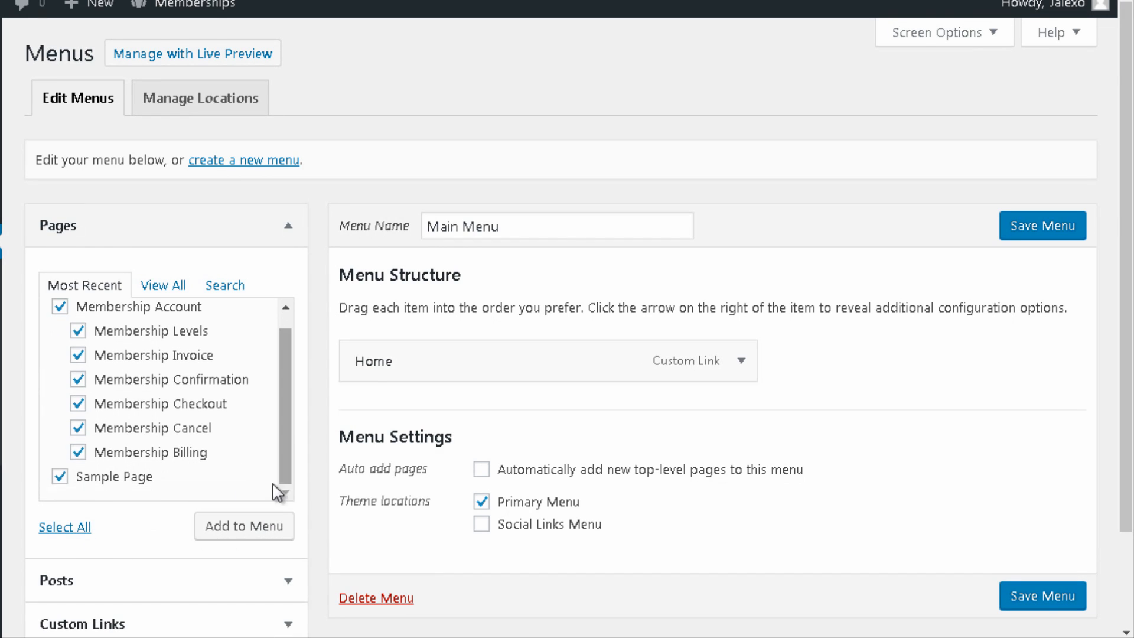
click(60, 476)
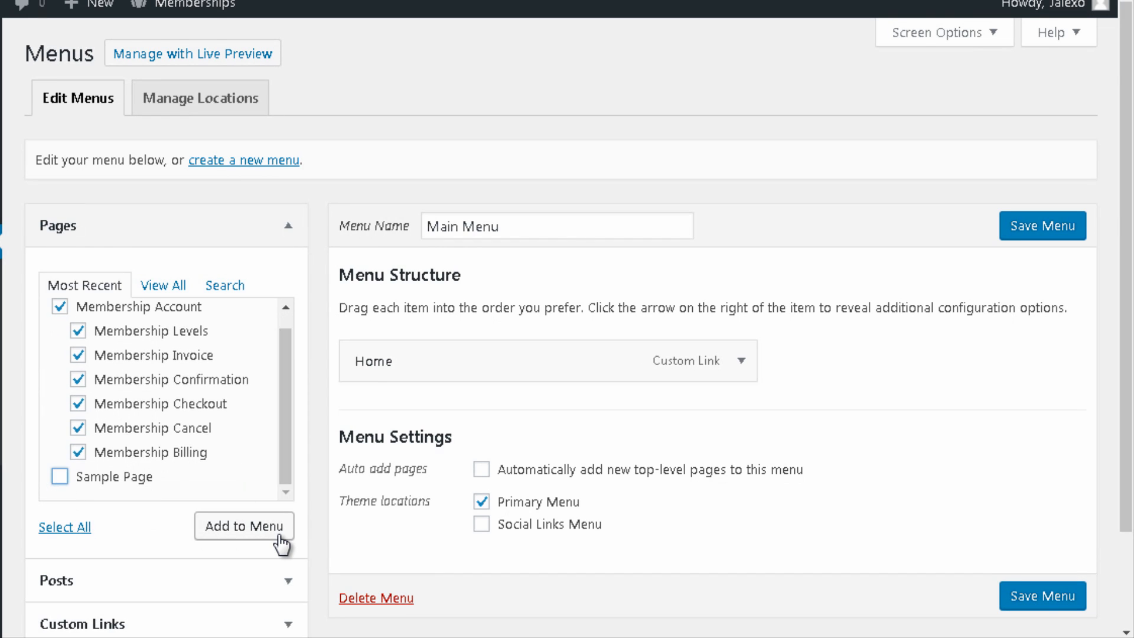
click(244, 525)
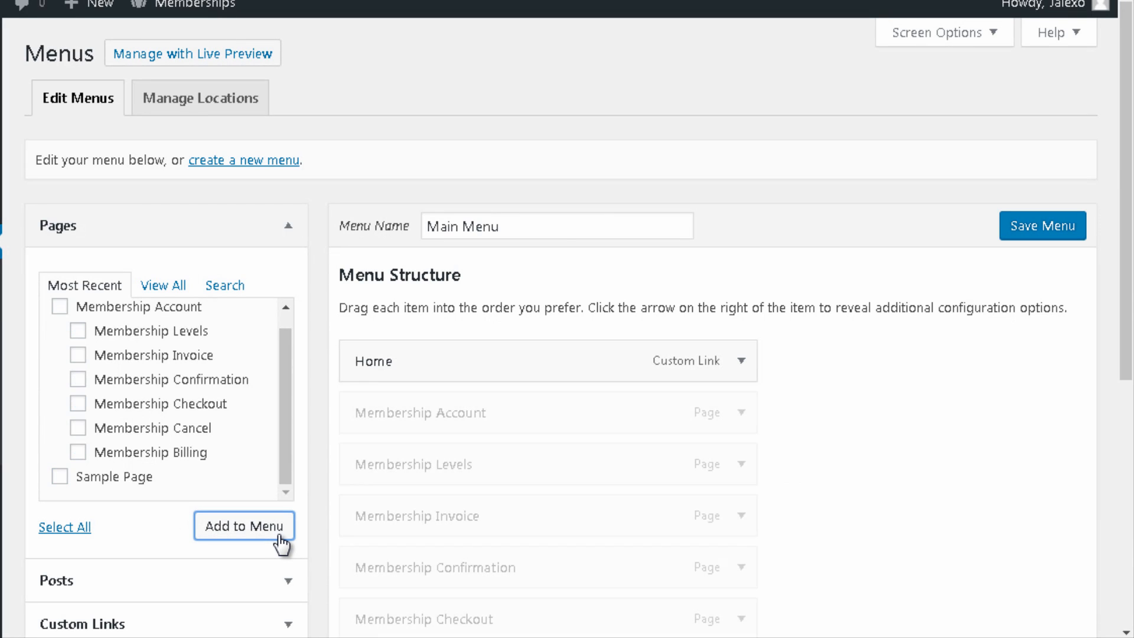
scroll(905, 620, down, 2)
scroll(796, 493, down, 2)
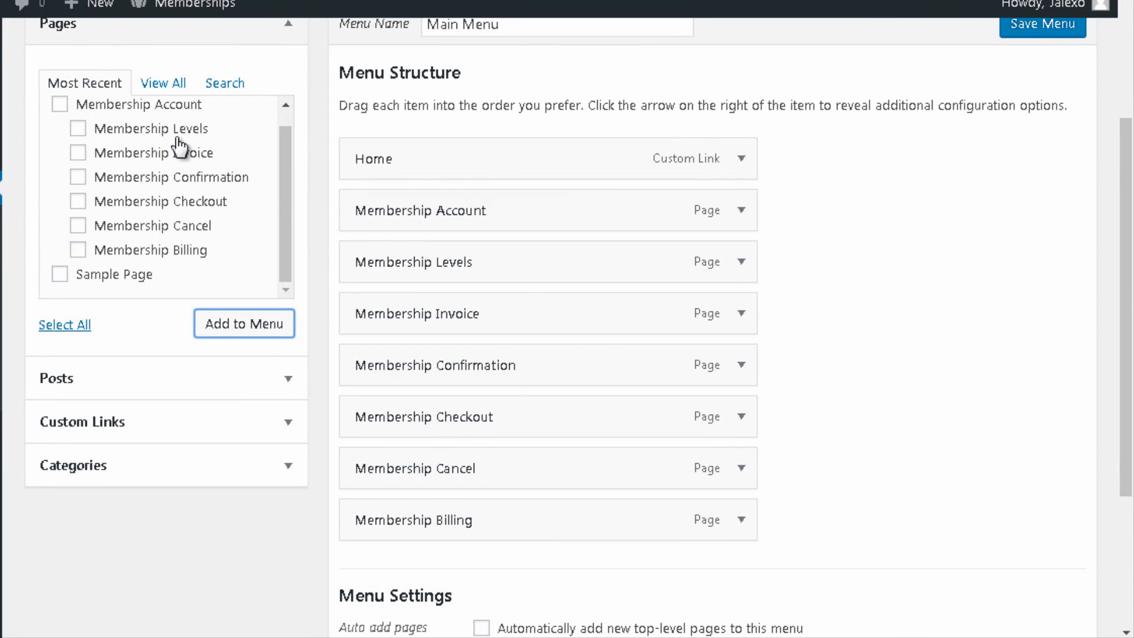
Step: Nest Levels, Invoice, Confirmation, Checkout, Cancel and Billing under Membership Account
drag(386, 262, 429, 266)
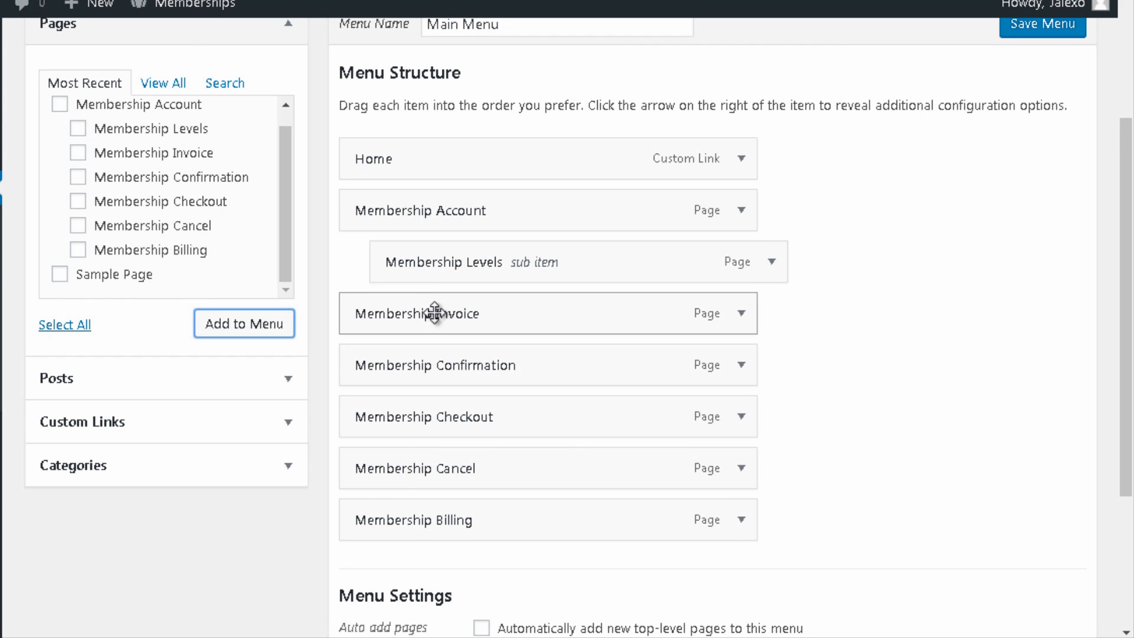
drag(436, 313, 482, 313)
drag(463, 362, 511, 364)
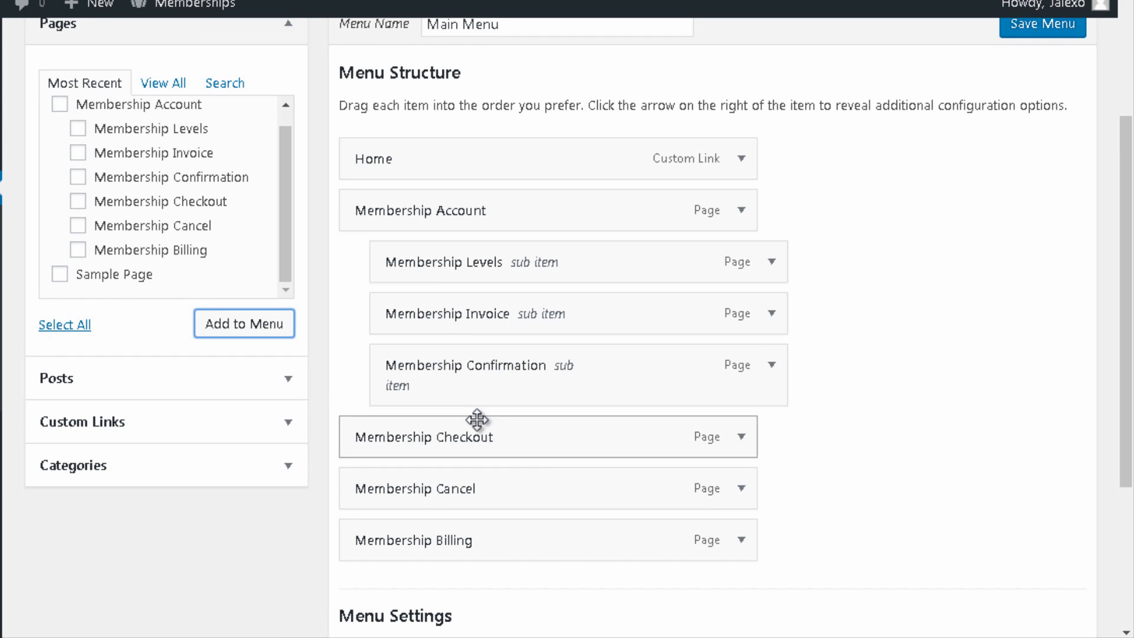
drag(476, 424, 520, 436)
drag(554, 490, 568, 489)
drag(532, 524, 576, 544)
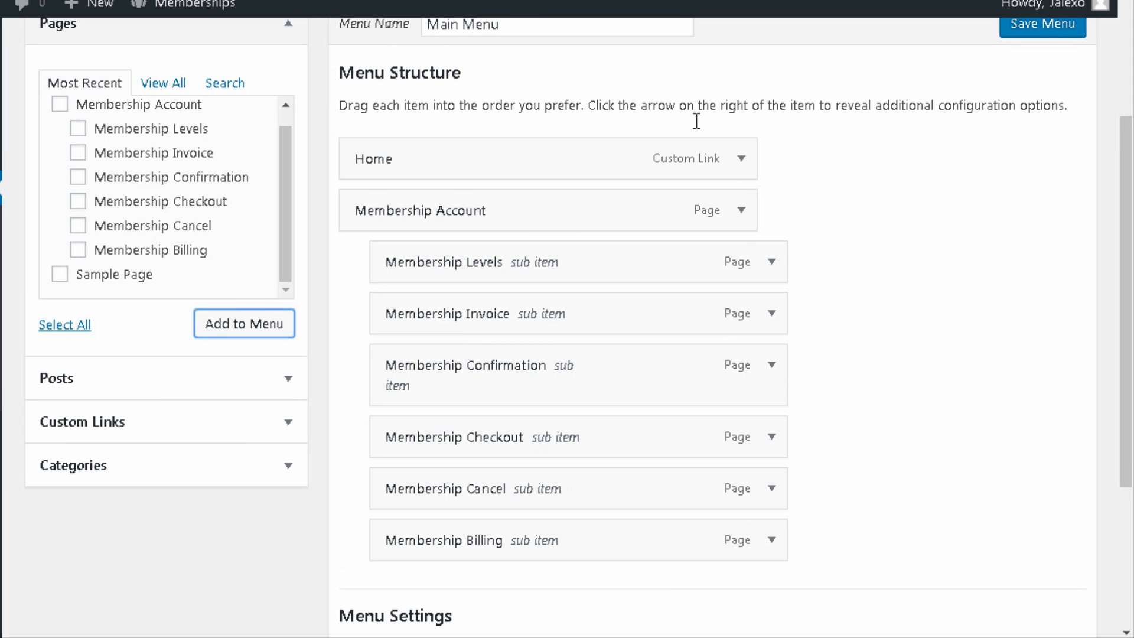
scroll(618, 316, down, 4)
scroll(522, 261, up, 3)
scroll(484, 264, up, 2)
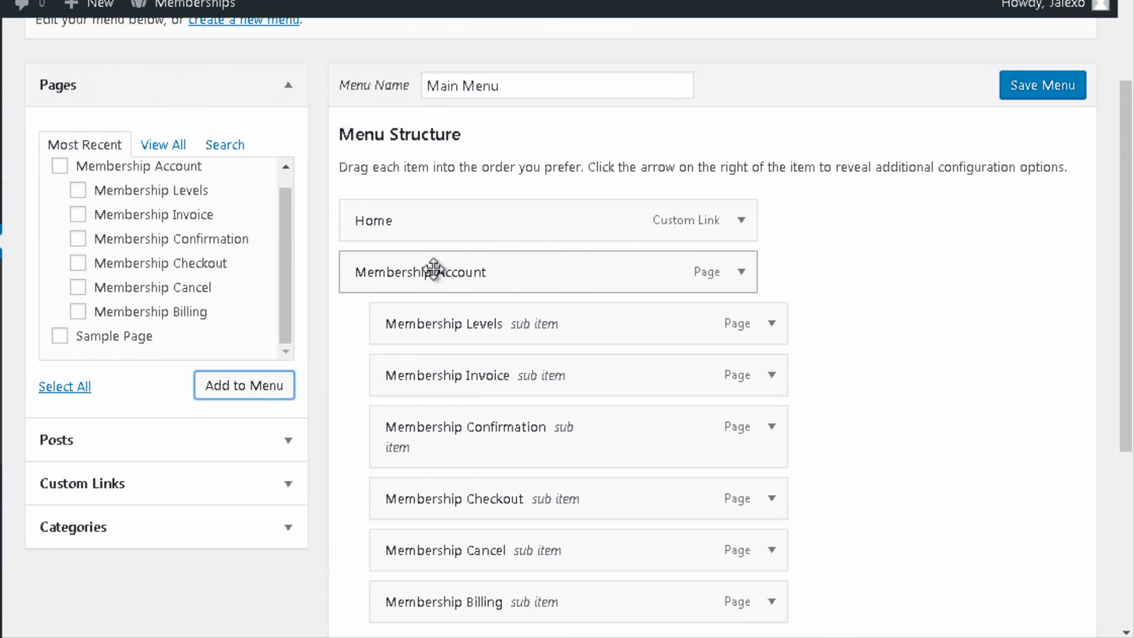
scroll(590, 295, down, 2)
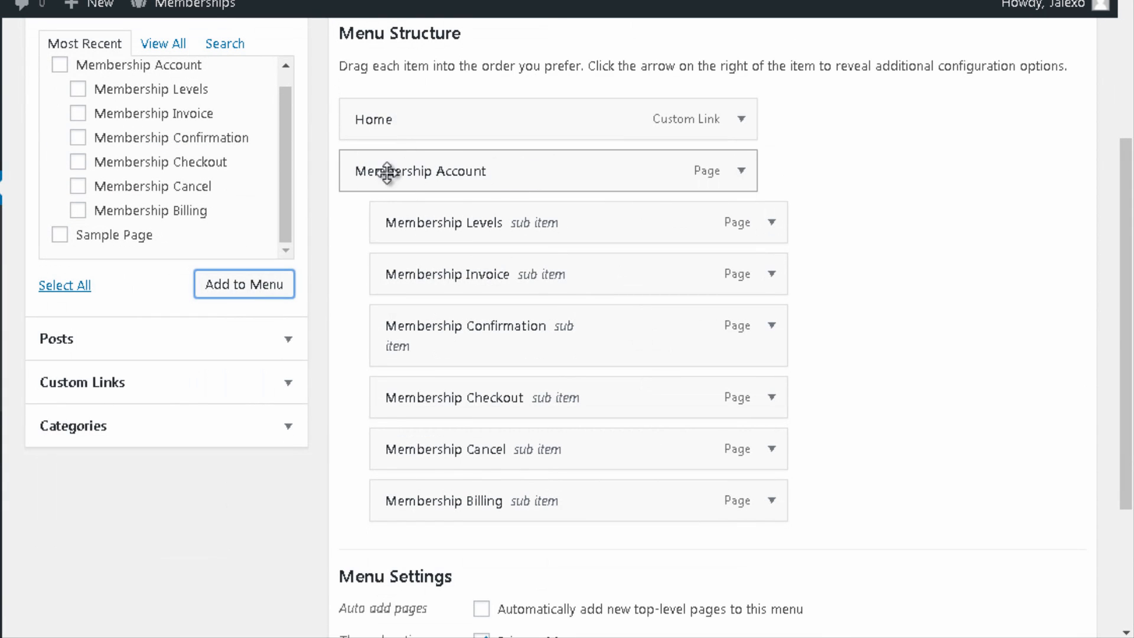
scroll(673, 321, down, 3)
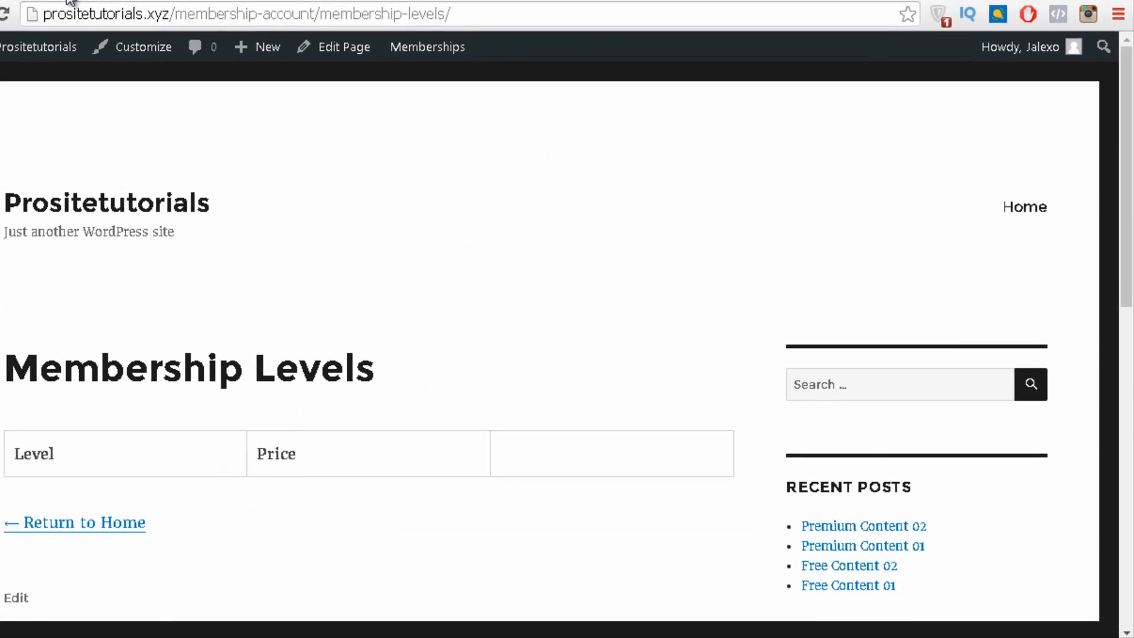
Step: Reload the site and open Membership Invoice, Levels and Confirmation from the Membership Account dropdown
click(15, 11)
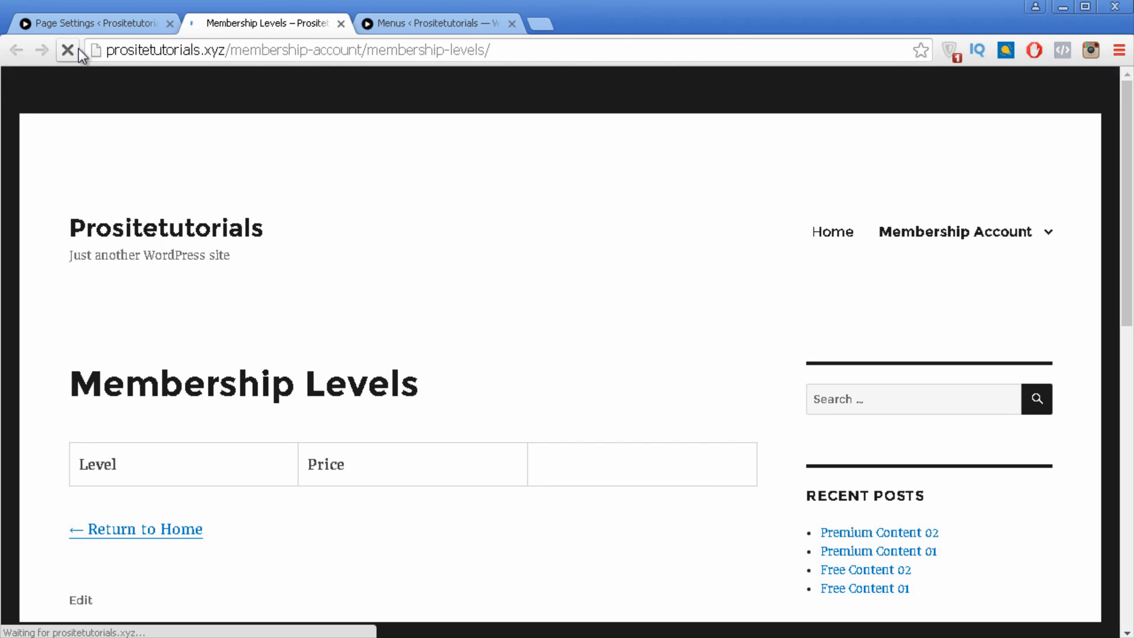
mouse_move(1000, 236)
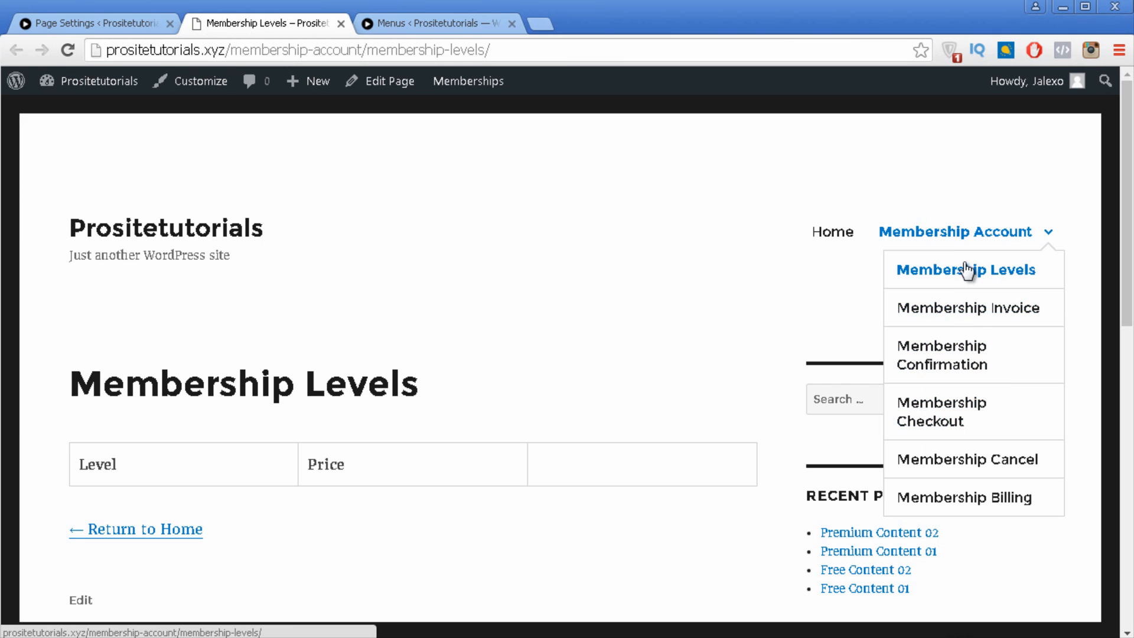
click(955, 315)
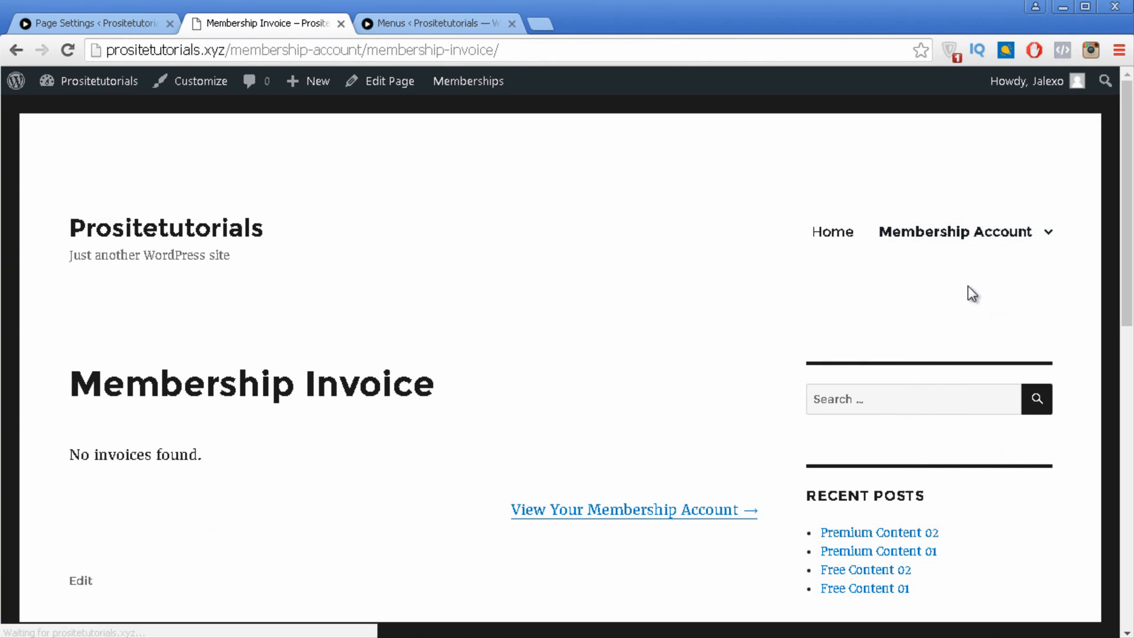
mouse_move(980, 231)
click(904, 276)
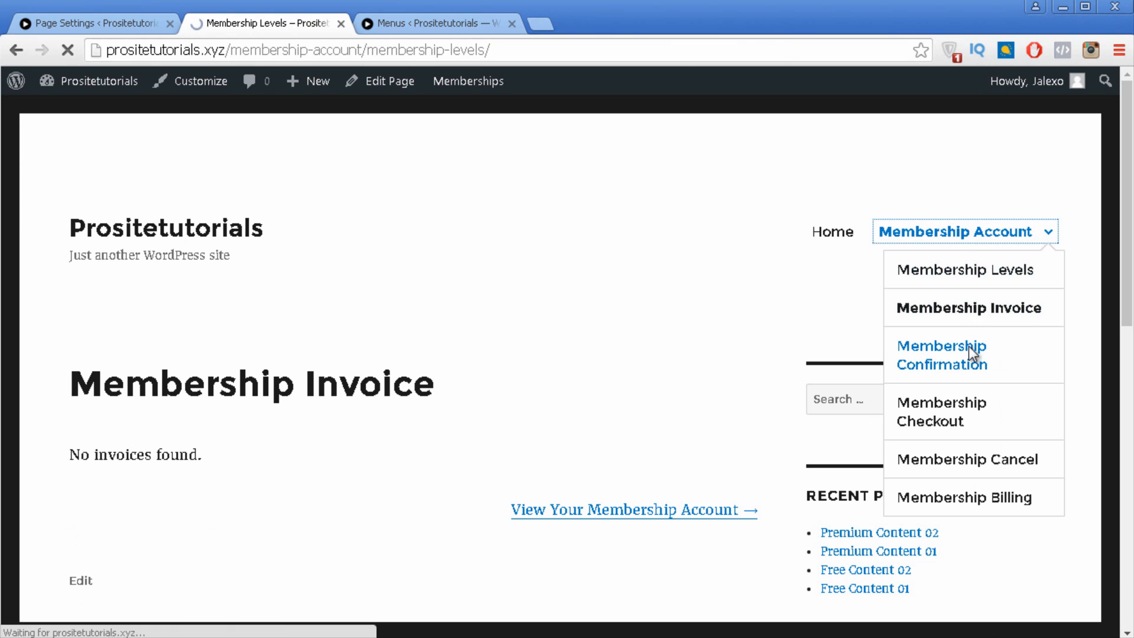
mouse_move(985, 240)
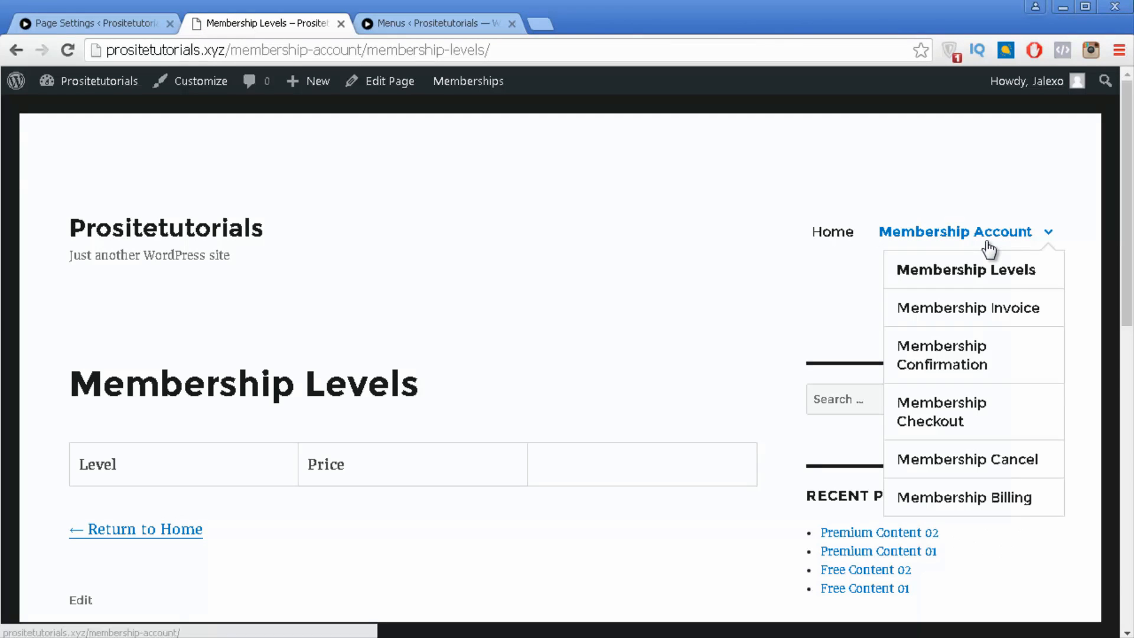
click(978, 357)
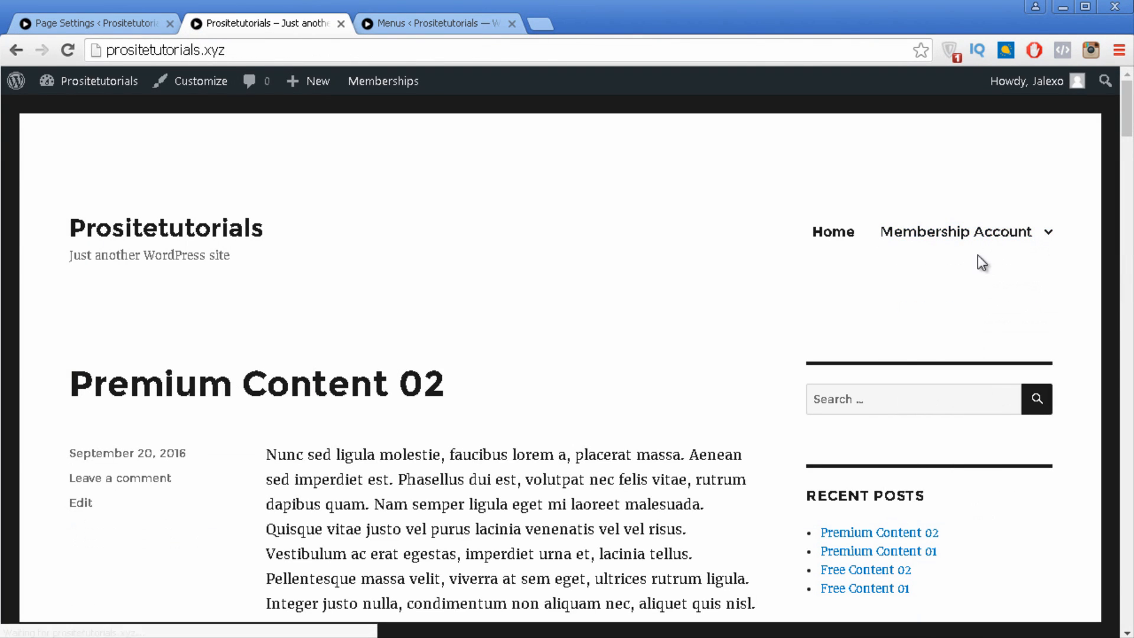
Step: Go from the Page Settings tab to Paid Memberships Pro's Payment Gateway & SSL settings
mouse_move(979, 252)
click(116, 23)
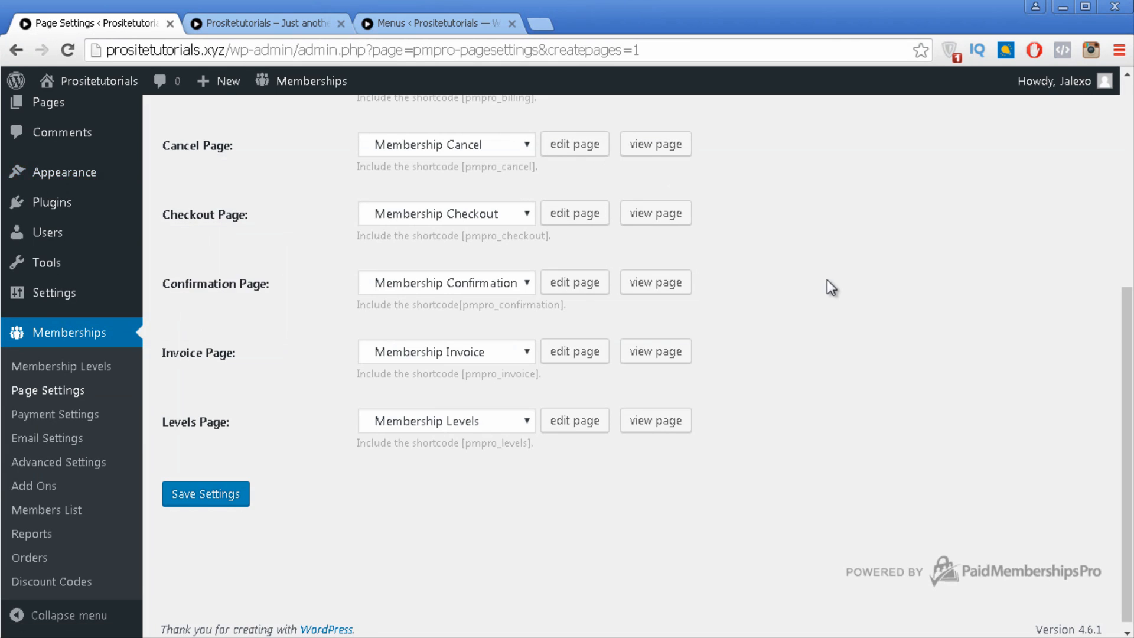
scroll(827, 278, up, 6)
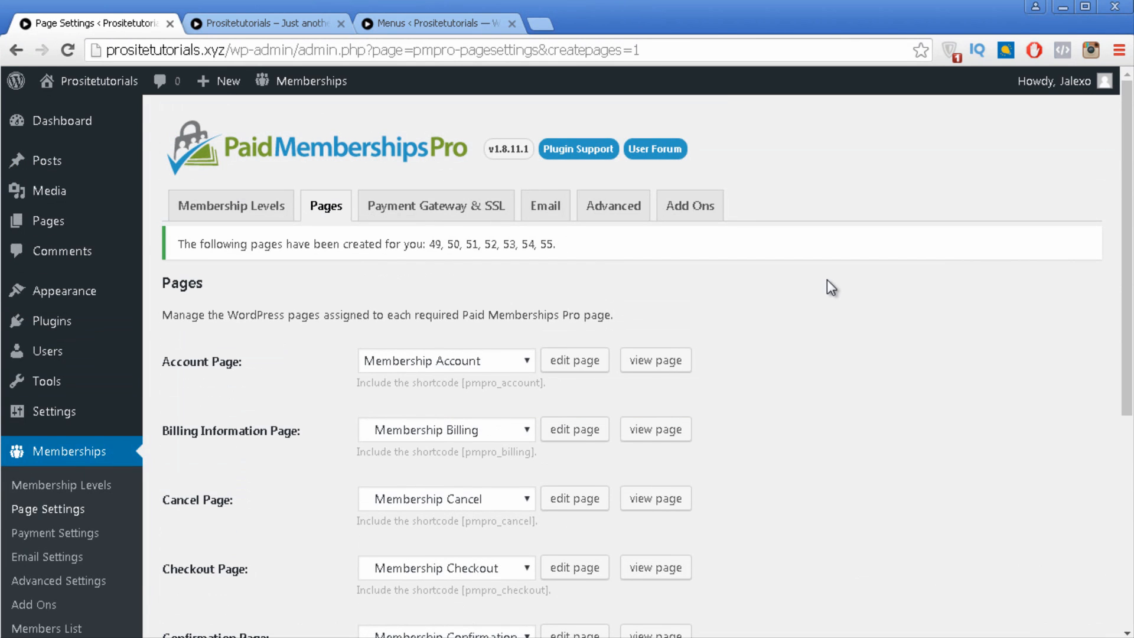
click(460, 216)
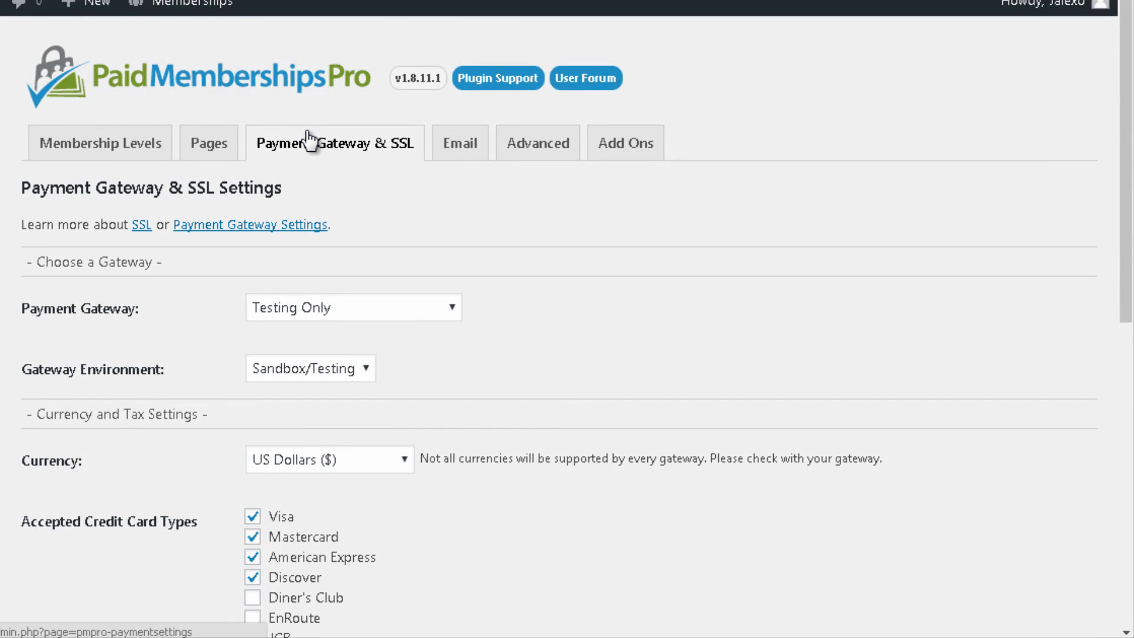
Step: Check the available payment gateways and keep Testing Only as the gateway
click(414, 309)
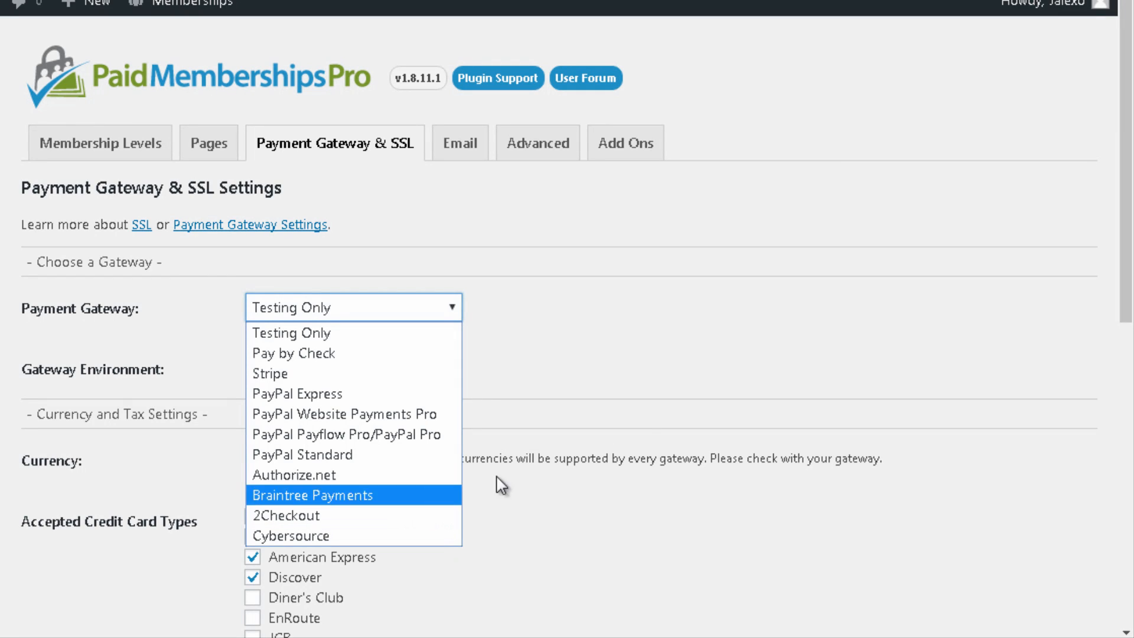
click(697, 313)
scroll(697, 313, down, 5)
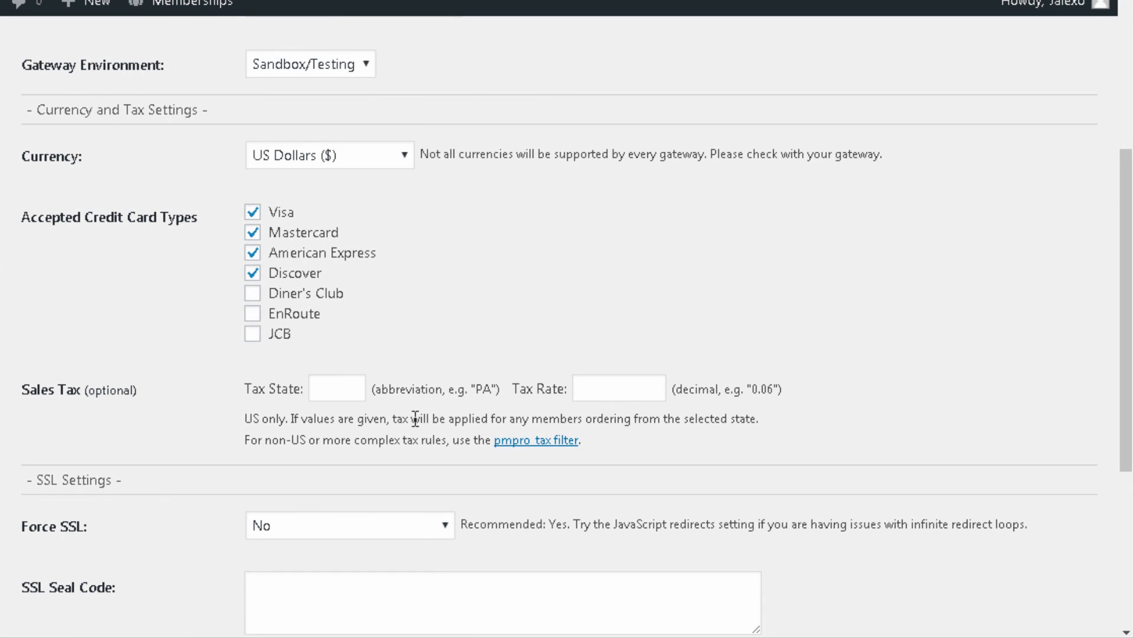
scroll(362, 421, down, 2)
scroll(145, 452, down, 2)
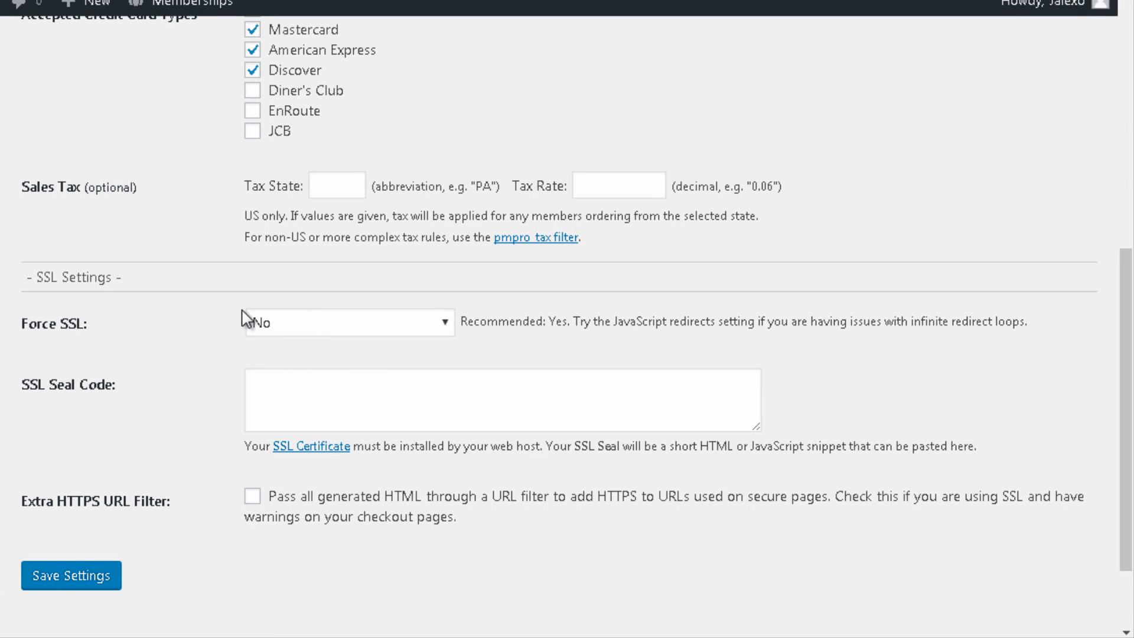
Step: Set Force SSL to Yes and save the payment settings
click(274, 323)
click(290, 368)
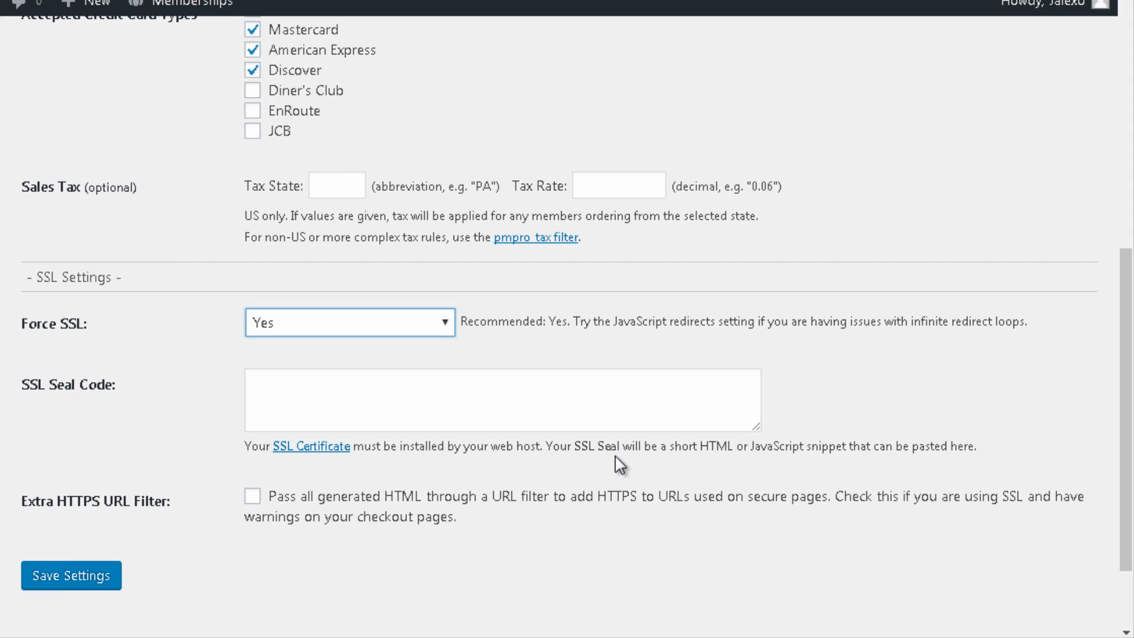
click(529, 394)
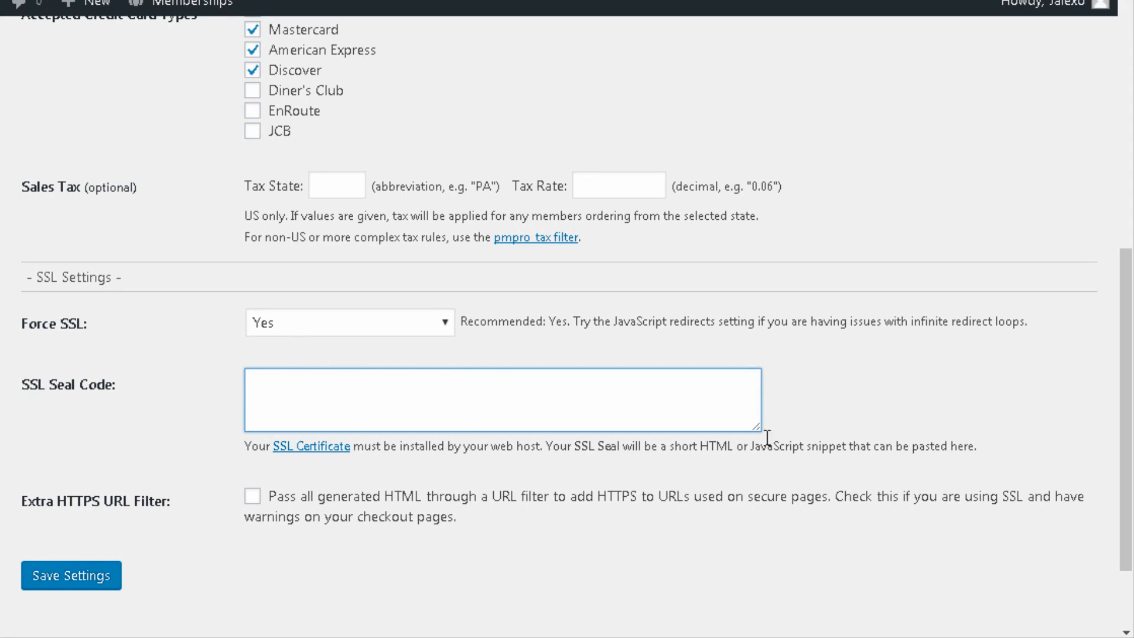
drag(760, 438, 766, 447)
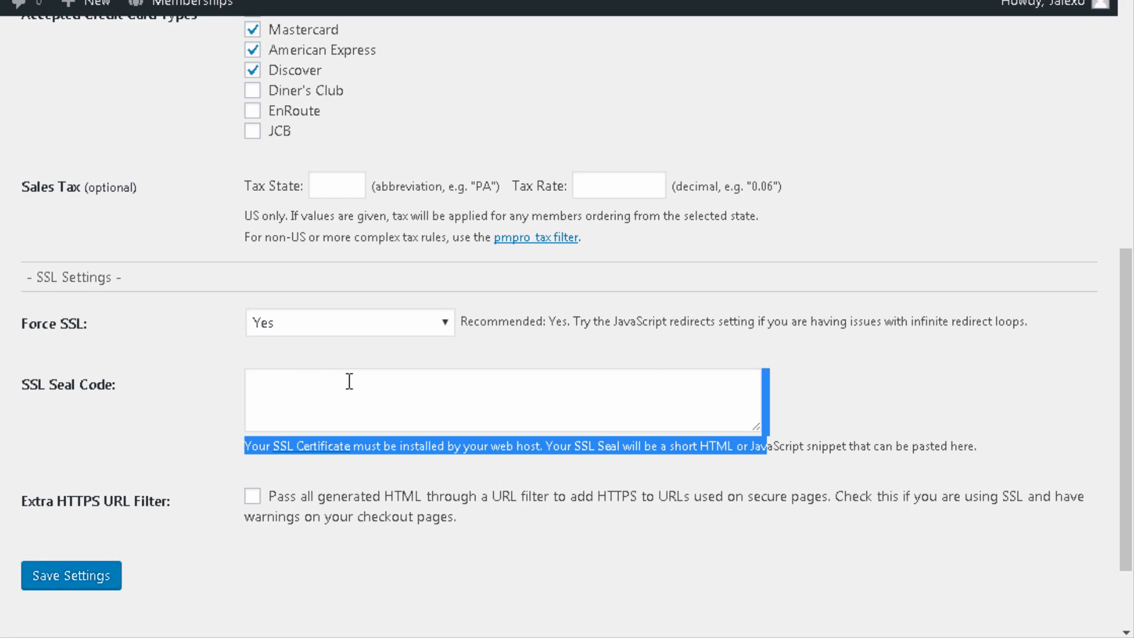
click(328, 384)
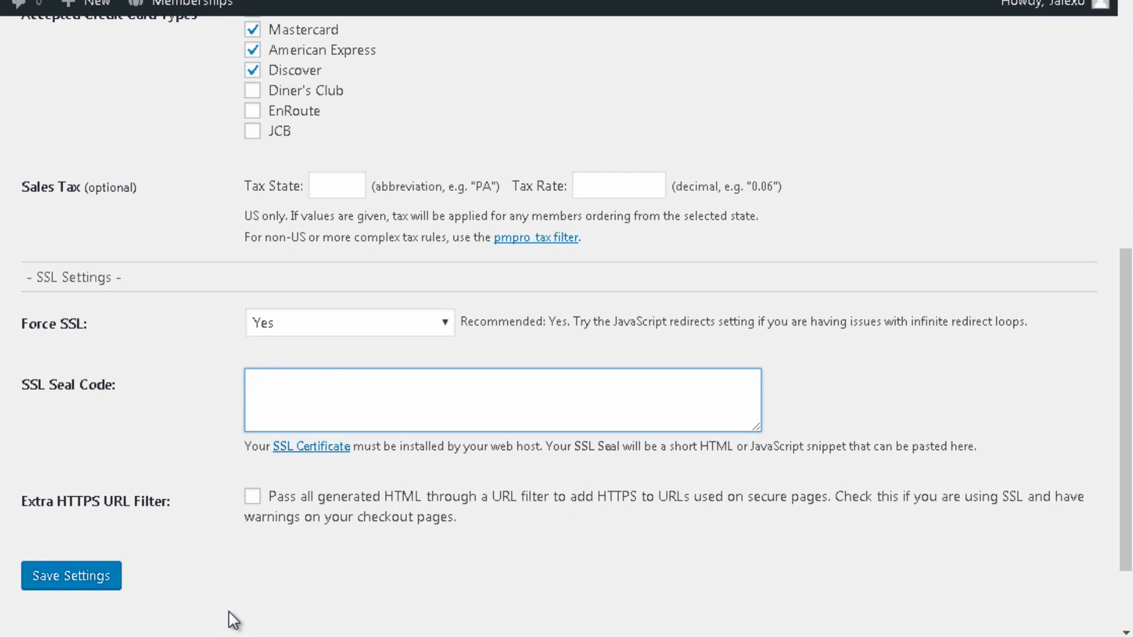
click(89, 575)
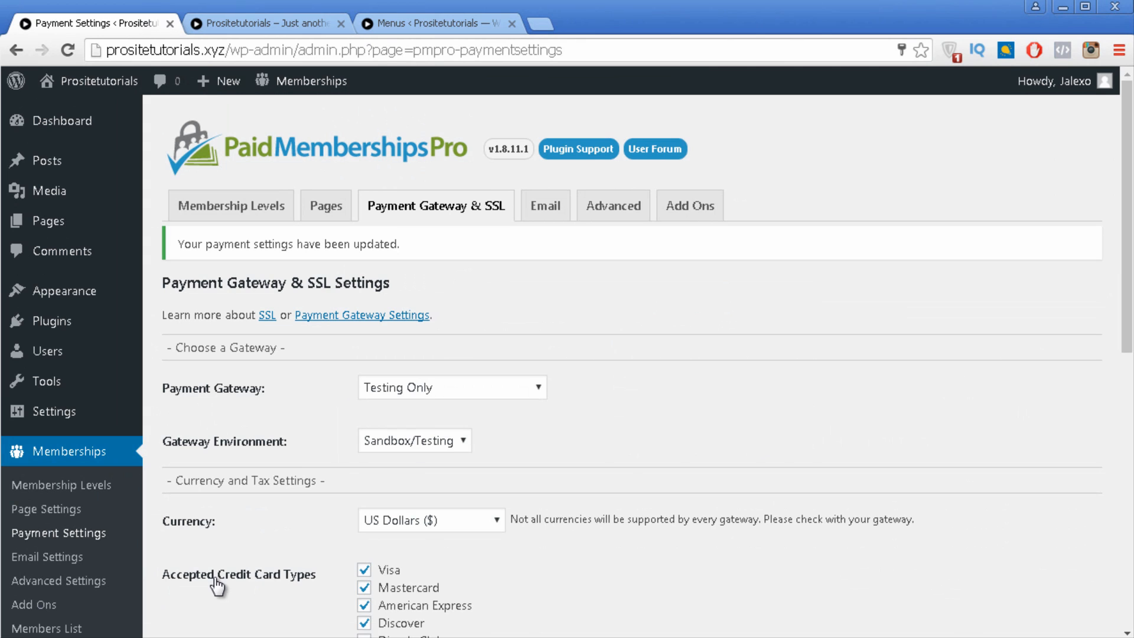
Step: Open the Email settings and review the default sender address in the description
click(555, 213)
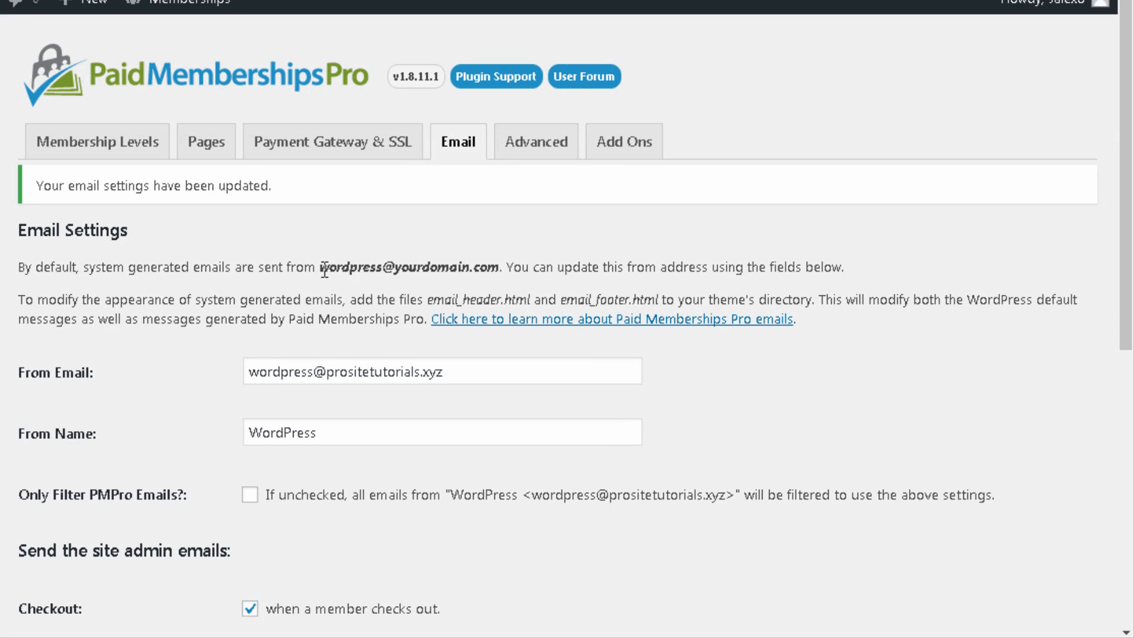
drag(322, 268, 487, 269)
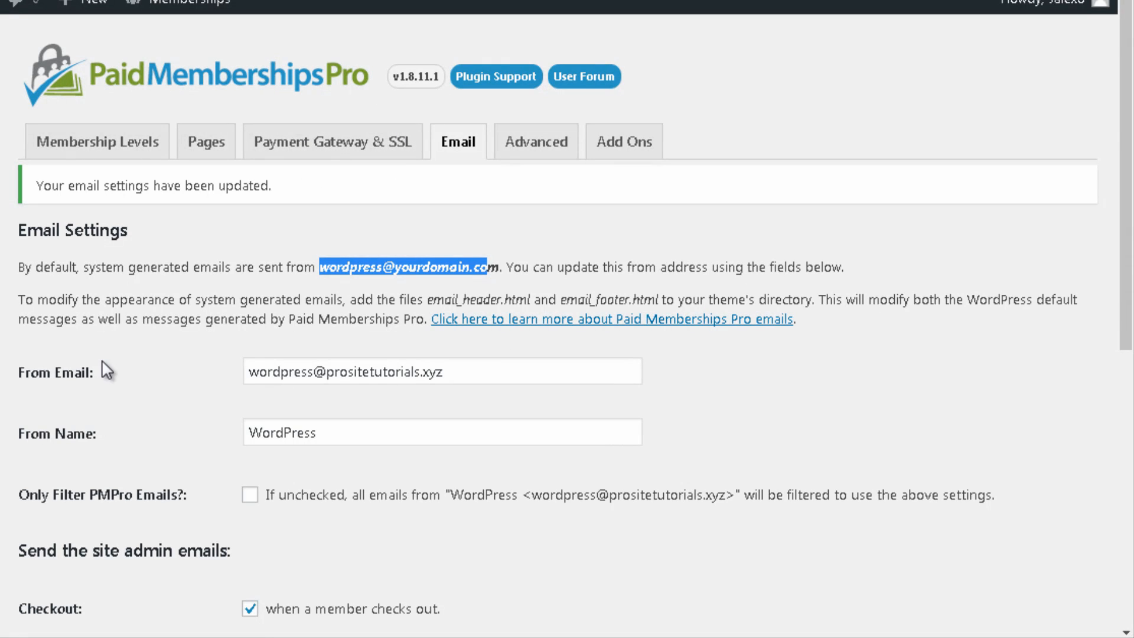
click(117, 365)
scroll(118, 366, down, 2)
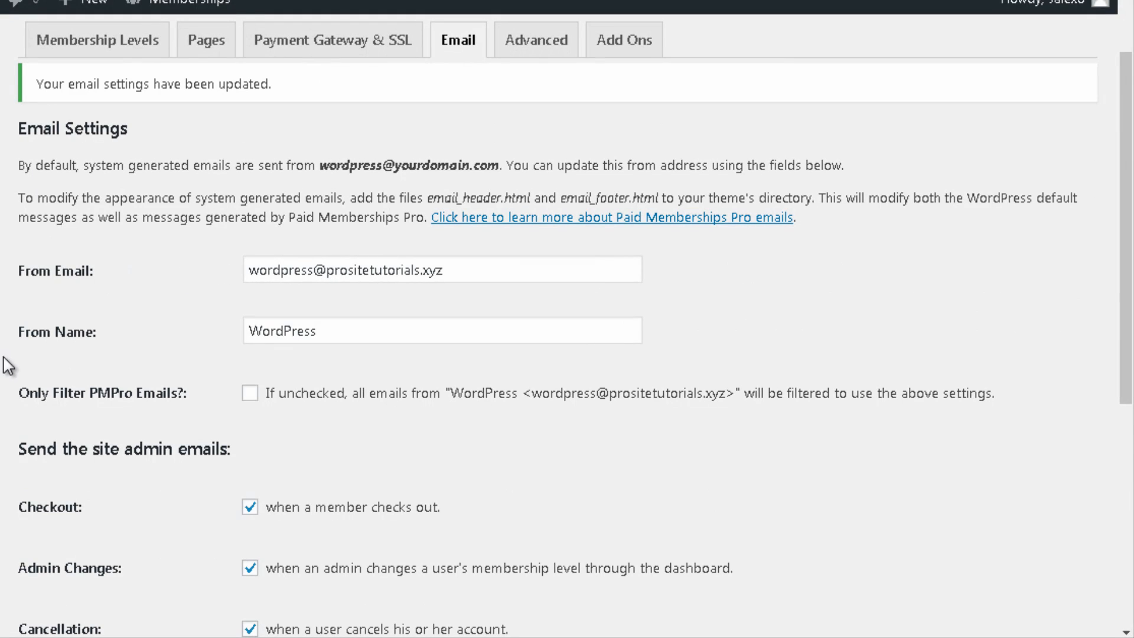
Step: Toggle Only Filter PMPro Emails on then off, leave From Email and From Name unchanged, and save
click(251, 395)
drag(506, 269, 305, 270)
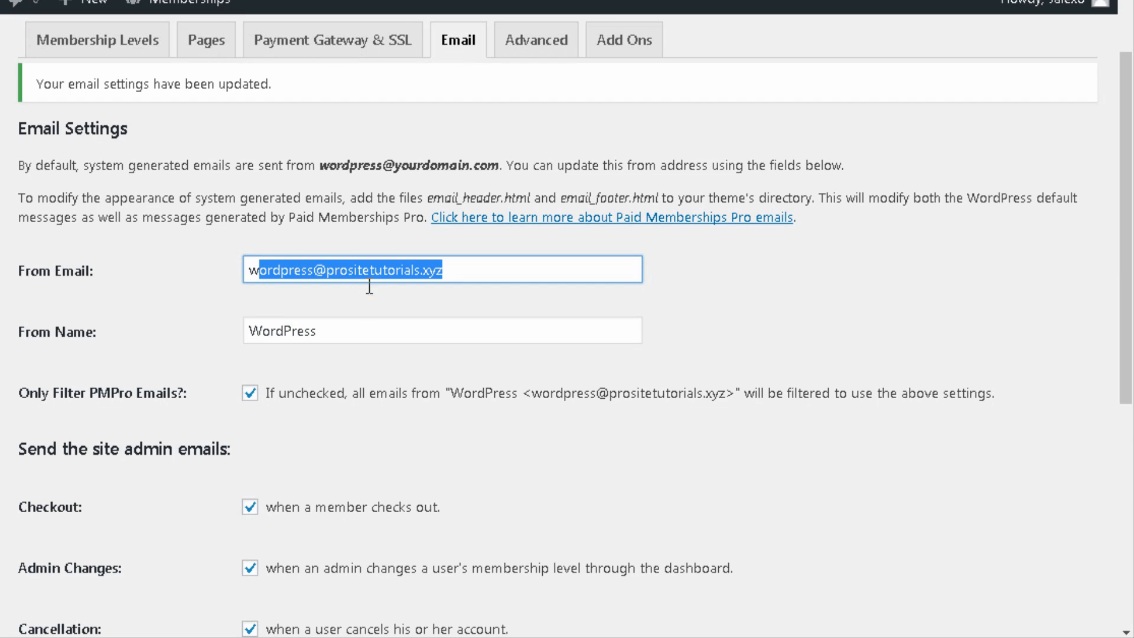
click(334, 329)
drag(334, 329, 295, 345)
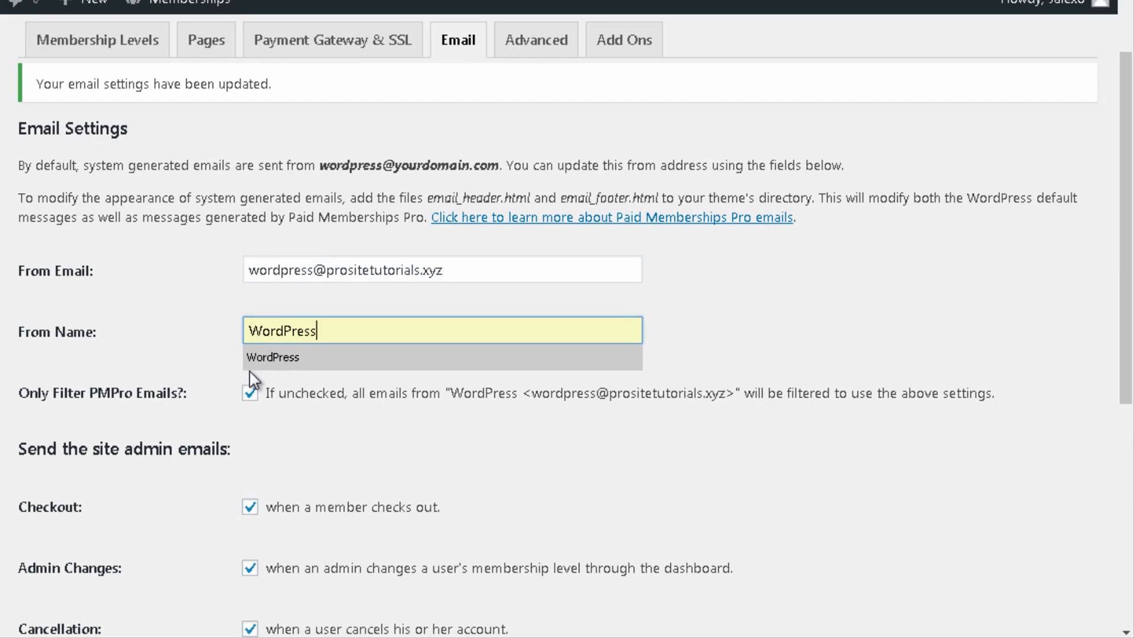
click(250, 394)
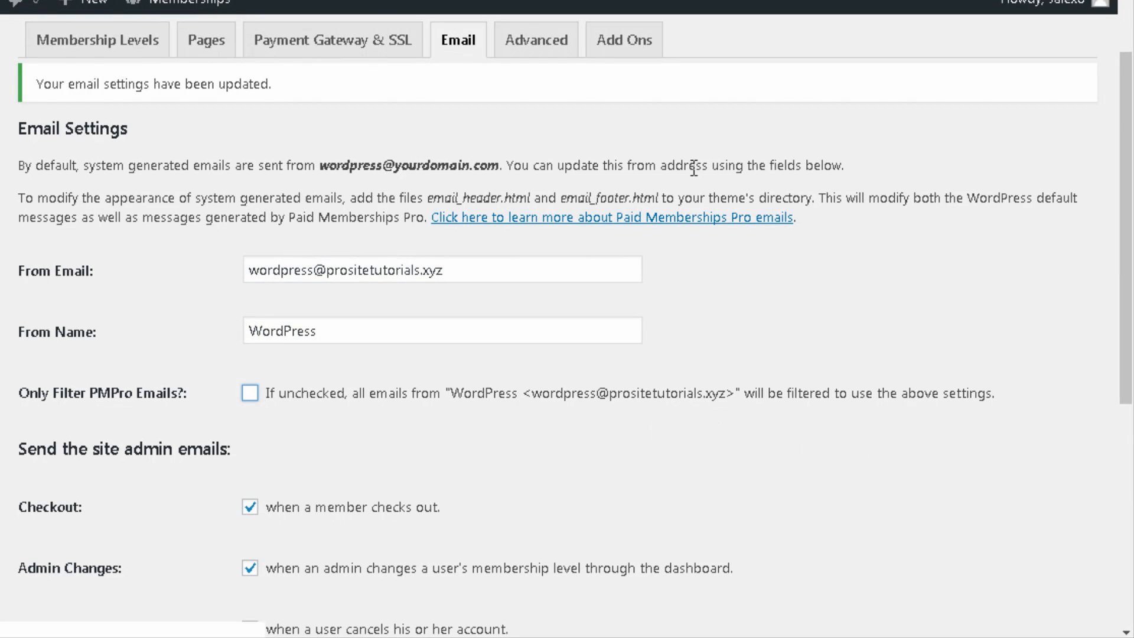
scroll(502, 124, down, 3)
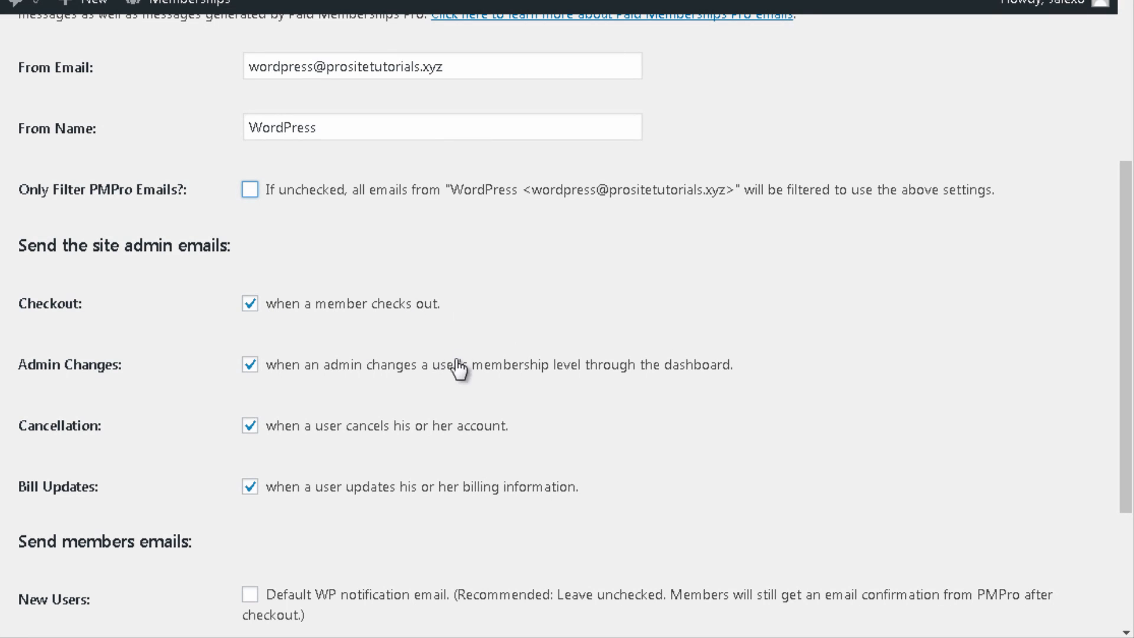
scroll(325, 341, down, 2)
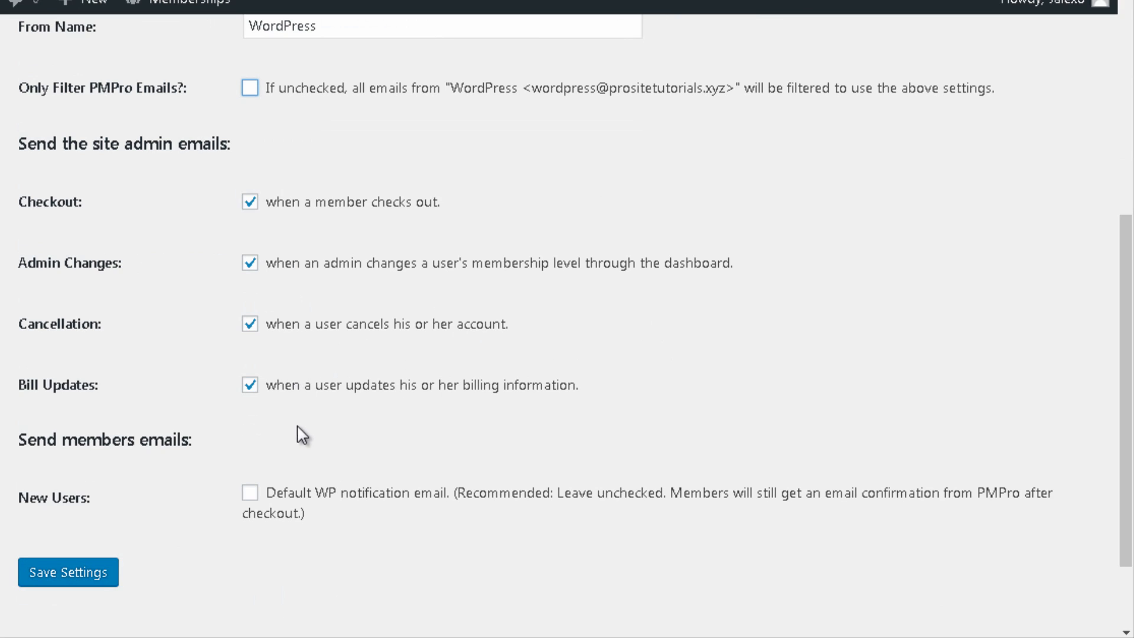
scroll(302, 425, down, 2)
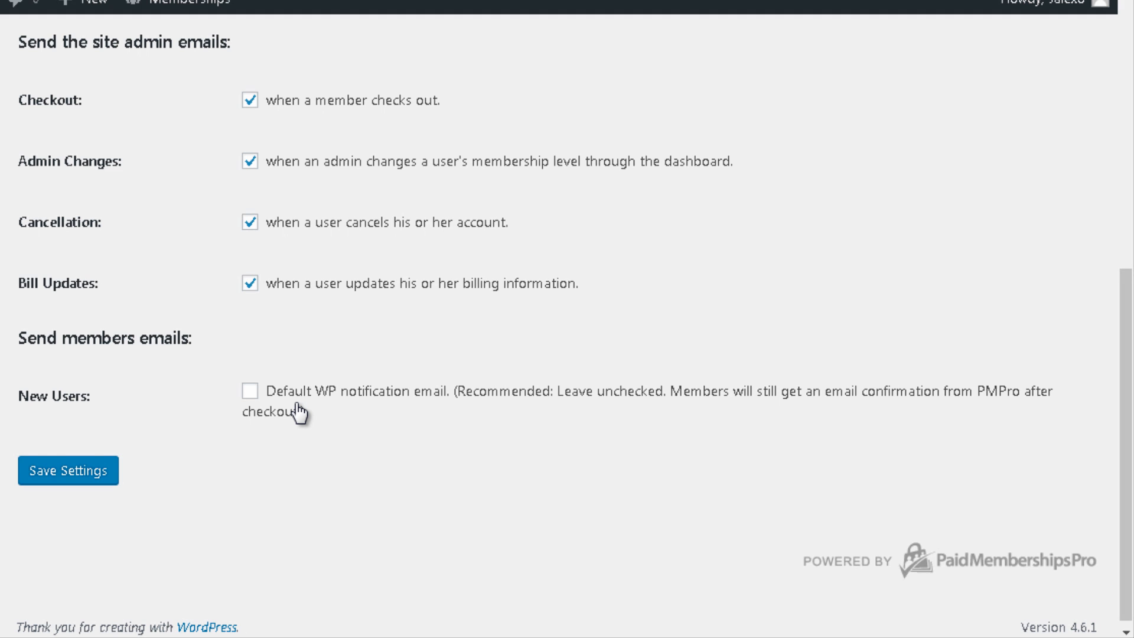
click(101, 476)
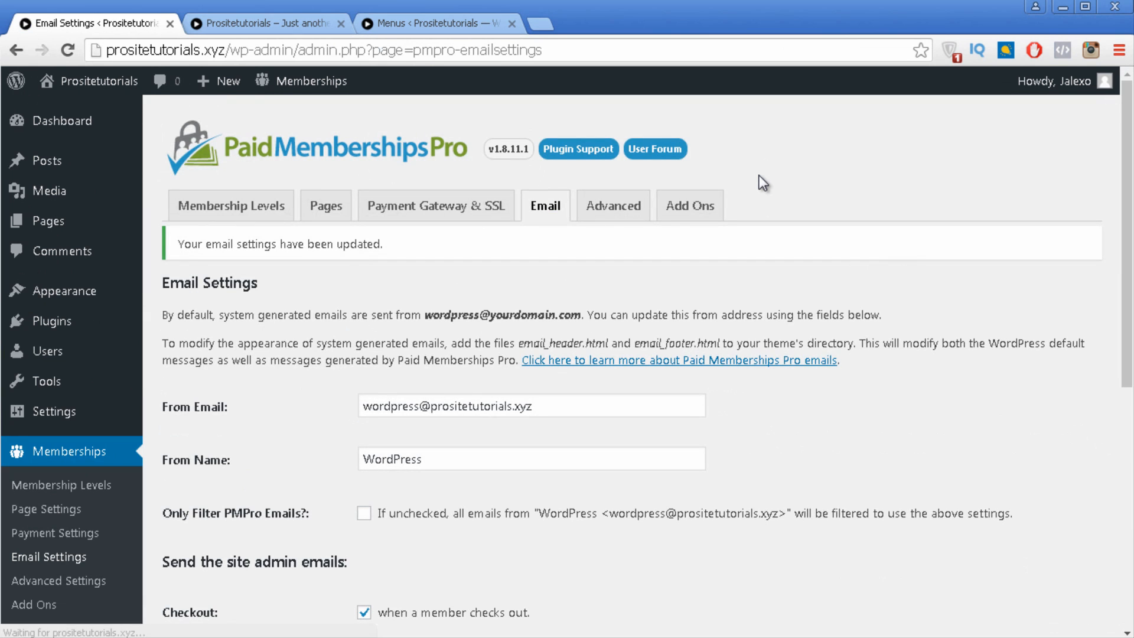
Step: Open the Advanced settings and review the non-member, logged-out and RSS feed messages
click(613, 208)
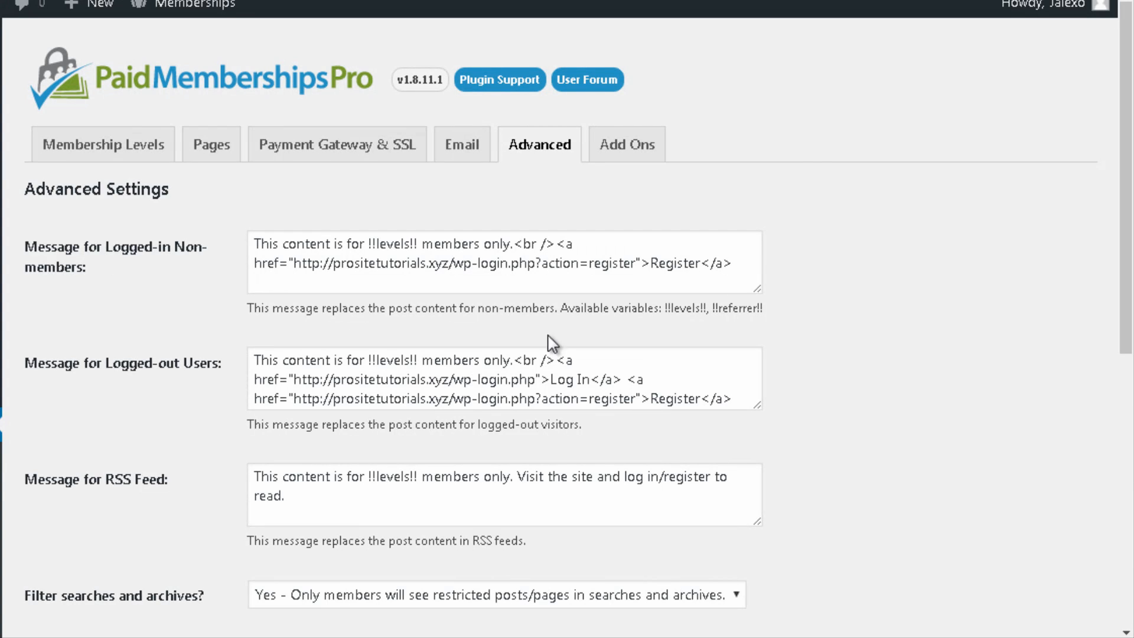
drag(750, 269, 266, 245)
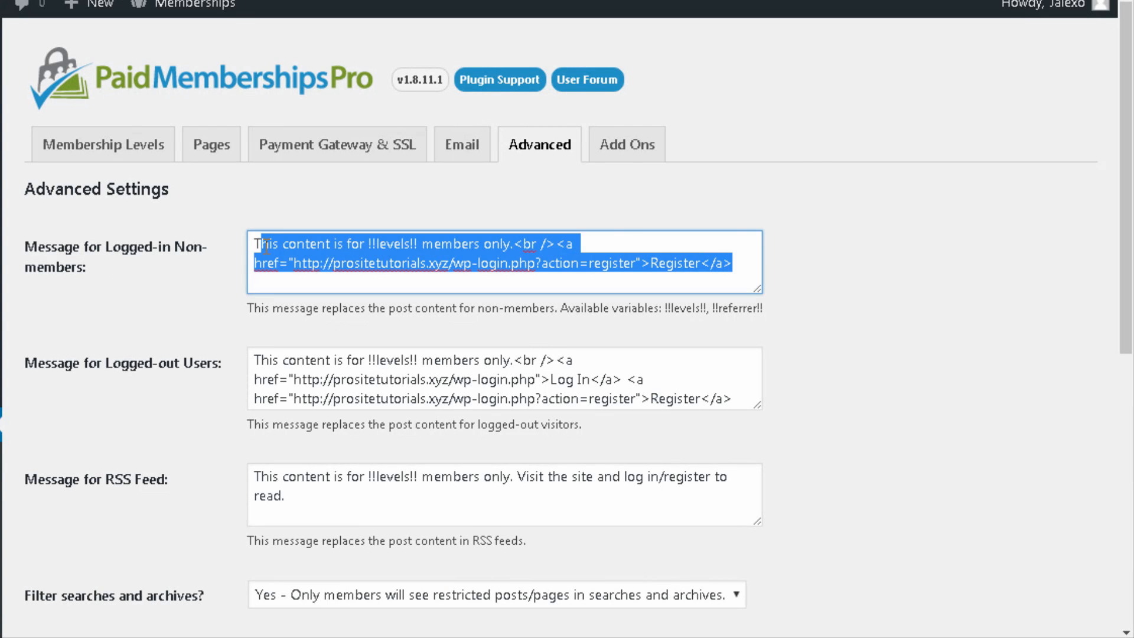
scroll(289, 255, down, 2)
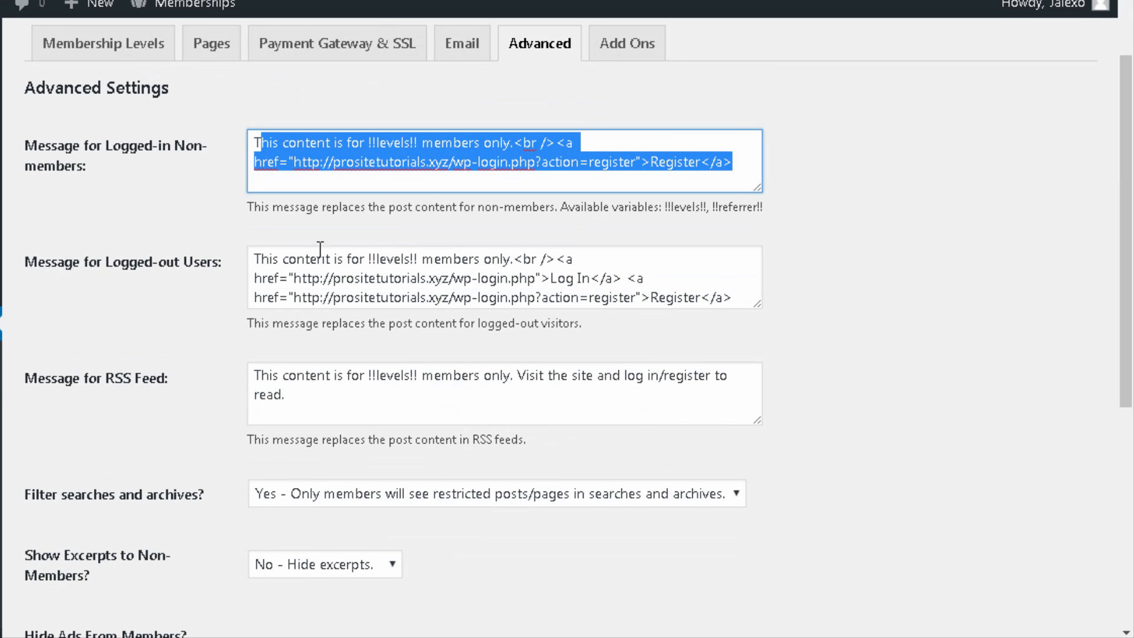
click(691, 288)
click(516, 376)
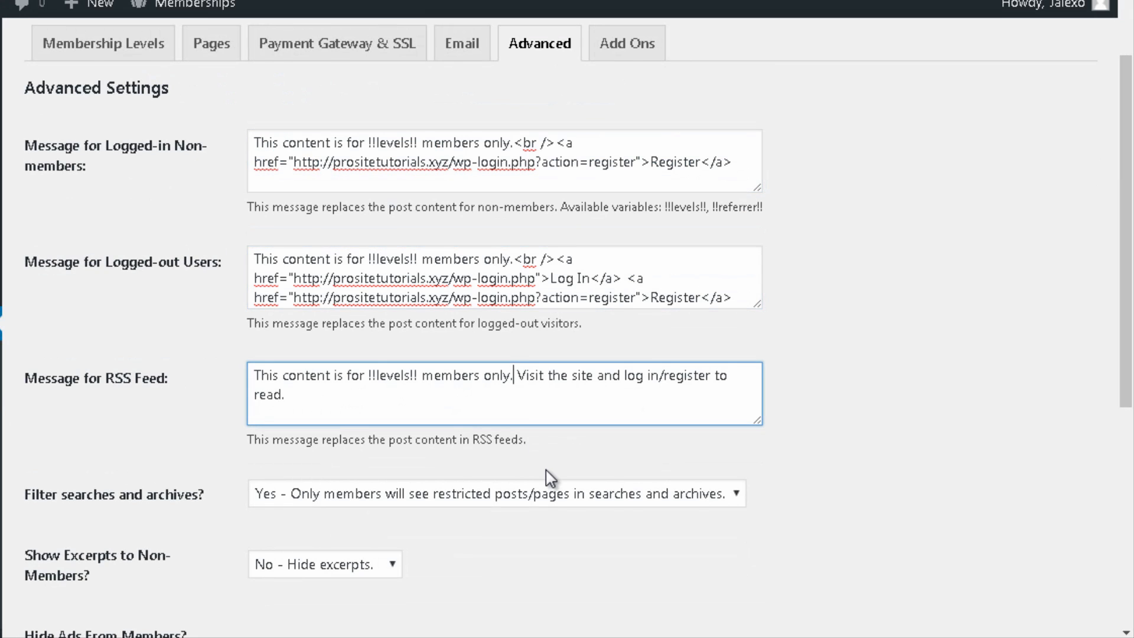
scroll(546, 469, down, 2)
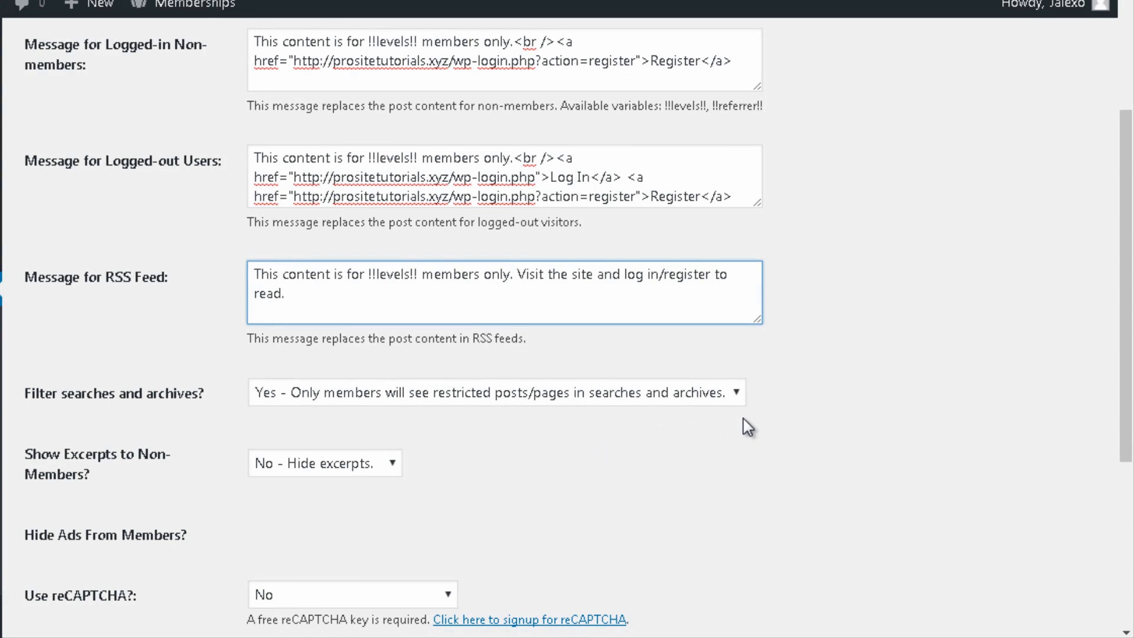
scroll(743, 418, down, 2)
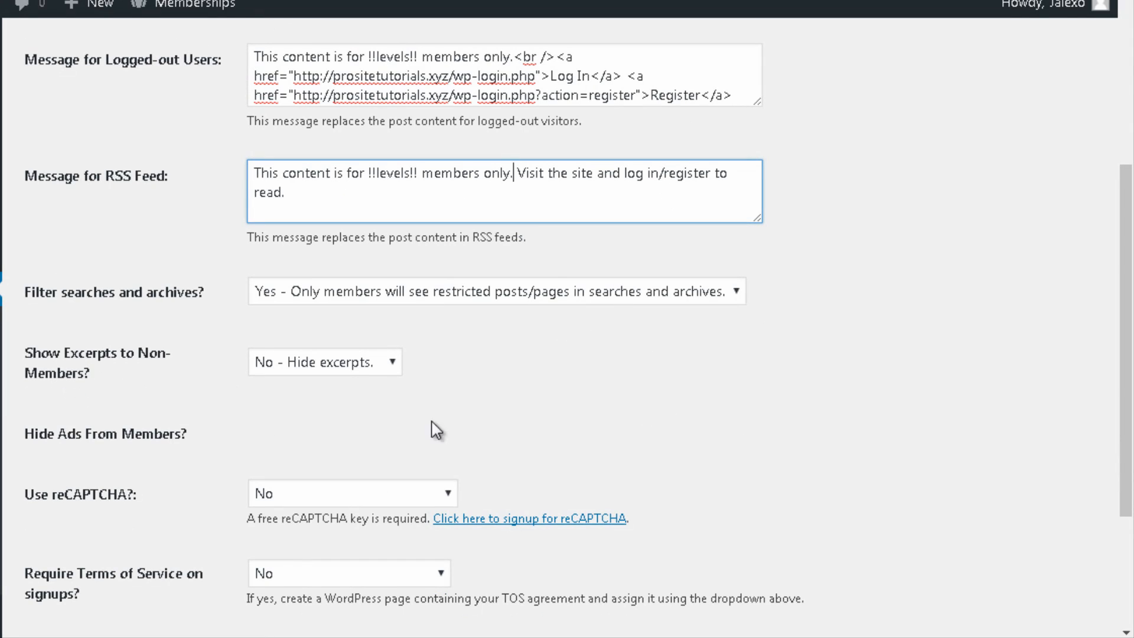
Step: Set Show Excerpts to Non-Members to 'Yes - Show excerpts.' and keep Use reCAPTCHA at No
click(372, 363)
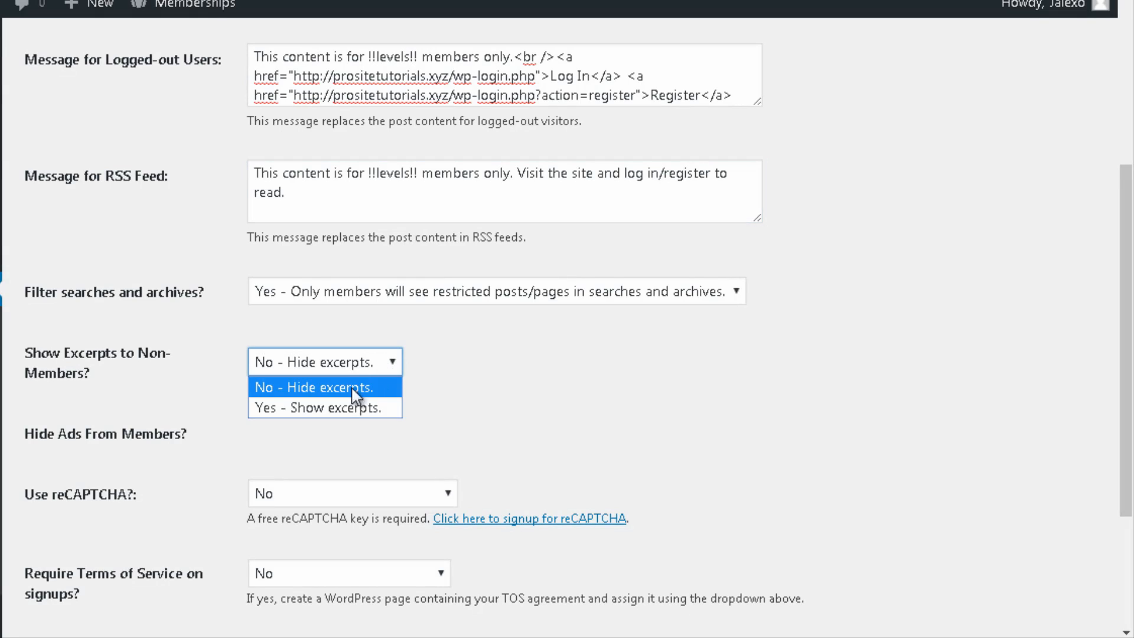
click(338, 406)
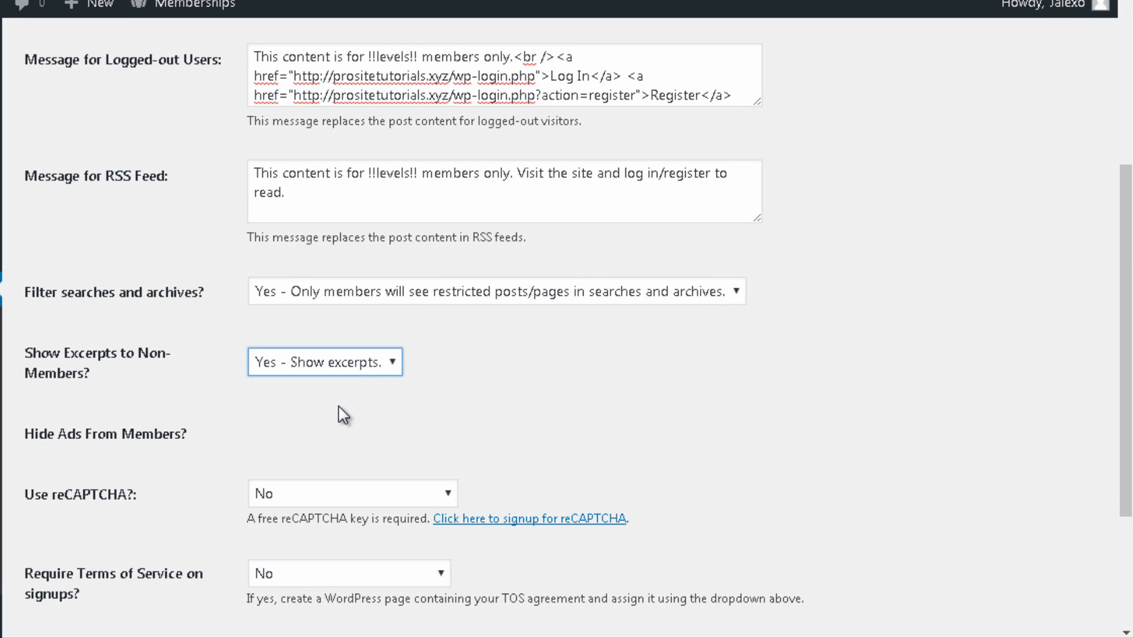
scroll(319, 487, down, 3)
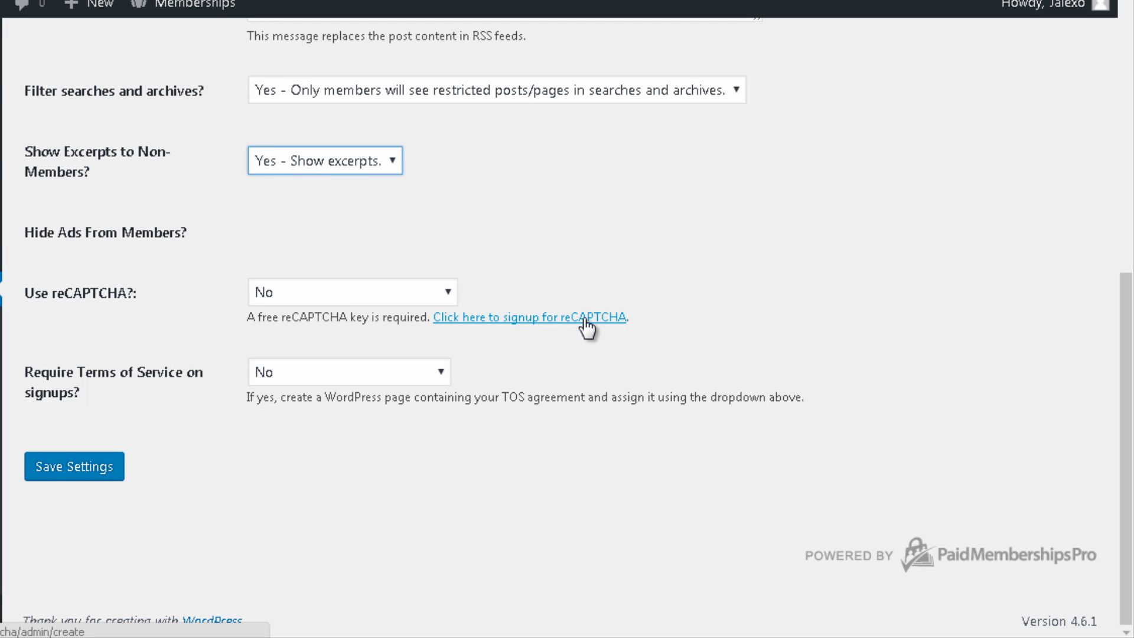
click(432, 294)
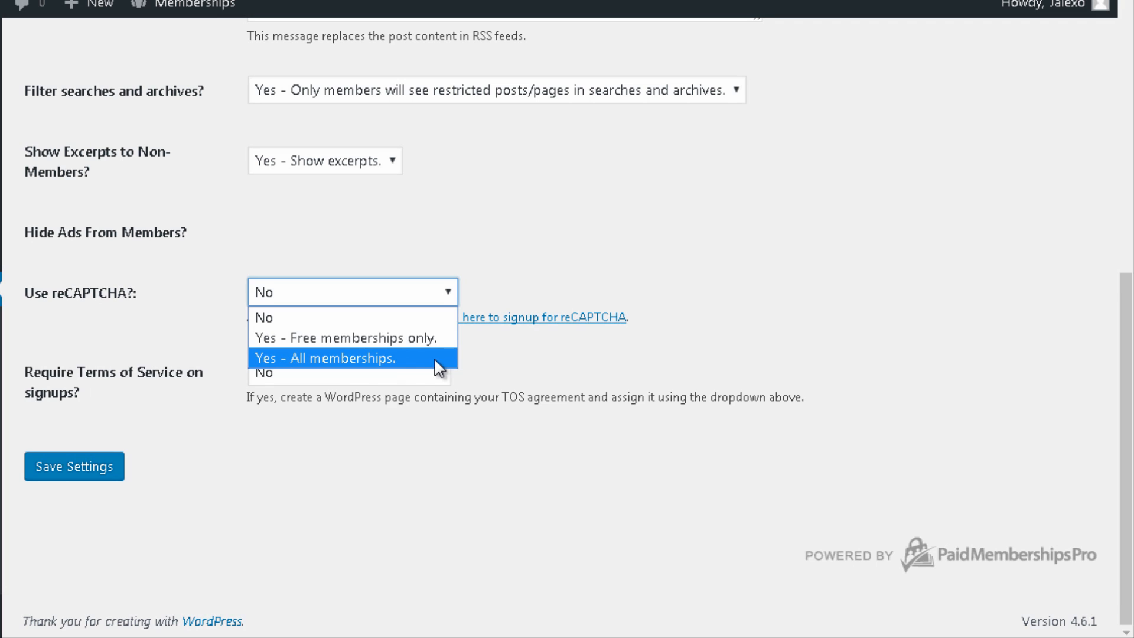
click(829, 346)
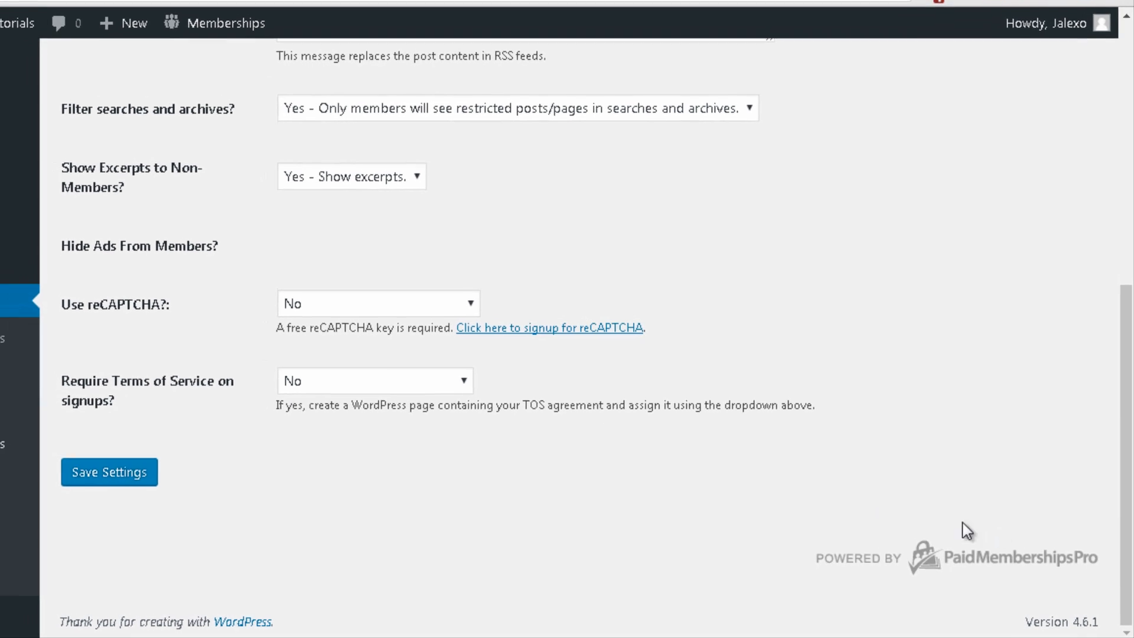
mouse_move(67, 107)
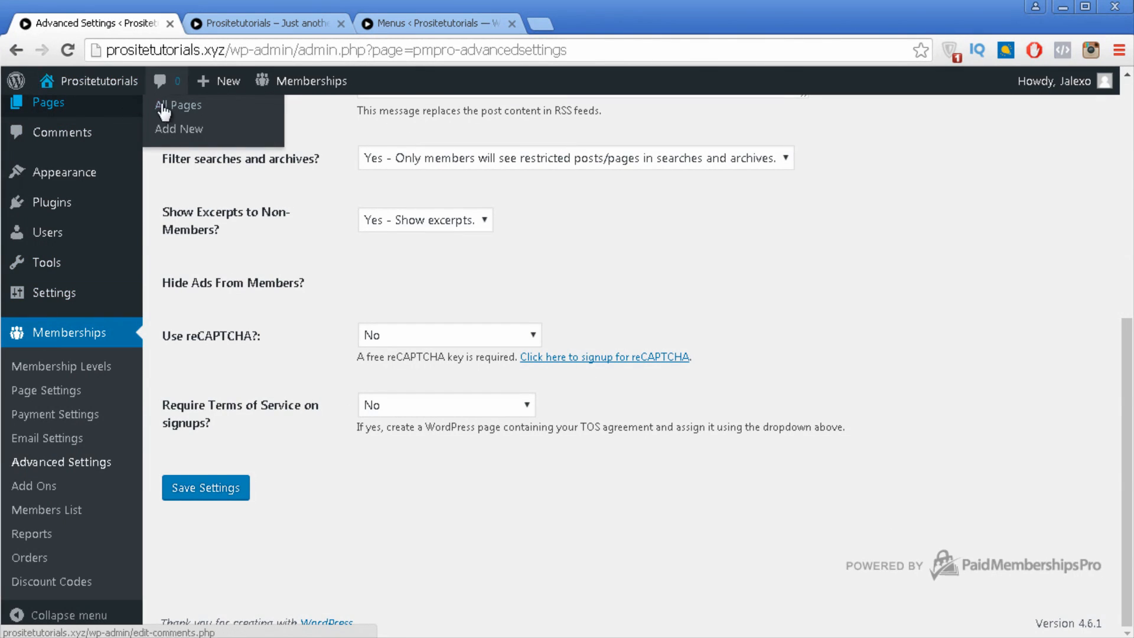
Step: Create a new page titled 'Terms of Services' in a new tab and publish it
right_click(170, 127)
click(201, 134)
click(232, 25)
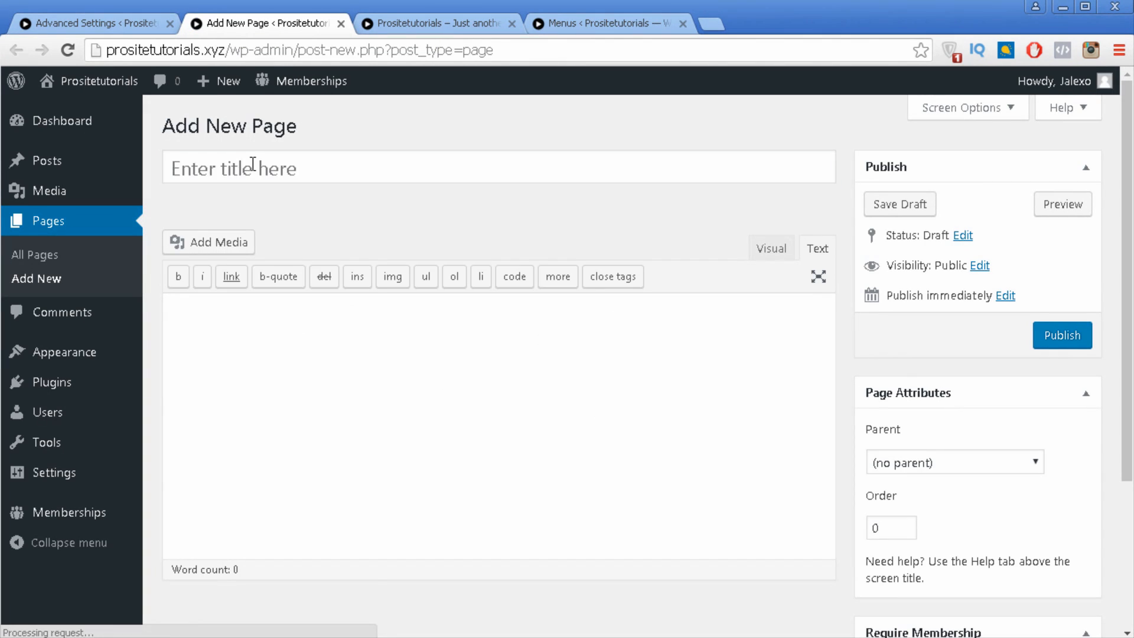
click(252, 165)
text(Terms)
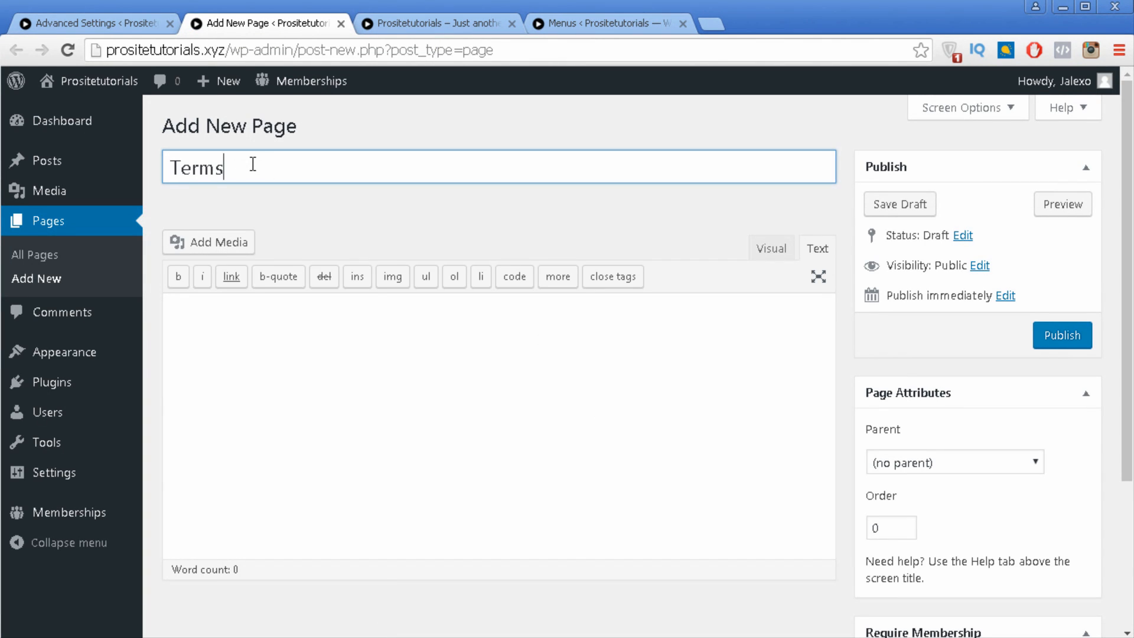
text( of Services)
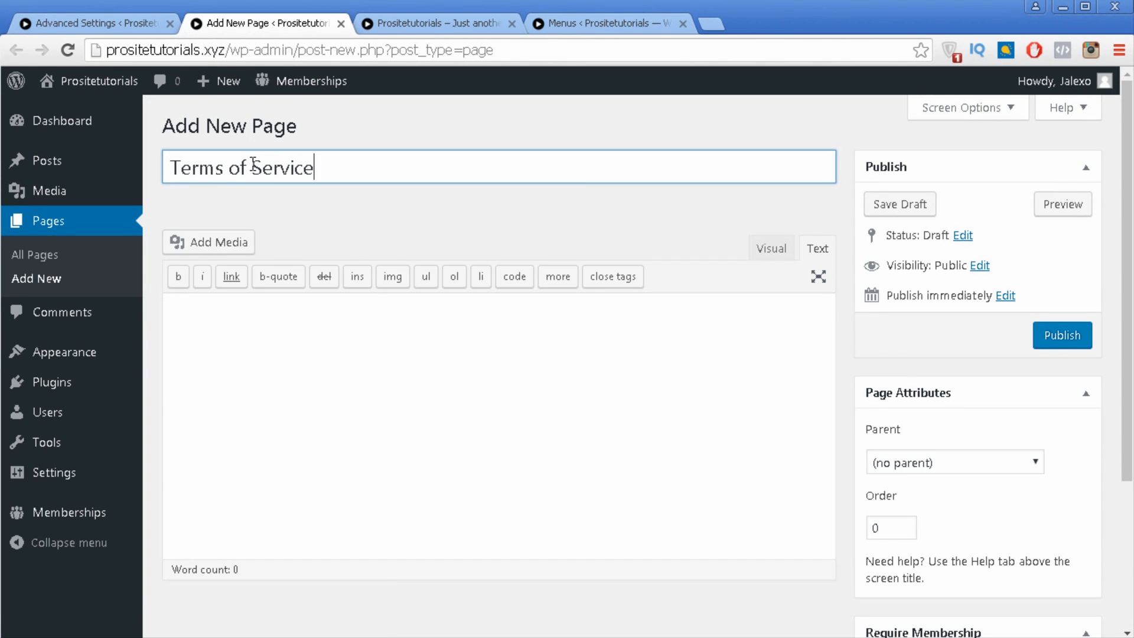
click(400, 313)
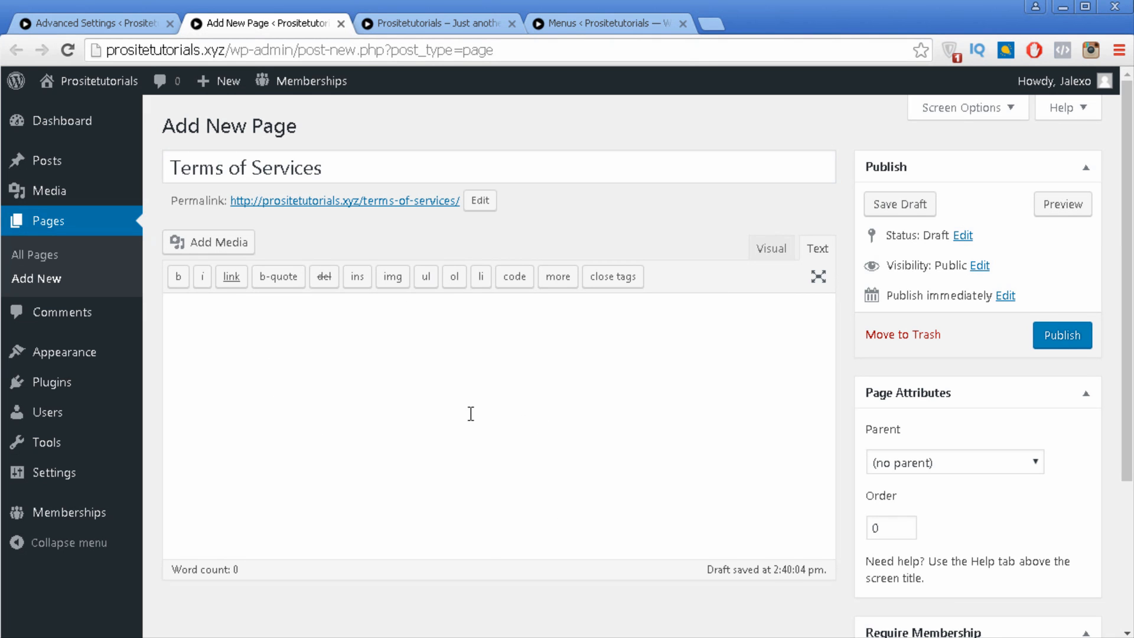
click(1087, 347)
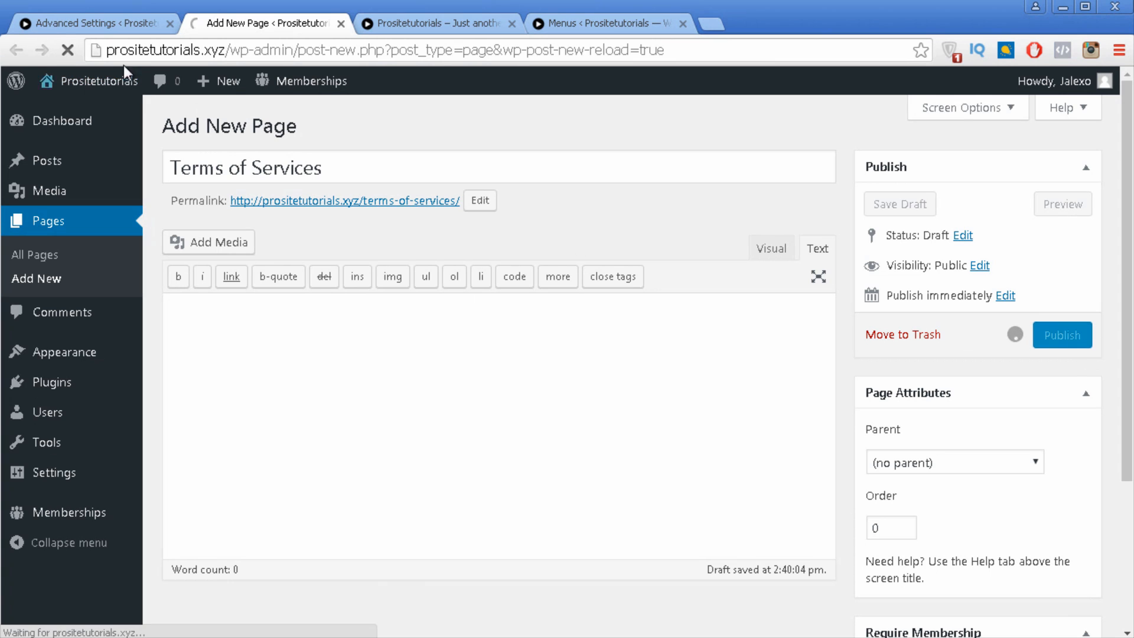
Step: Set Require Terms of Service on signups to the Terms of Services page and save the advanced settings
click(125, 27)
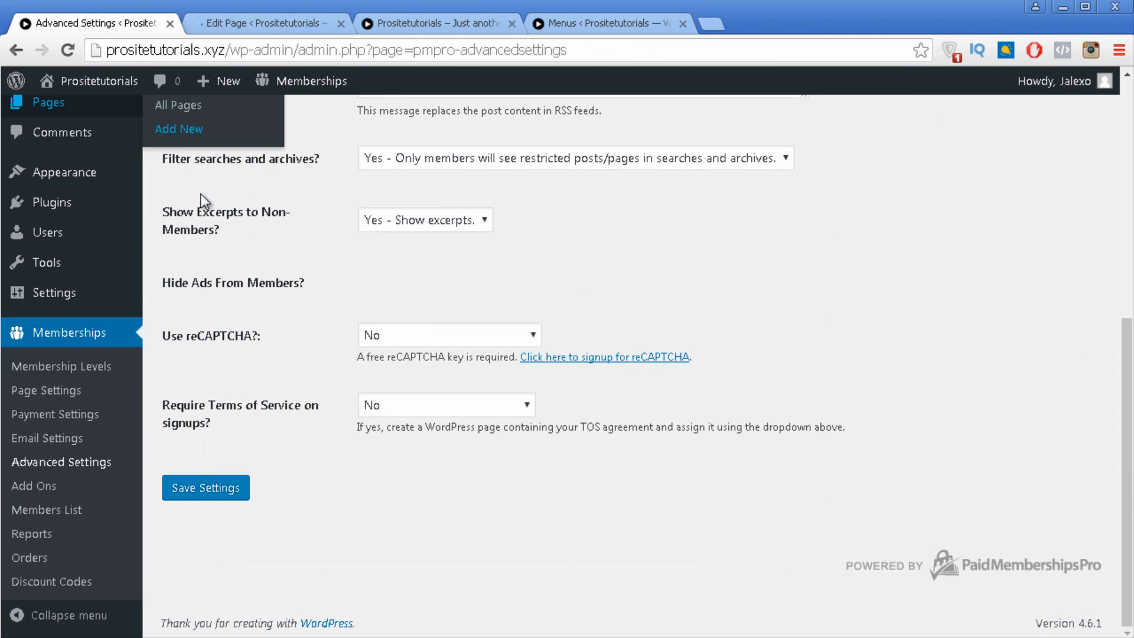
click(194, 490)
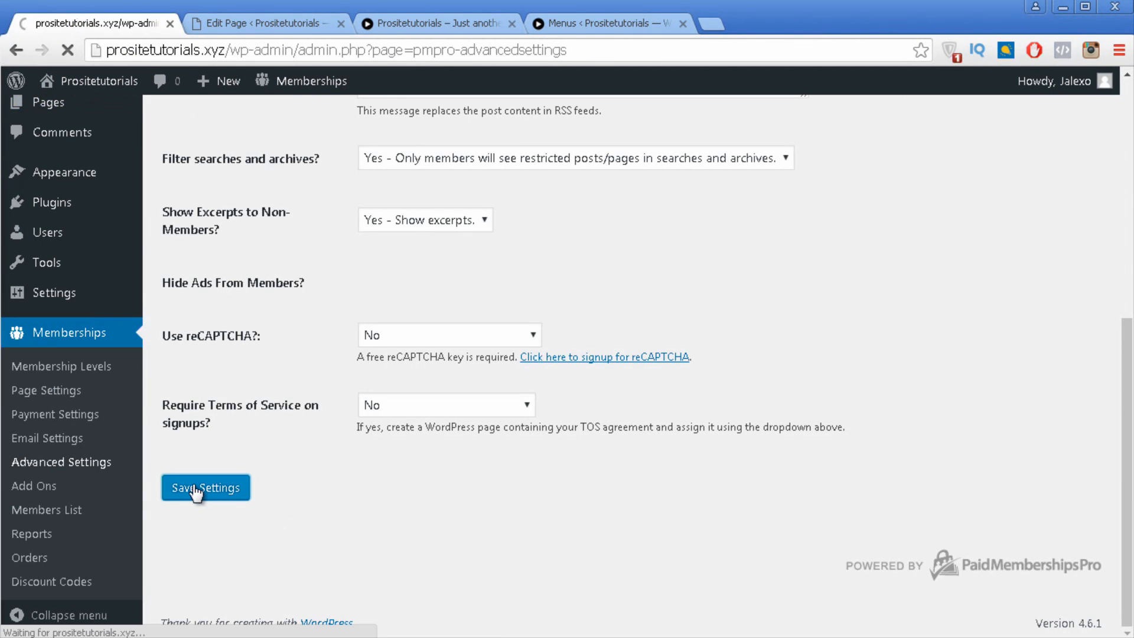
scroll(628, 222, down, 8)
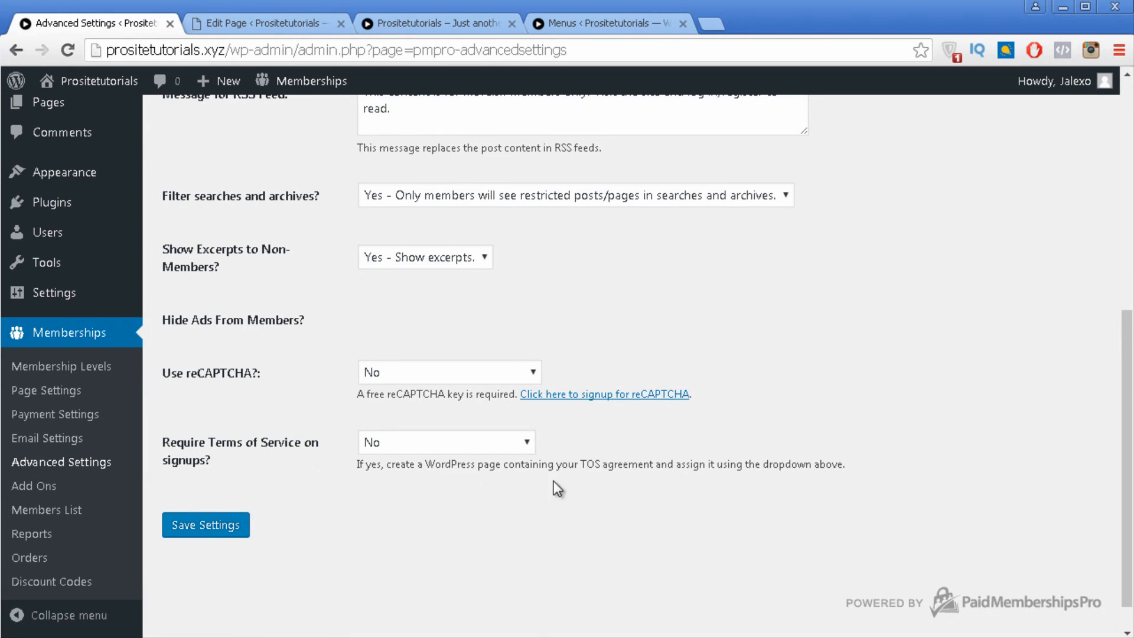
click(367, 446)
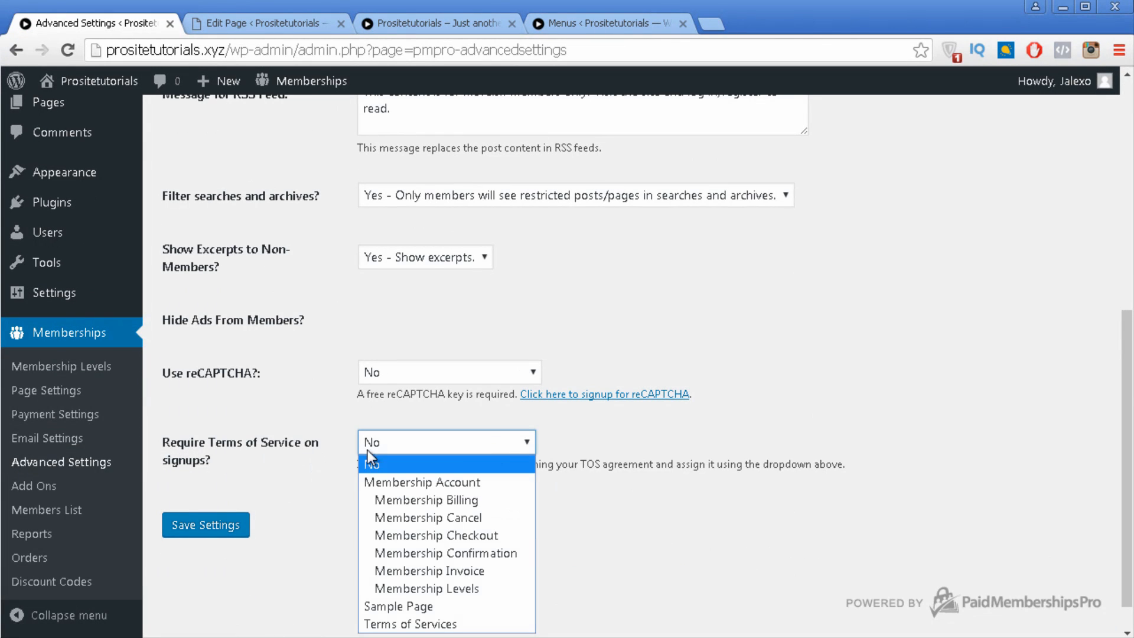
click(428, 625)
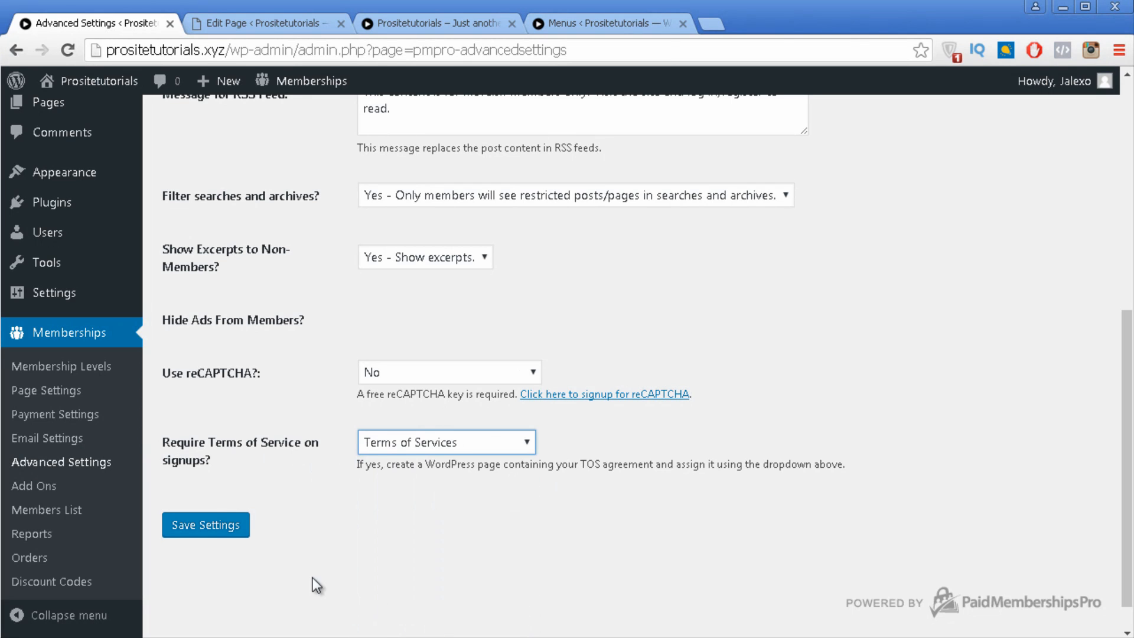
click(243, 529)
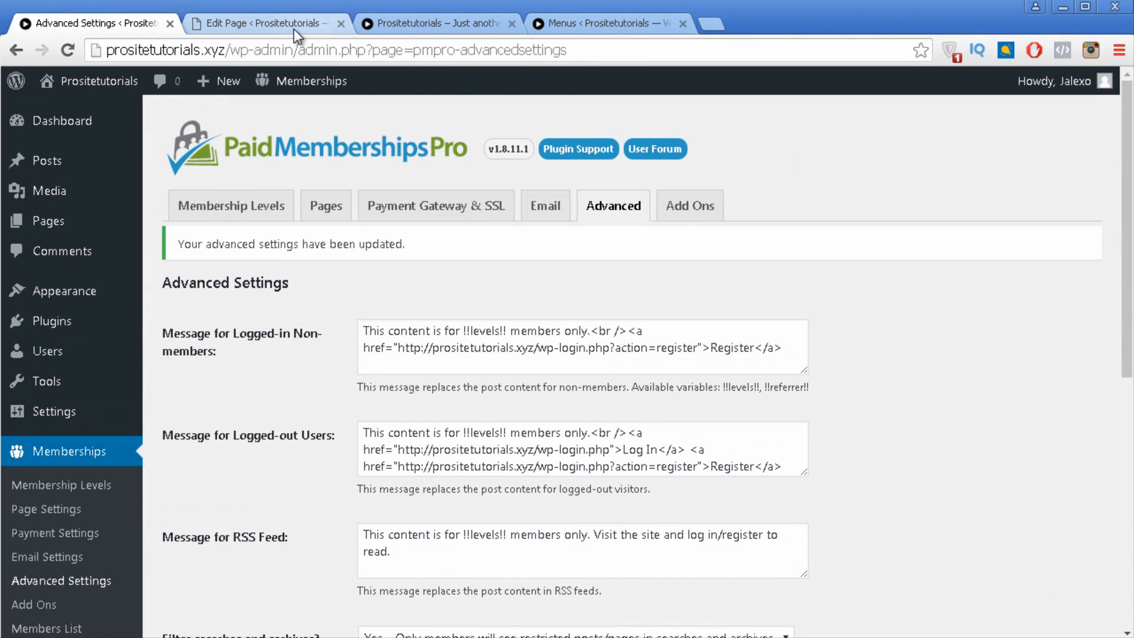
Step: Close the leftover Edit Page and Menus tabs and go to the Add Ons page
click(342, 23)
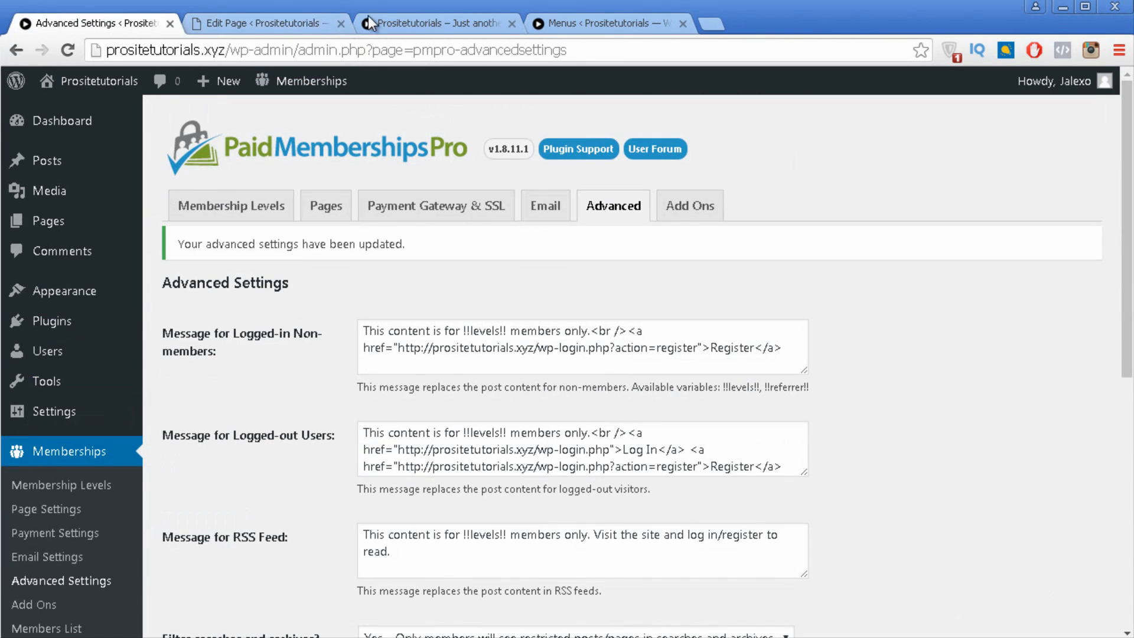
click(512, 24)
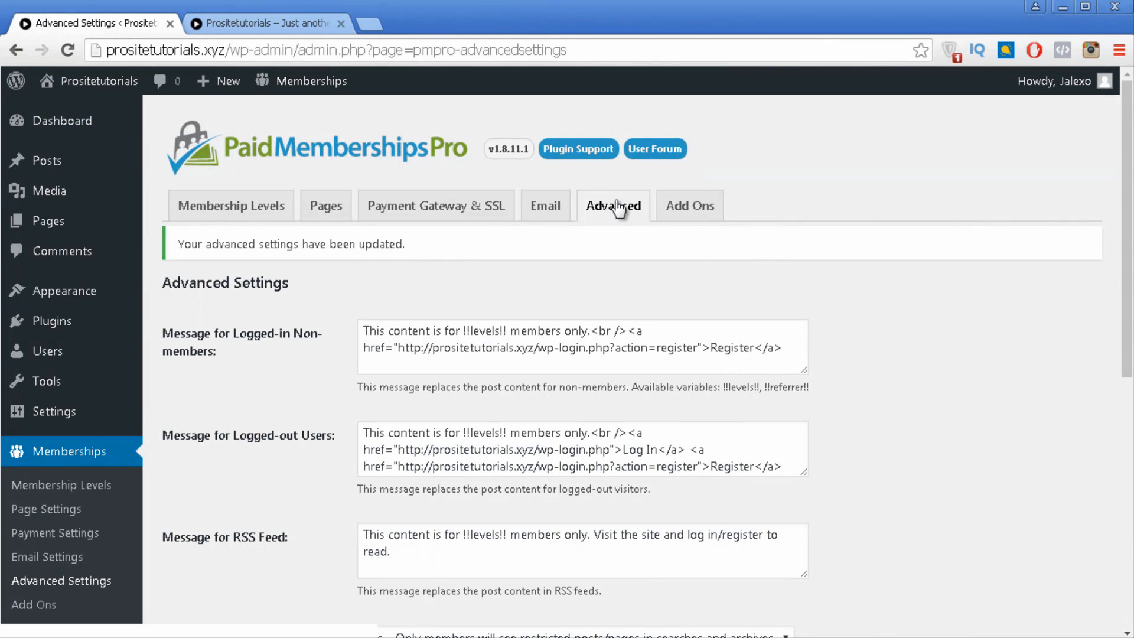
click(695, 217)
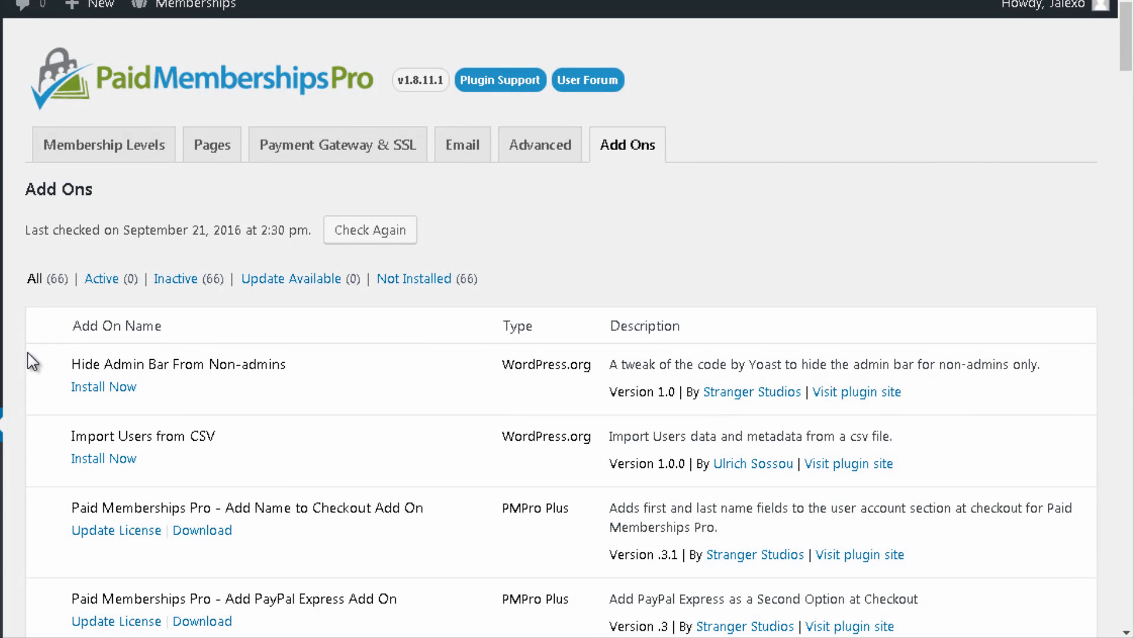
Step: Scroll through the 66 add-ons, from Hide Admin Bar down to WP Bouncer, and back up
scroll(145, 356, down, 2)
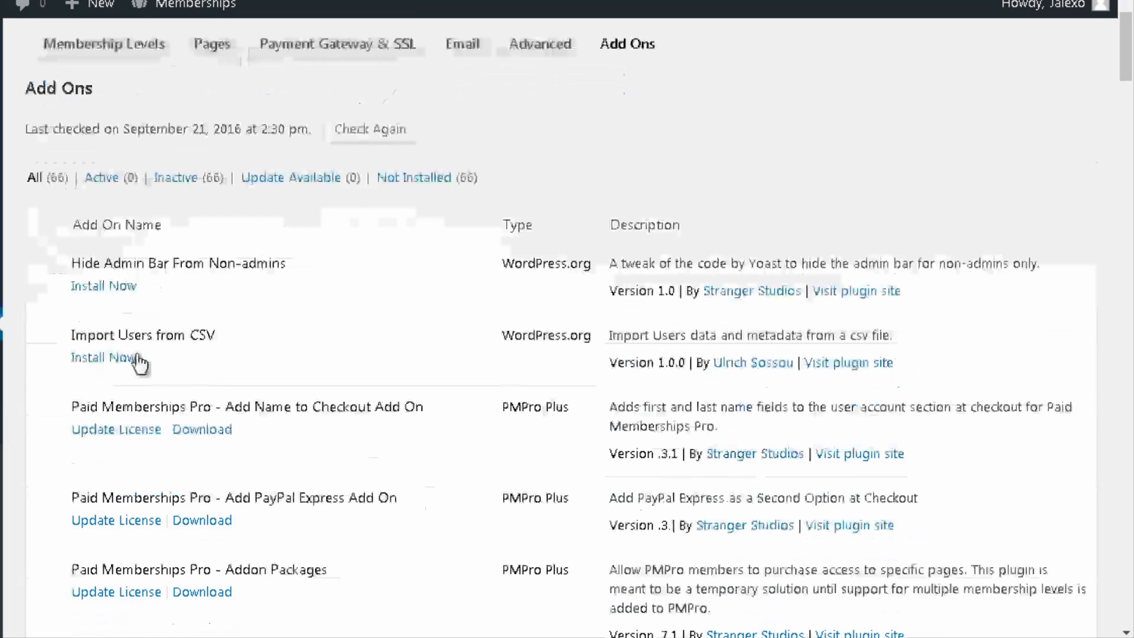
scroll(144, 357, down, 2)
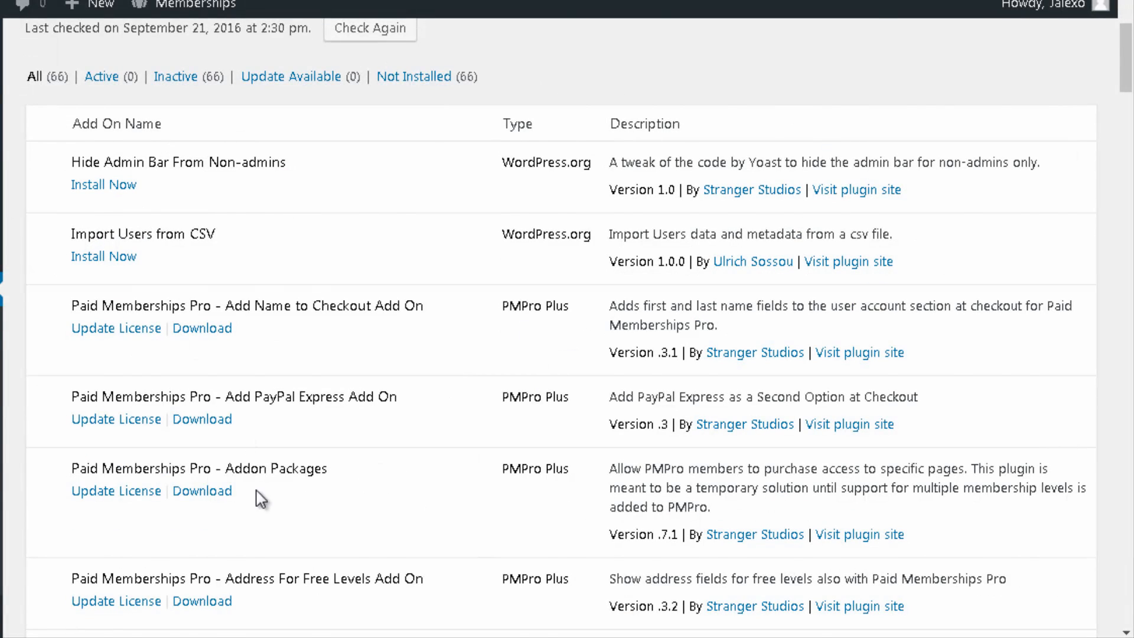
scroll(254, 310, down, 4)
scroll(240, 299, down, 4)
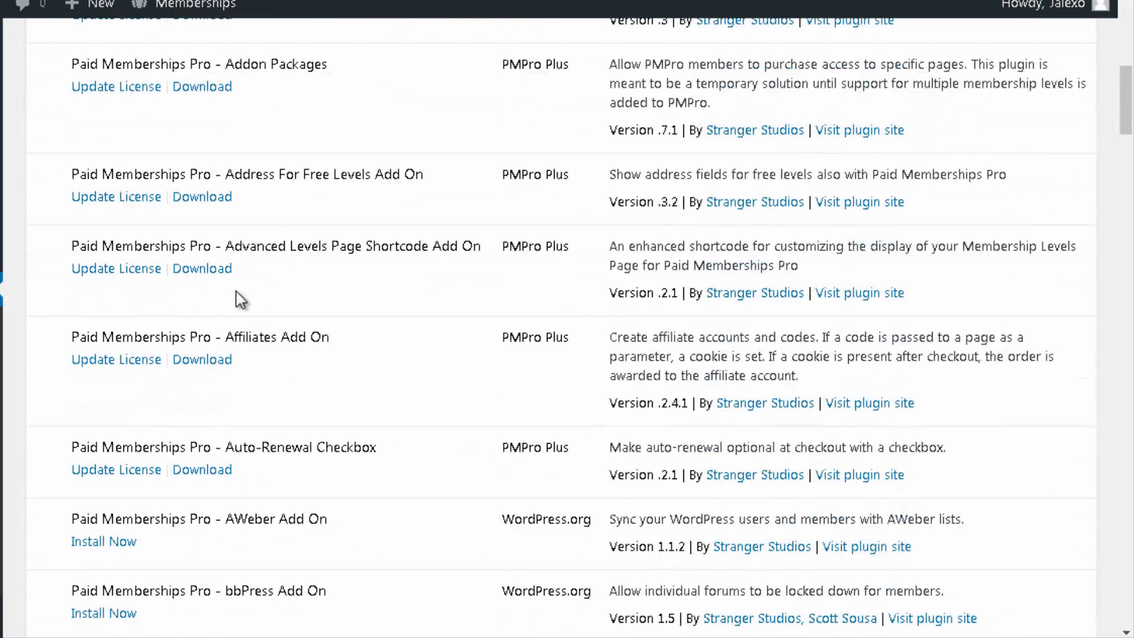
scroll(236, 303, down, 1)
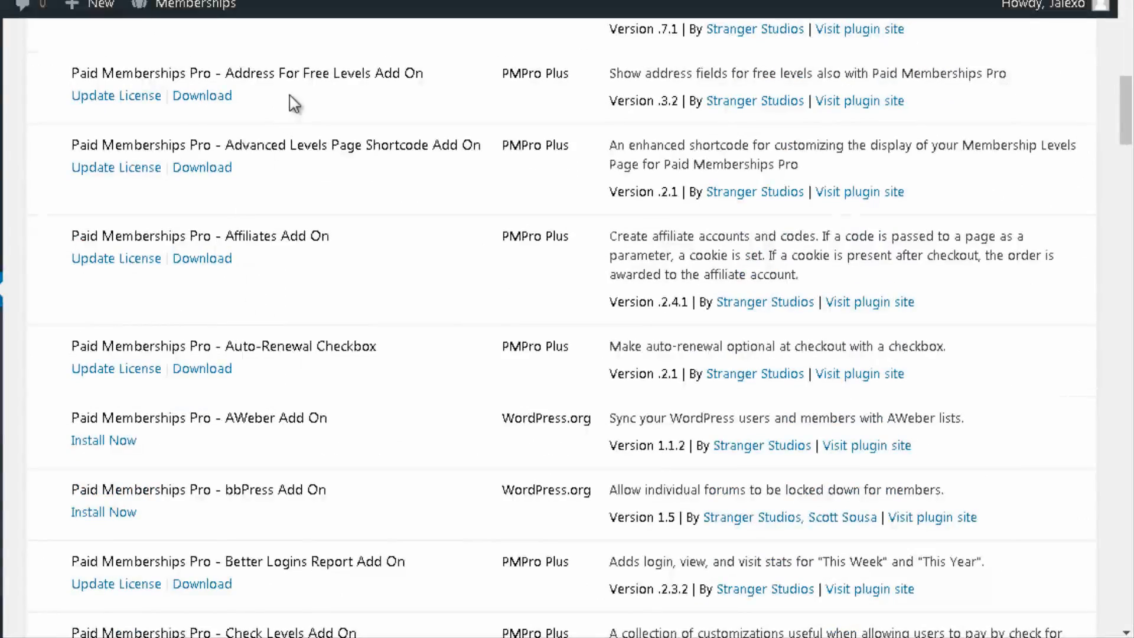
scroll(291, 101, down, 4)
scroll(291, 103, down, 16)
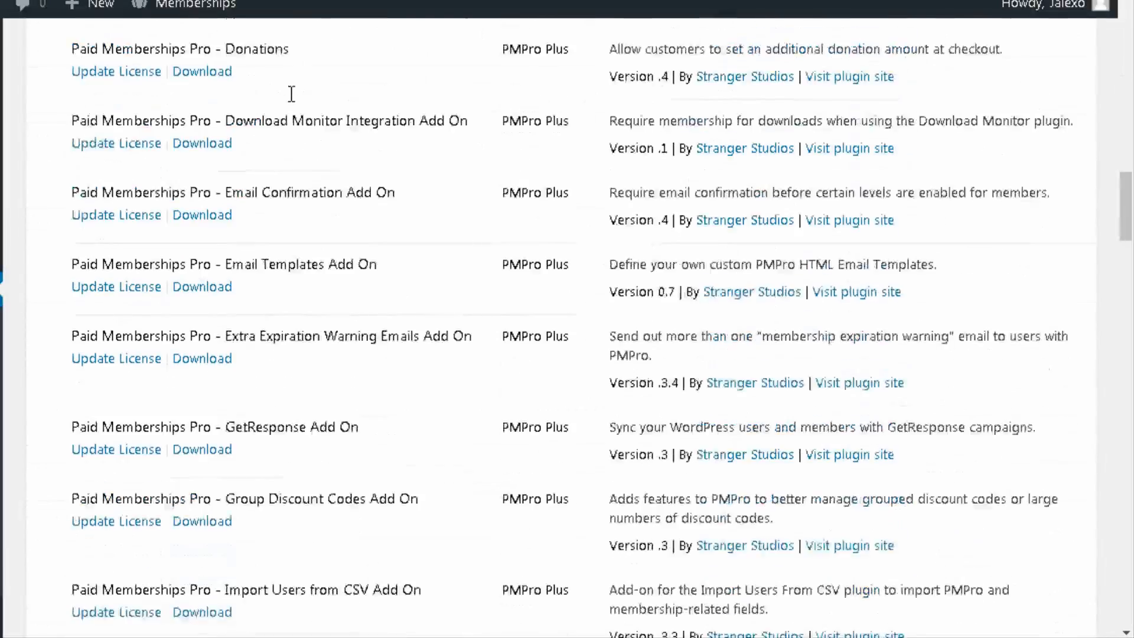
scroll(291, 102, down, 20)
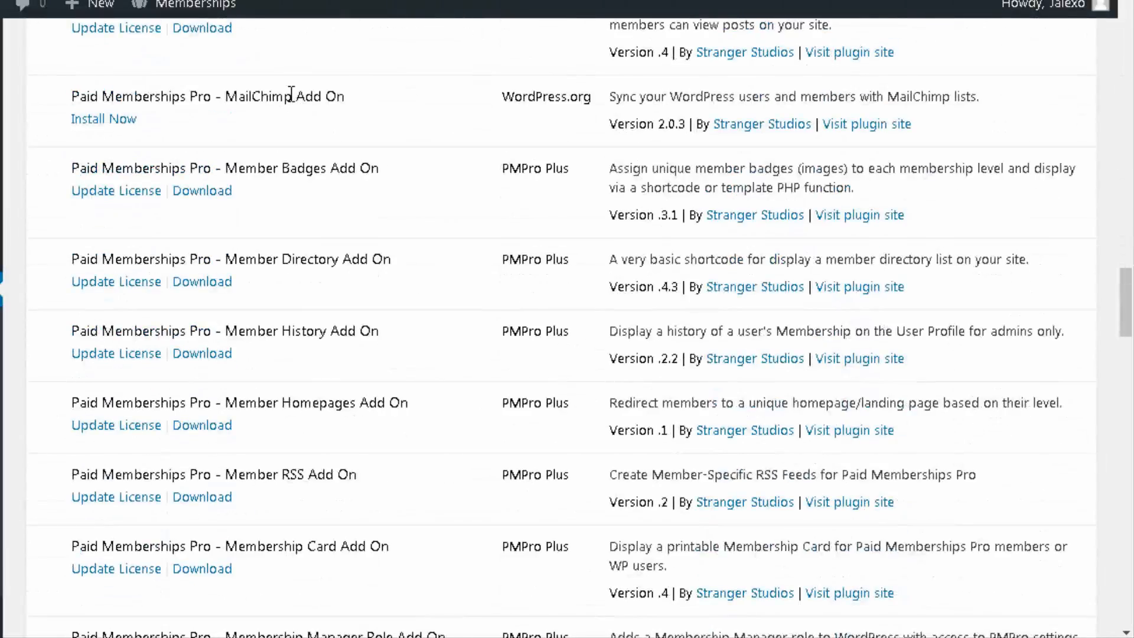
scroll(291, 102, down, 20)
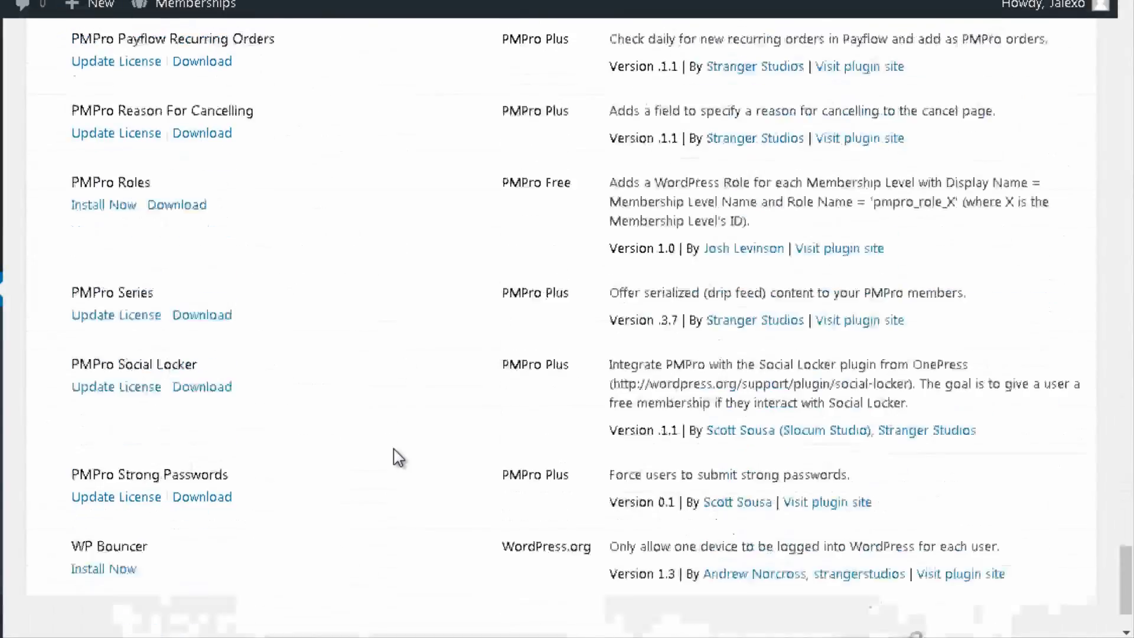
scroll(401, 462, up, 20)
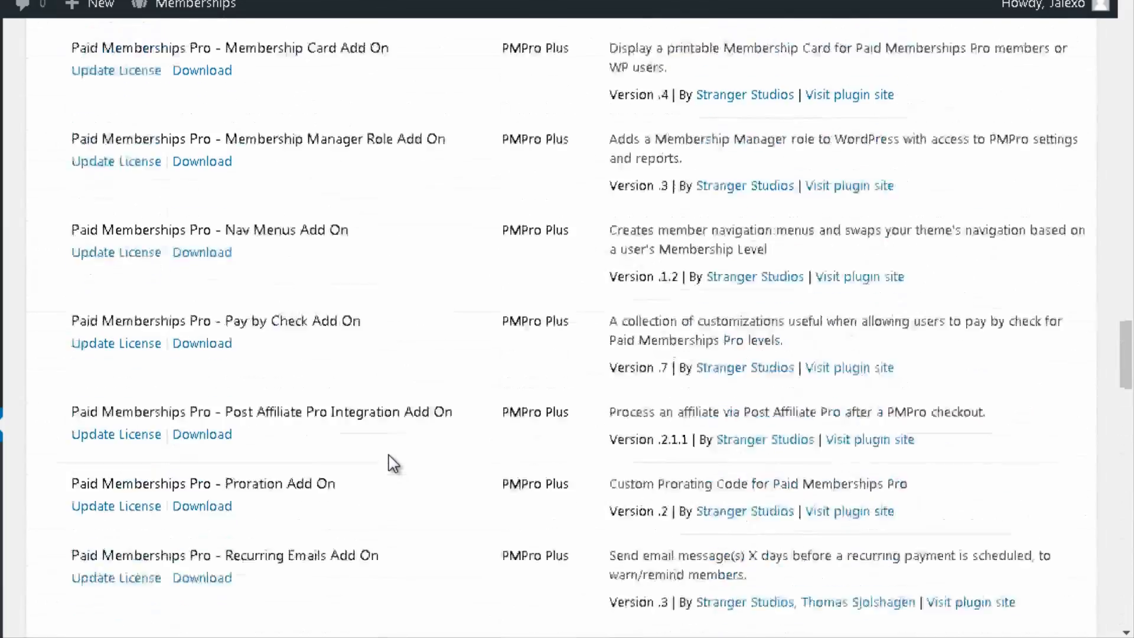
scroll(388, 452, up, 15)
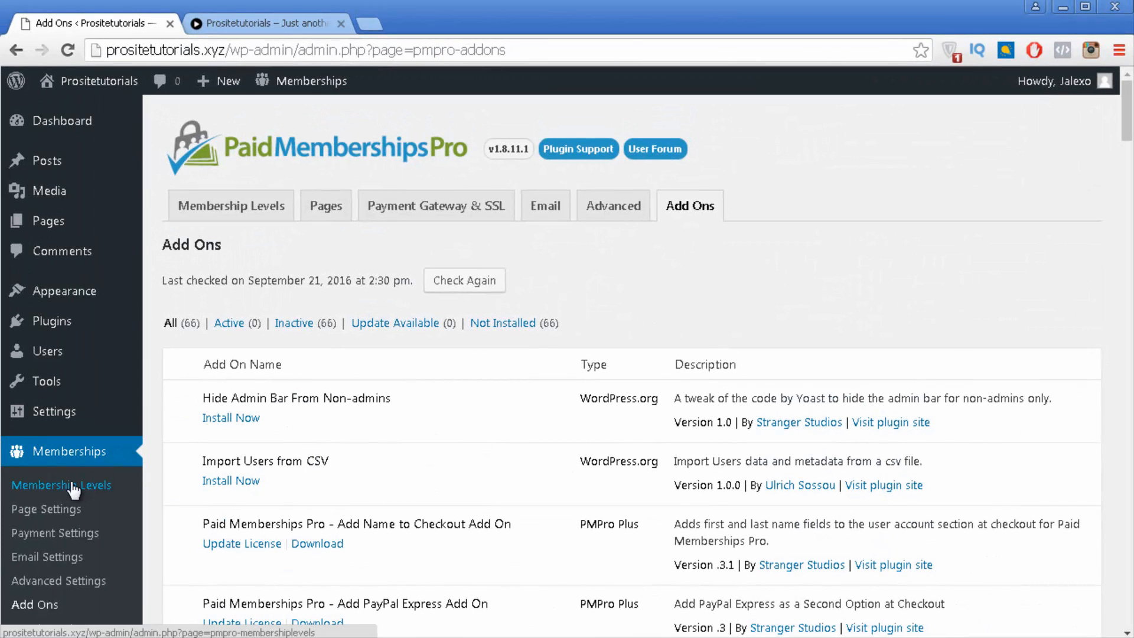
Step: Open the empty Membership Levels list and start a new level with Add New Level
click(72, 488)
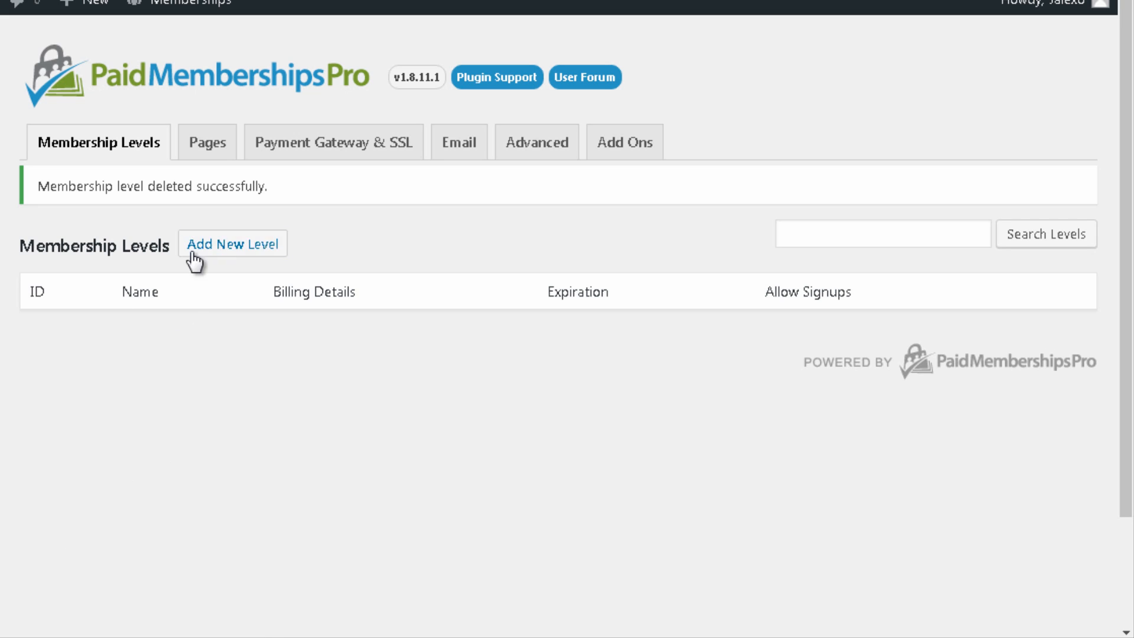
click(223, 243)
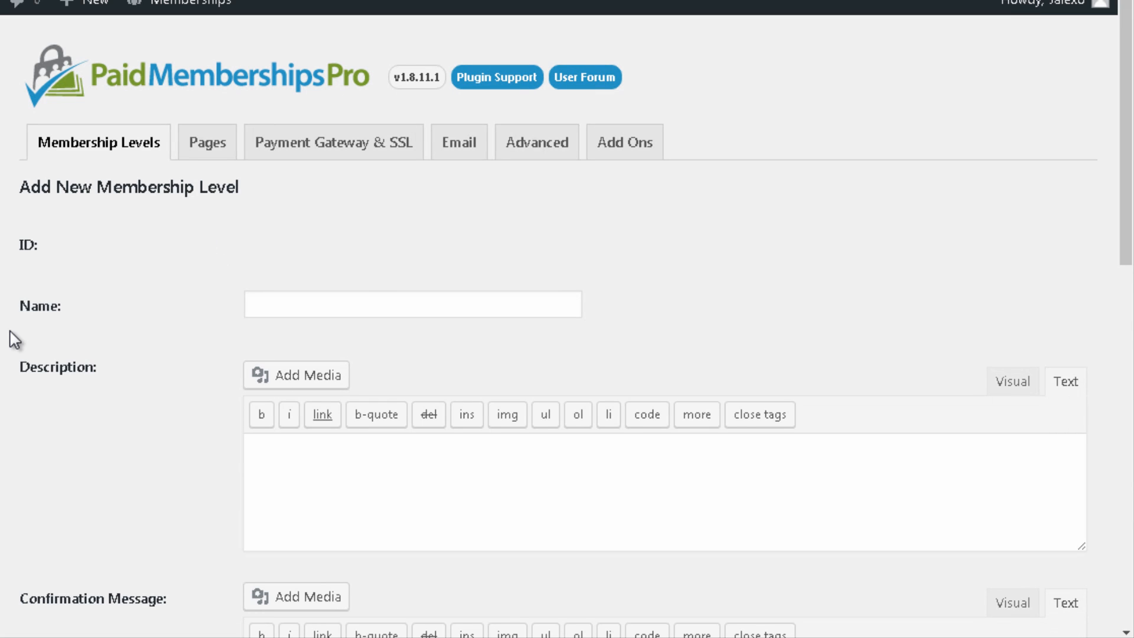
Step: Name the level 'Free Membership', describe it 'Enjoy your free membership!', and set confirmation 'Thank you for subscribing!'
click(301, 314)
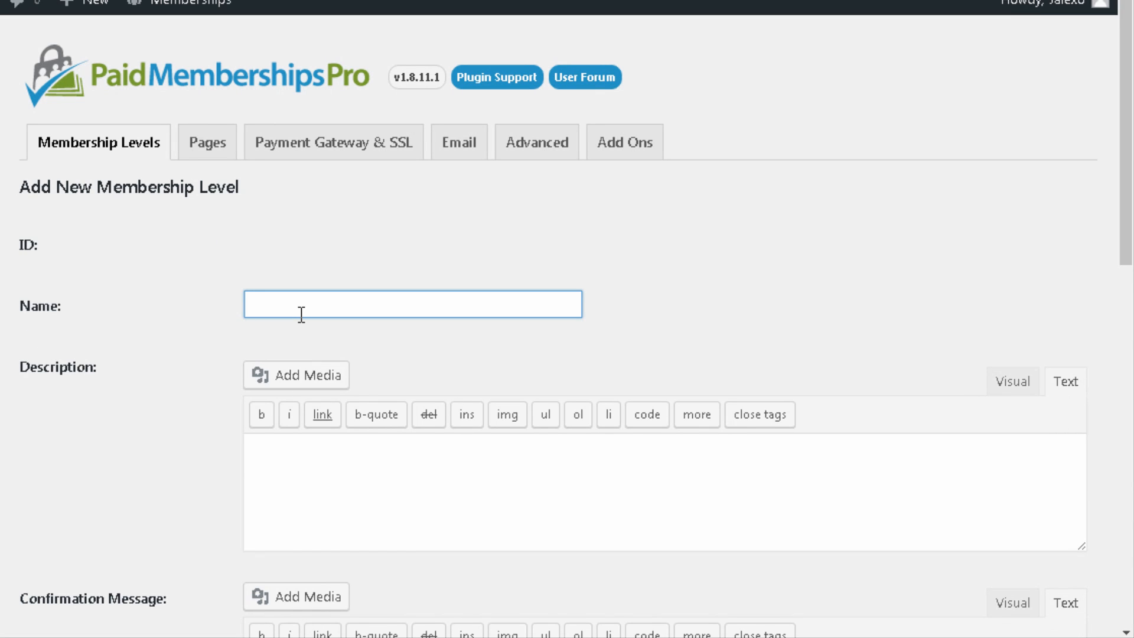
text(ree)
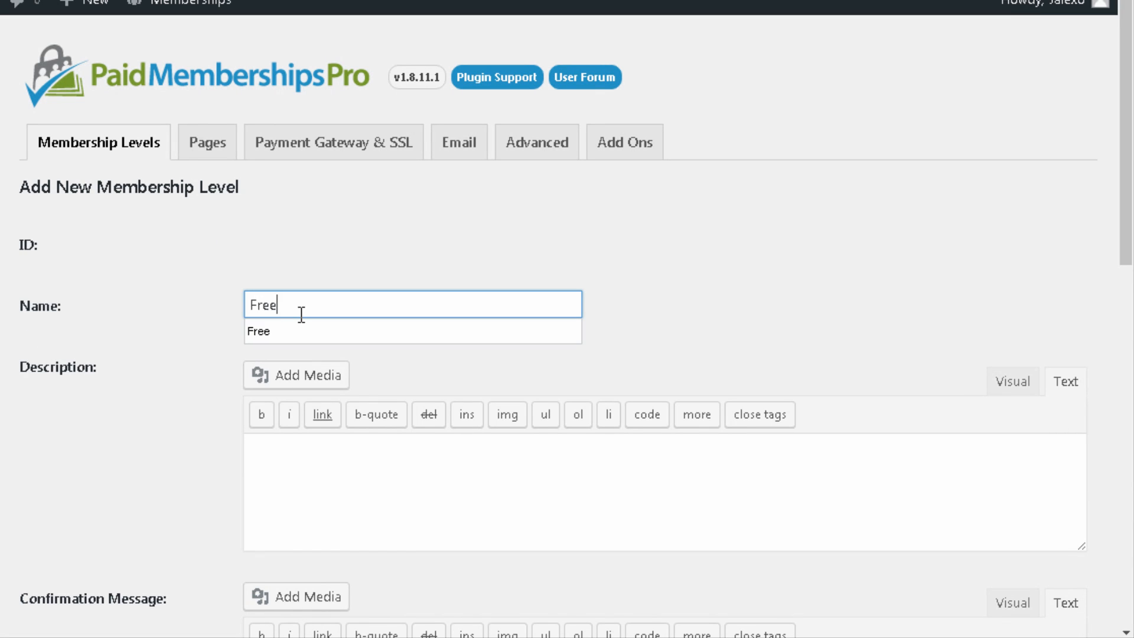
text( Membership)
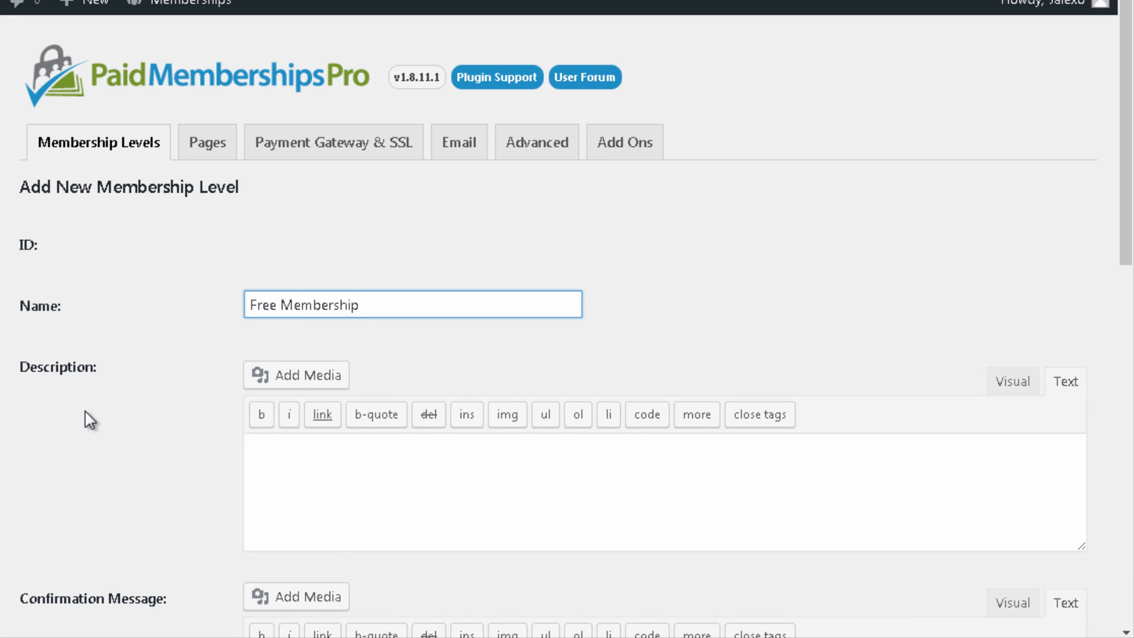
click(306, 462)
text(E)
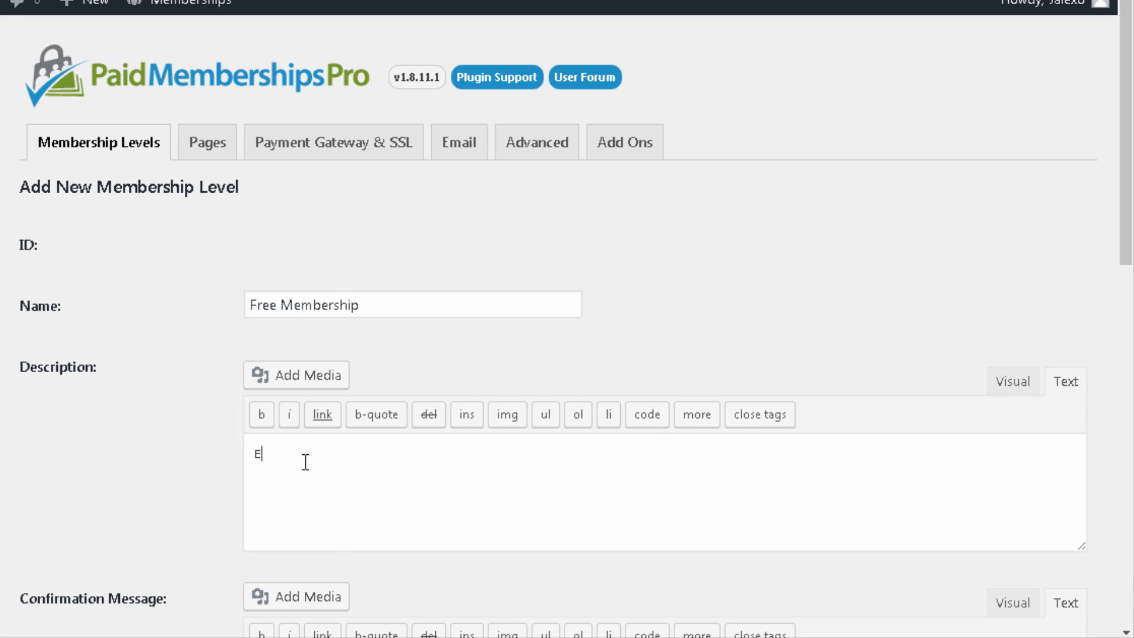
text(njoy your free membership!)
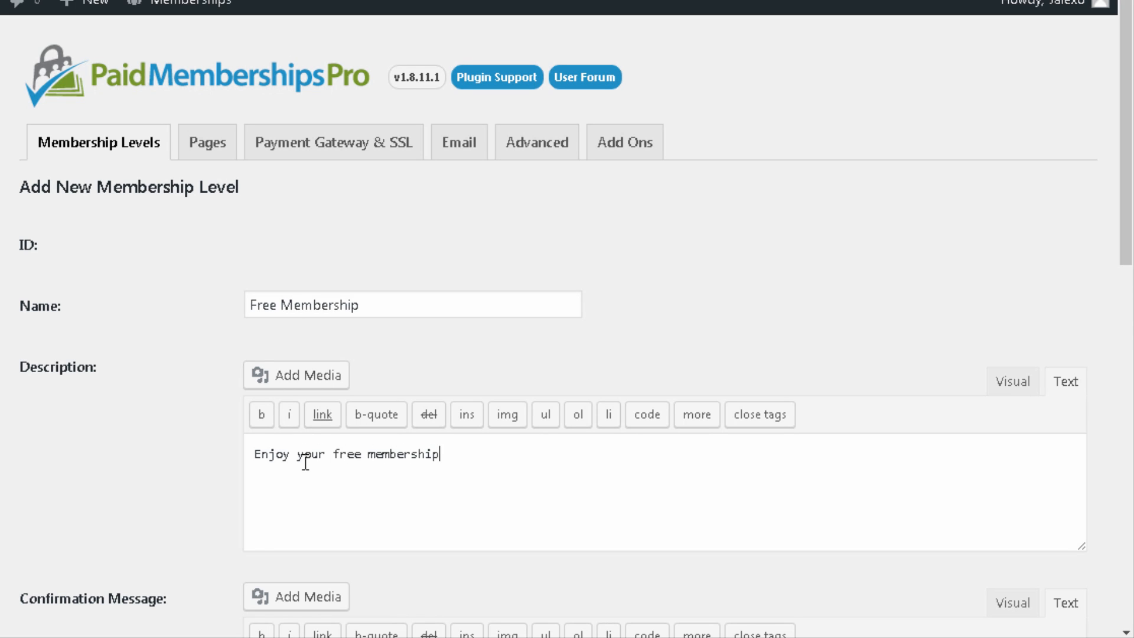
scroll(253, 440, down, 3)
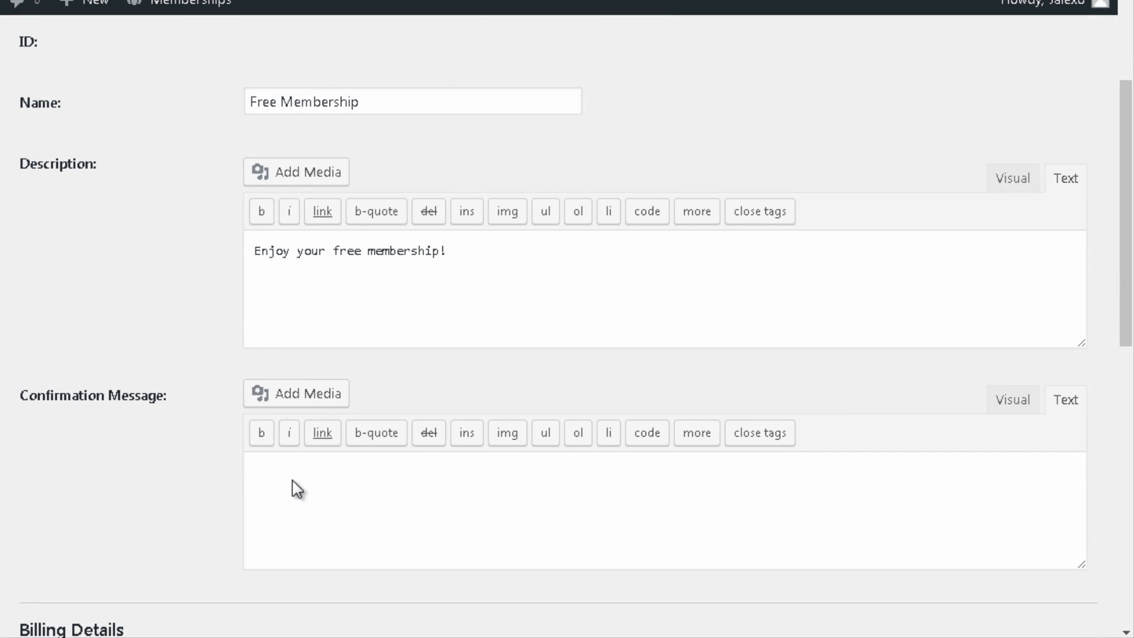
click(461, 527)
text(Thank you for subscribing!)
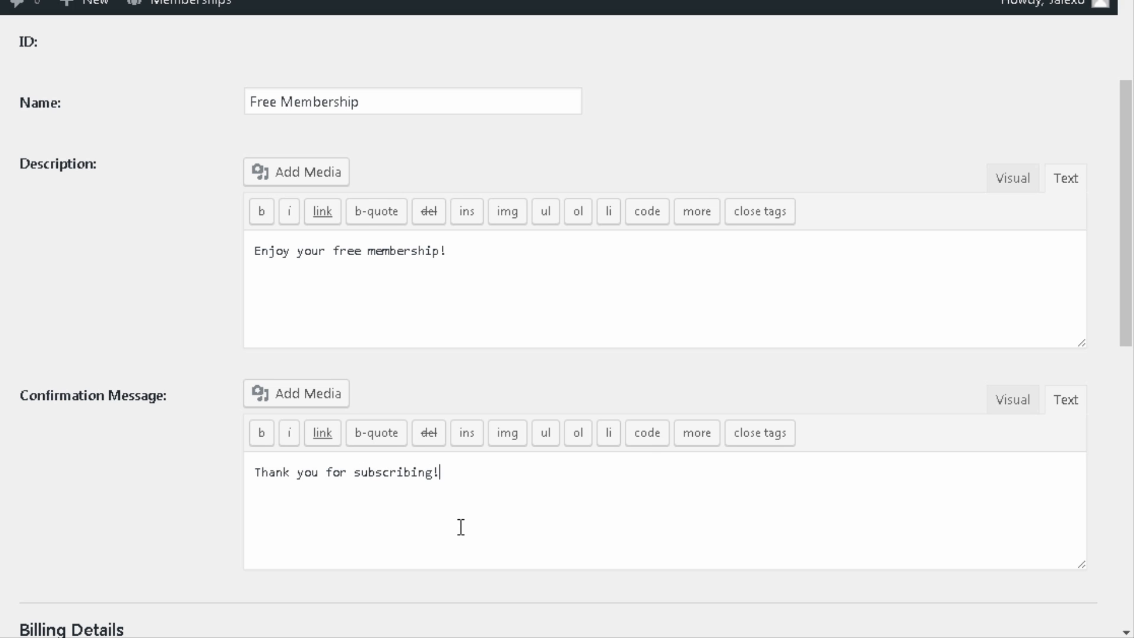
scroll(499, 307, down, 3)
scroll(184, 278, down, 3)
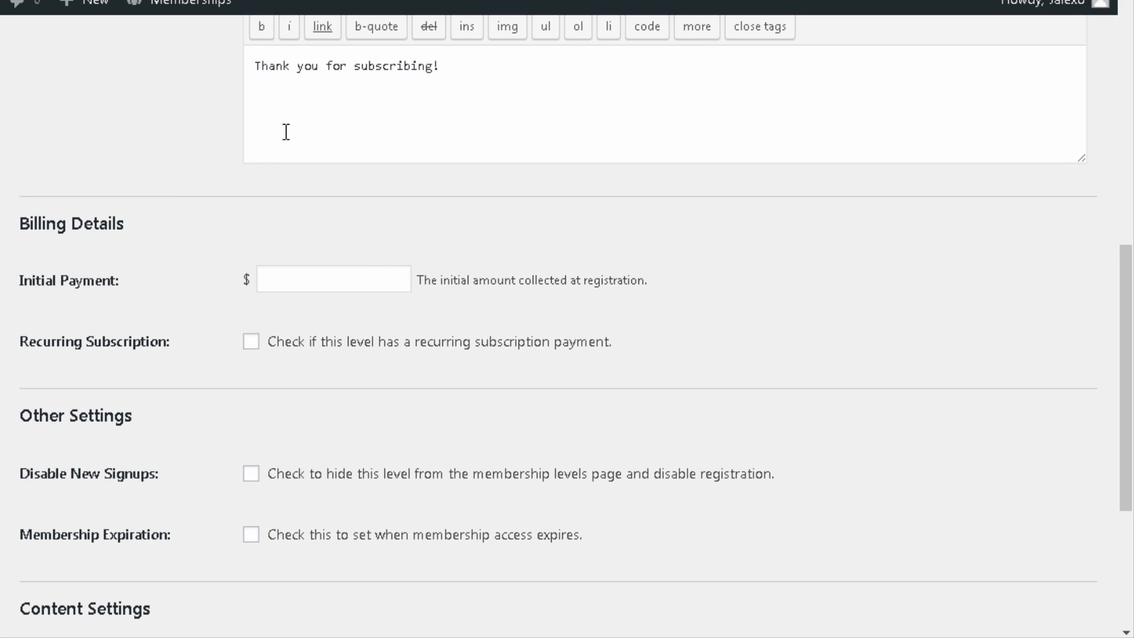
Step: Set the level's initial payment to 0
scroll(283, 201, up, 5)
scroll(294, 313, down, 5)
click(306, 274)
text(0)
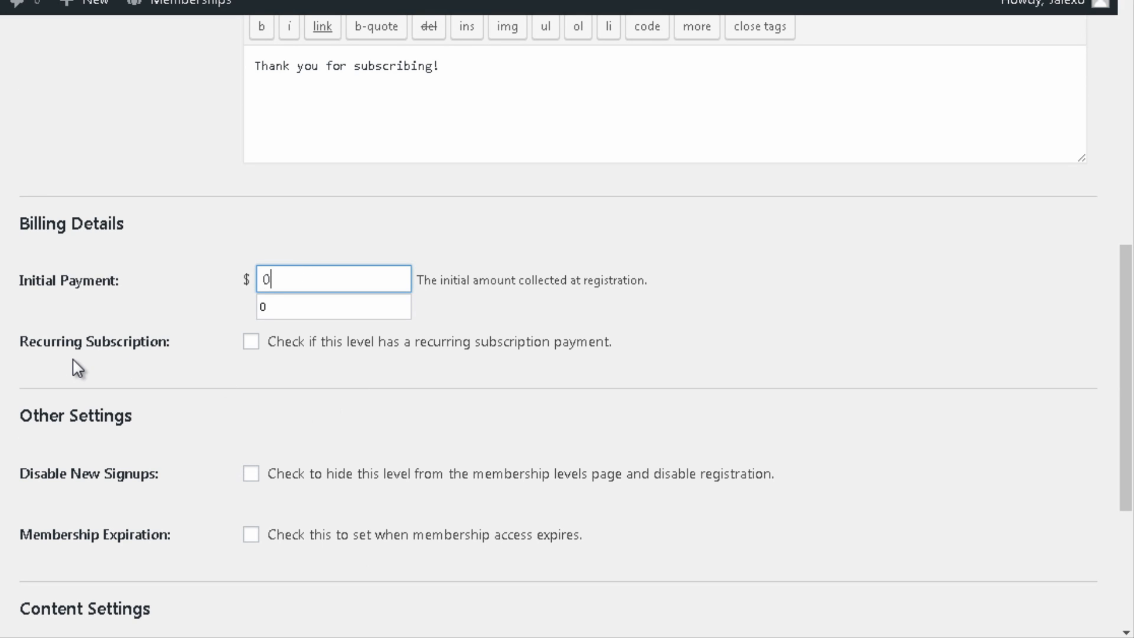
click(165, 367)
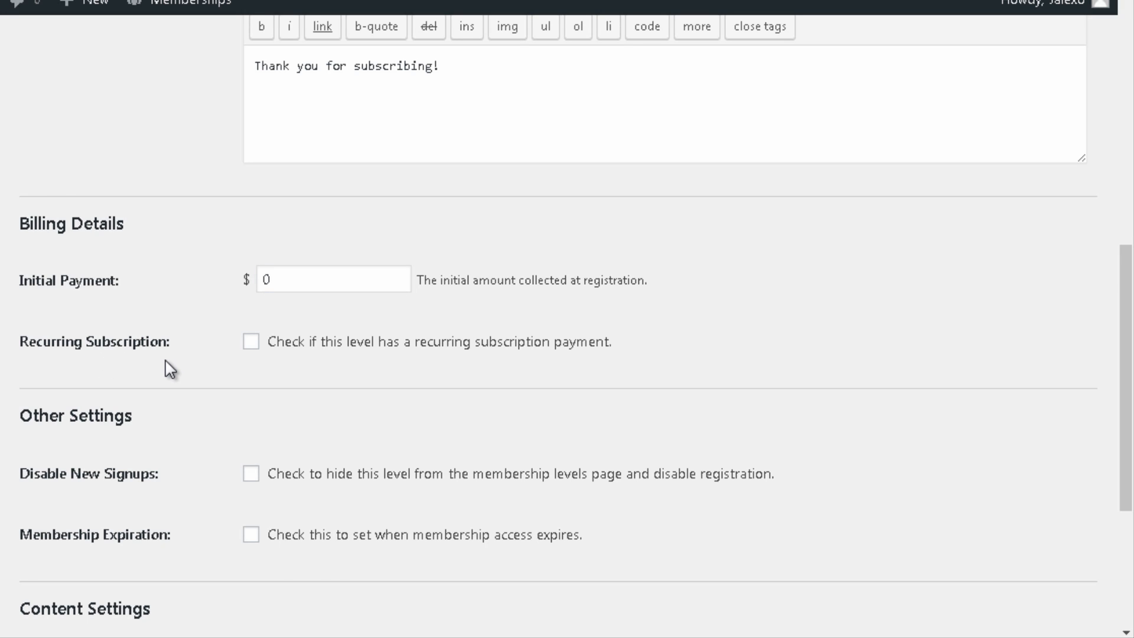
scroll(479, 465, down, 2)
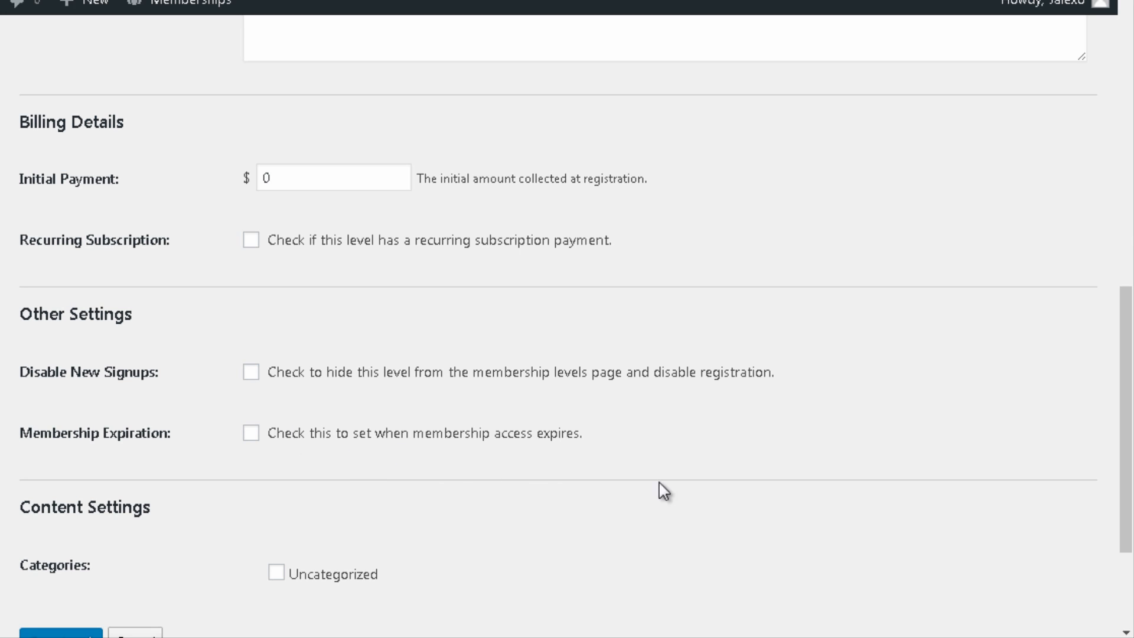
Step: Enable Membership Expiration and set it to expire in 1 Year(s)
click(254, 436)
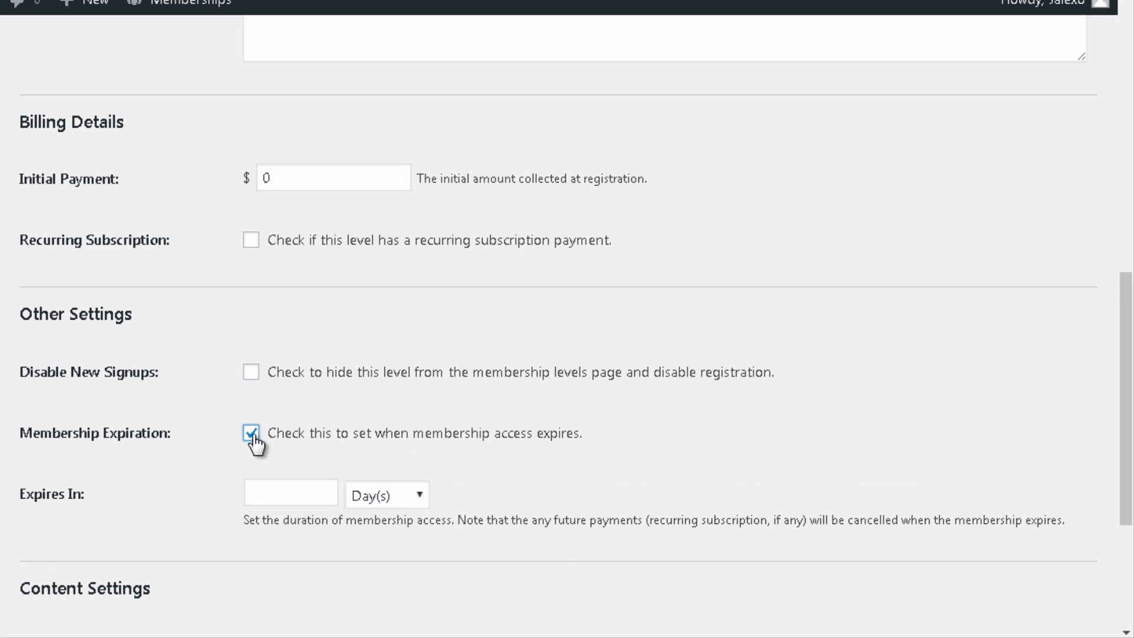
click(387, 496)
click(383, 580)
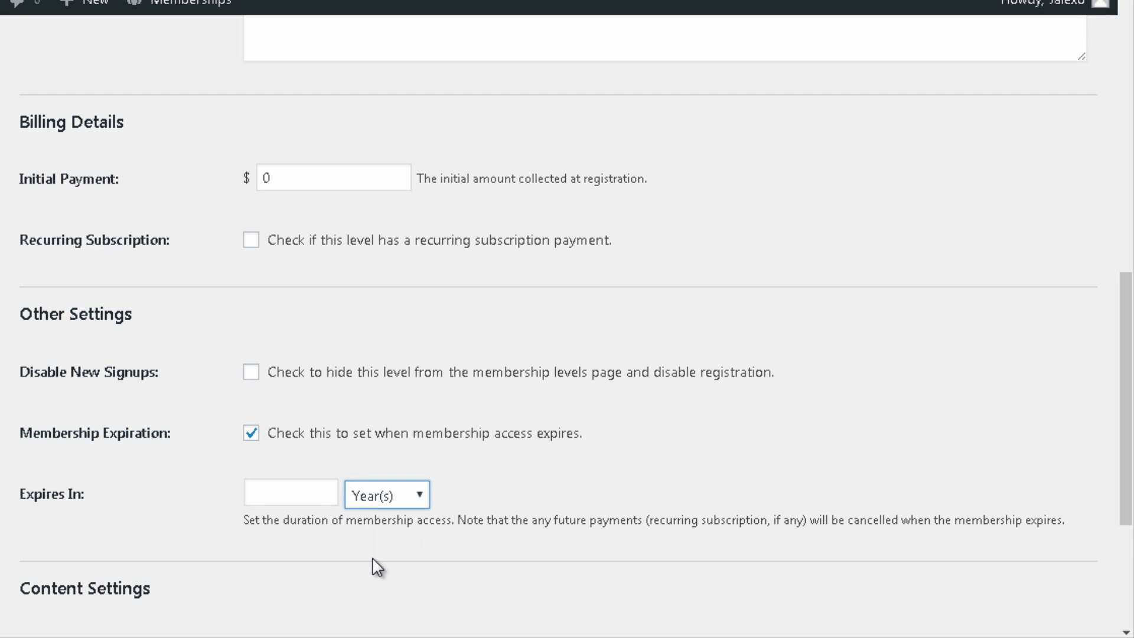
click(316, 504)
text(1)
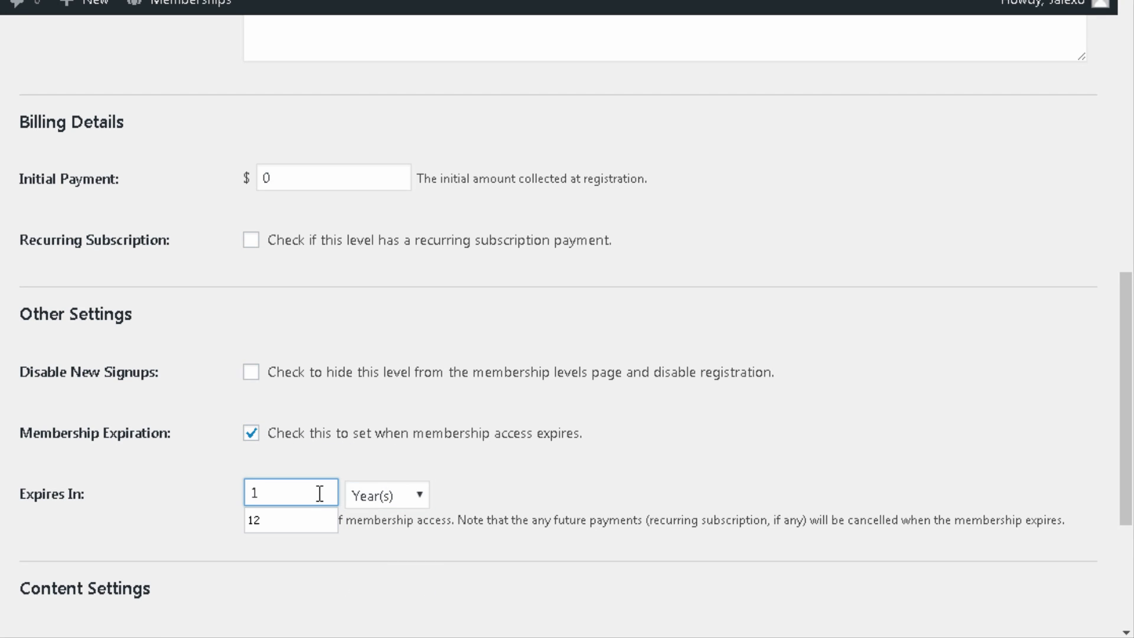
click(558, 497)
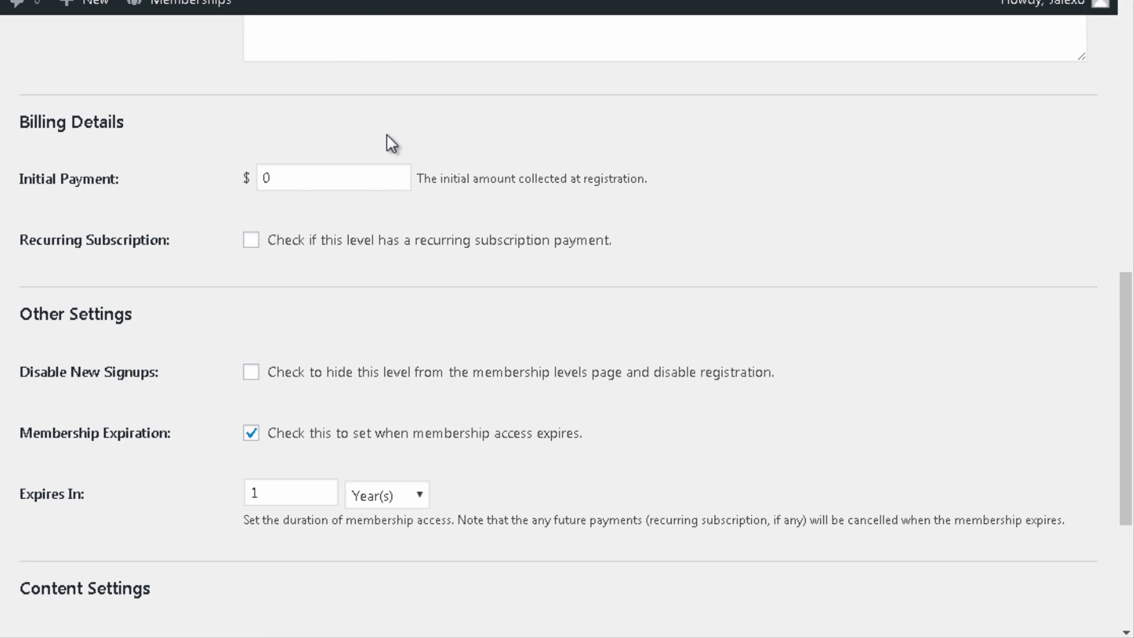
scroll(289, 553, down, 2)
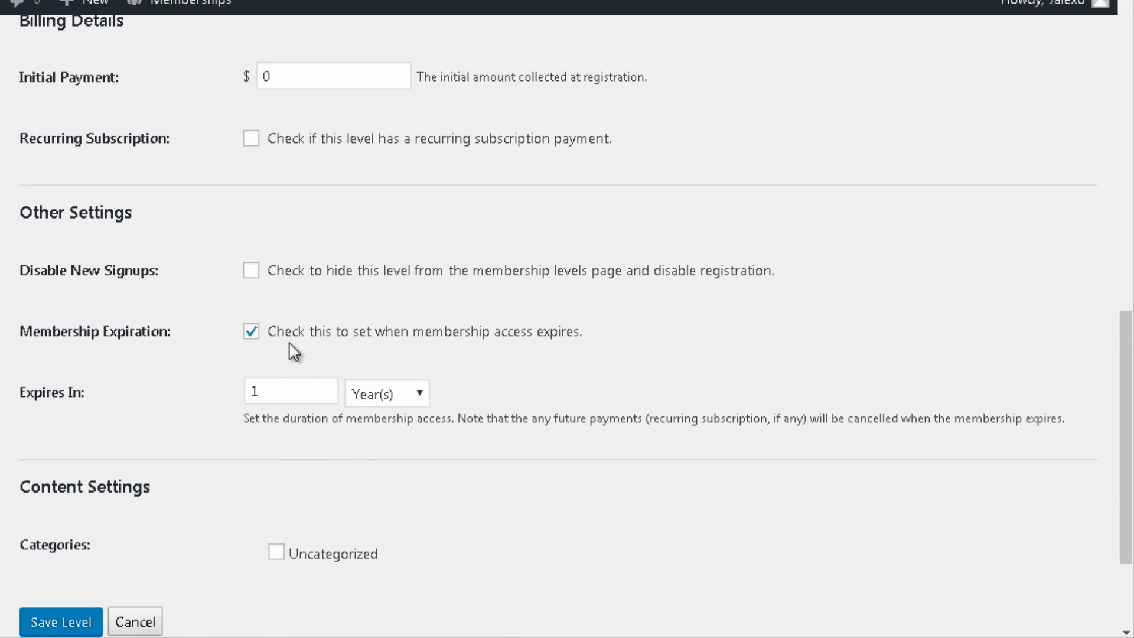
scroll(154, 336, down, 2)
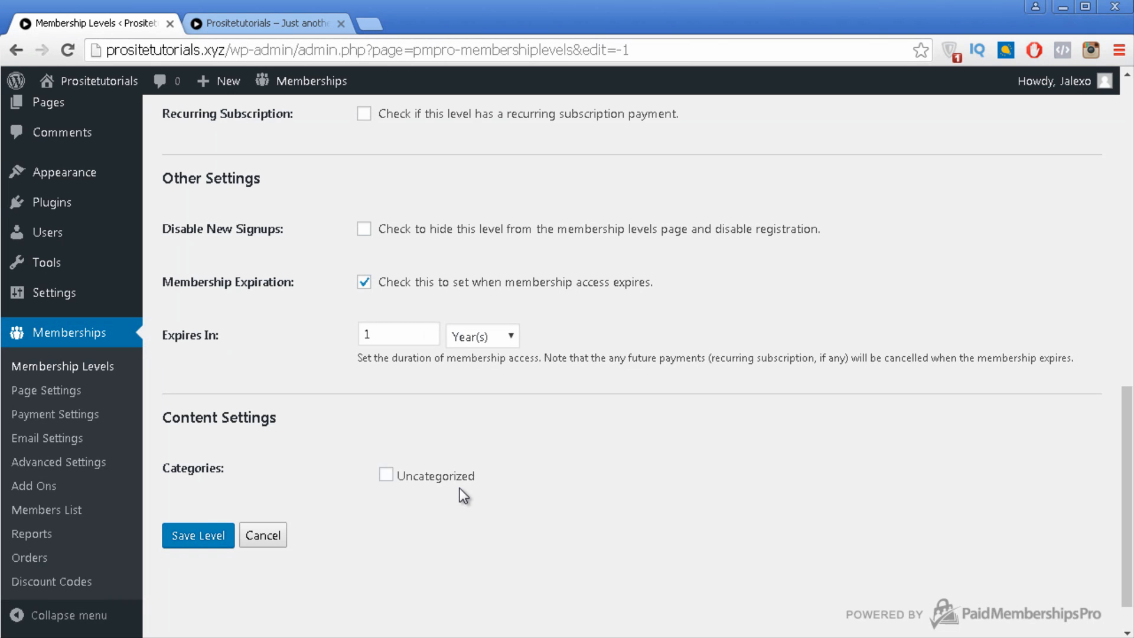
Step: Open the Posts Categories page in a new browser tab
scroll(221, 391, up, 3)
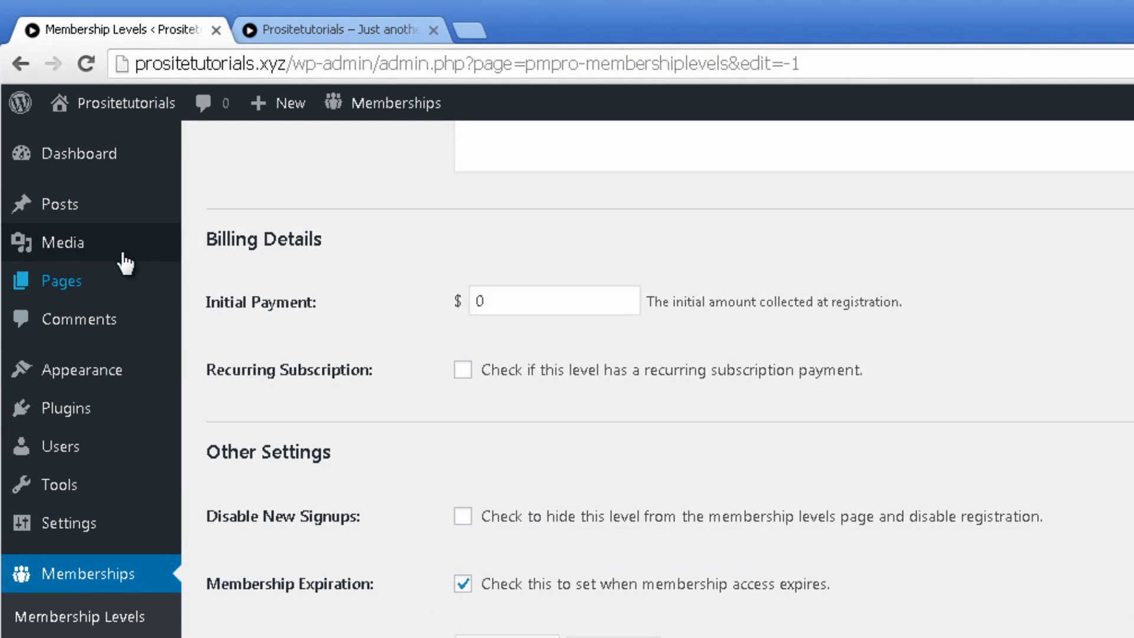
mouse_move(81, 213)
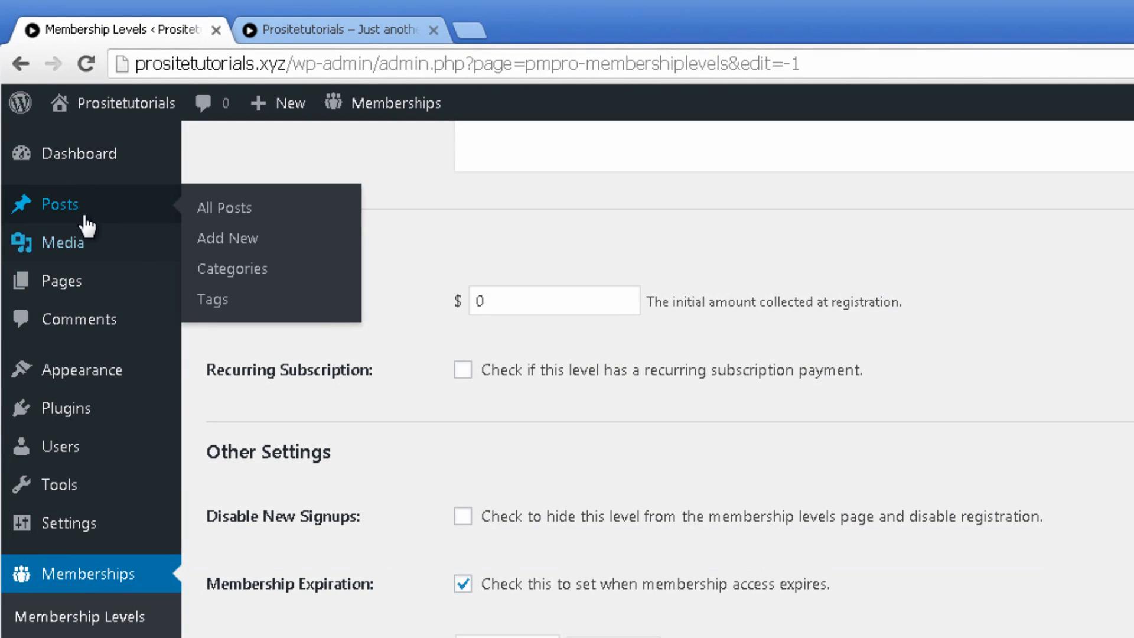
right_click(233, 275)
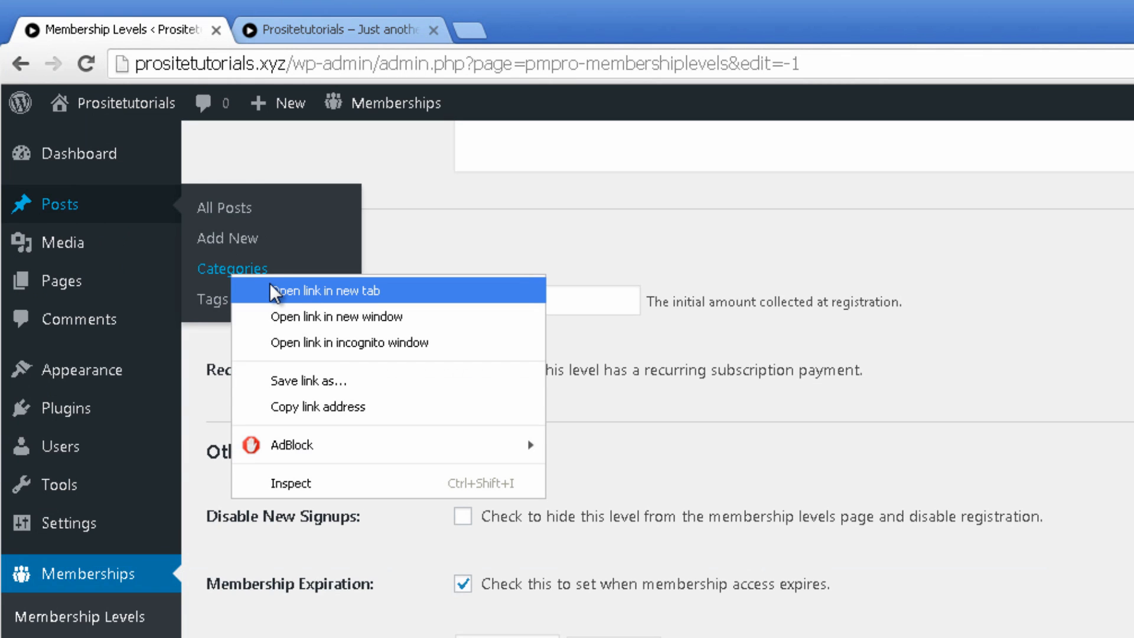
click(324, 291)
click(342, 37)
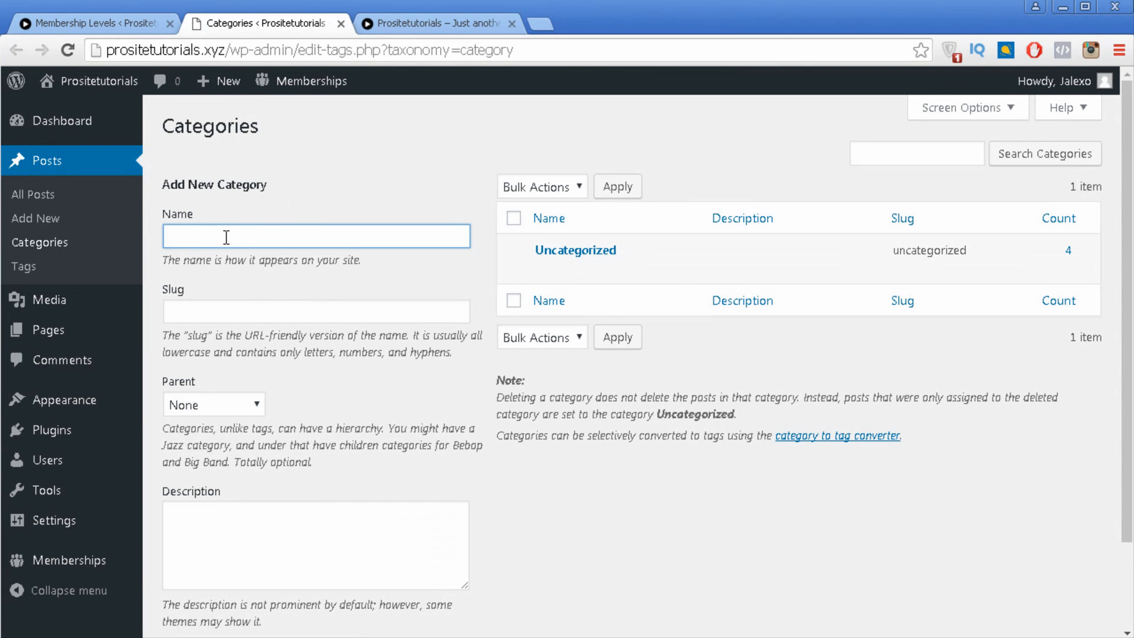
Step: Add a category named Free with the slug Free
text(Free)
key(ctrl+a)
key(ctrl+c)
click(260, 314)
key(ctrl+v)
scroll(433, 459, down, 1)
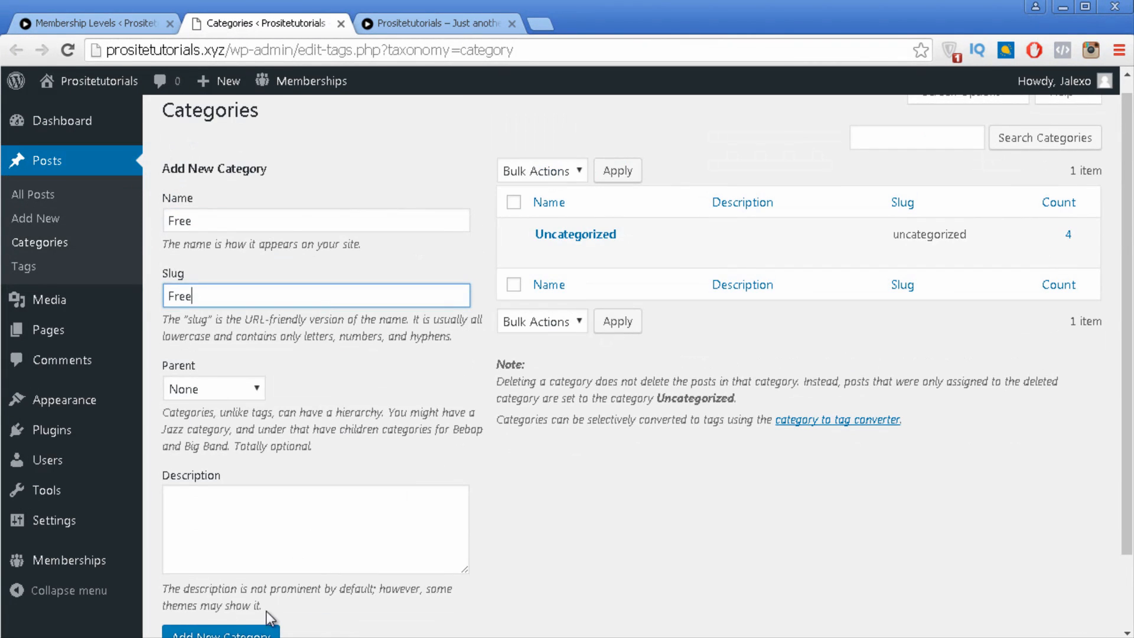
click(263, 630)
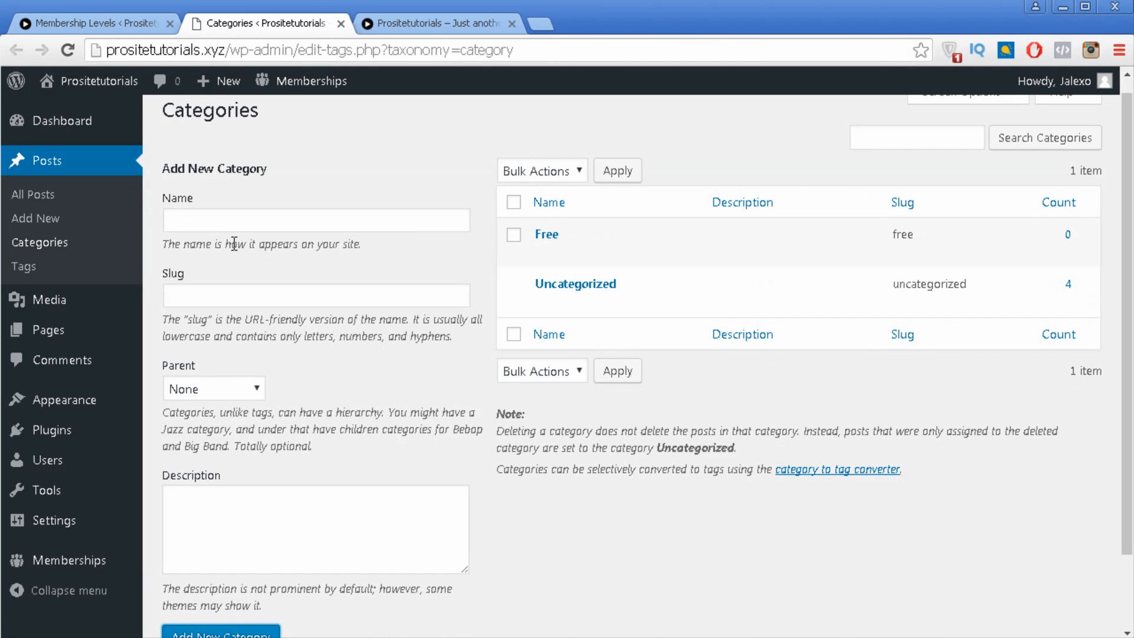
Step: Add a Premium category, then go back to the Membership Levels tab
click(267, 228)
text(Pre)
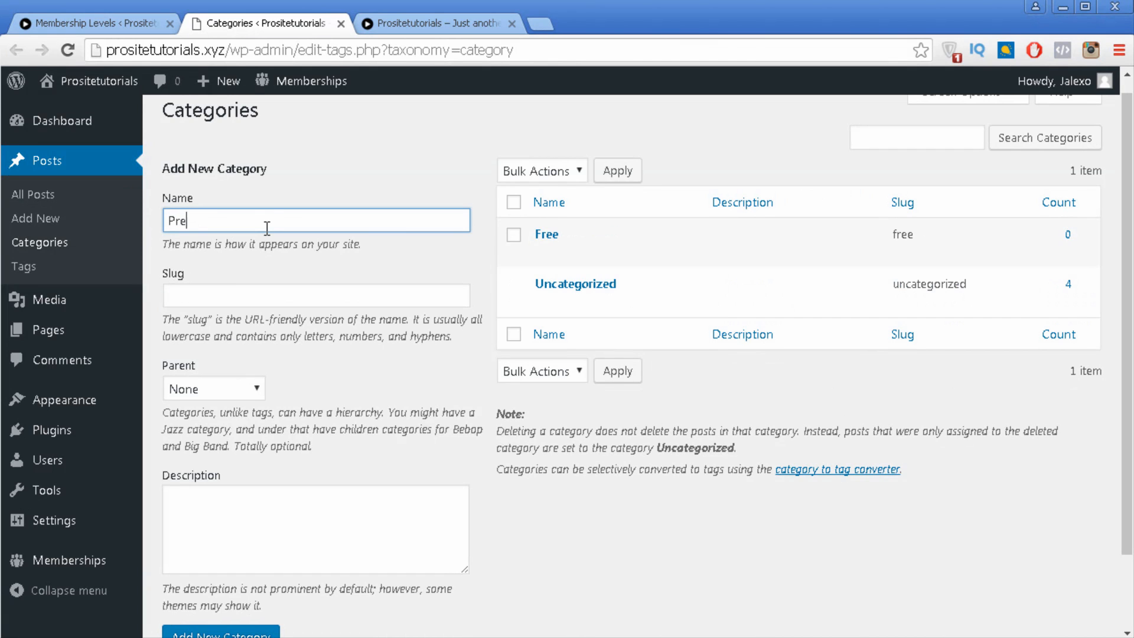
text(mium)
key(Tab)
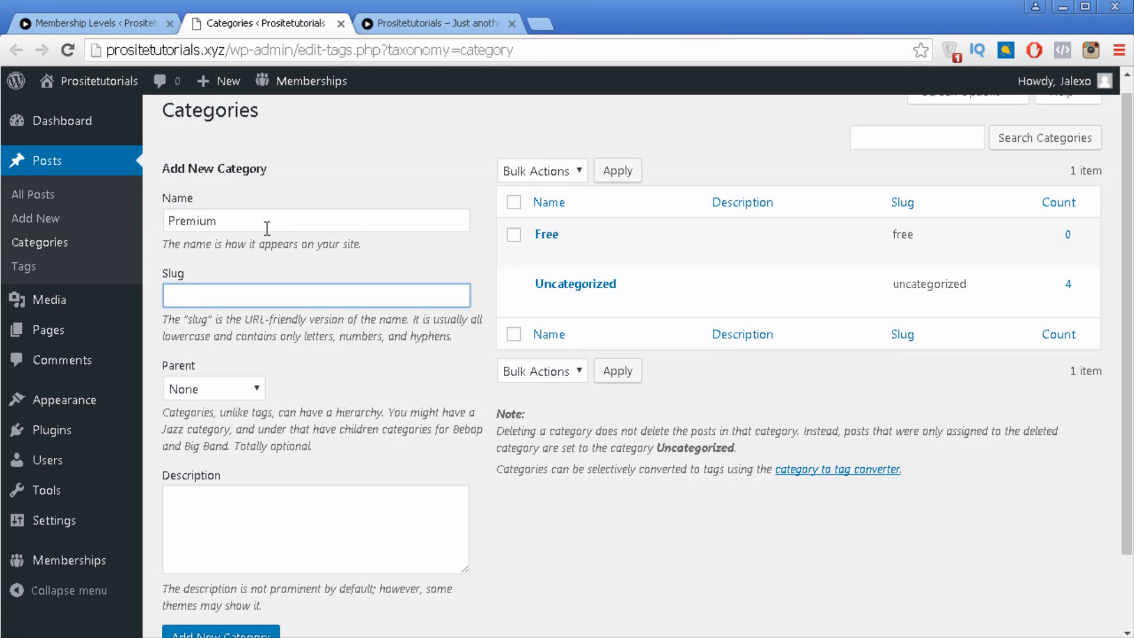
text(Premium)
click(242, 632)
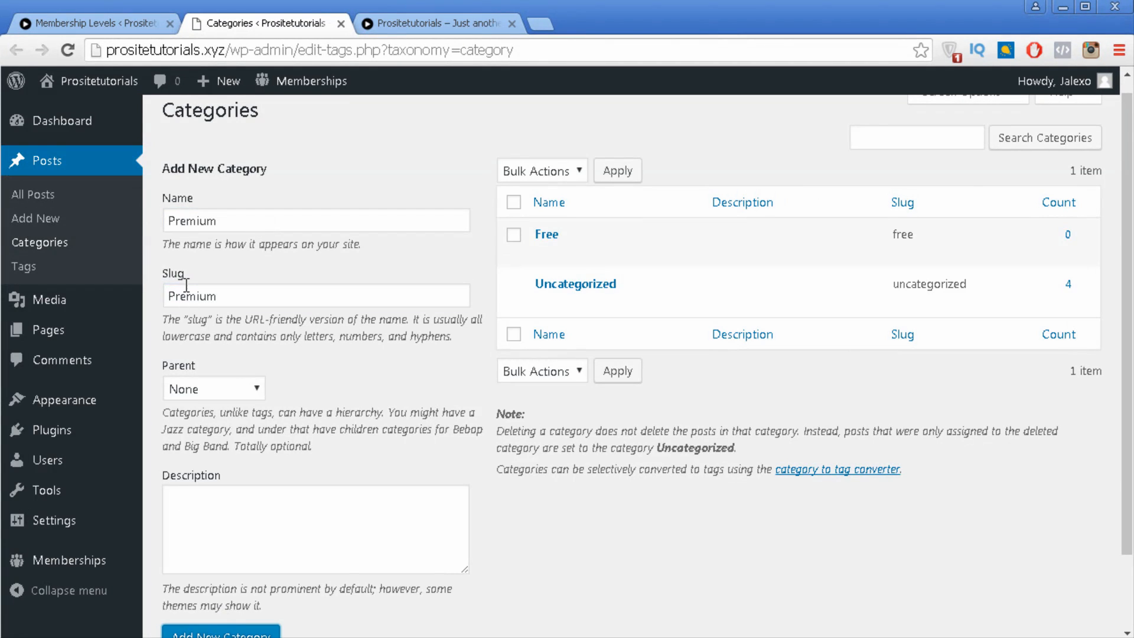
click(95, 27)
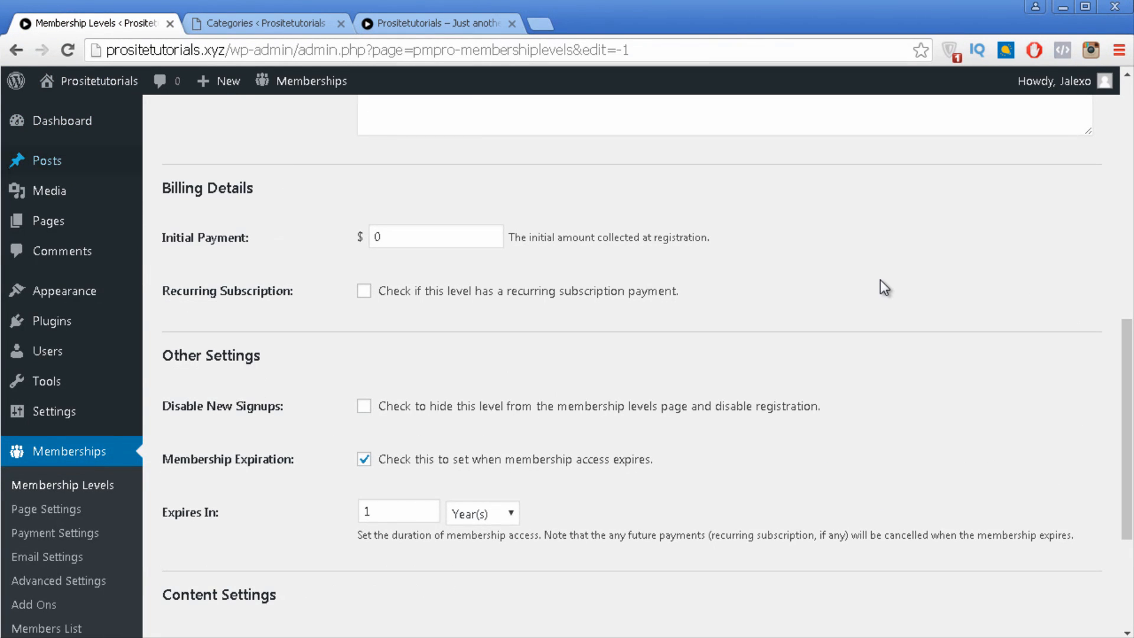
Step: Save Free Membership, then attach the Free category under Content Settings and save again
scroll(880, 279, down, 5)
click(211, 487)
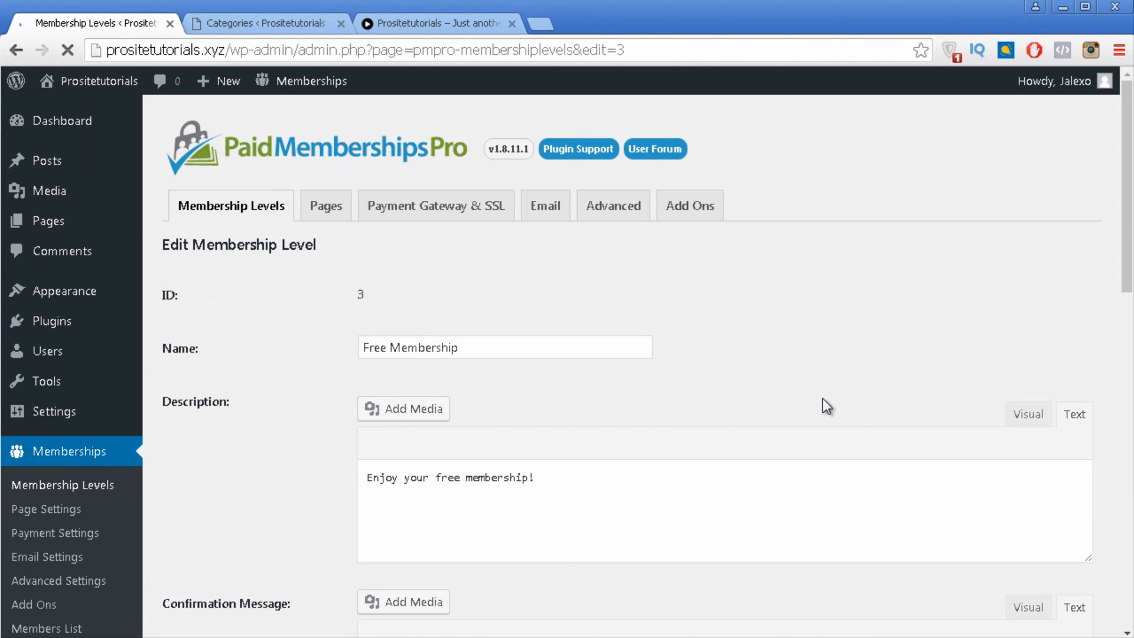
scroll(807, 396, down, 10)
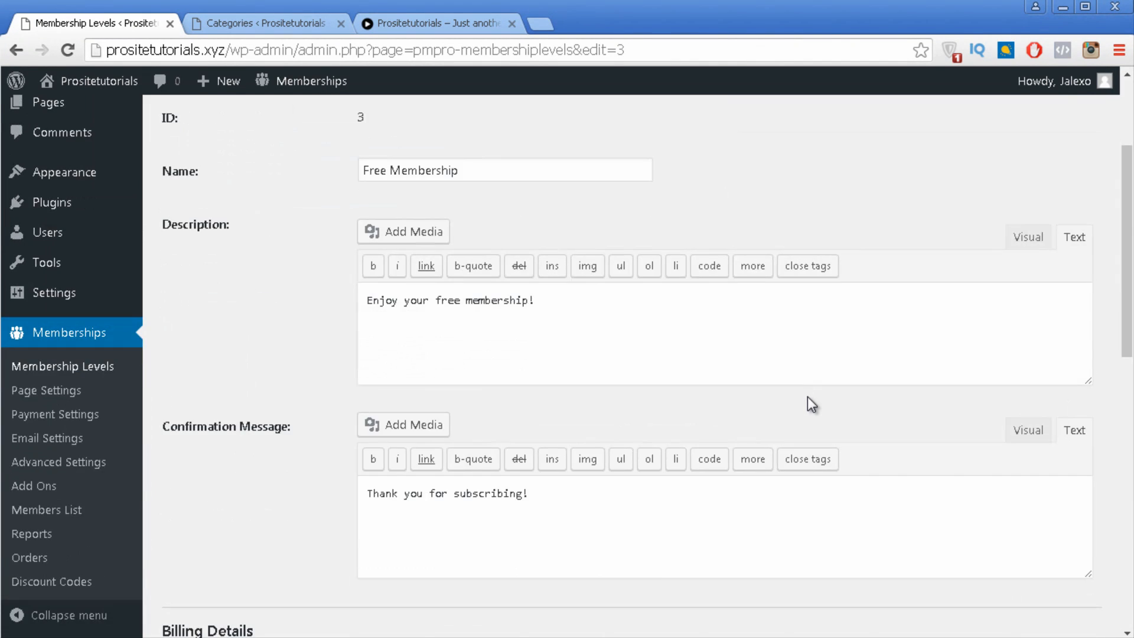
scroll(809, 394, down, 3)
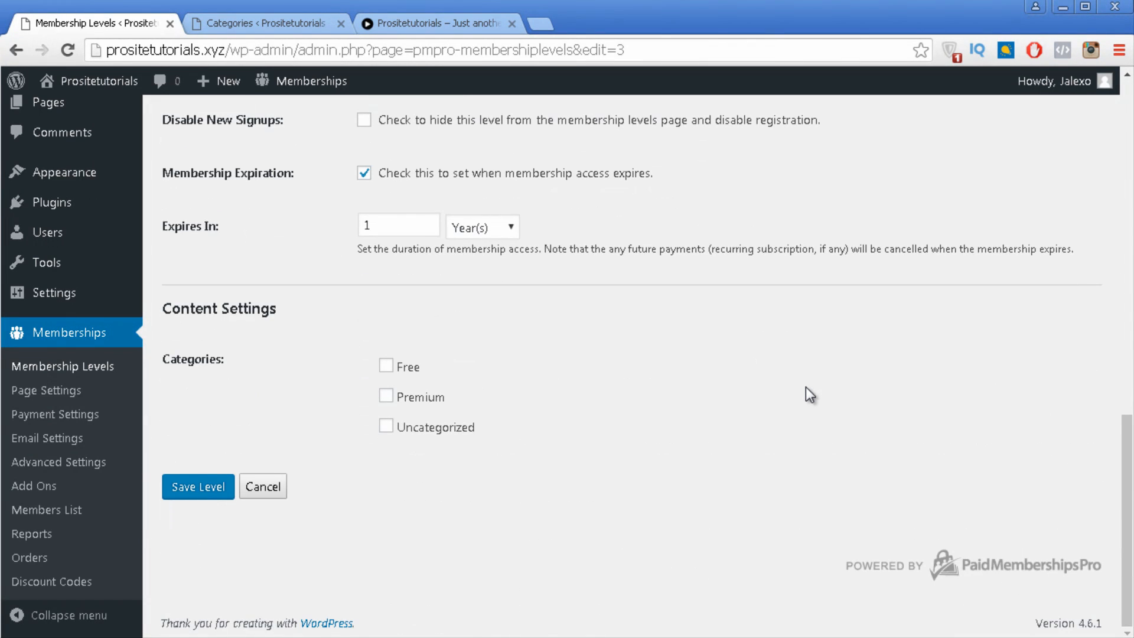
click(387, 368)
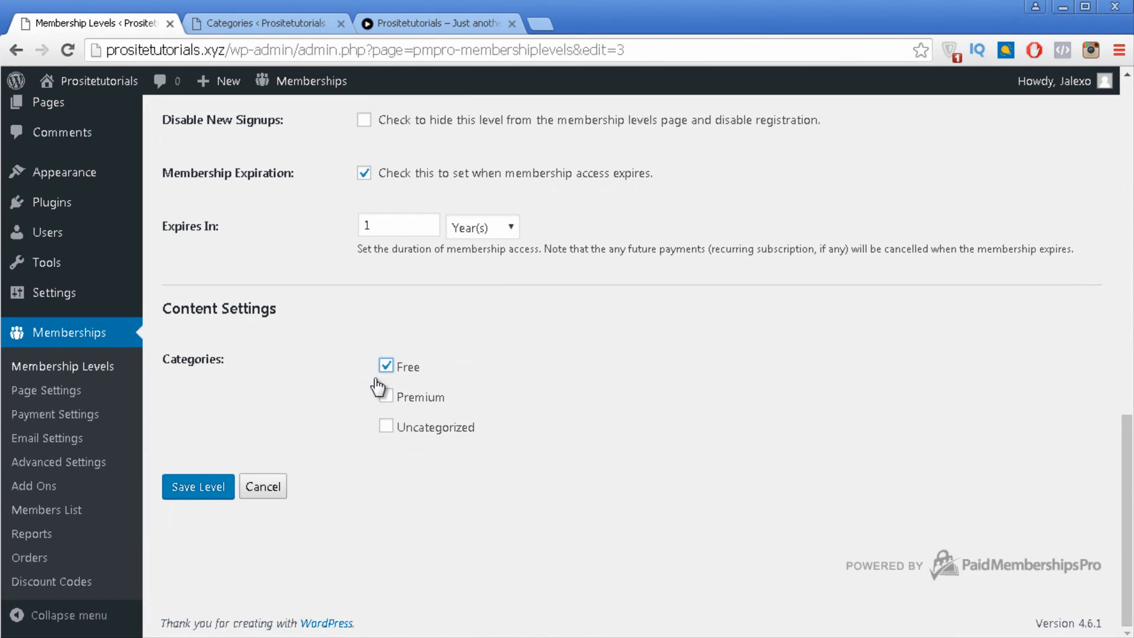
click(196, 494)
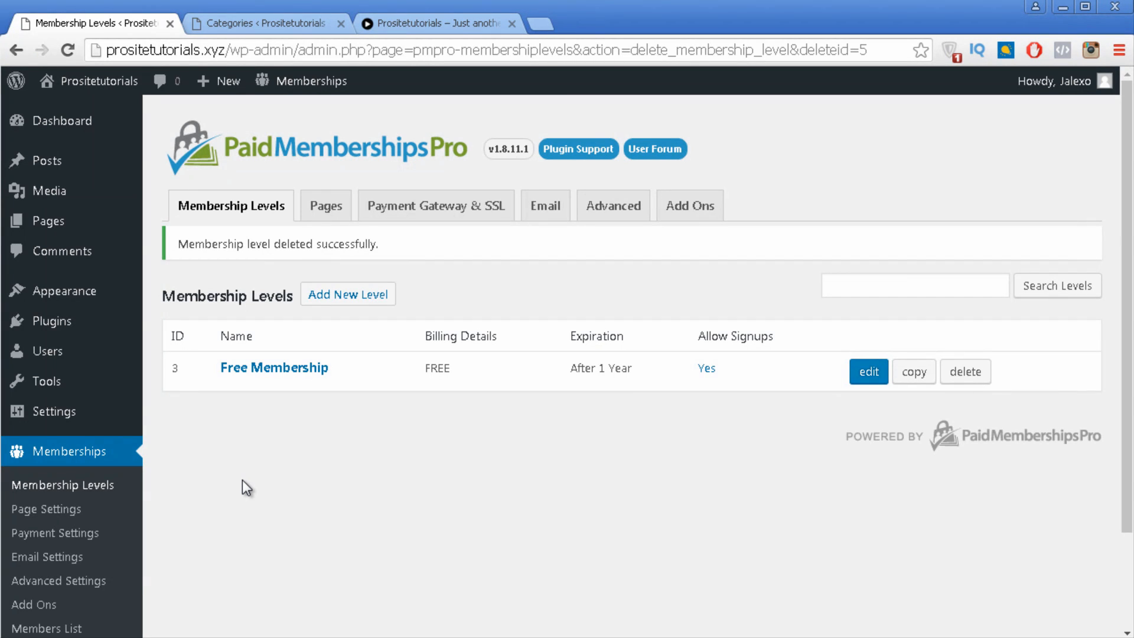
click(350, 297)
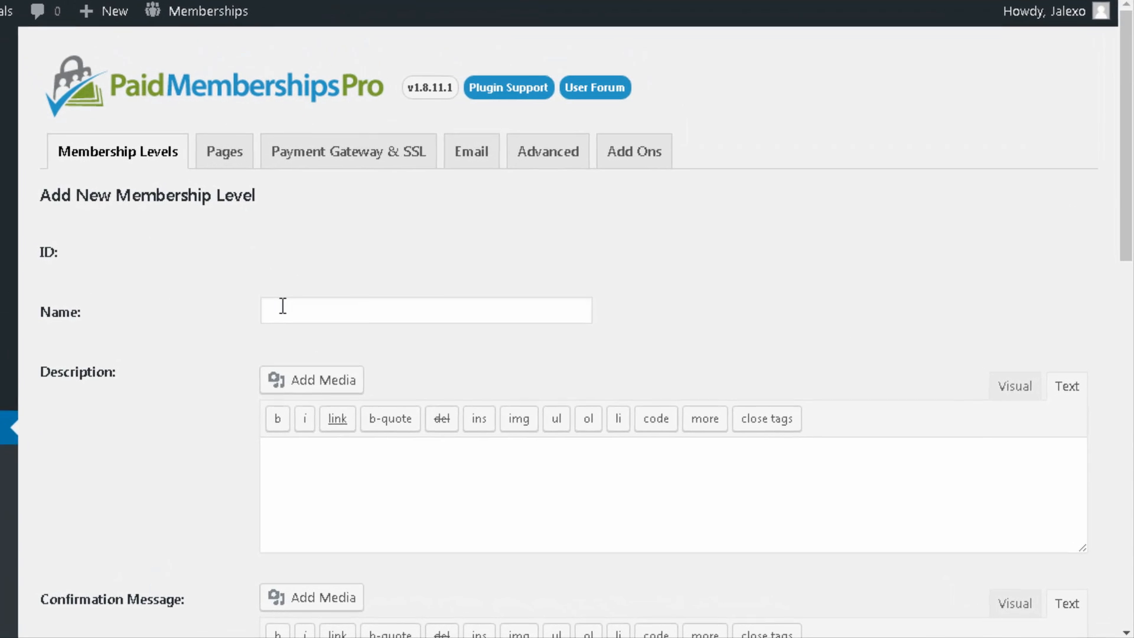
Step: Name the new level Premium Membership, described as 'Enjoy your crazy tips!'
click(283, 306)
text(Premium Membership)
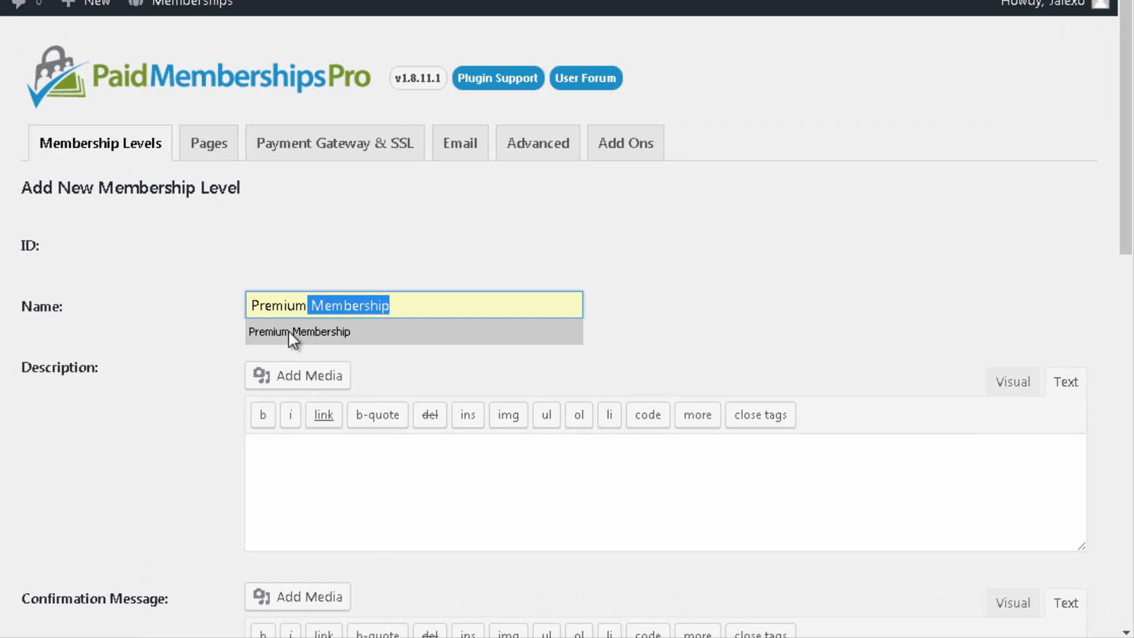
click(325, 331)
click(322, 471)
text(Enjo)
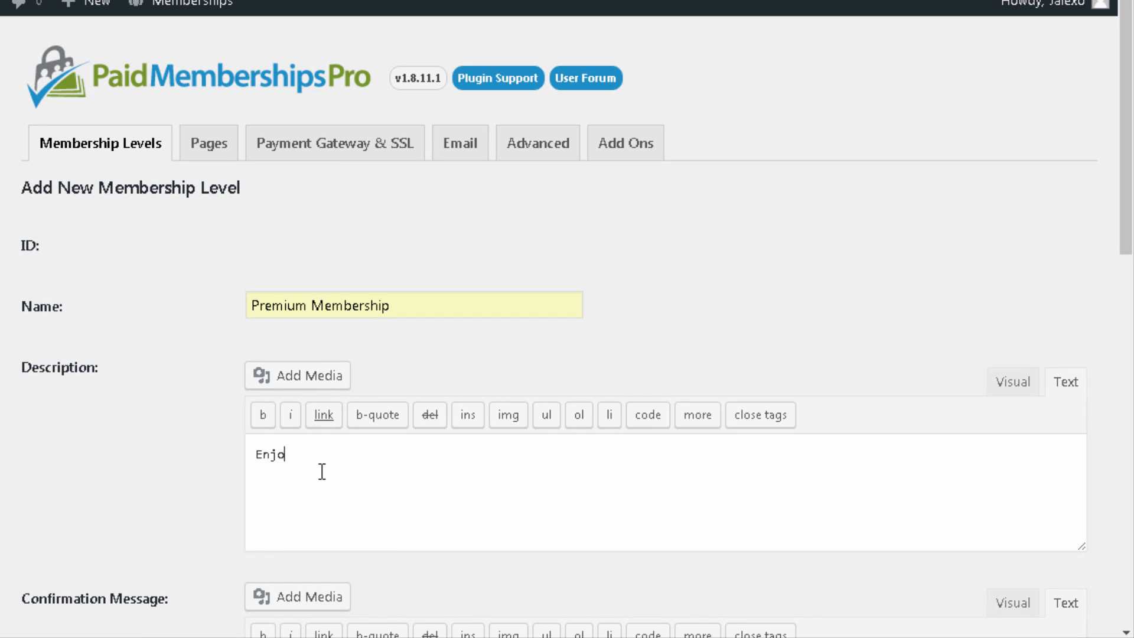
text(y your crazy tup)
text(ps!)
Step: Enter the confirmation message 'Thanks for subscribing'
scroll(321, 471, down, 3)
click(408, 510)
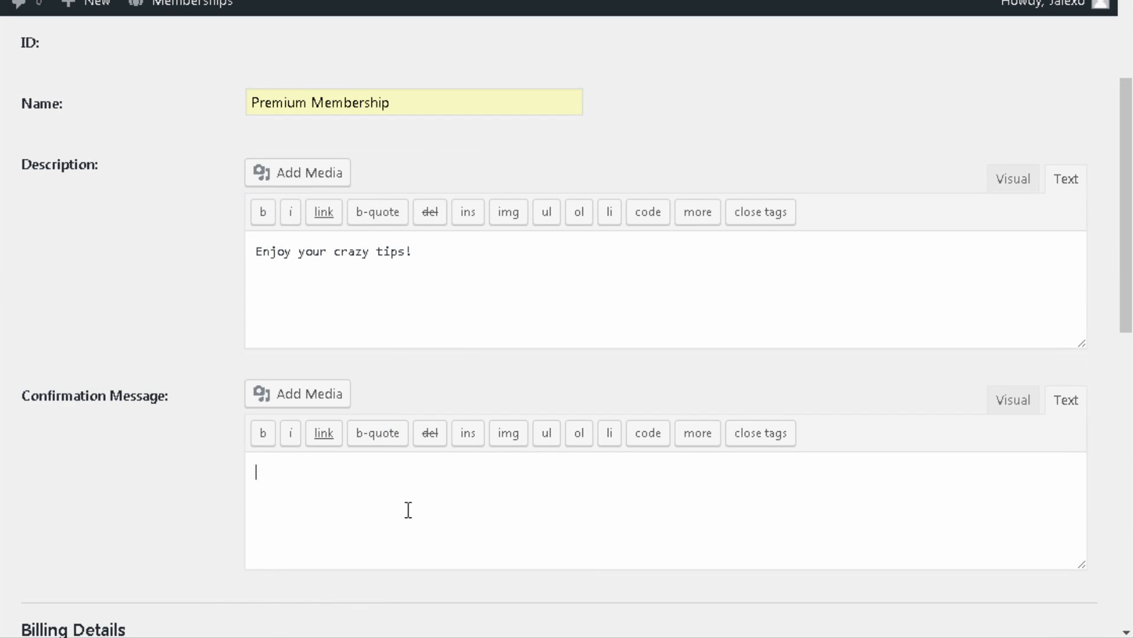
text(Thanks for subscr)
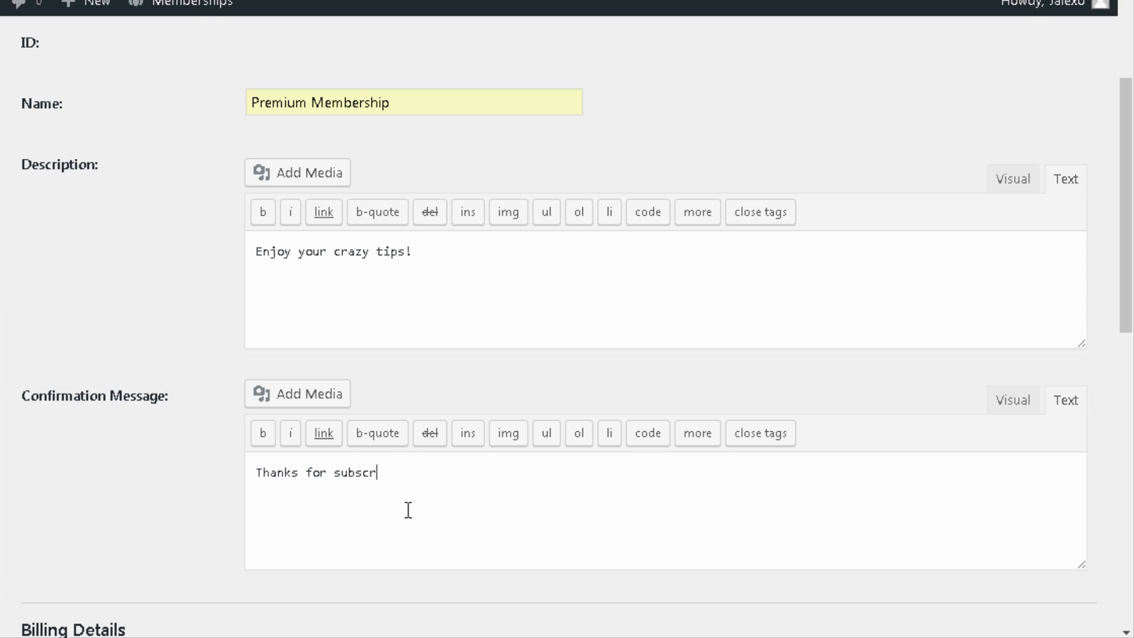
text(ibing)
scroll(494, 187, down, 5)
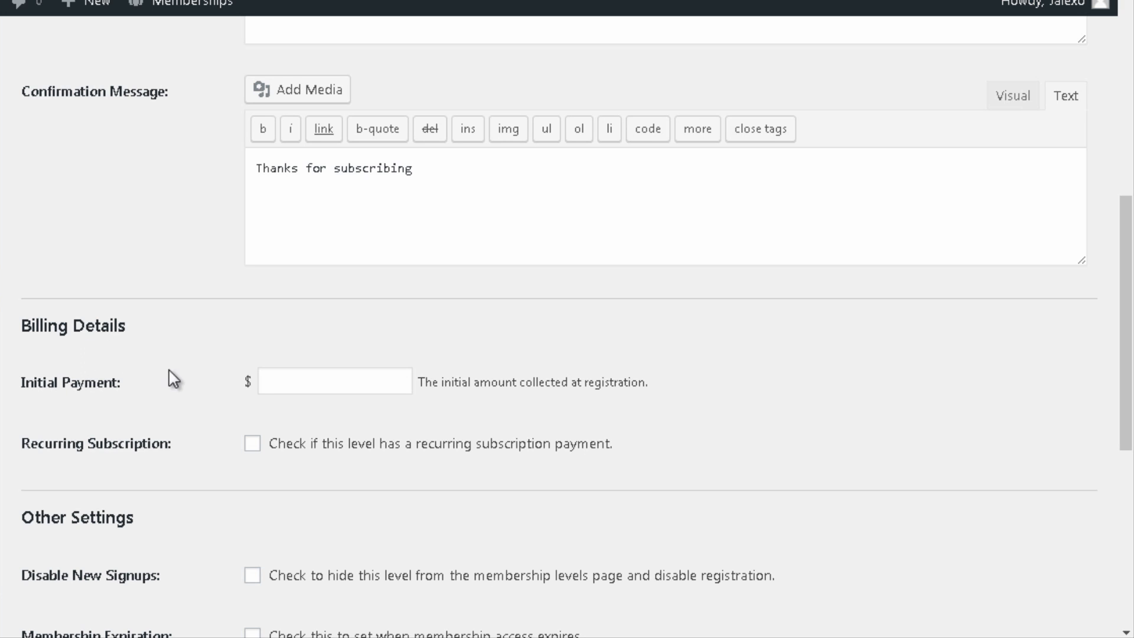
Step: Set a $15 initial payment, then $10 recurring every 1 month for 12 cycles
click(312, 394)
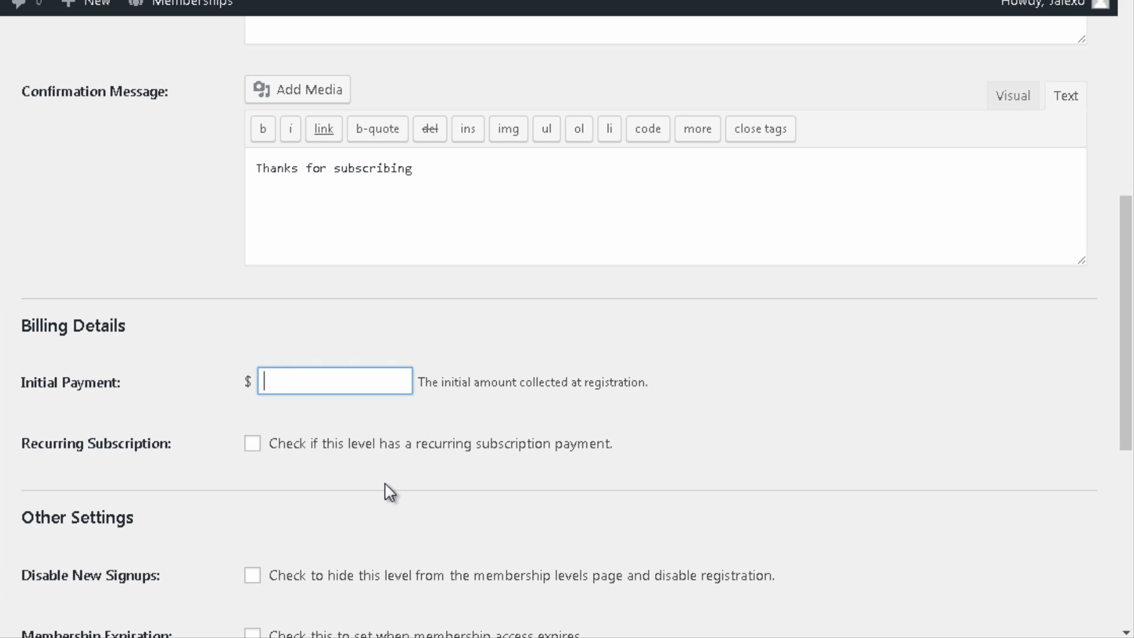
text(15)
click(253, 444)
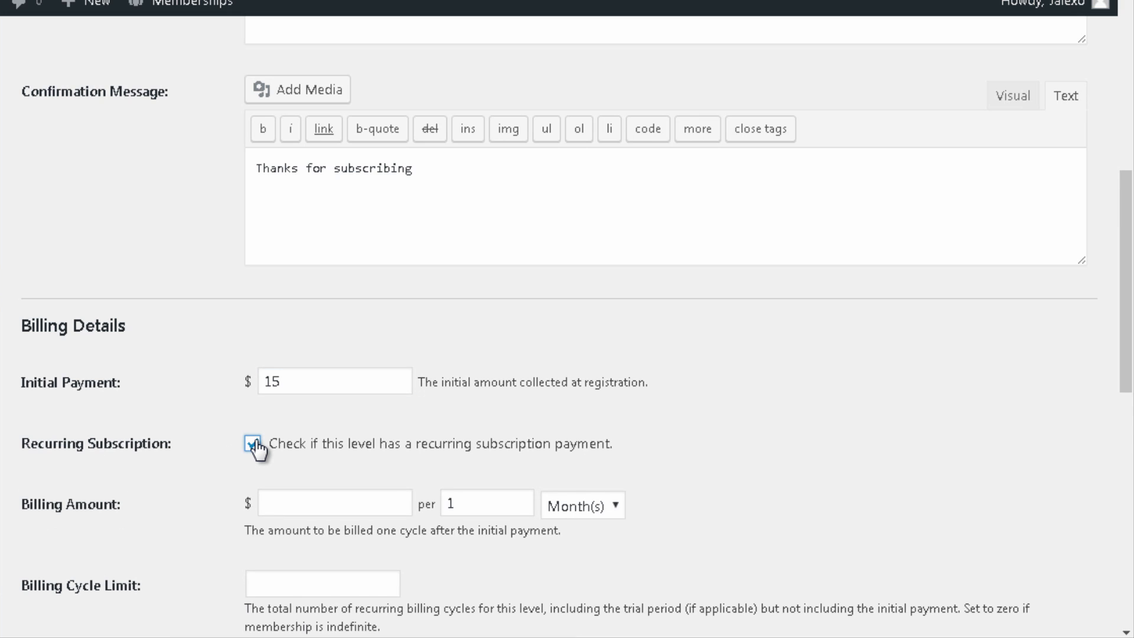
scroll(436, 464, down, 2)
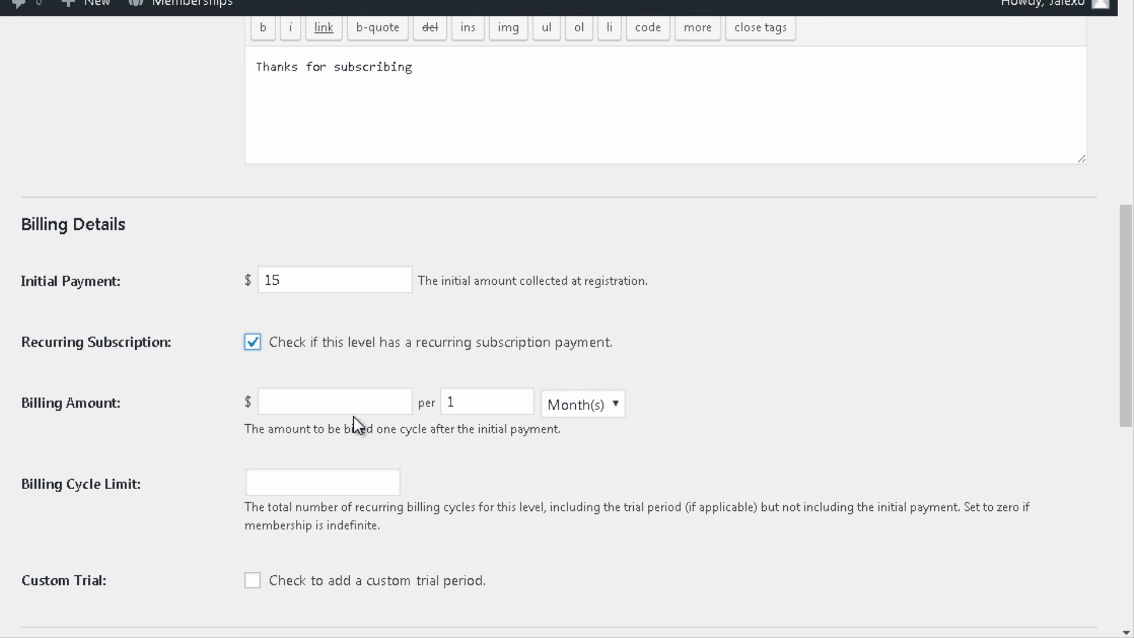
click(395, 413)
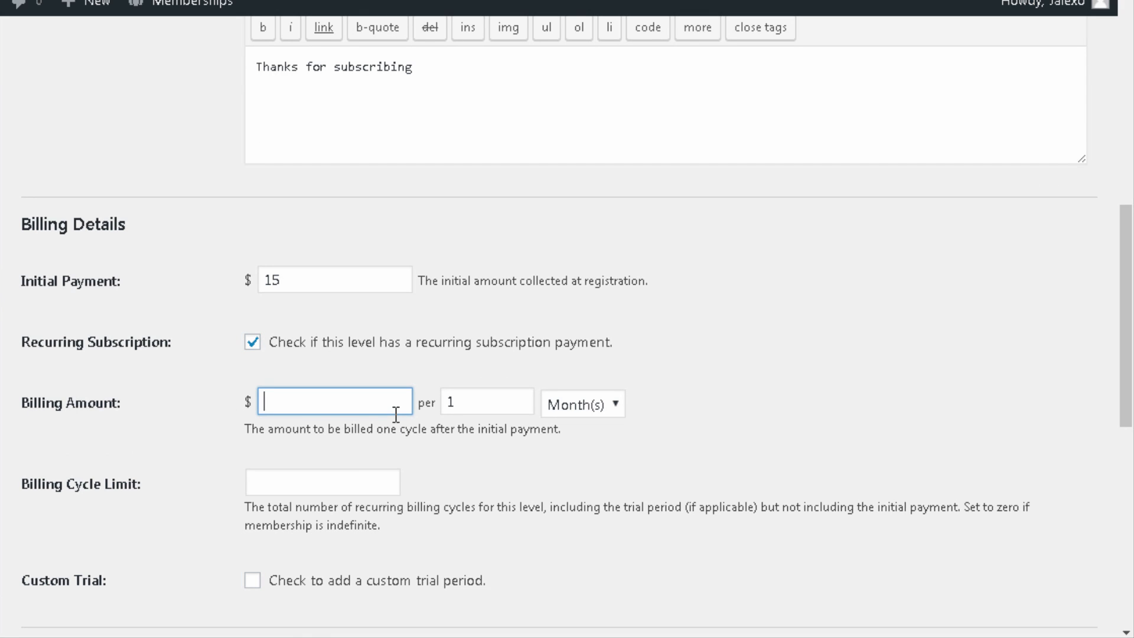
text(10)
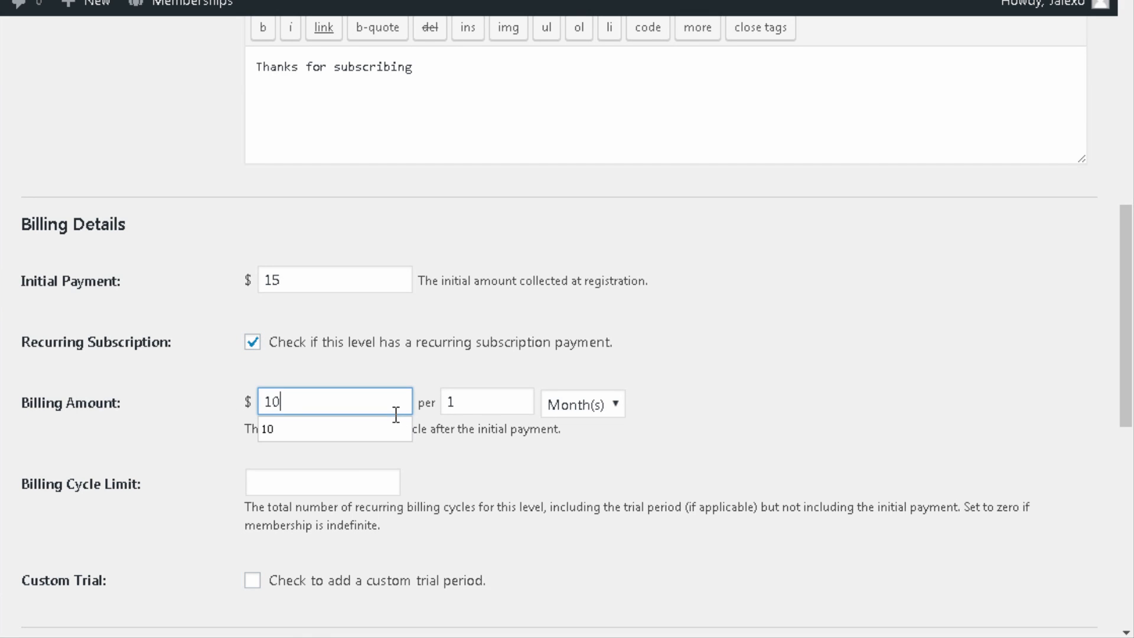
click(487, 402)
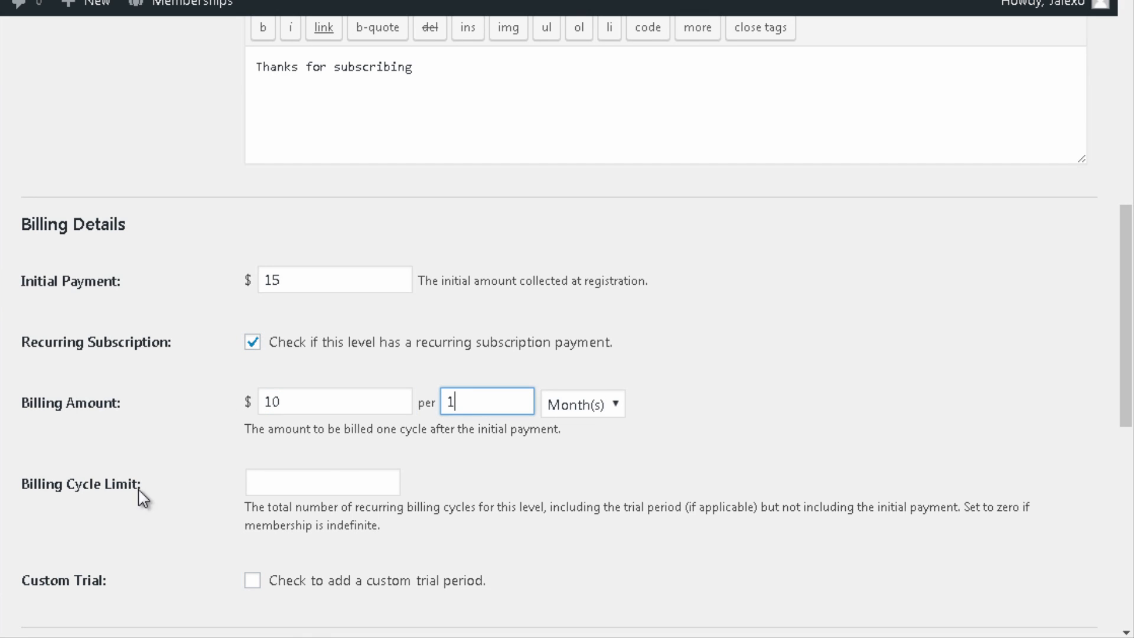
click(322, 488)
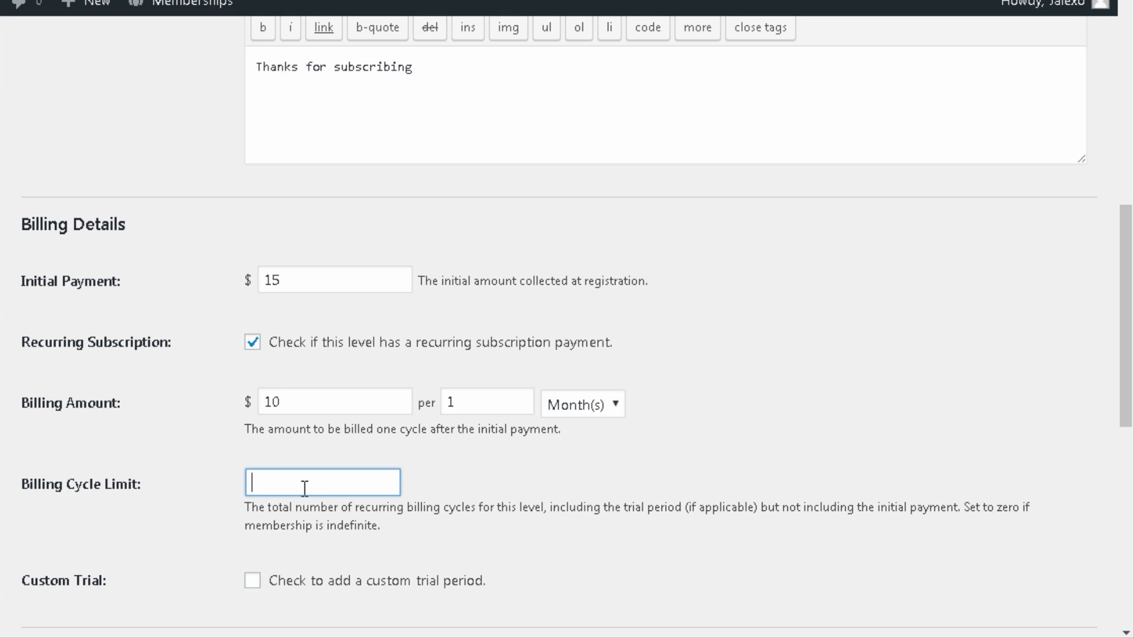
text(12)
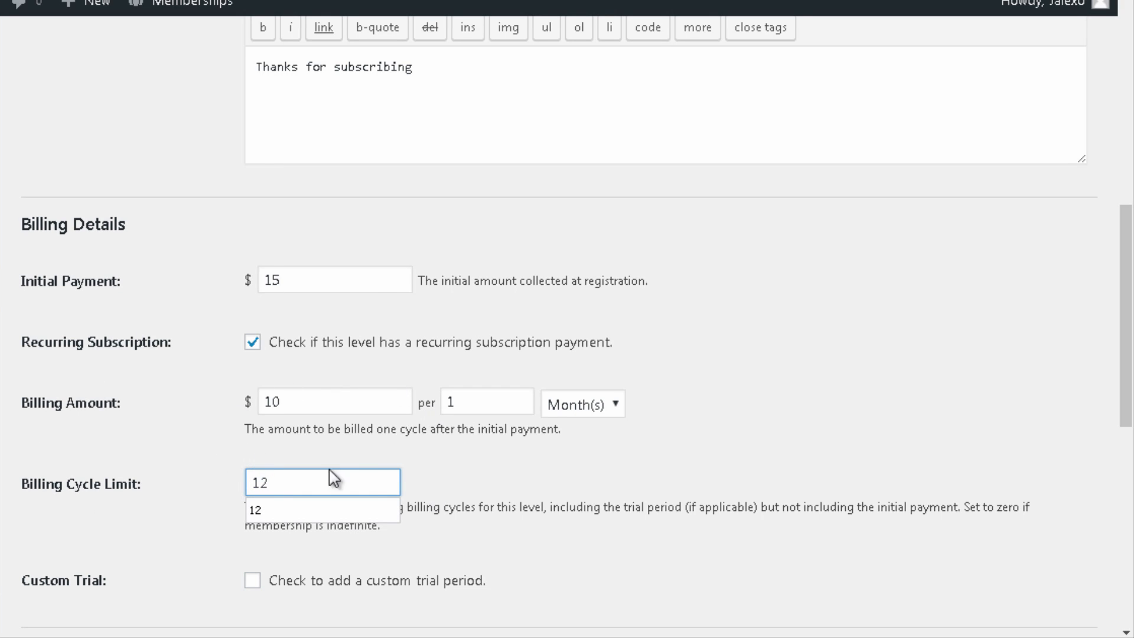
click(645, 465)
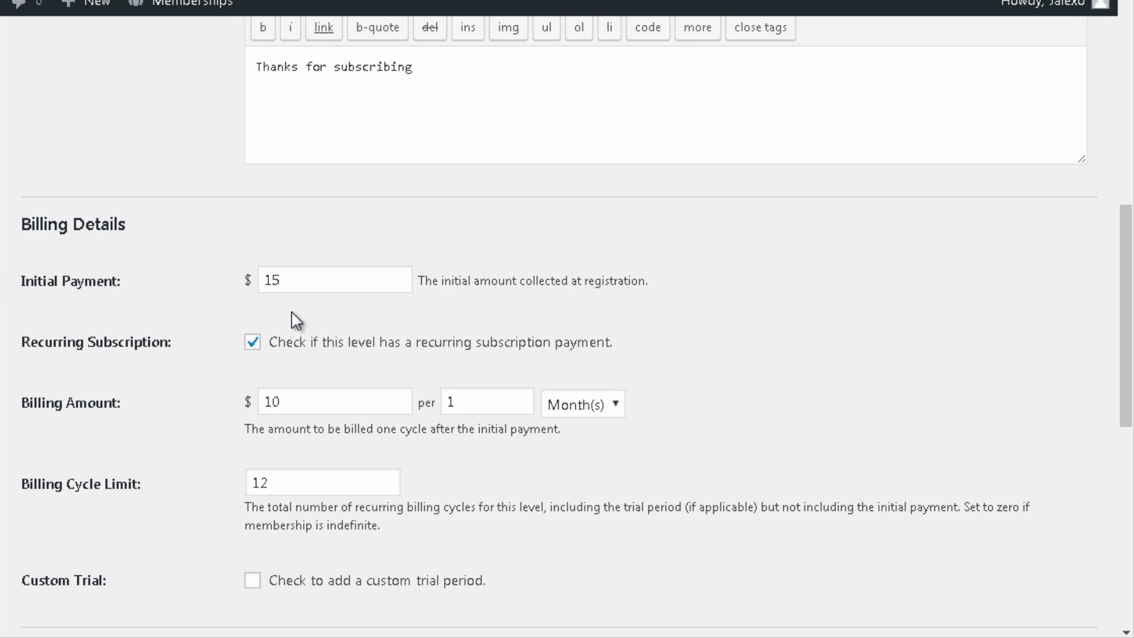
Step: Make the membership expire after 1 year
scroll(295, 319, down, 5)
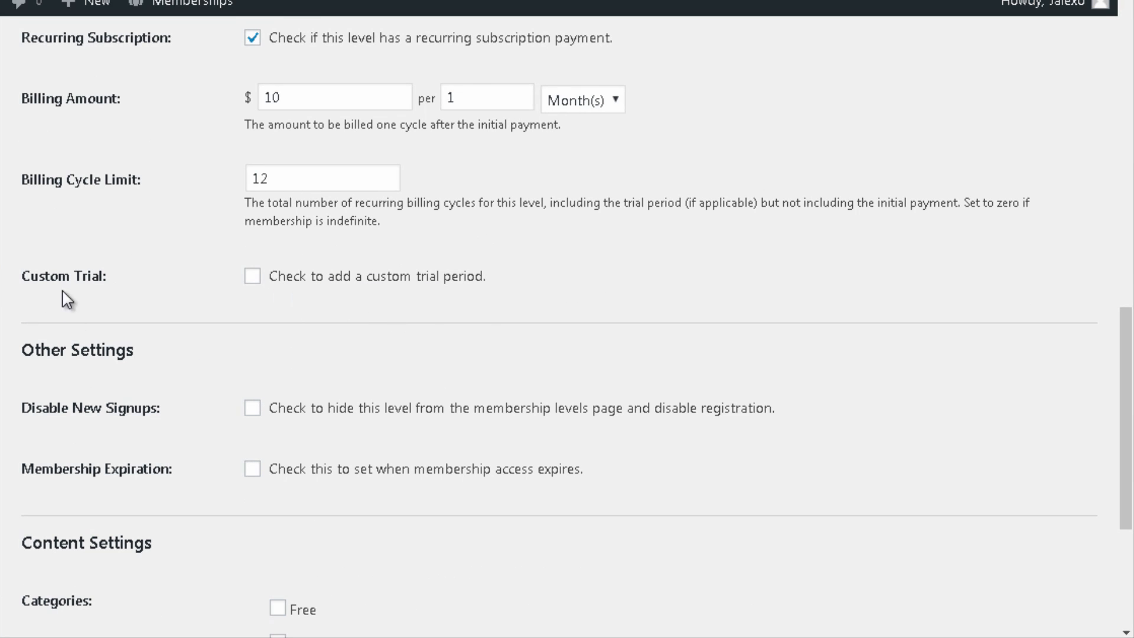
scroll(116, 329, down, 2)
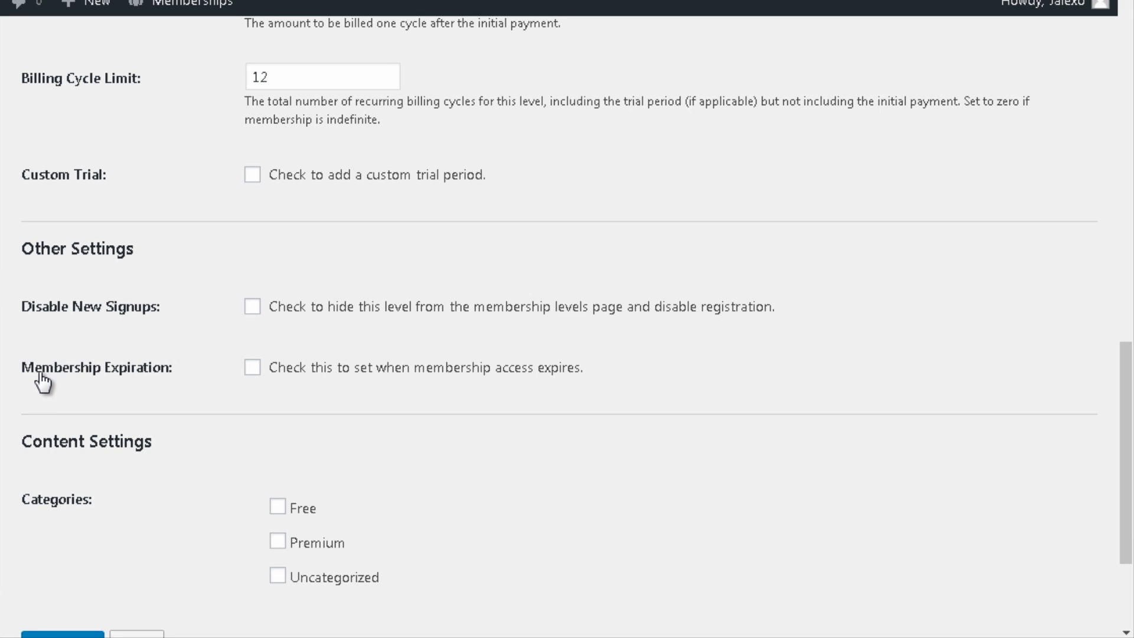
click(252, 368)
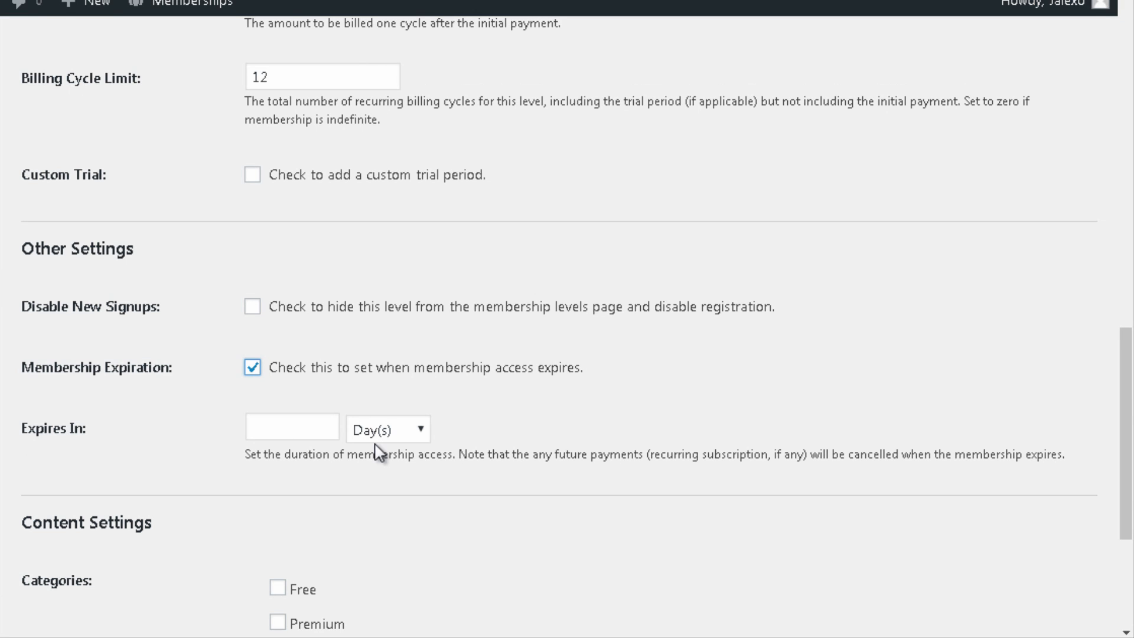
click(390, 430)
click(373, 515)
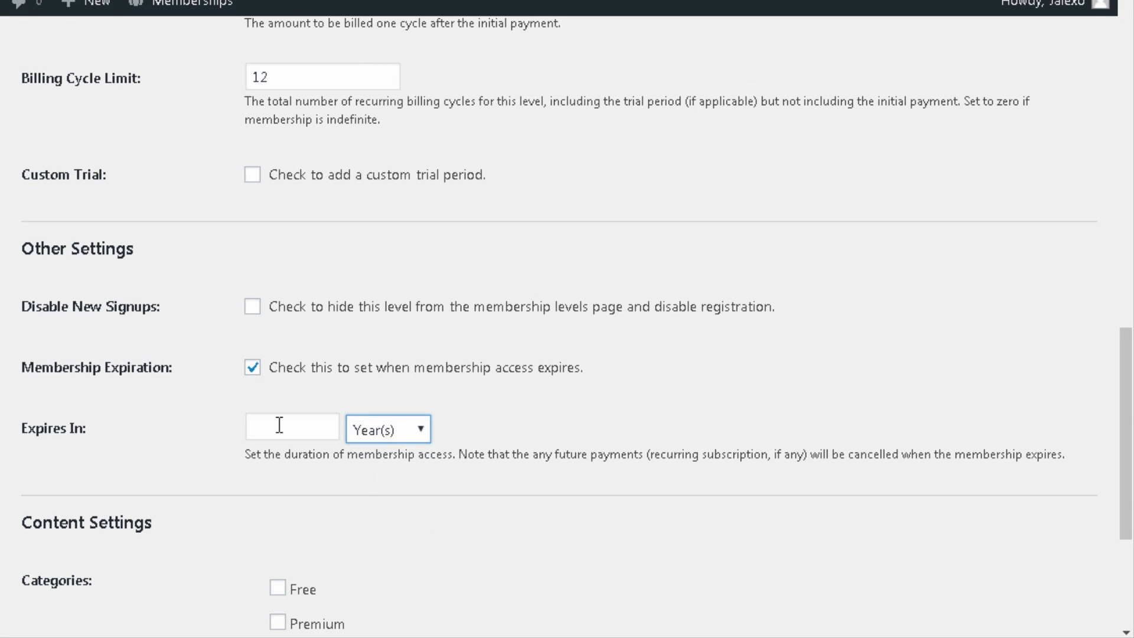
click(280, 425)
text(1)
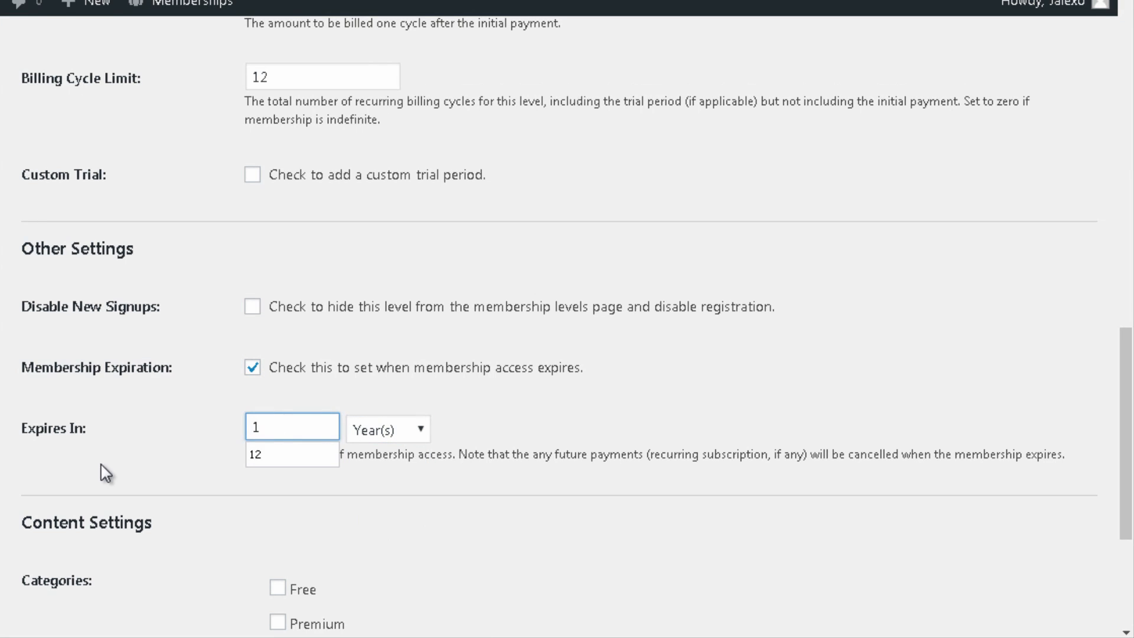
click(106, 448)
Step: Restrict the Premium category to this level and save it
scroll(108, 441, down, 4)
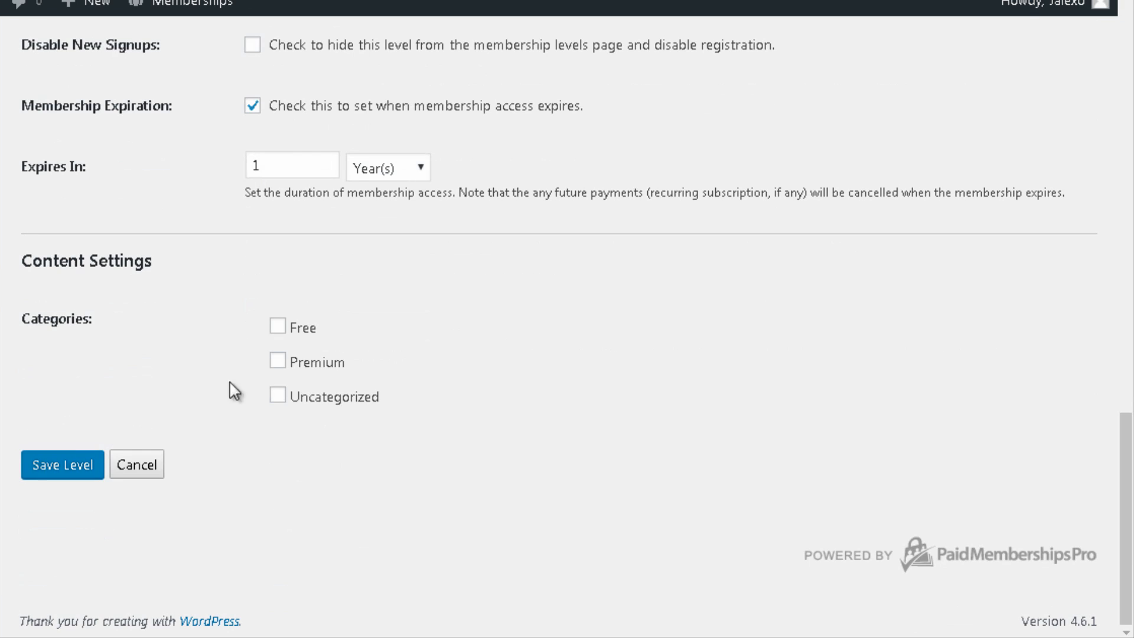
click(280, 365)
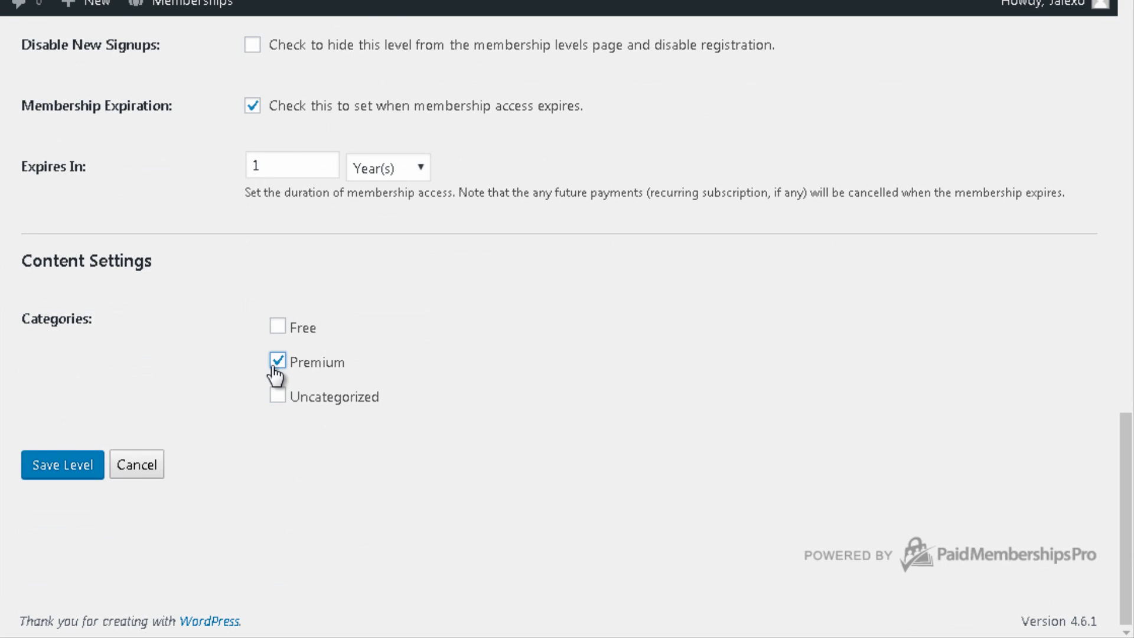
click(75, 470)
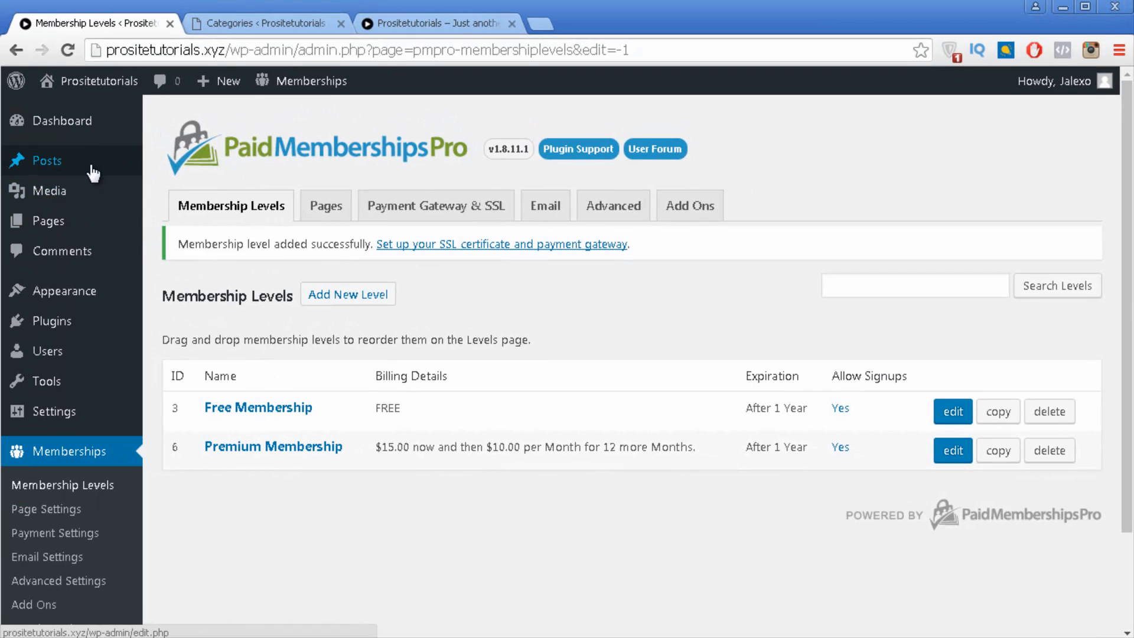
Step: Wait for the Membership Levels list to reload with Free and Premium Membership
mouse_move(112, 172)
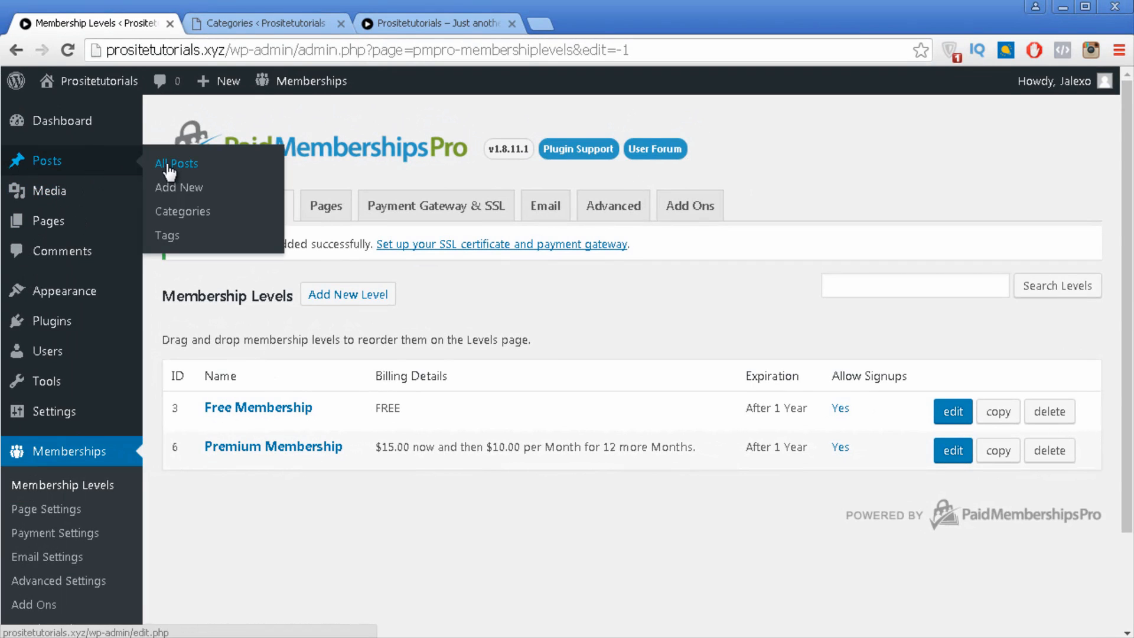
Step: Open All Posts to list the four Free and Premium Content posts
click(192, 158)
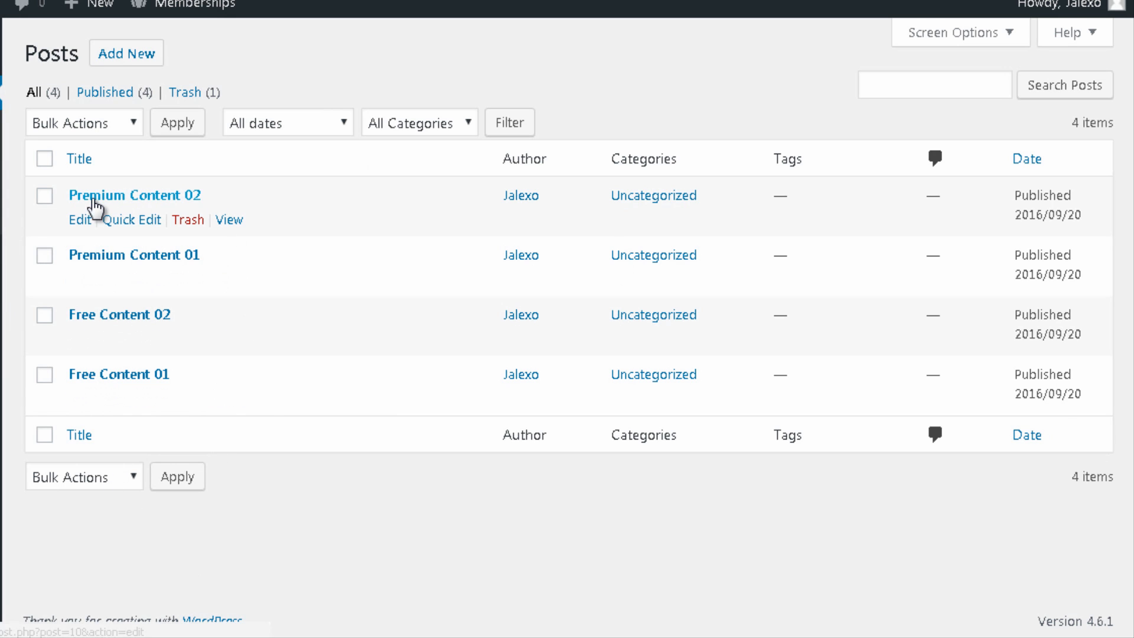
Step: Move Premium Content 02 from Uncategorized to the Premium category
click(127, 226)
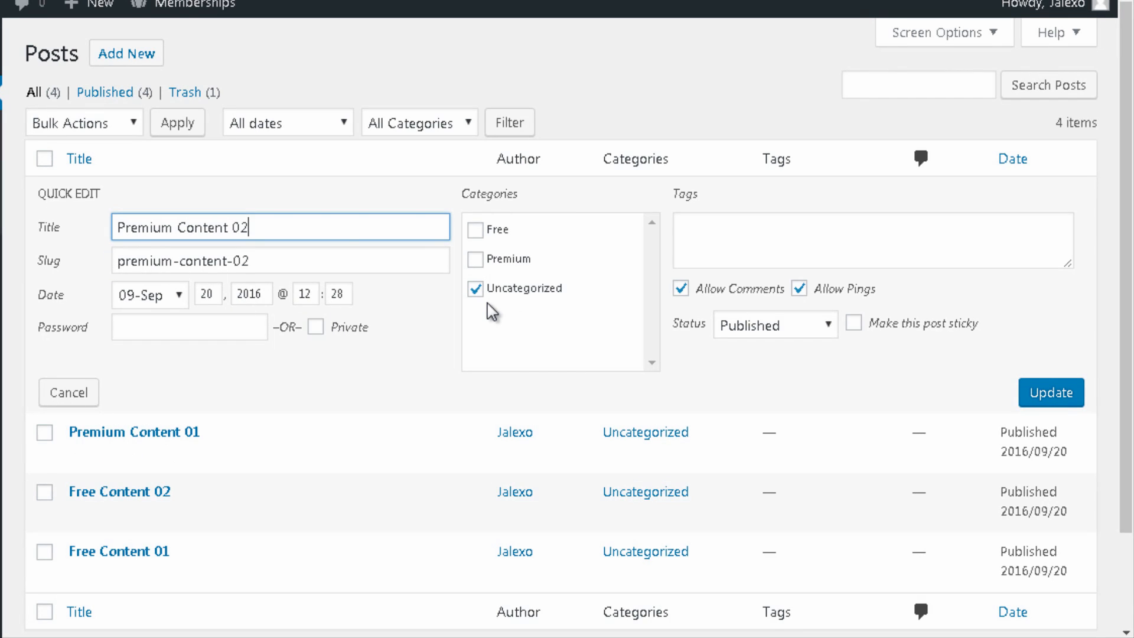
click(540, 300)
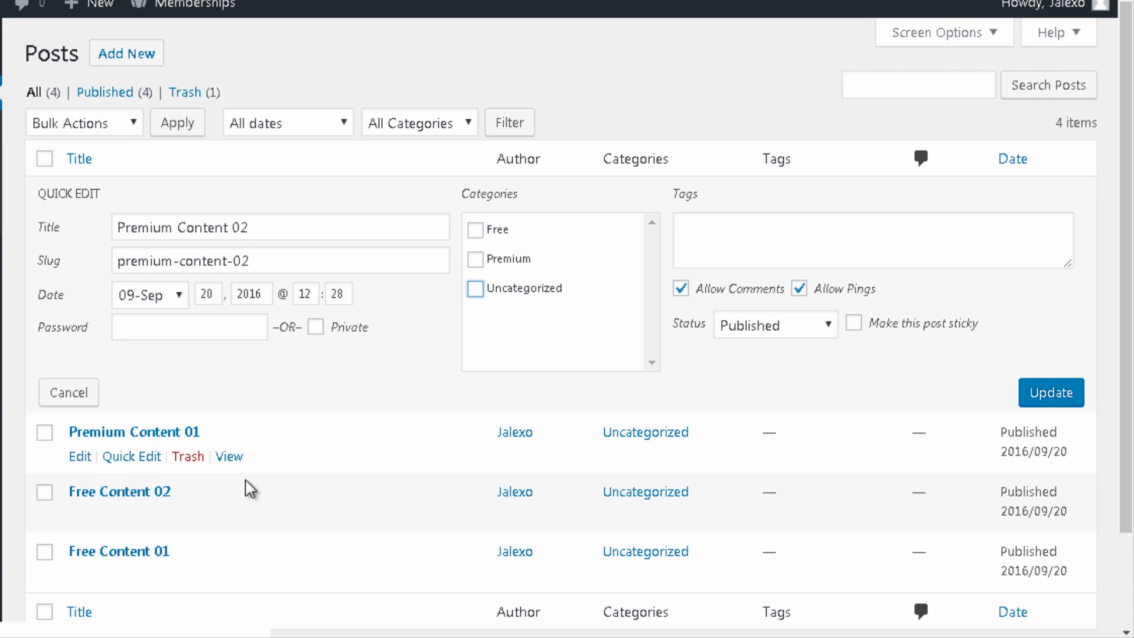
click(528, 264)
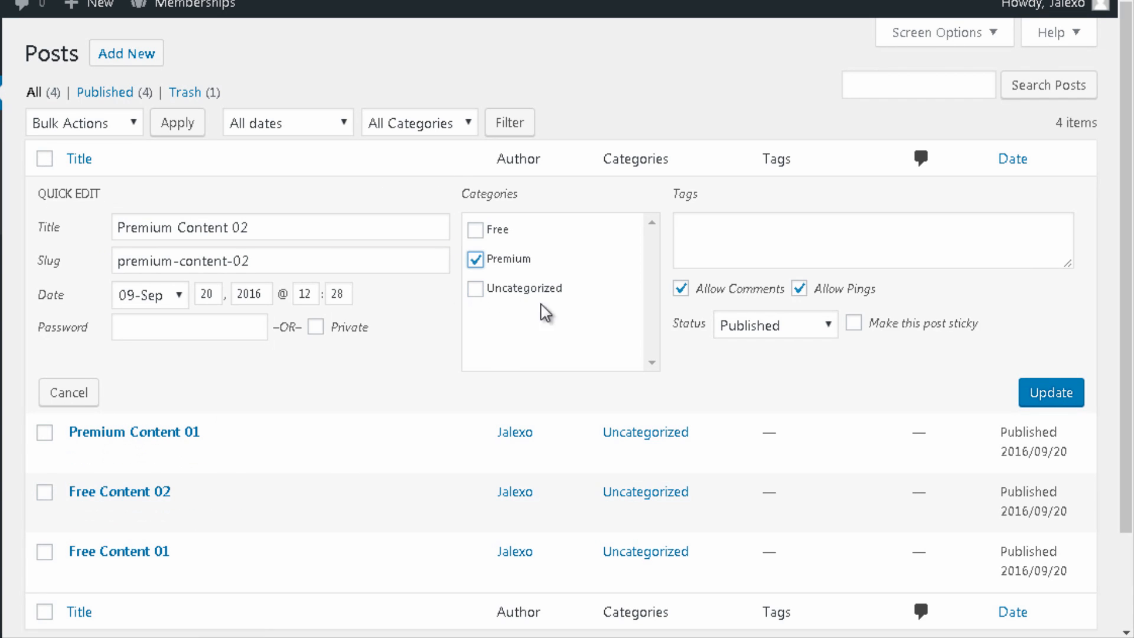
click(501, 234)
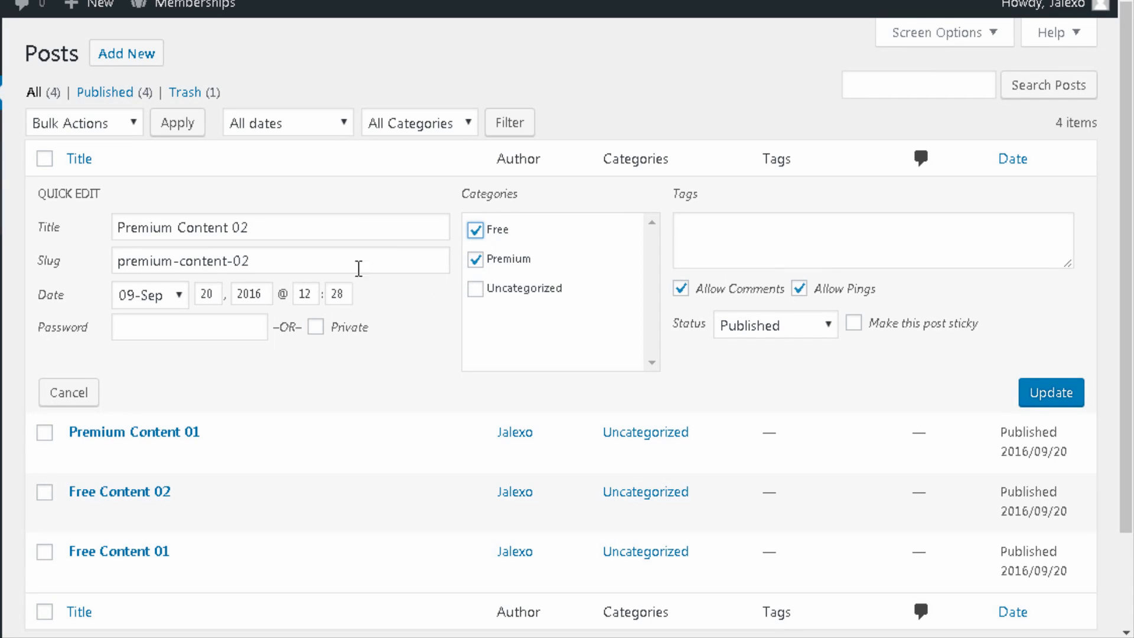
click(504, 236)
click(475, 231)
click(496, 238)
click(1036, 395)
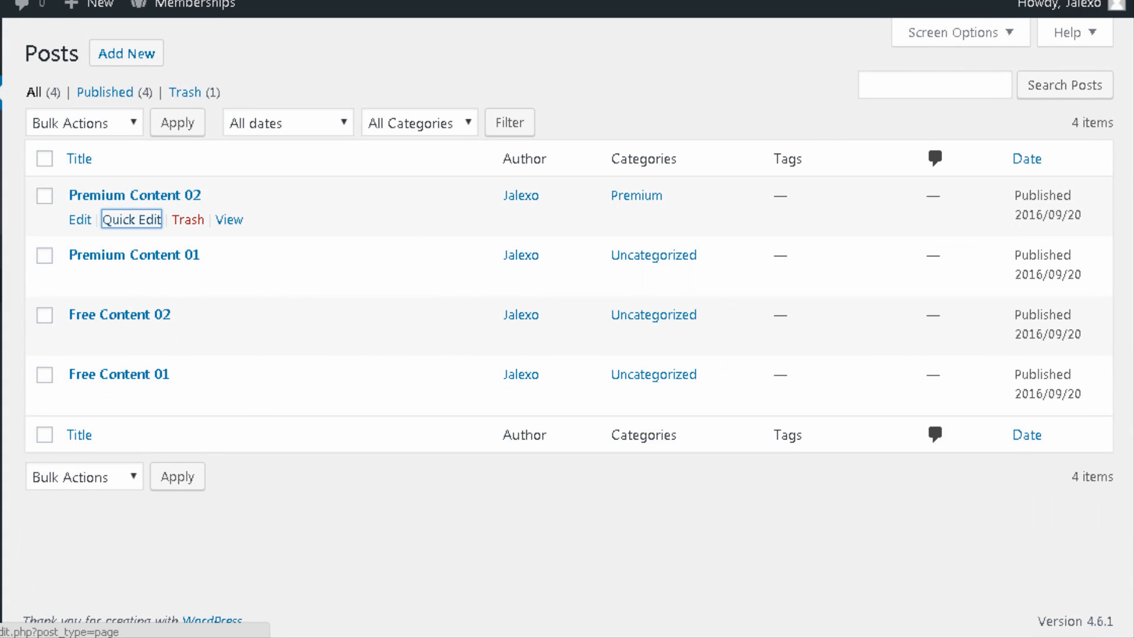
Step: Move Premium Content 01 from Uncategorized to the Premium category
click(130, 280)
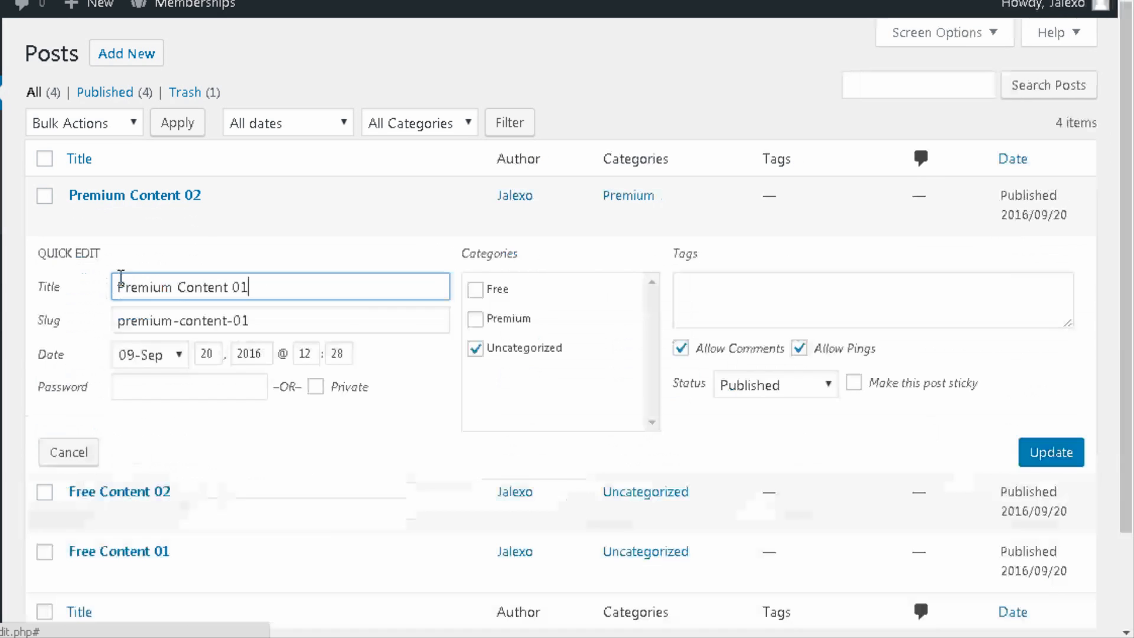
click(475, 319)
click(481, 350)
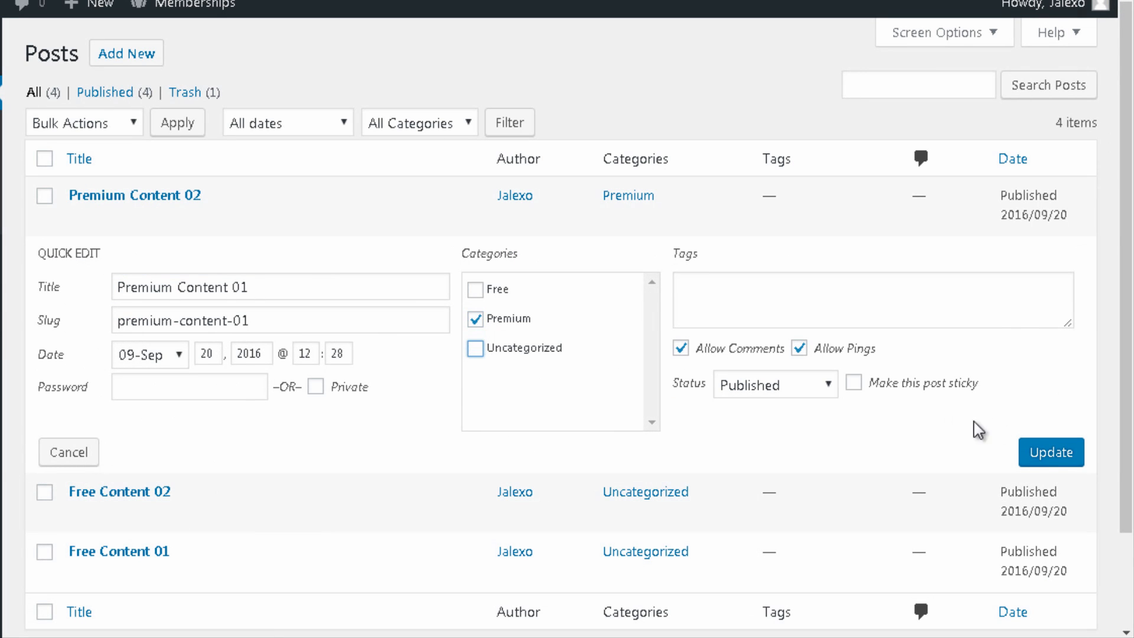
click(1043, 452)
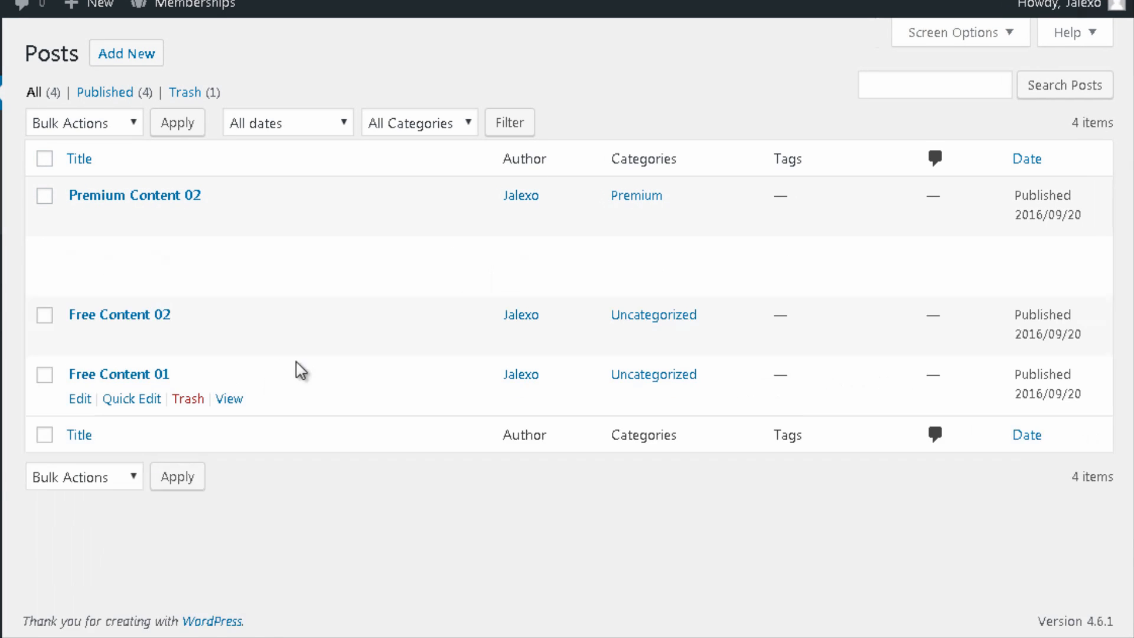
Step: Put Free Content 02 in both the Free and Premium categories, dropping Uncategorized
click(125, 341)
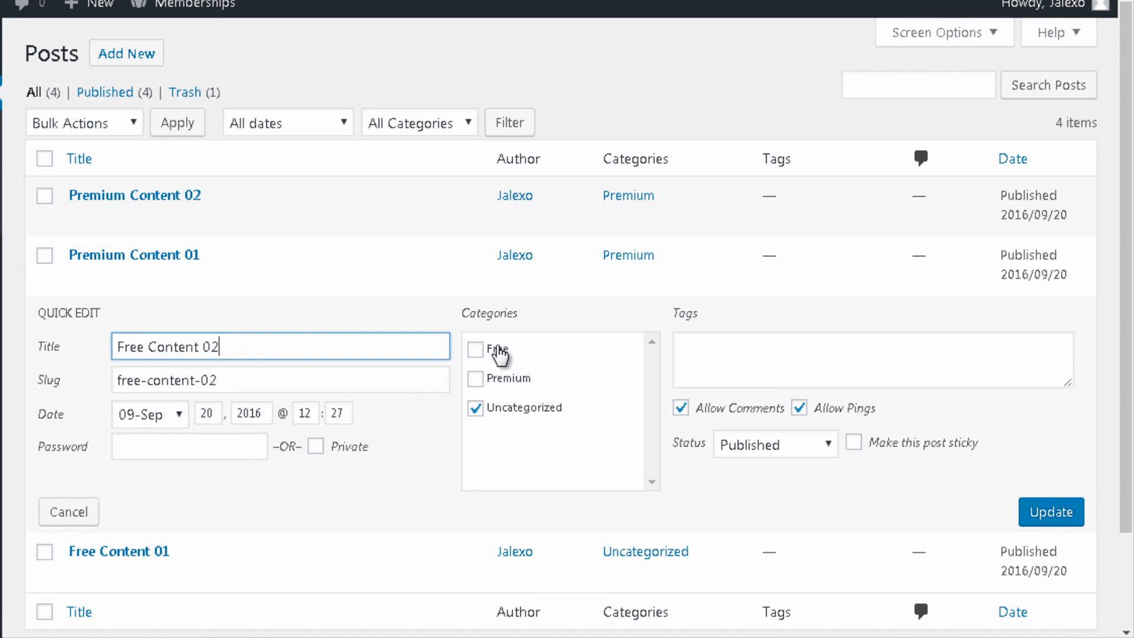
click(476, 349)
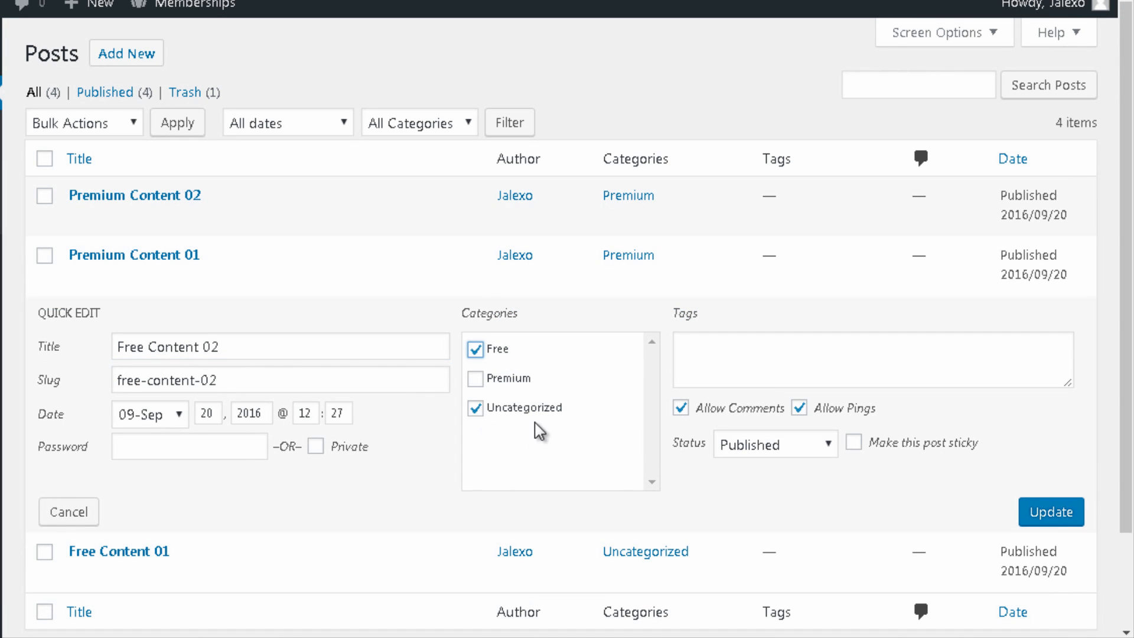
click(553, 411)
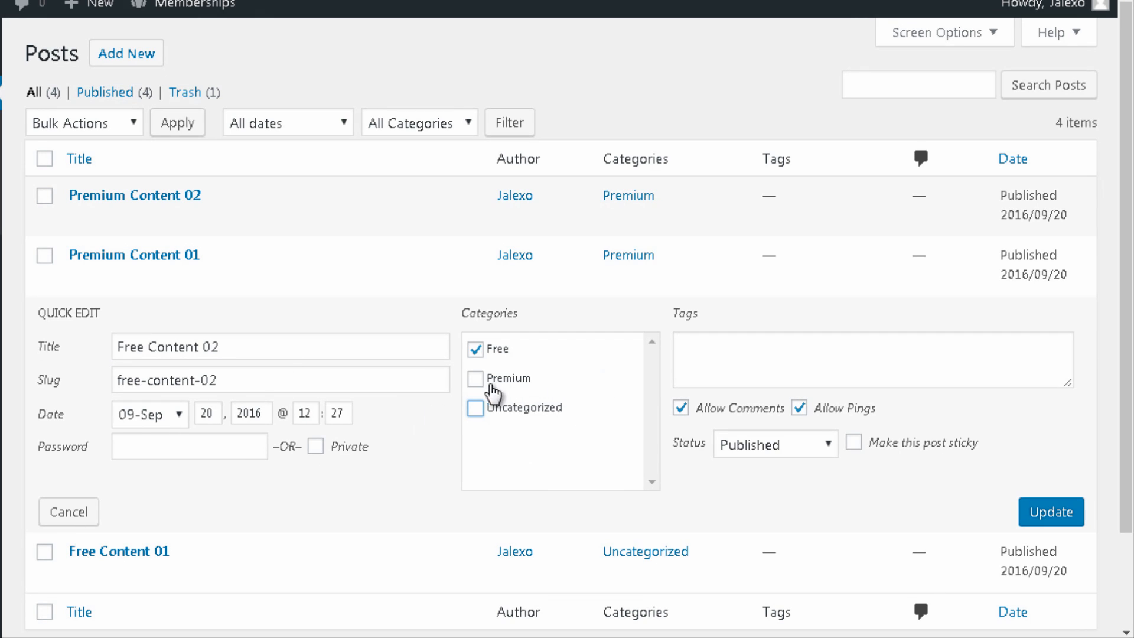
click(519, 390)
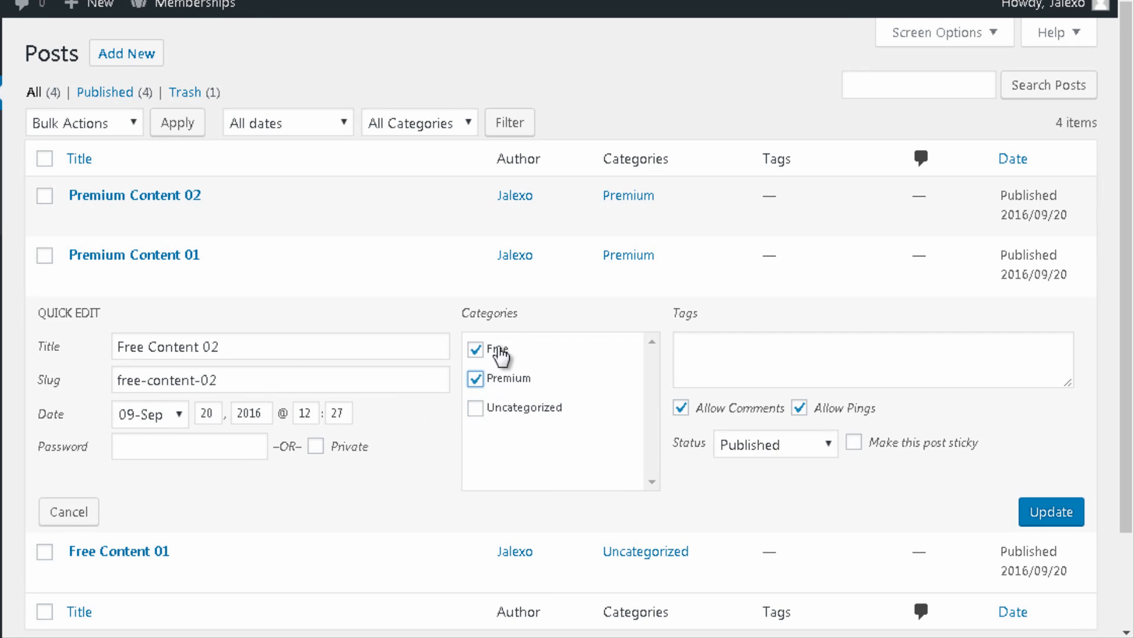
click(1052, 520)
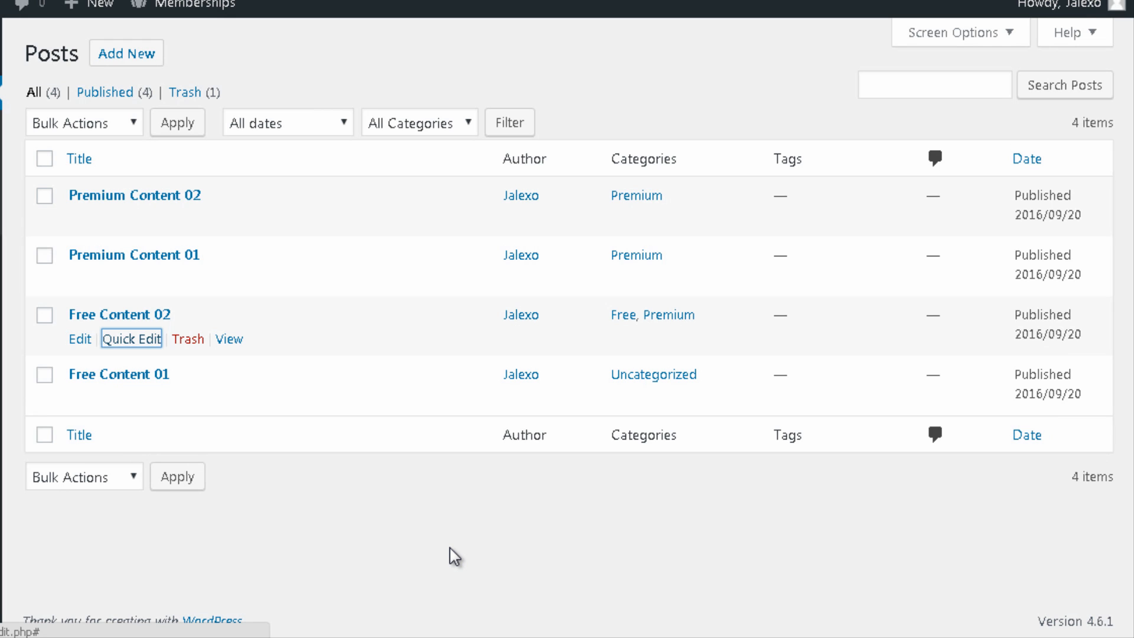
Step: Require both Free Membership and Premium Membership on the Free Content 01 post and save it
mouse_move(42, 400)
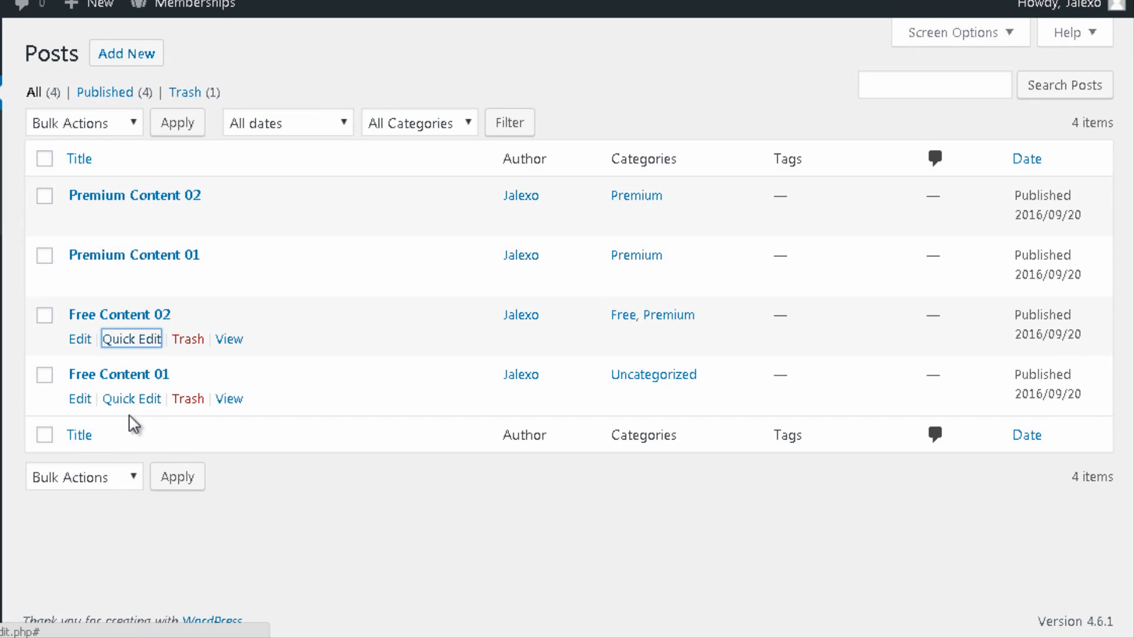
click(81, 404)
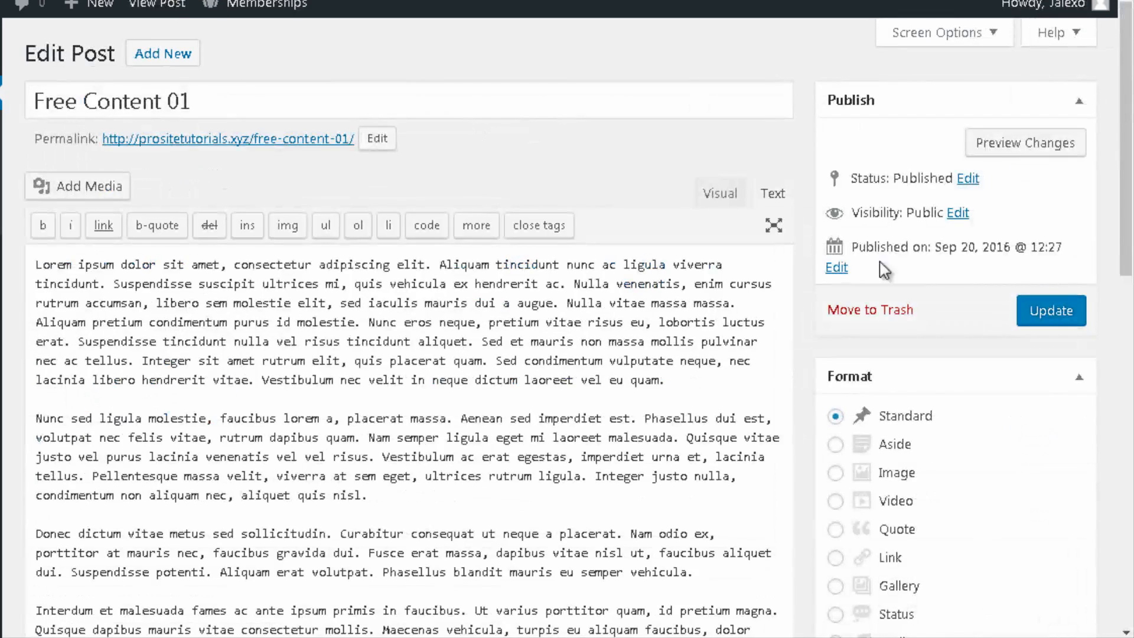
scroll(932, 109, down, 10)
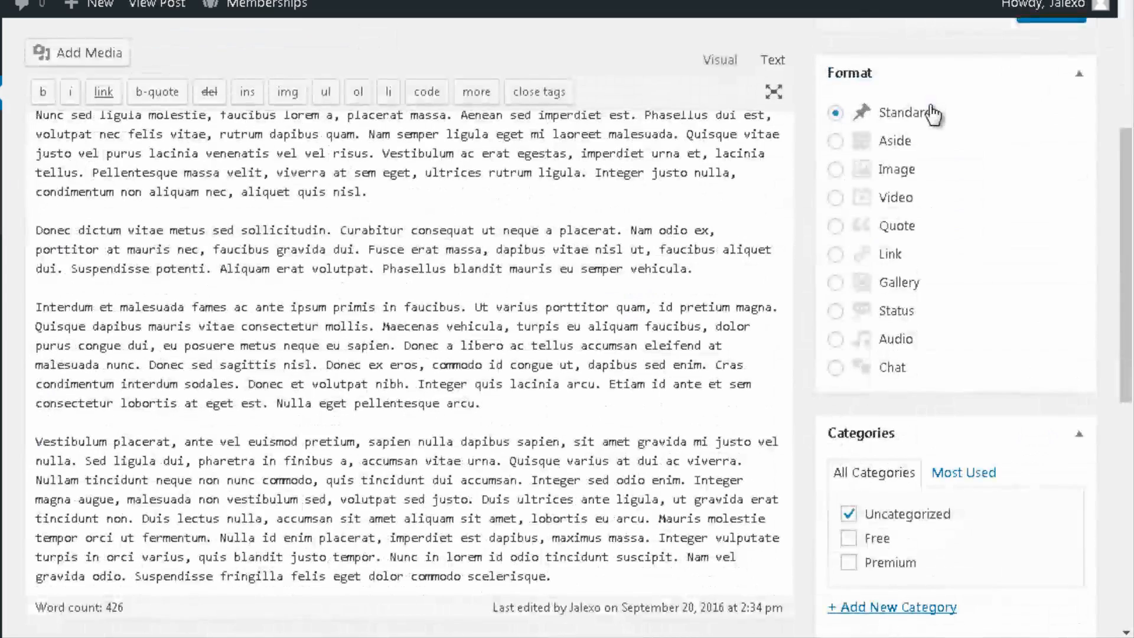
scroll(933, 151, down, 3)
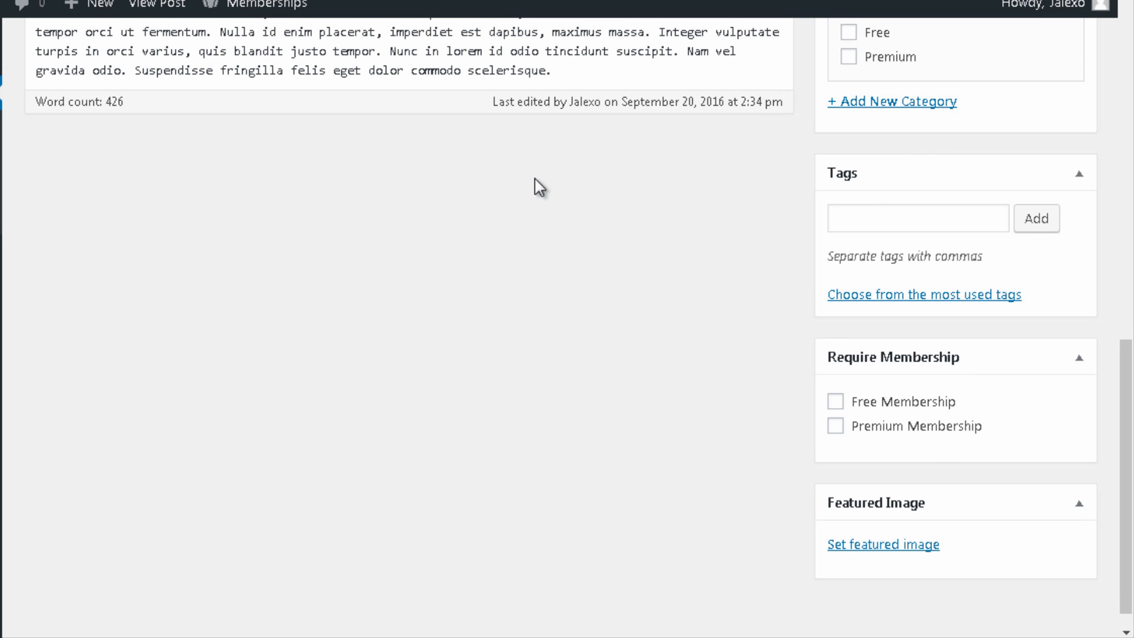
drag(940, 403, 932, 402)
click(835, 403)
click(836, 428)
scroll(597, 400, up, 7)
scroll(599, 422, up, 7)
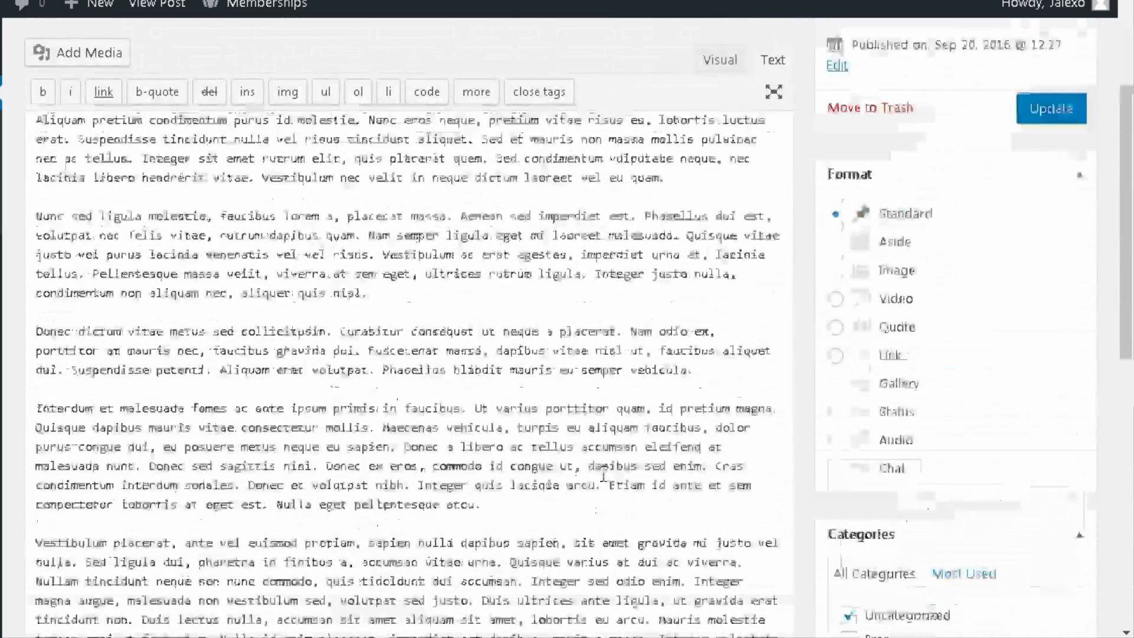
key(ctrl+s)
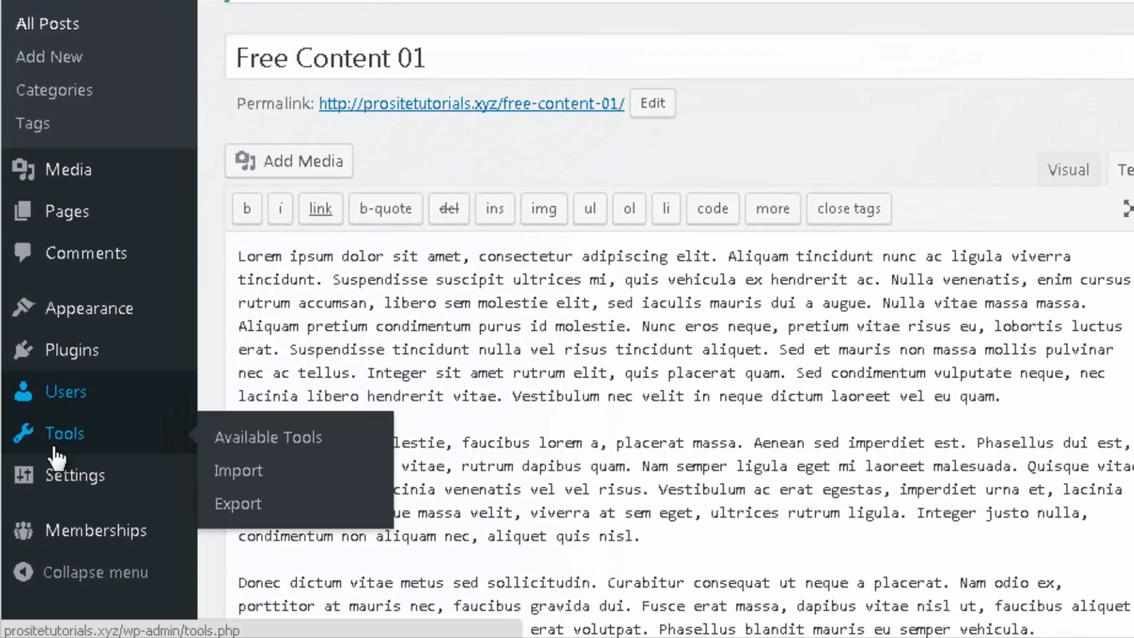
mouse_move(47, 530)
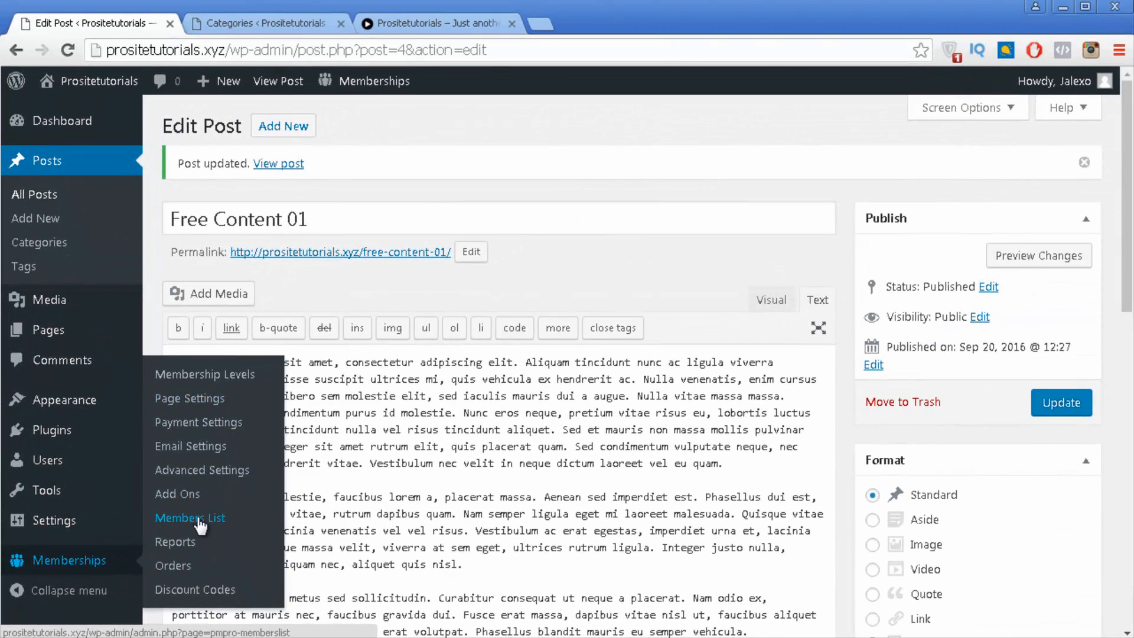
Step: Check the empty Members List and the Users list, then bring up the Add New User form
click(198, 518)
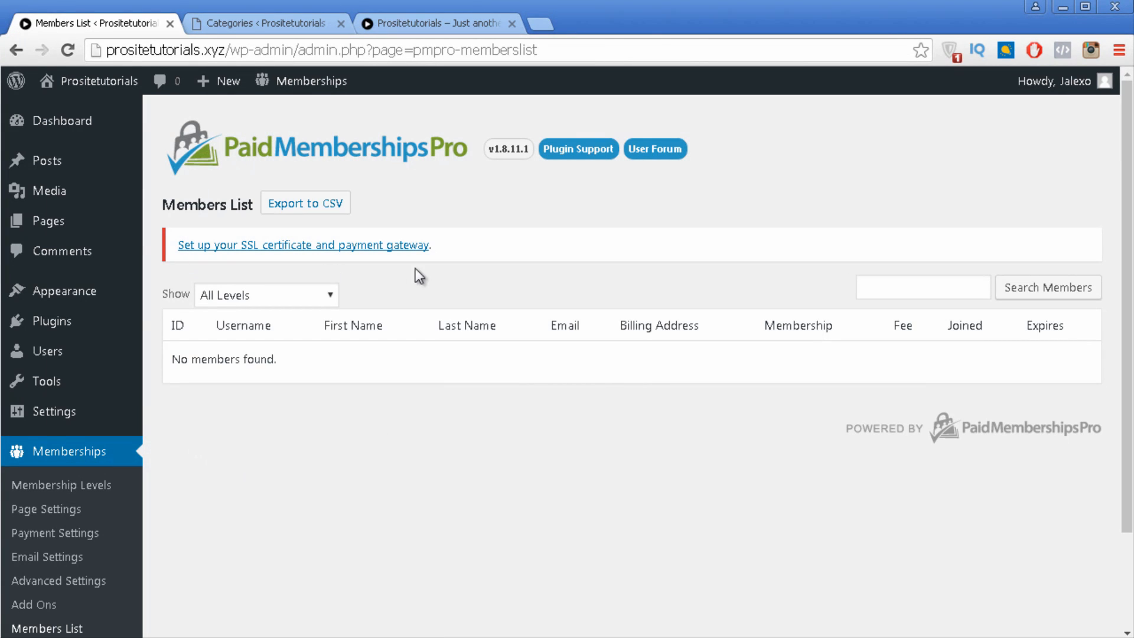
mouse_move(65, 355)
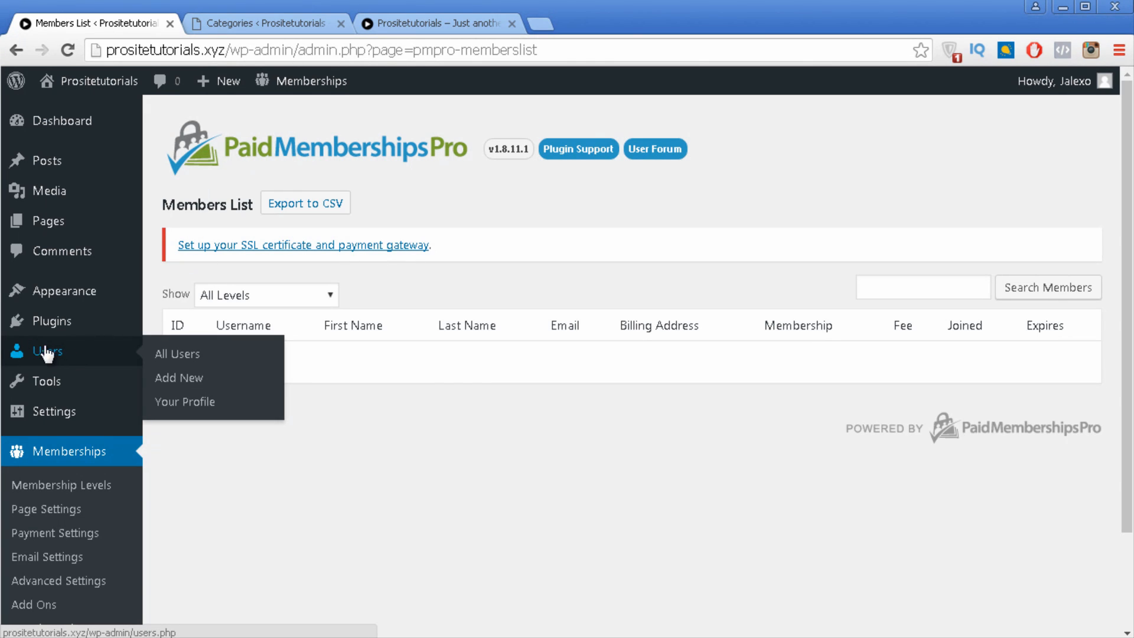
click(166, 353)
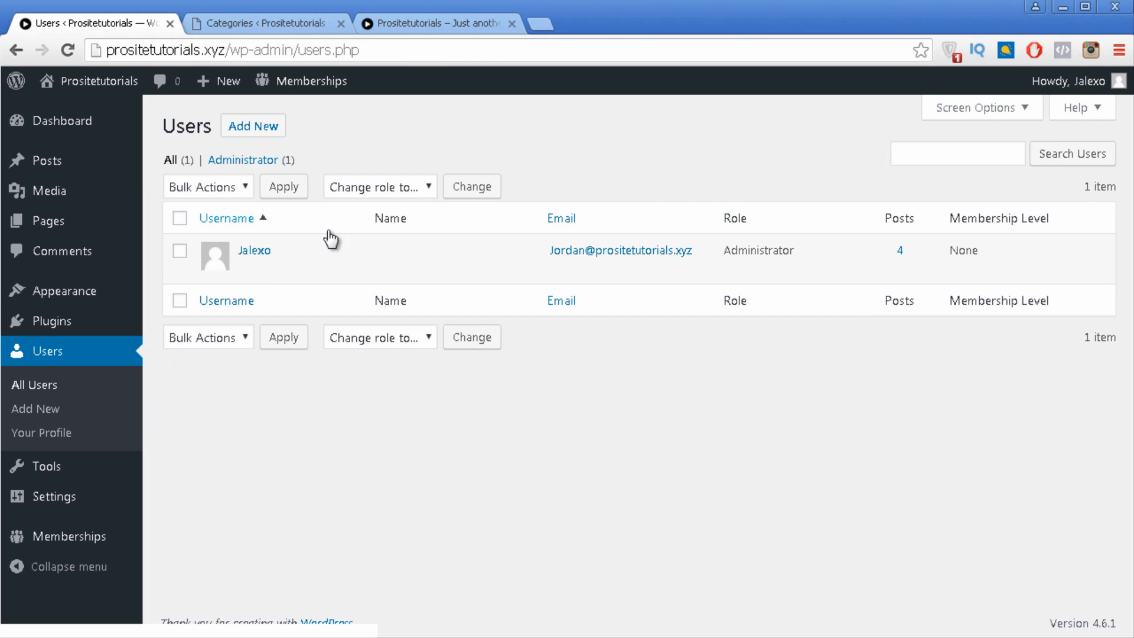
mouse_move(332, 263)
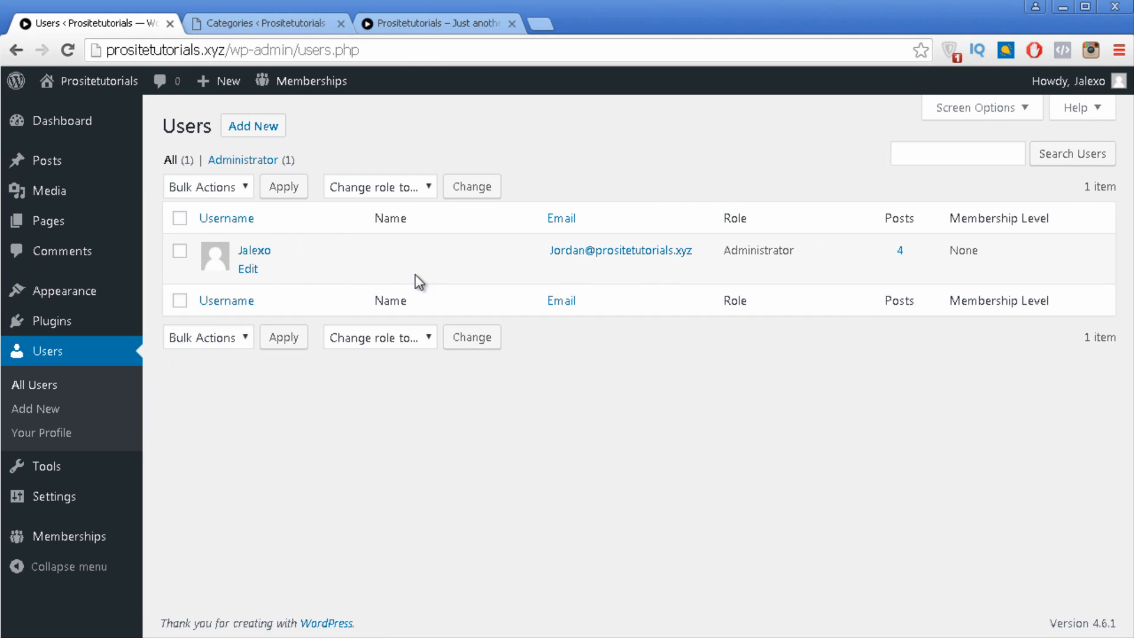
click(272, 125)
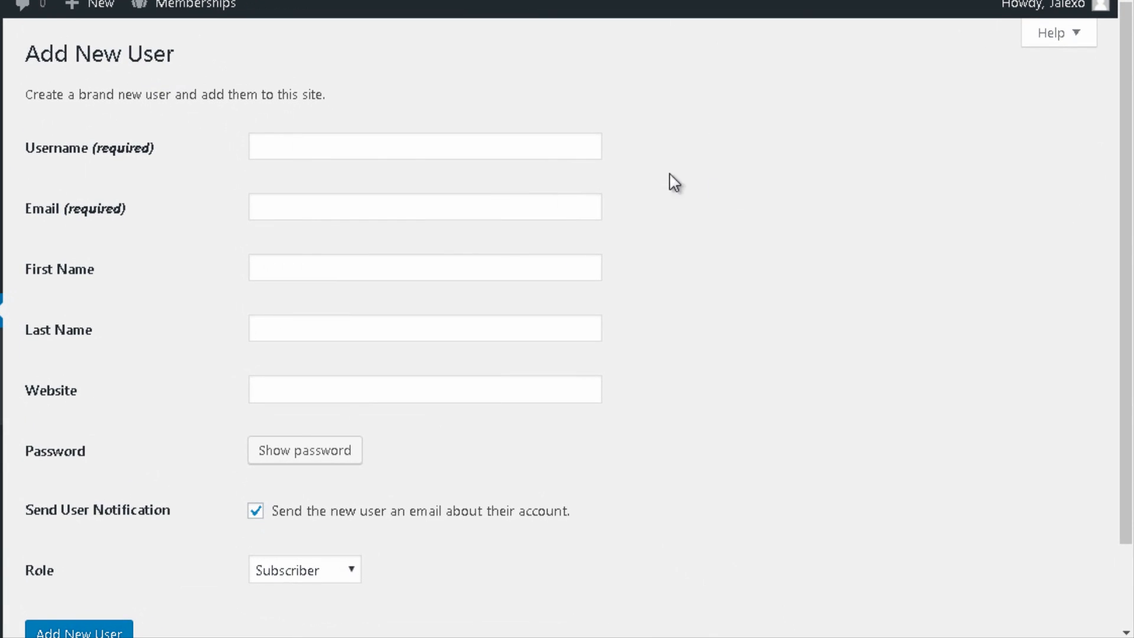
Step: Enter the new user's username, e-mail address, and first and last name
click(557, 163)
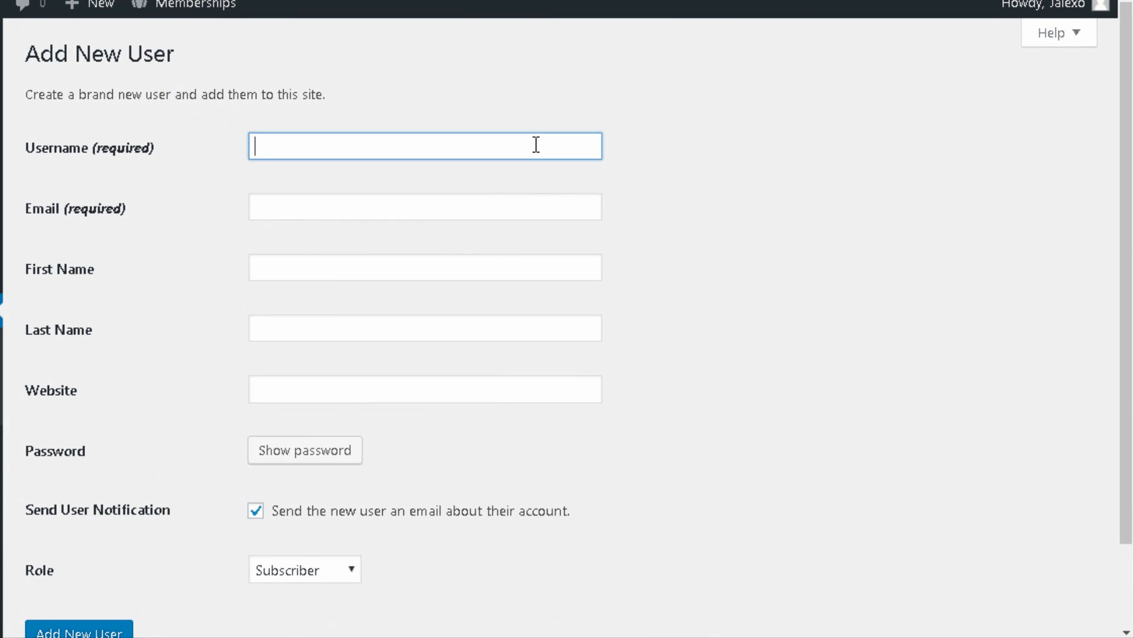
key(Tab)
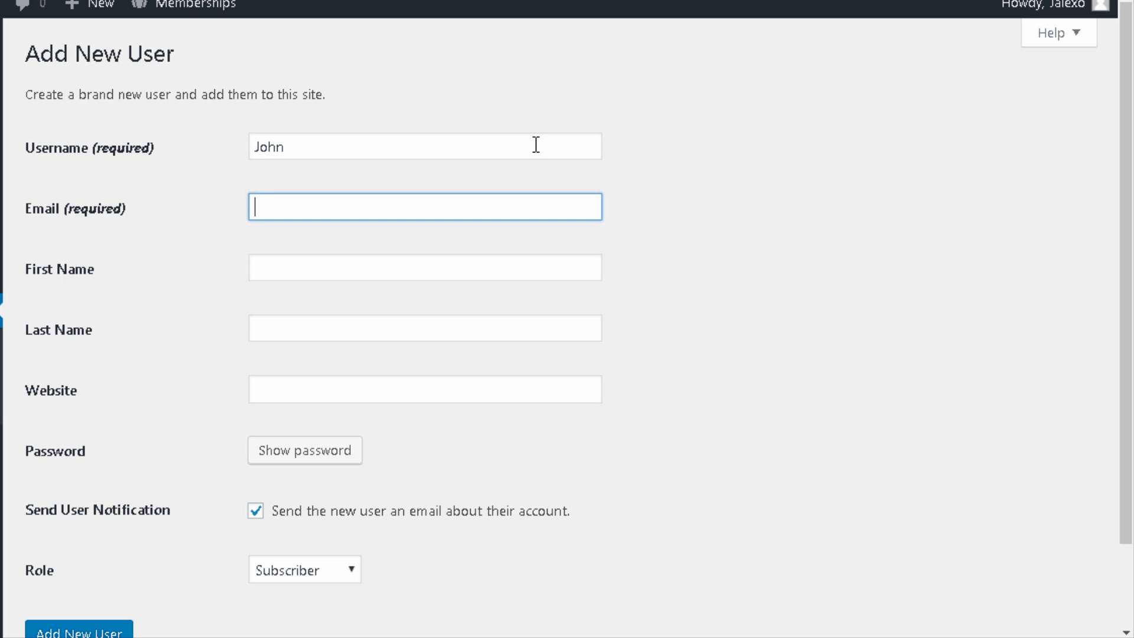
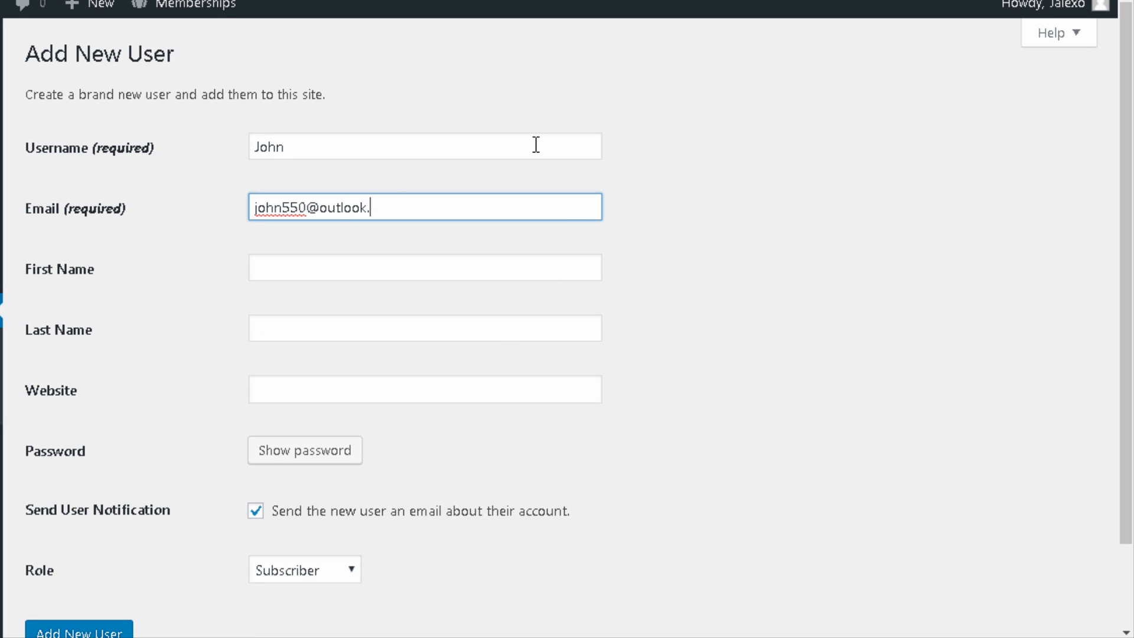
click(513, 290)
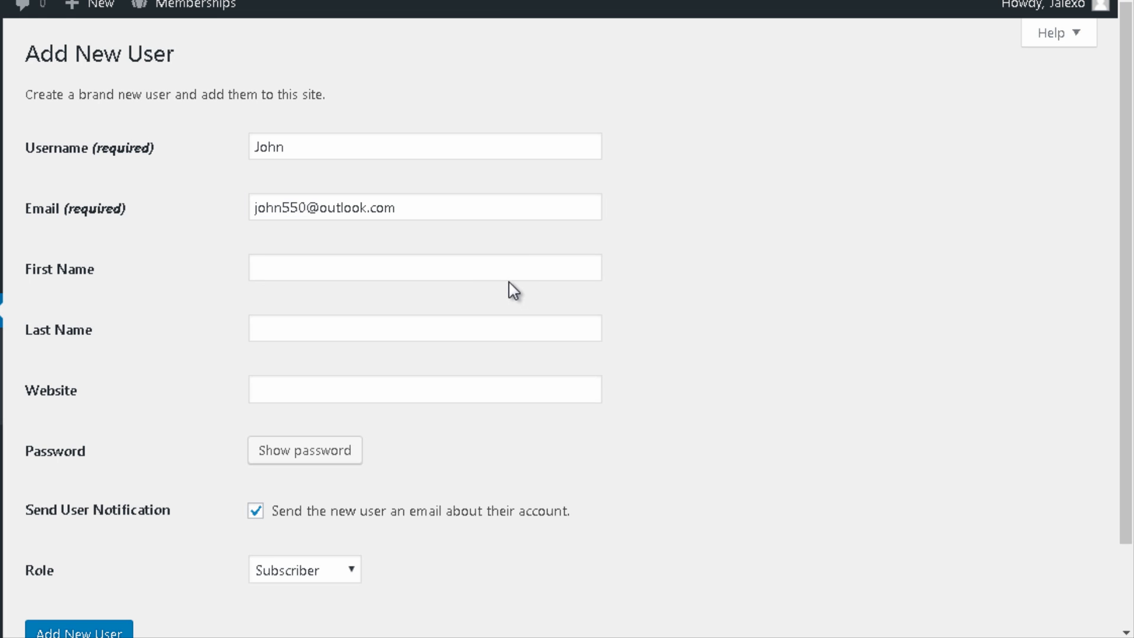
click(511, 268)
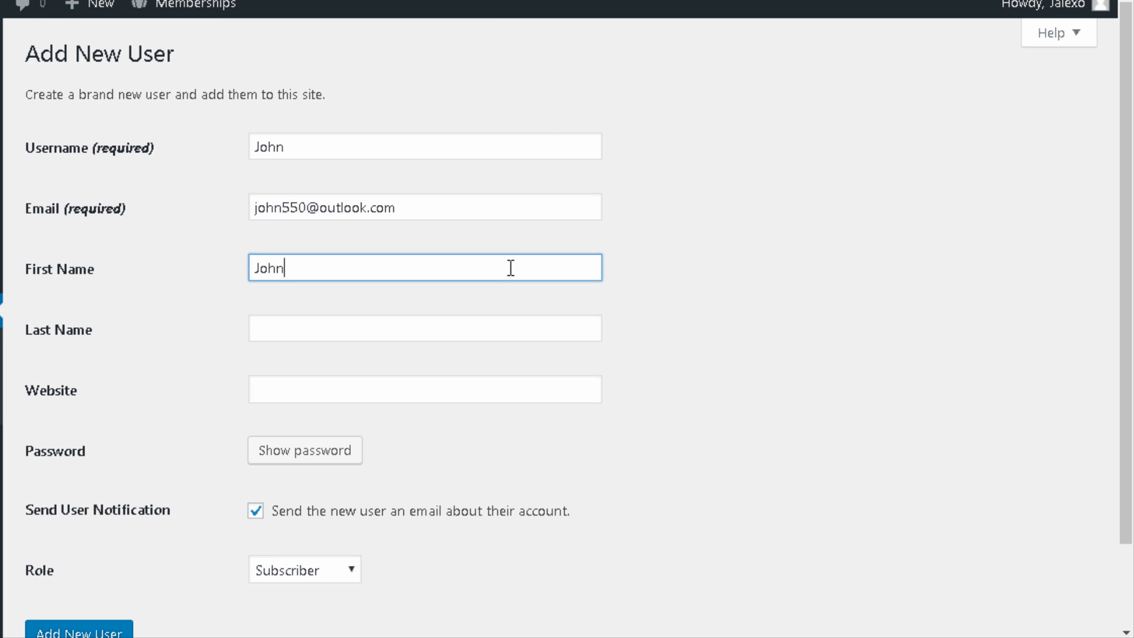
key(Tab)
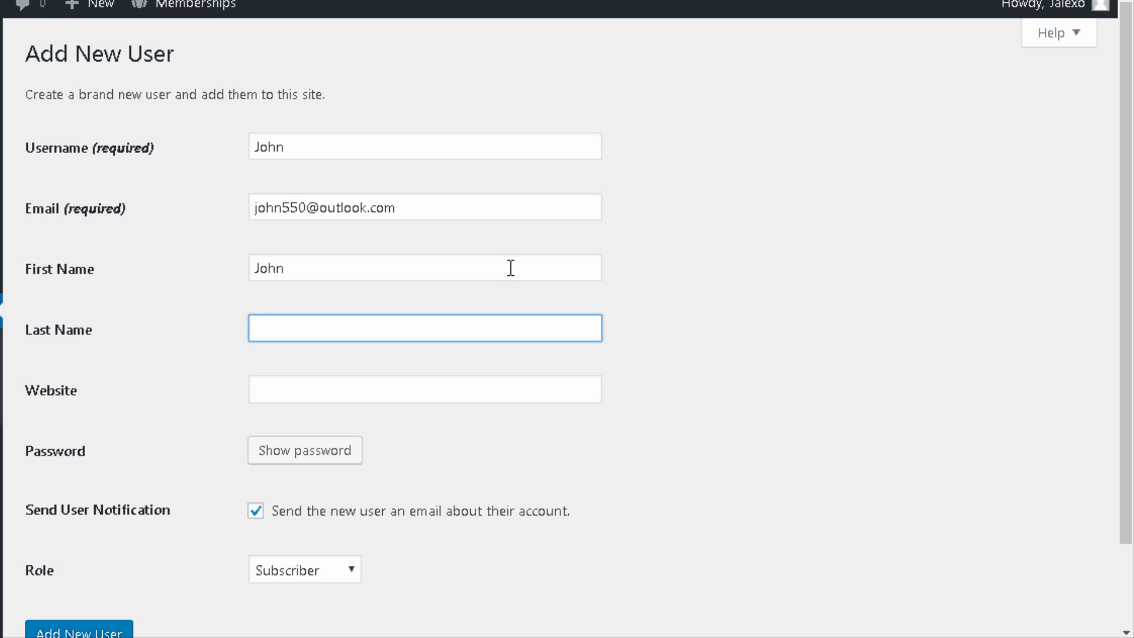
Step: Set a weak password, confirm its use, and create the Subscriber account
scroll(739, 472, down, 2)
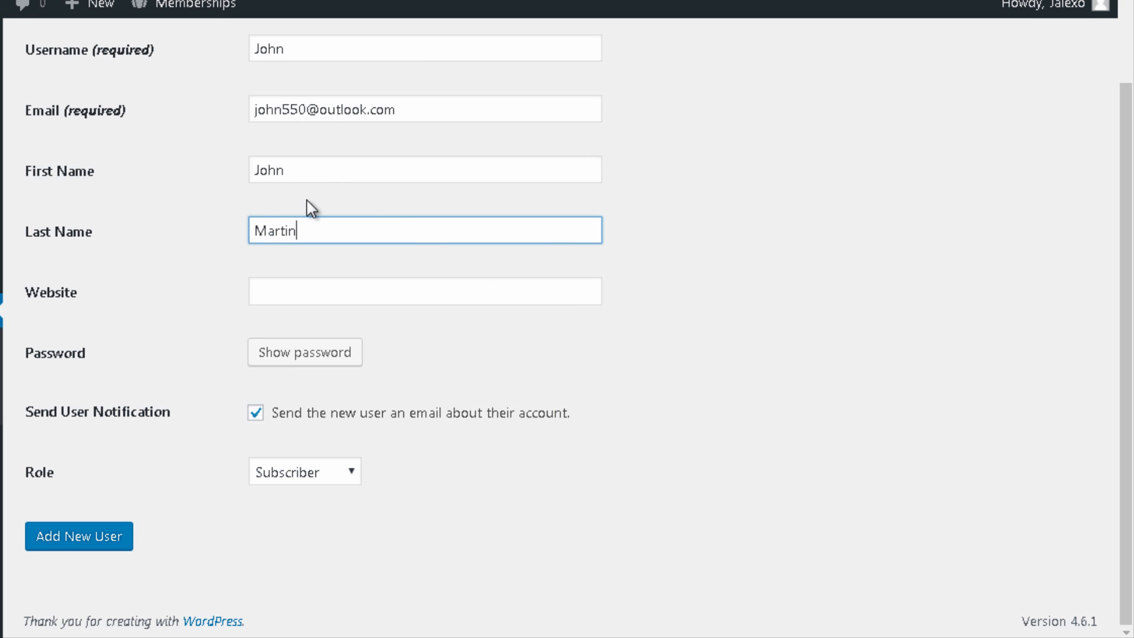
click(267, 350)
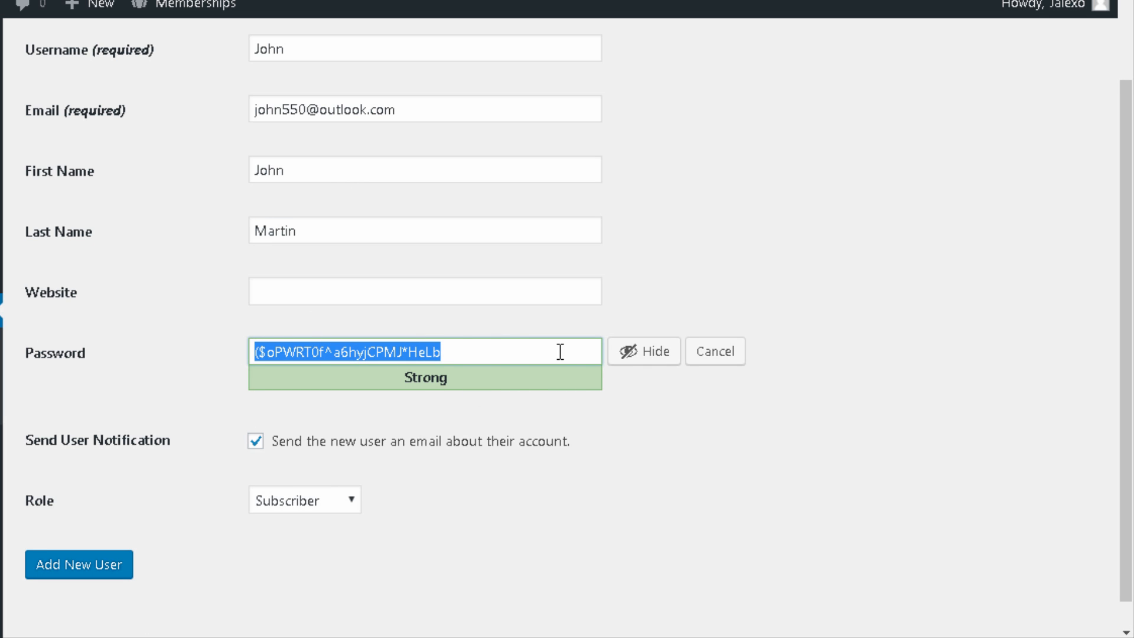
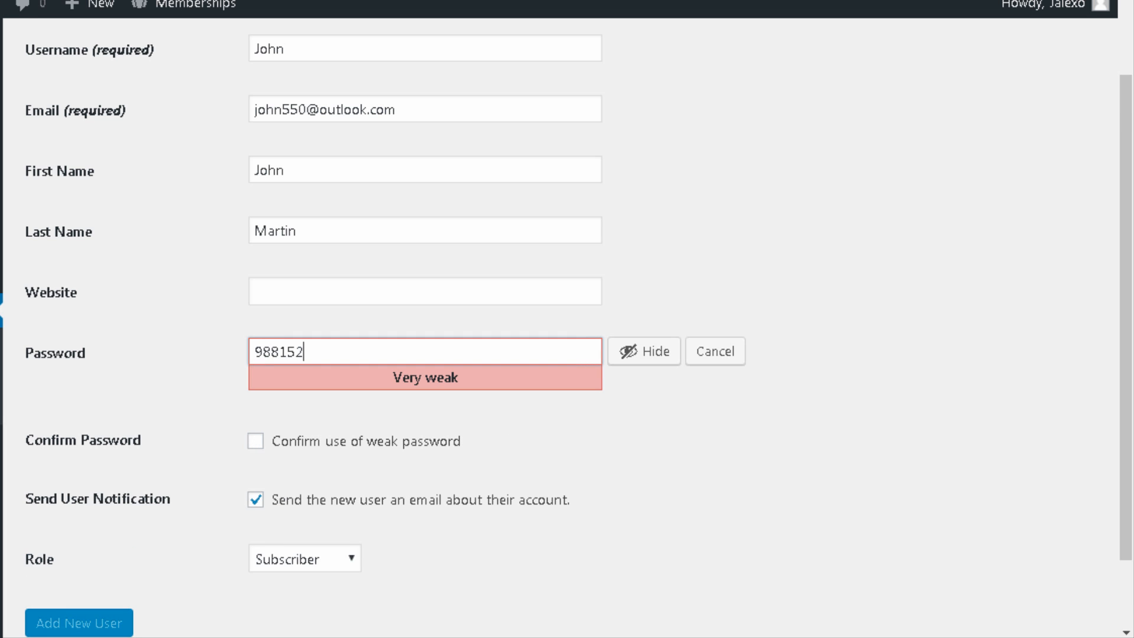
click(337, 442)
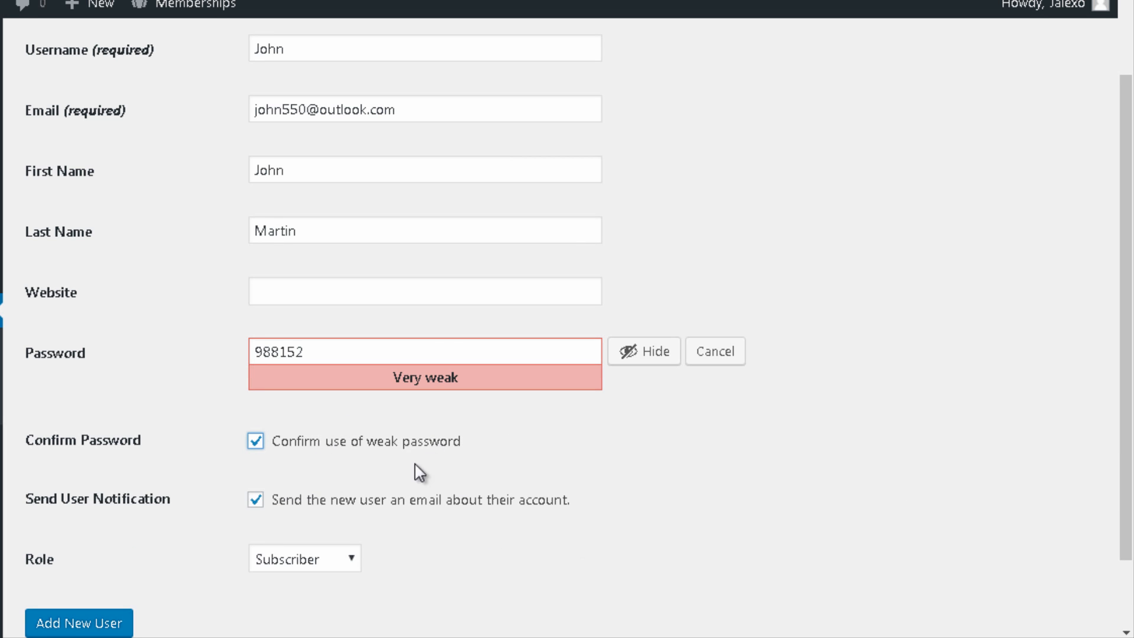
scroll(156, 304, down, 3)
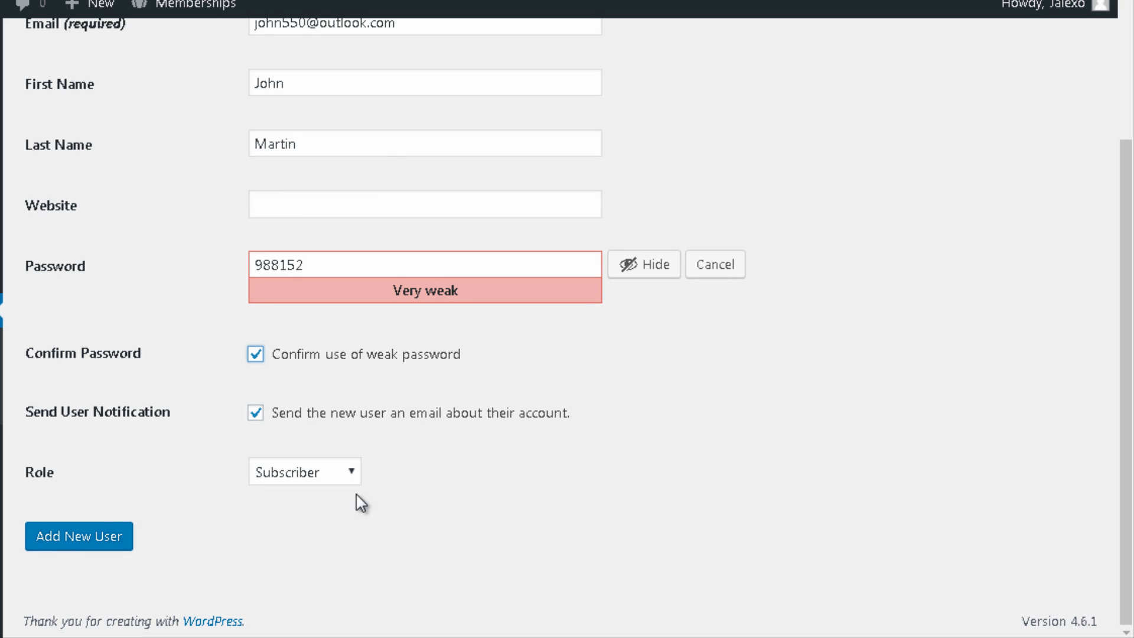
click(313, 481)
drag(112, 413, 92, 415)
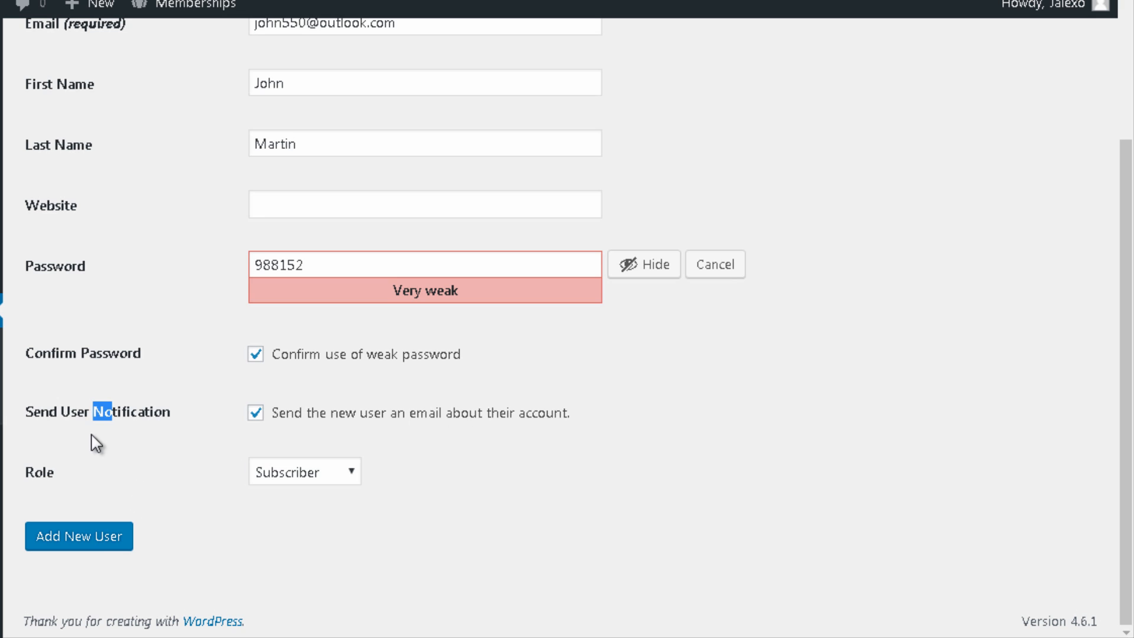
click(95, 545)
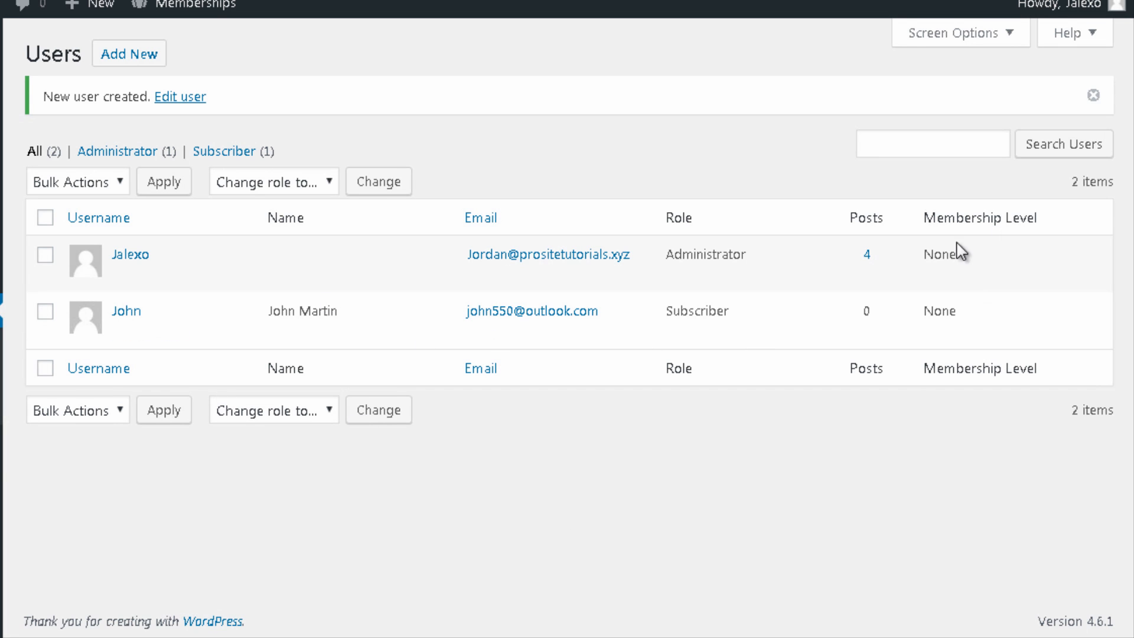
Step: Set the new user's Current Level to Free Membership and update the user
mouse_move(919, 329)
click(122, 333)
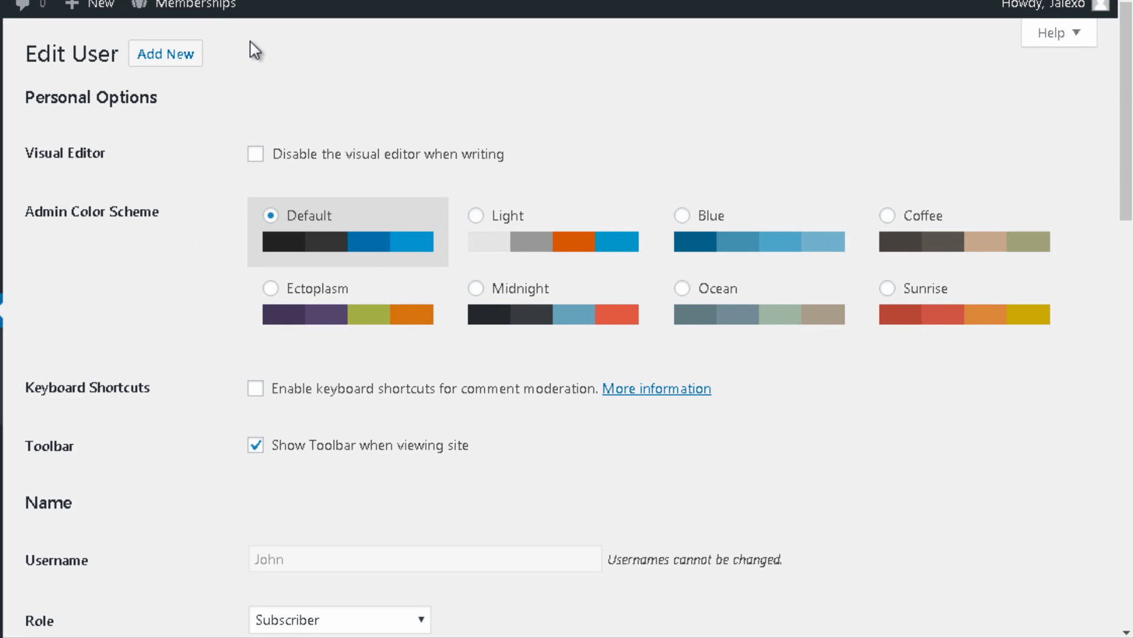
scroll(253, 68, down, 10)
scroll(252, 64, down, 10)
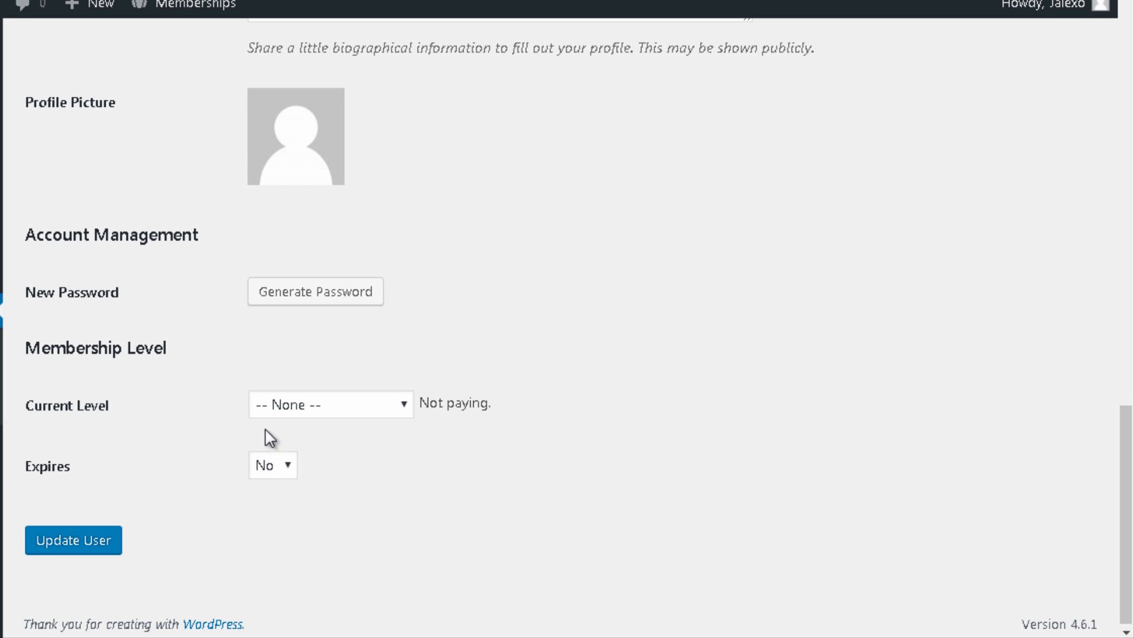
click(268, 413)
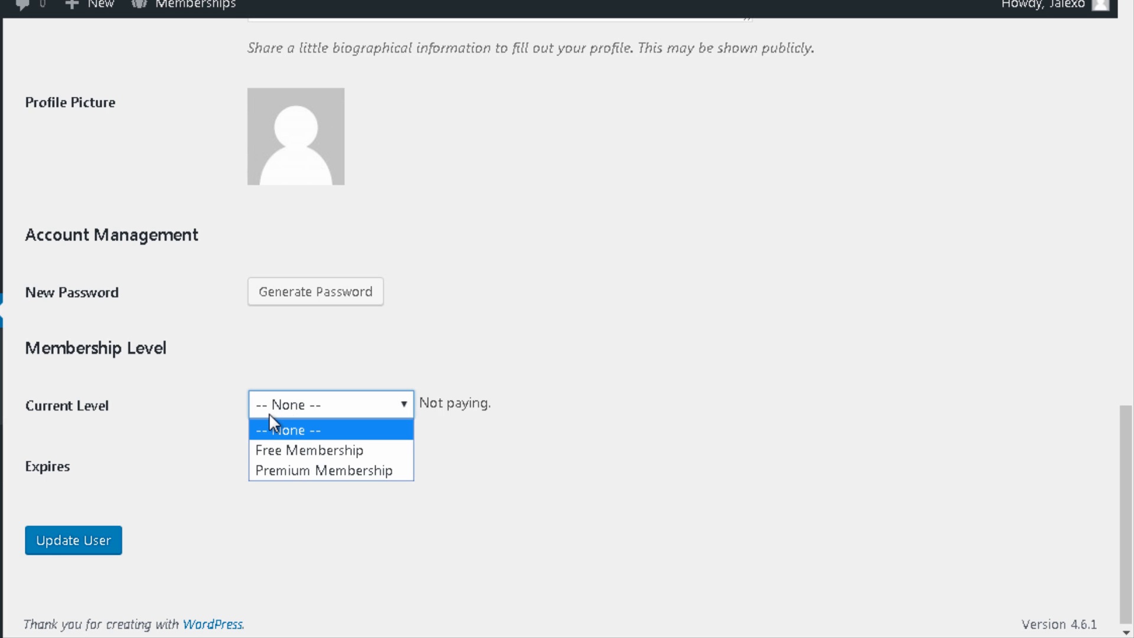
click(281, 449)
scroll(285, 455, down, 3)
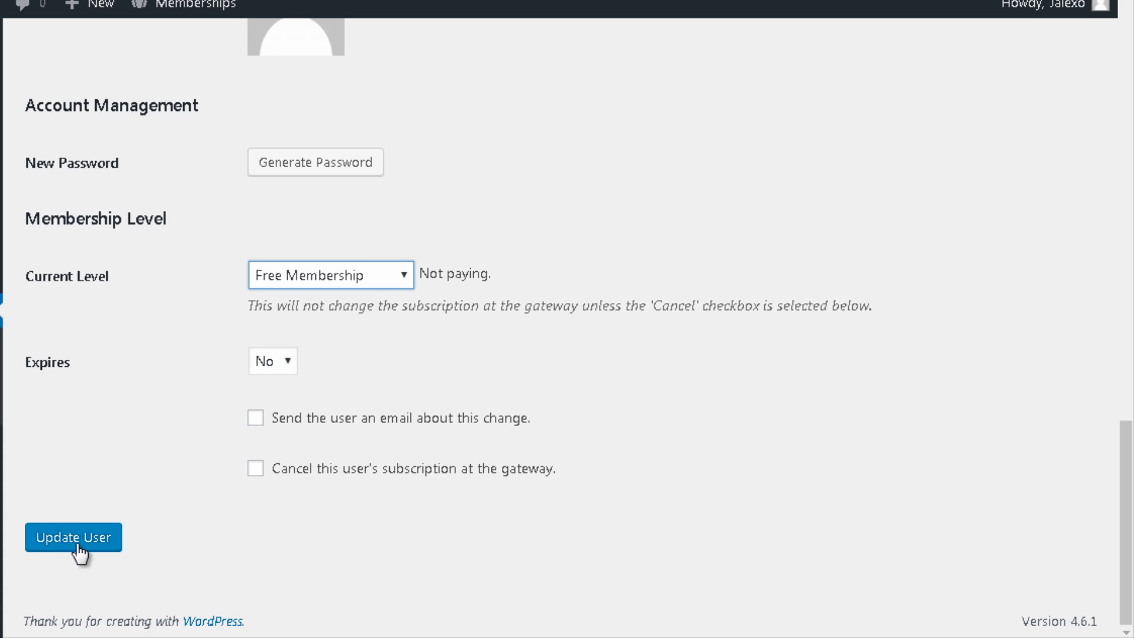
click(41, 543)
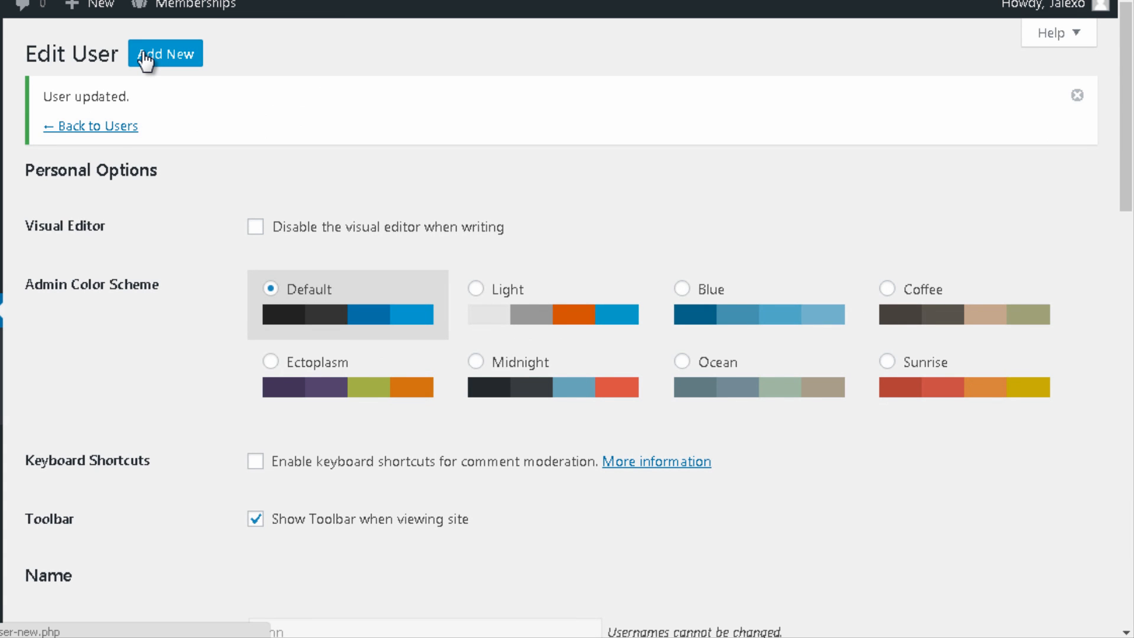
Step: Start another new user and enter its username, e-mail address, and first and last name
click(142, 53)
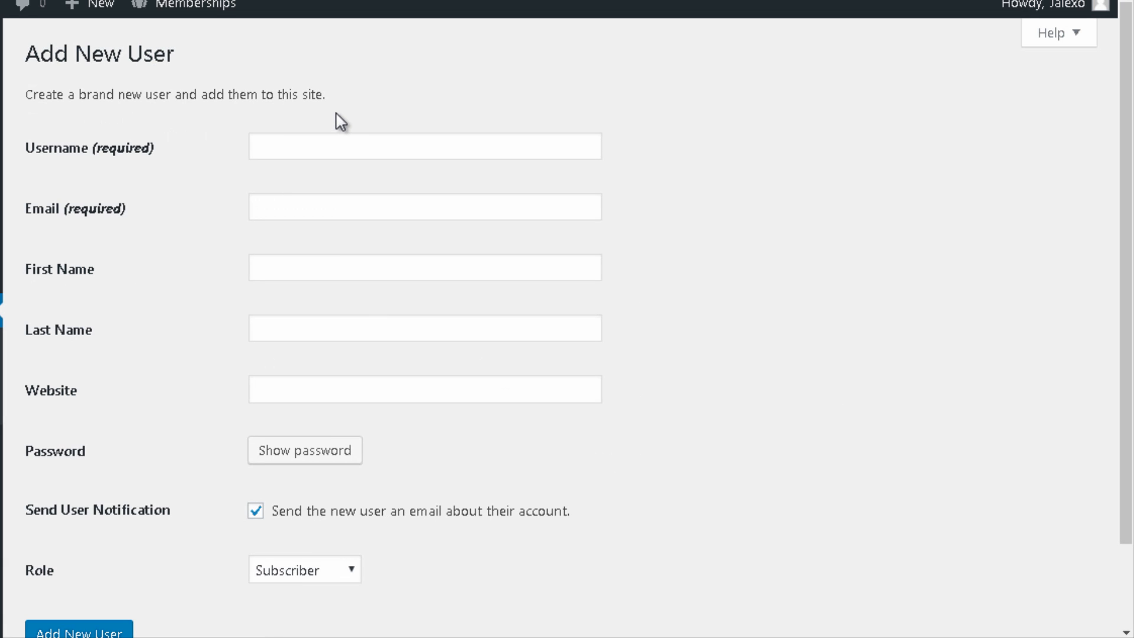
click(335, 143)
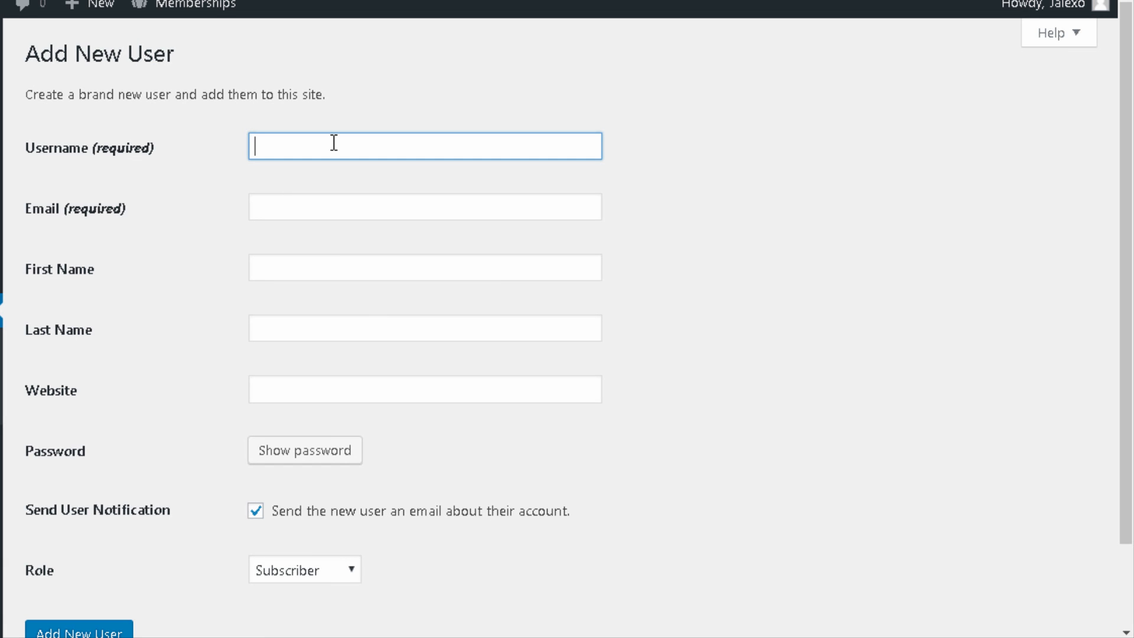
text(Anotpon)
key(BackSpace)
key(BackSpace)
key(BackSpace)
click(272, 209)
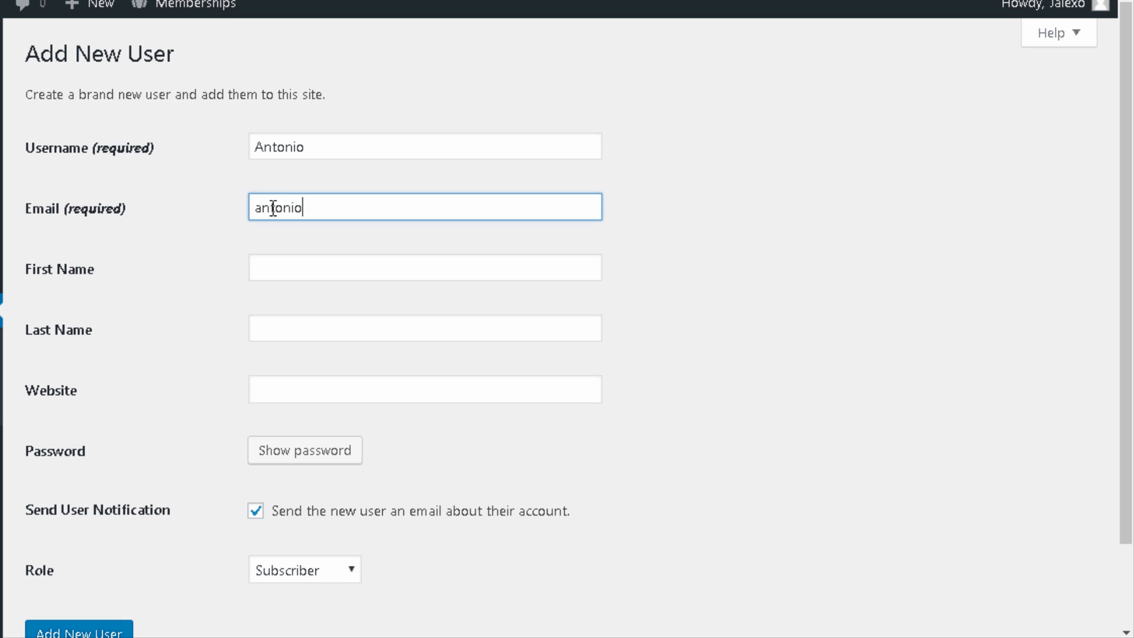
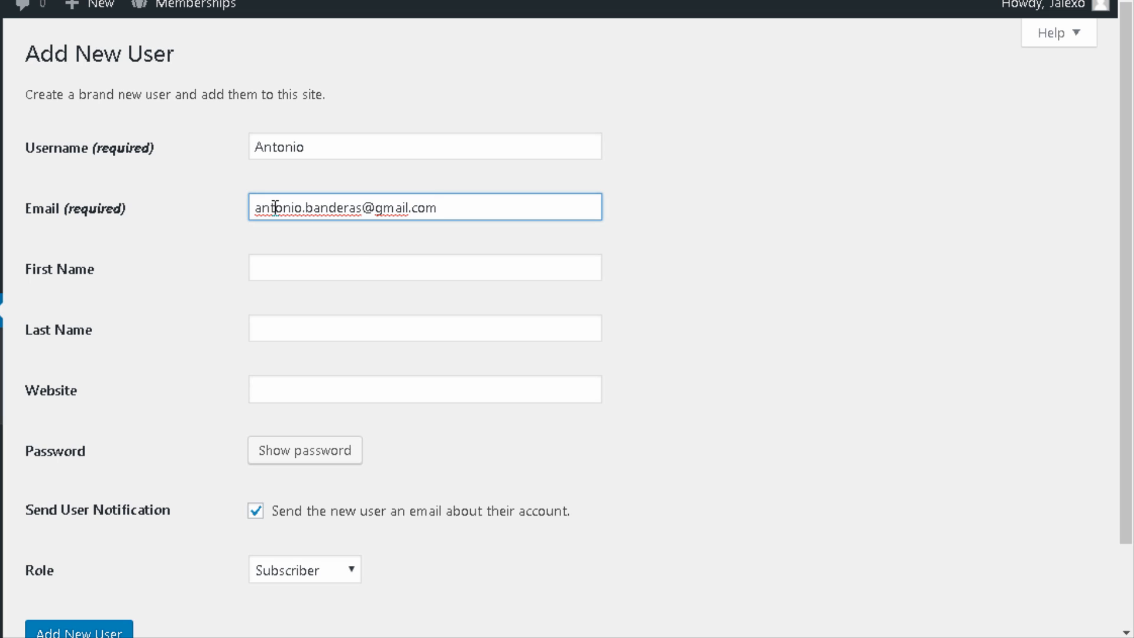
click(350, 256)
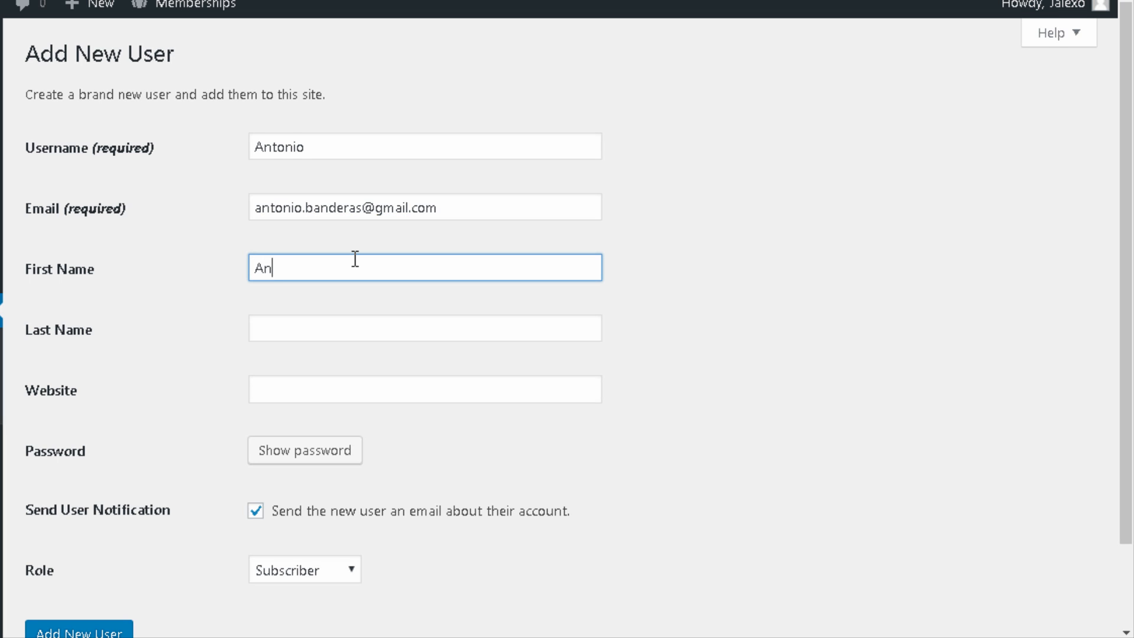
text(Antonio)
key(Tab)
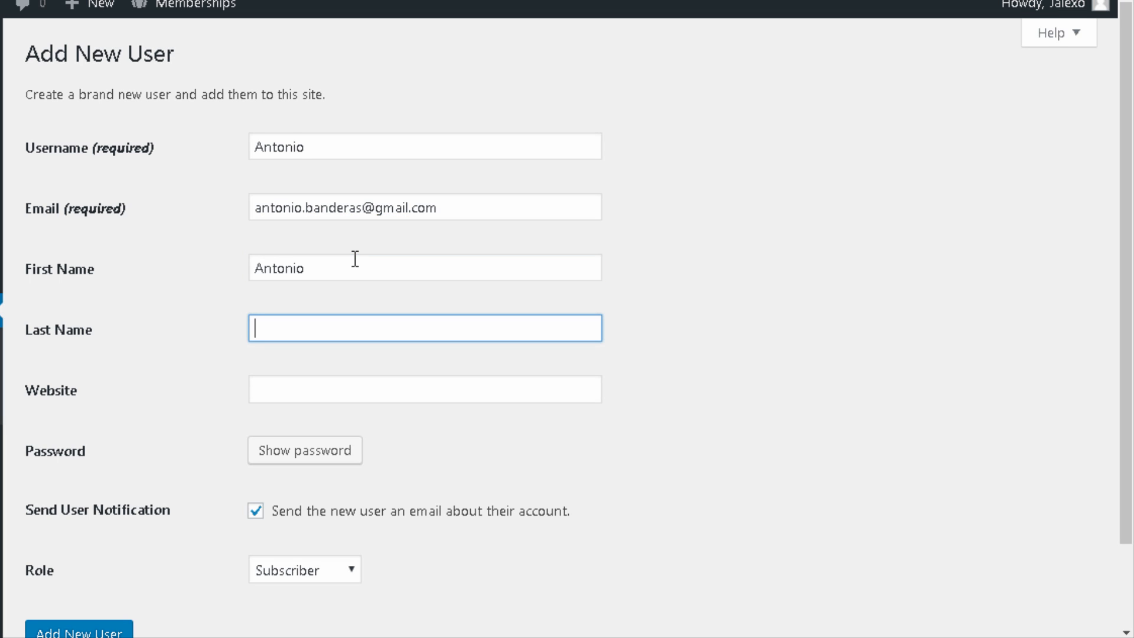
text(Banderas)
Step: Replace the generated password with a weak one, confirm it, and create the account
scroll(352, 402, down, 2)
click(330, 357)
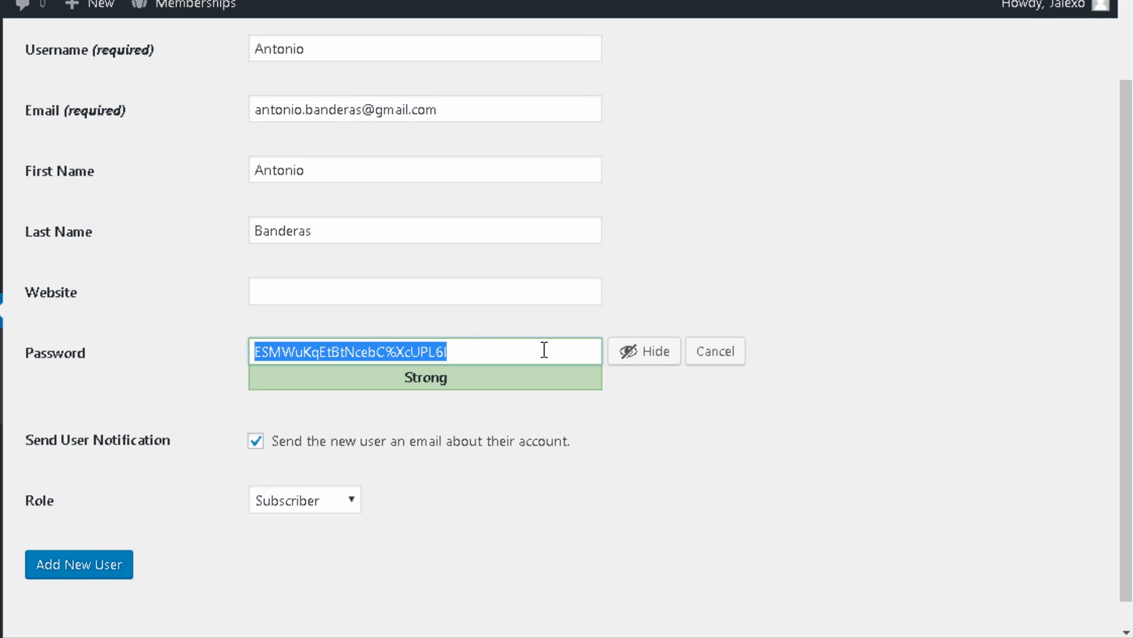
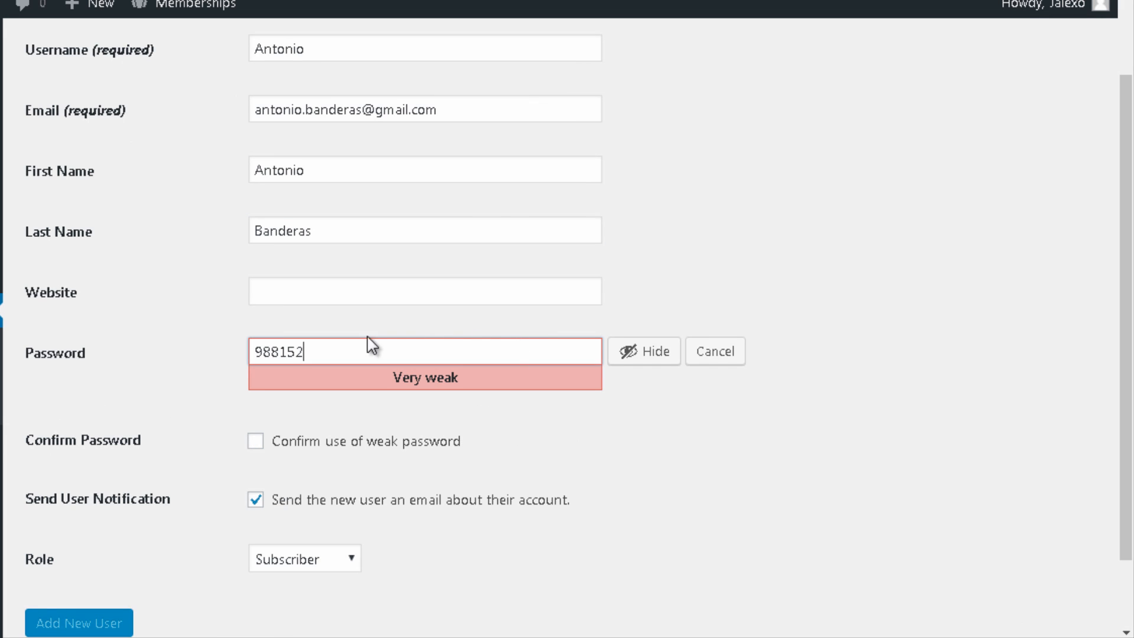
click(429, 444)
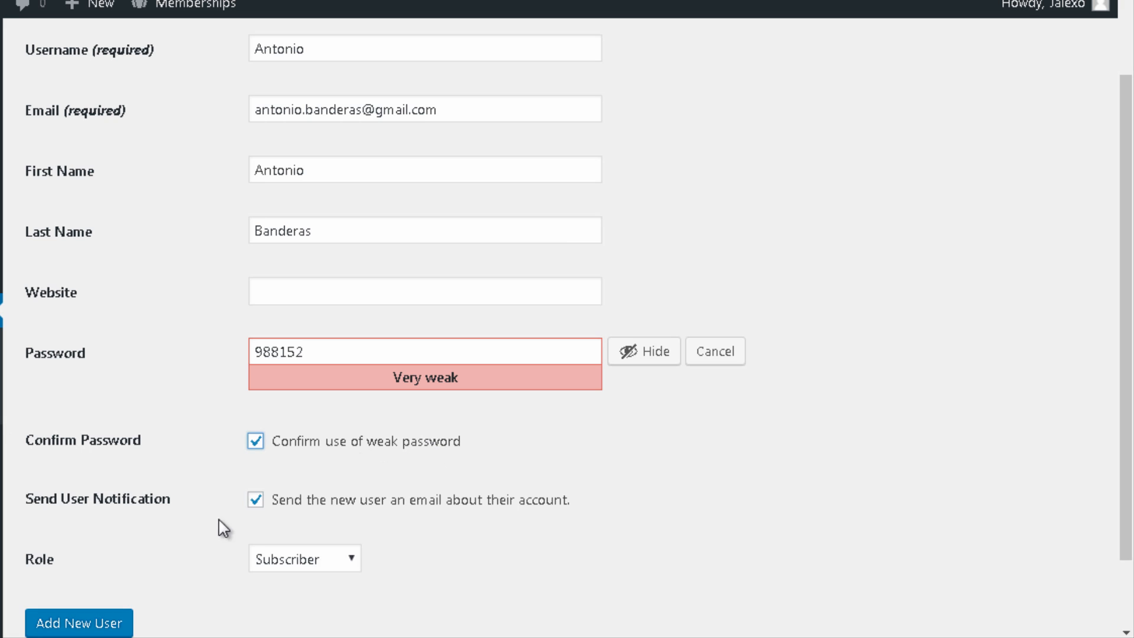
click(121, 621)
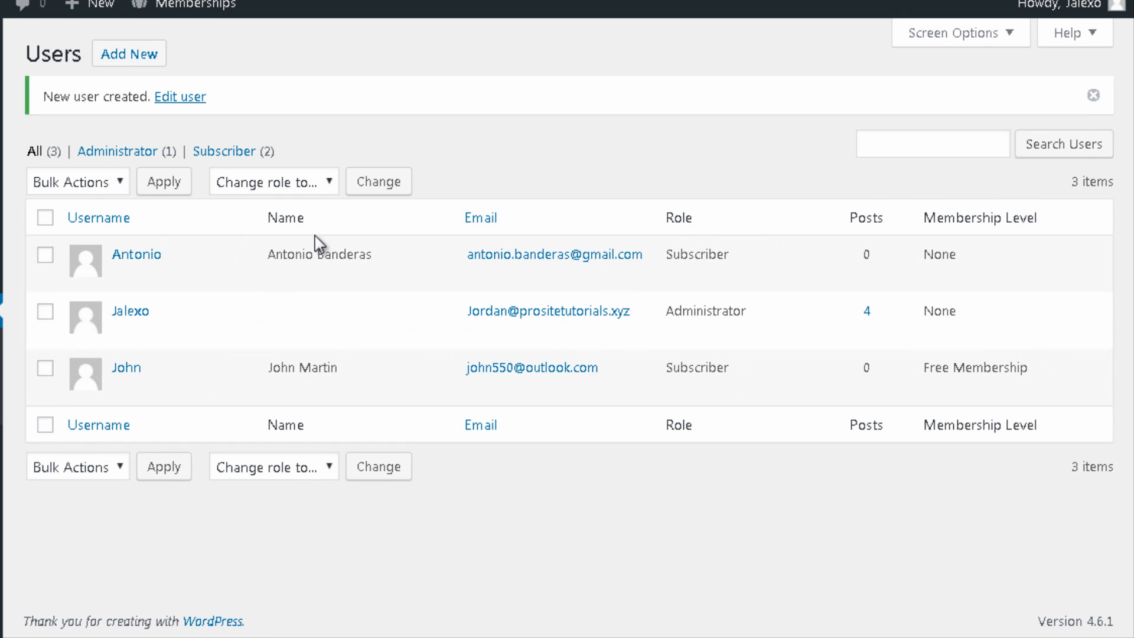
Step: Set the third user's Current Level to Premium Membership and update the user
click(124, 276)
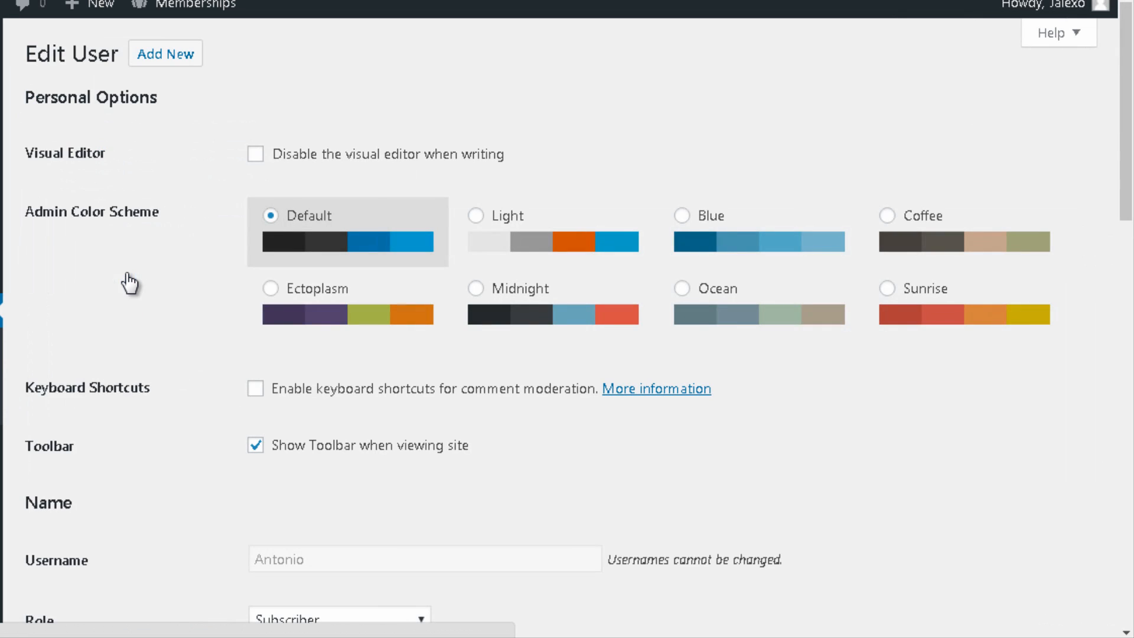
scroll(456, 101, down, 8)
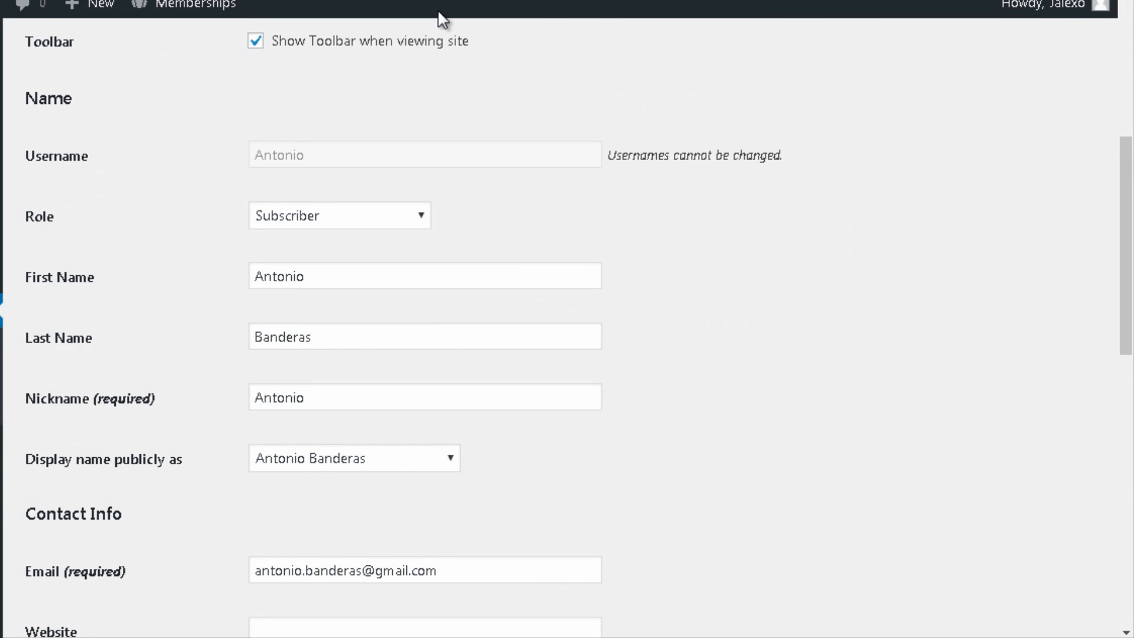
scroll(438, 25, down, 3)
scroll(268, 400, down, 8)
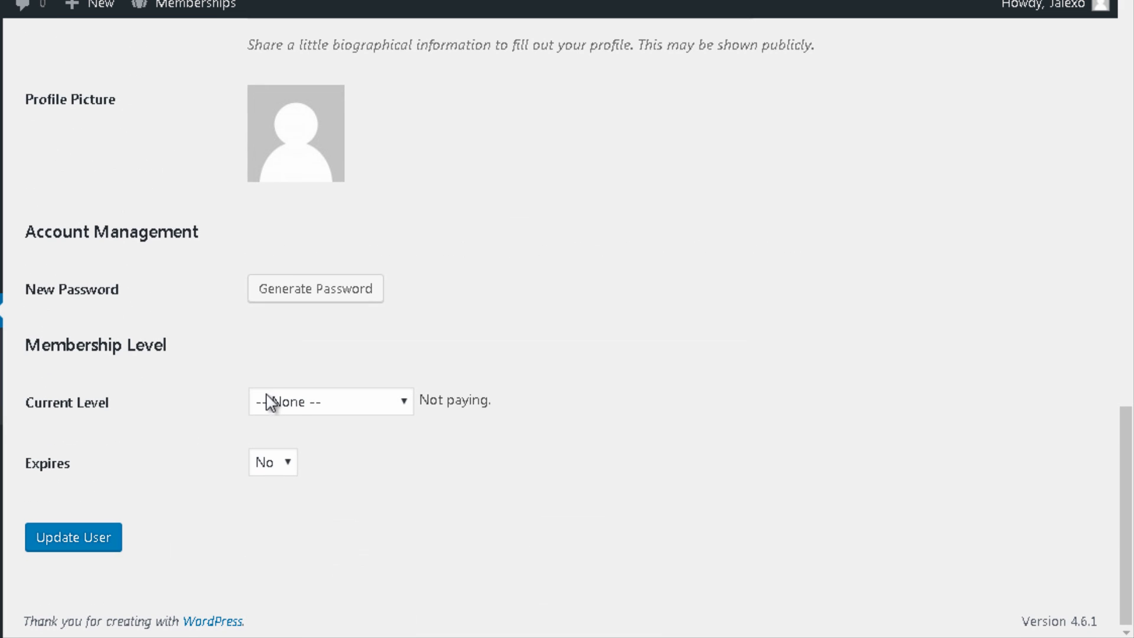
click(294, 405)
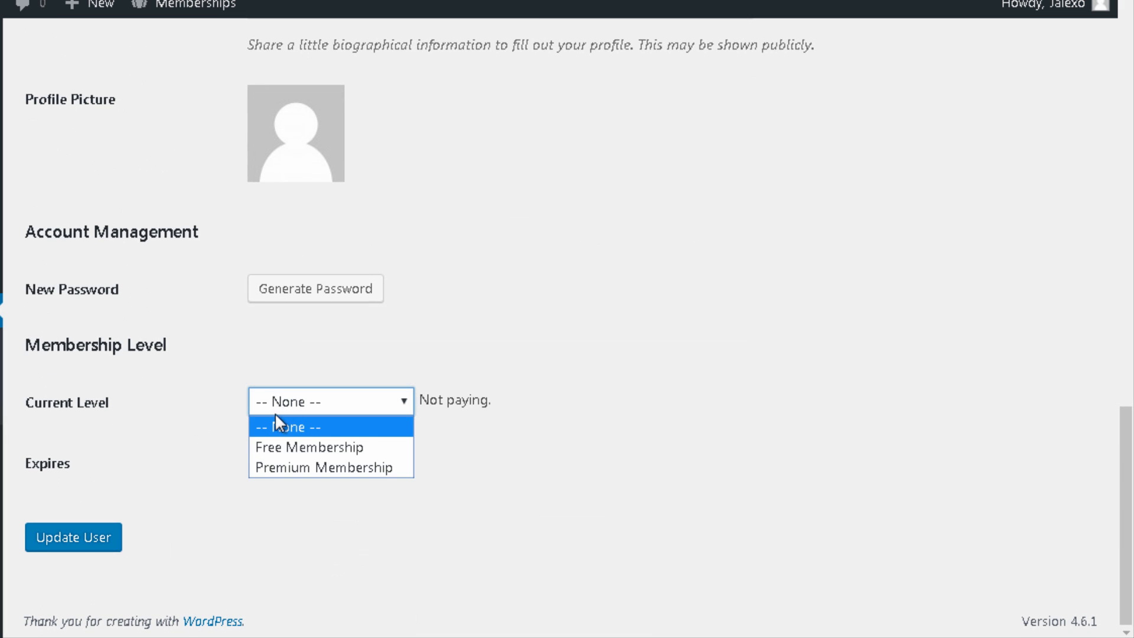
click(261, 467)
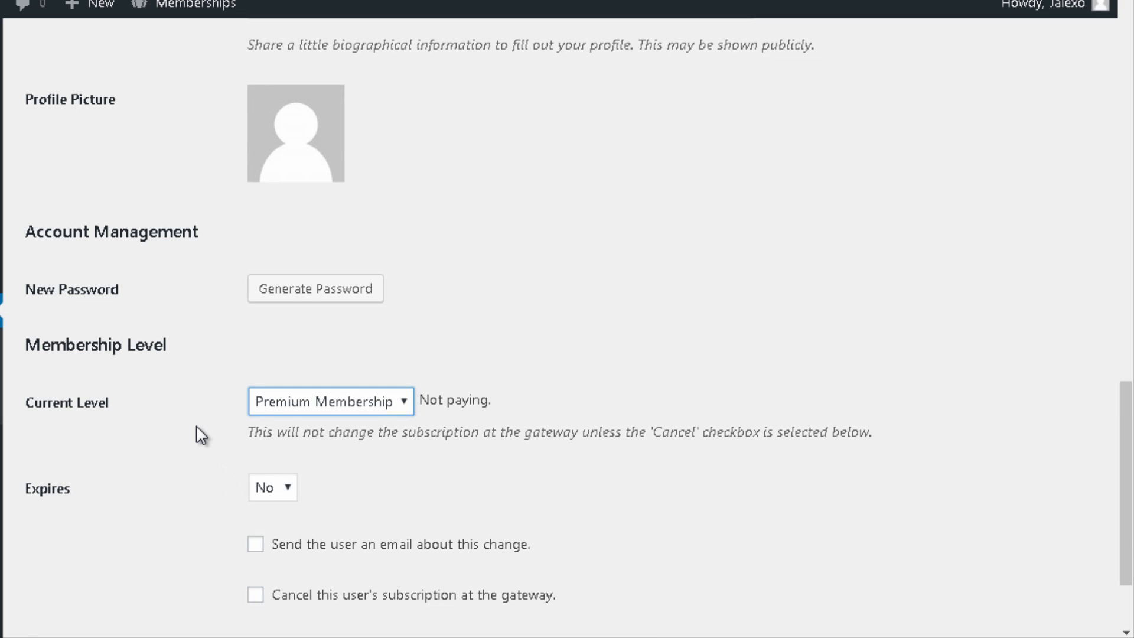
scroll(201, 435, down, 2)
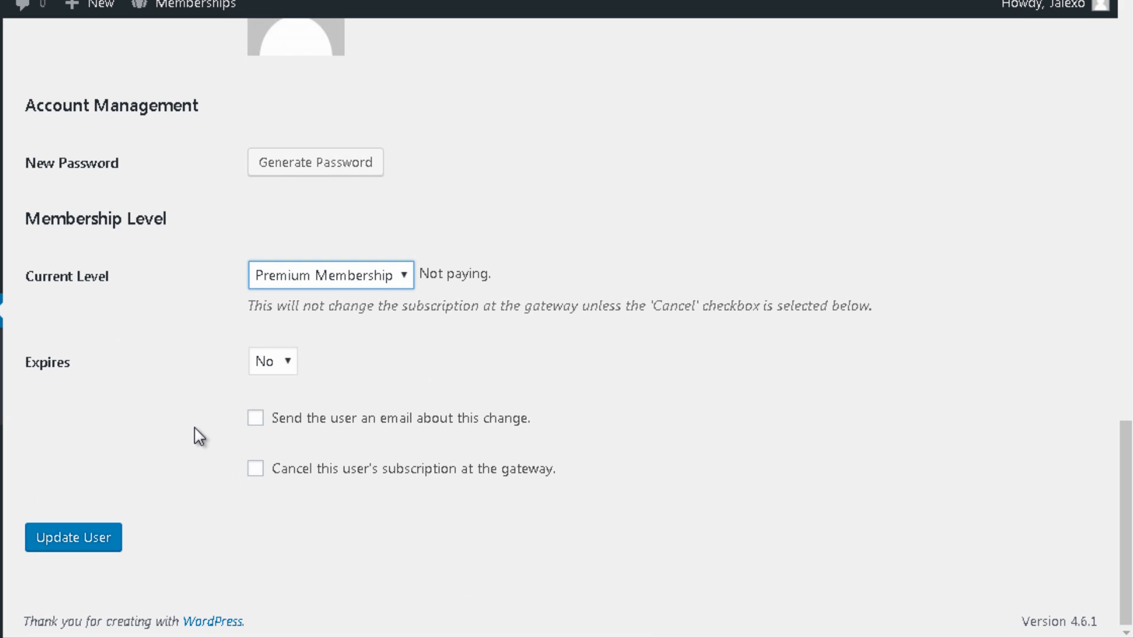
click(73, 538)
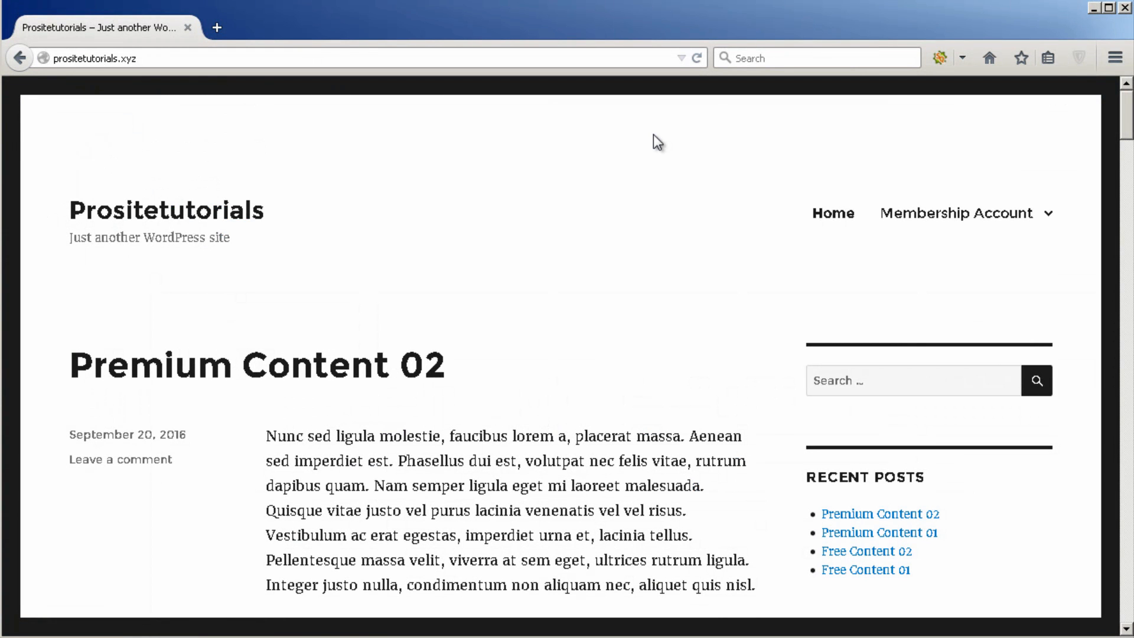
Step: Log in from the Meta widget as the free member using the saved username and password
scroll(672, 171, down, 12)
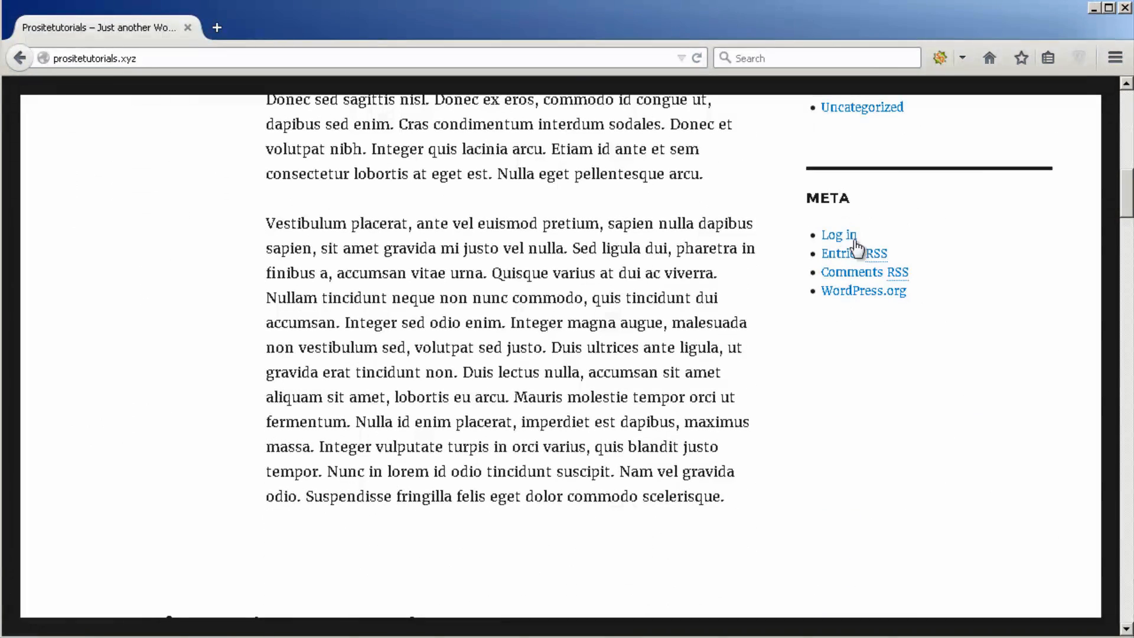
click(854, 242)
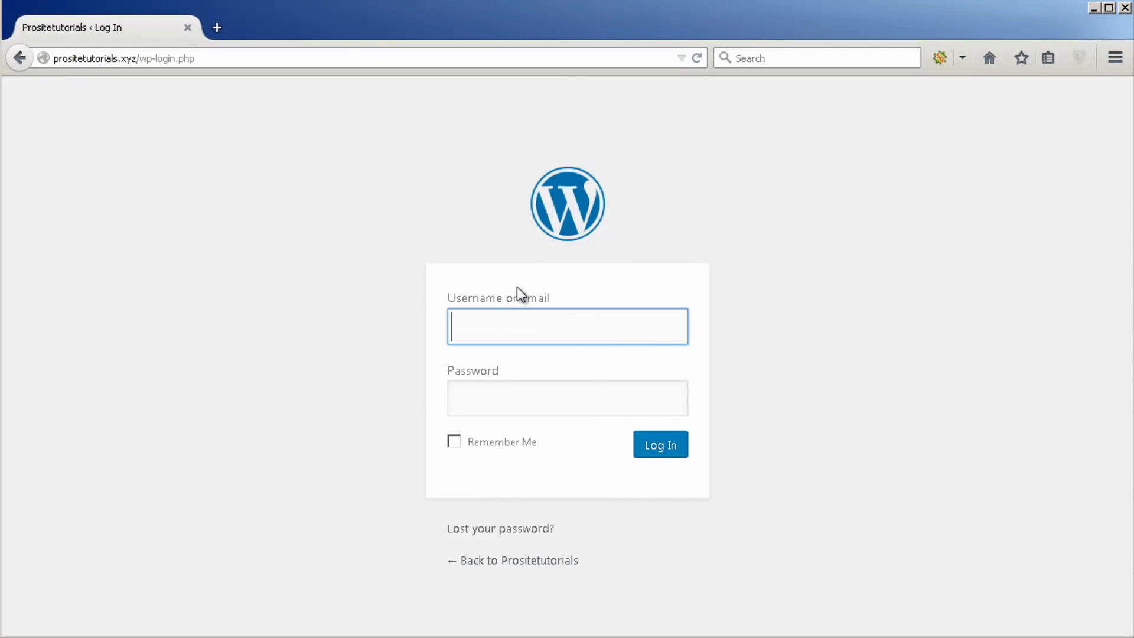
click(533, 333)
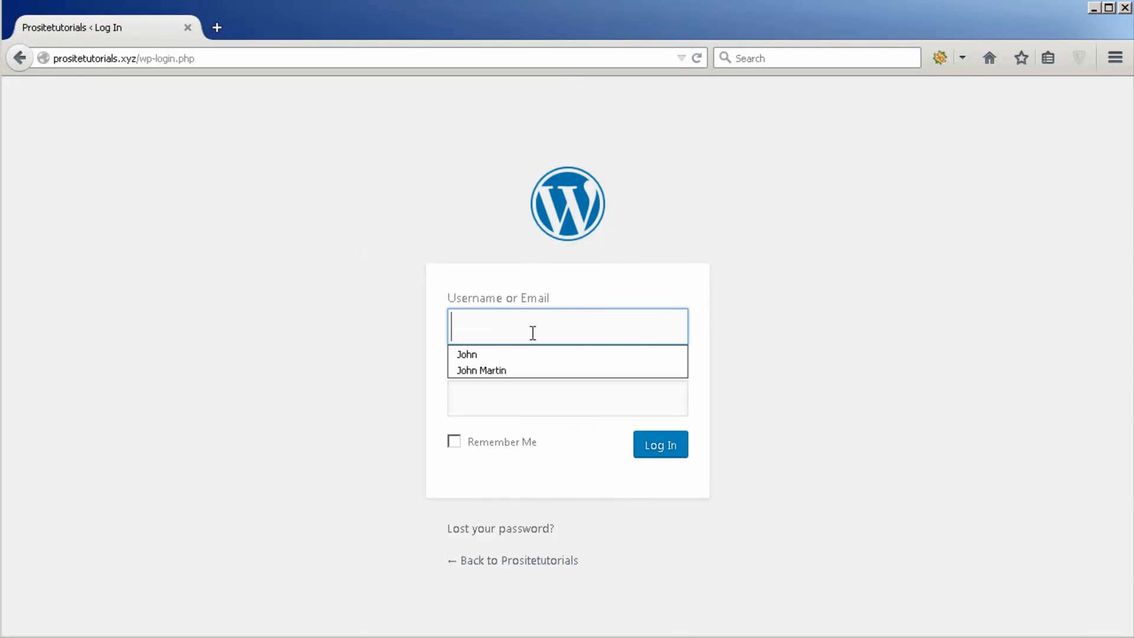
click(532, 355)
click(527, 394)
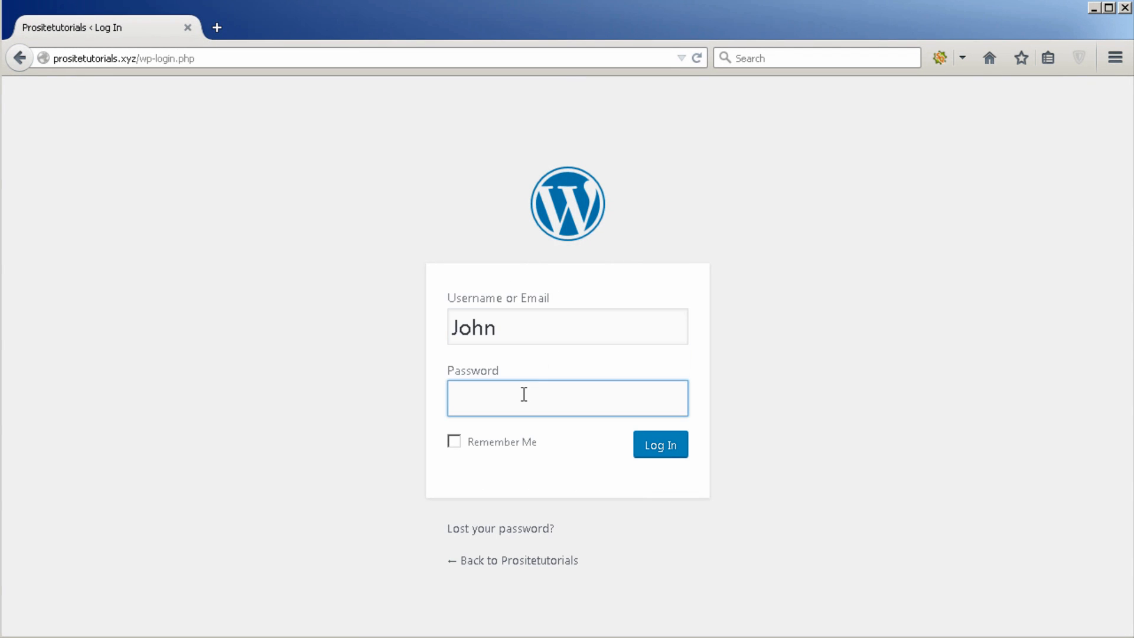
text(******)
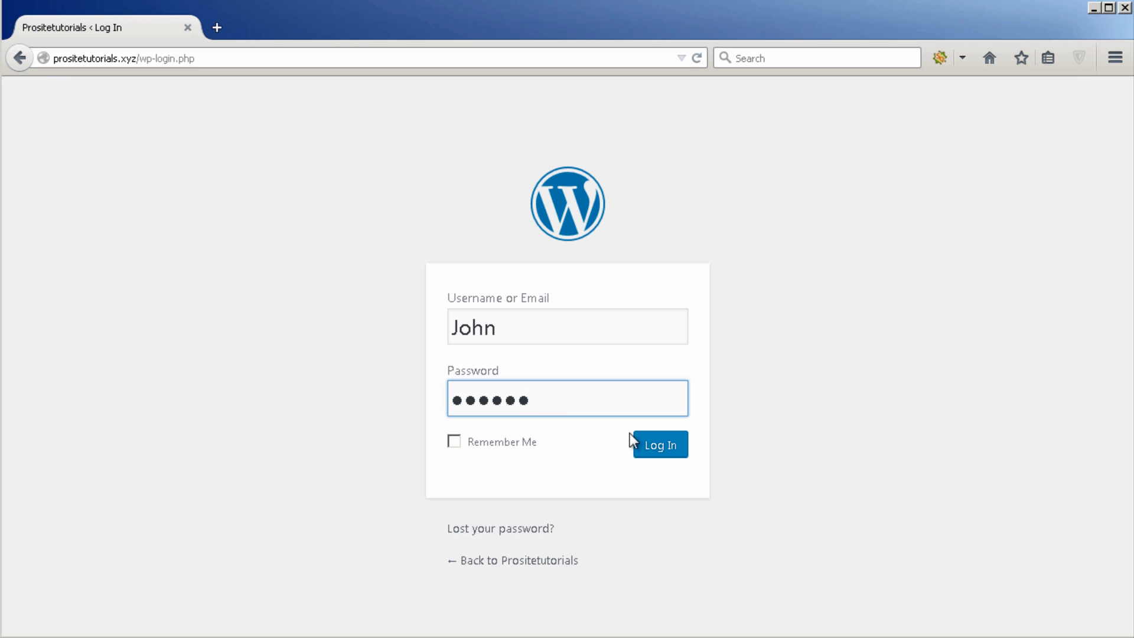
click(652, 444)
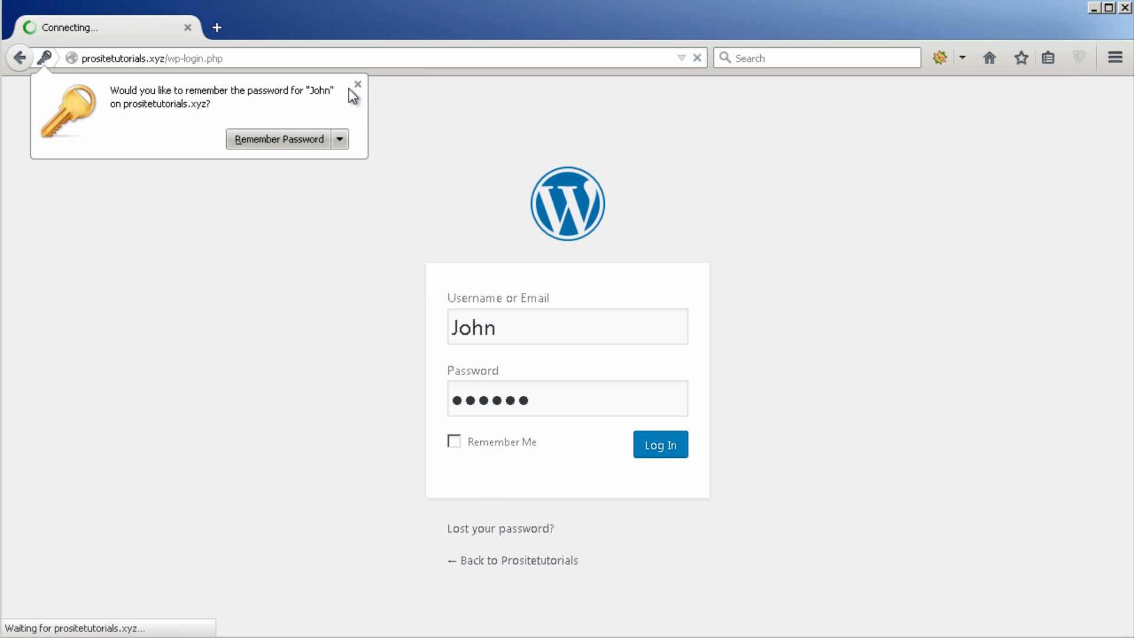
click(356, 84)
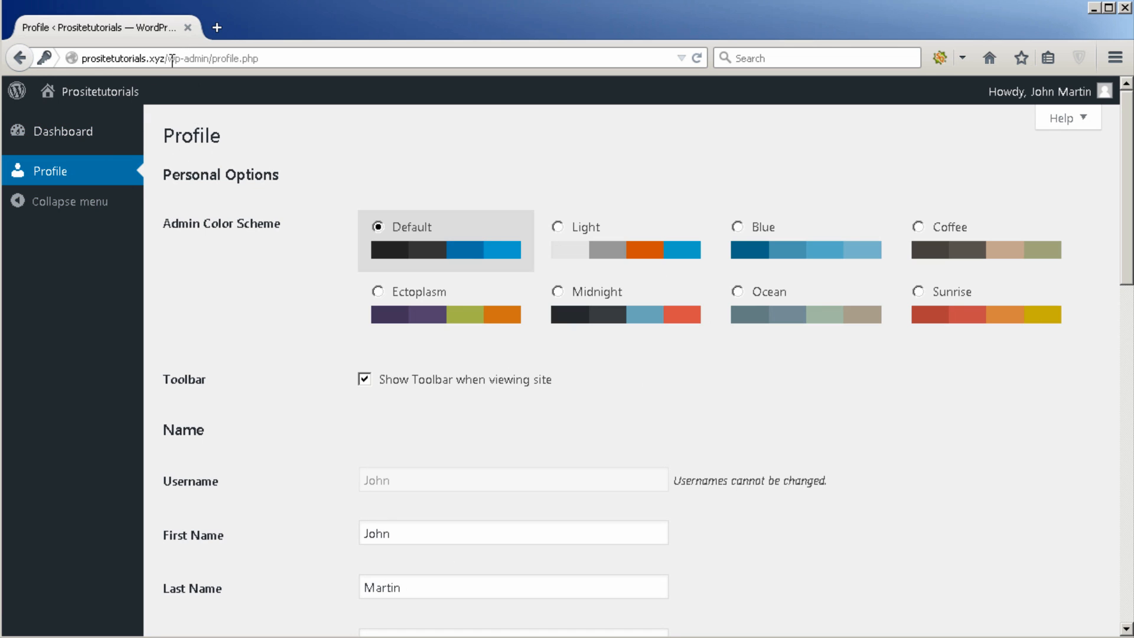
Step: Strip /wp-admin/profile.php from the address to load the home page and read Free Content 01
drag(167, 59, 759, 122)
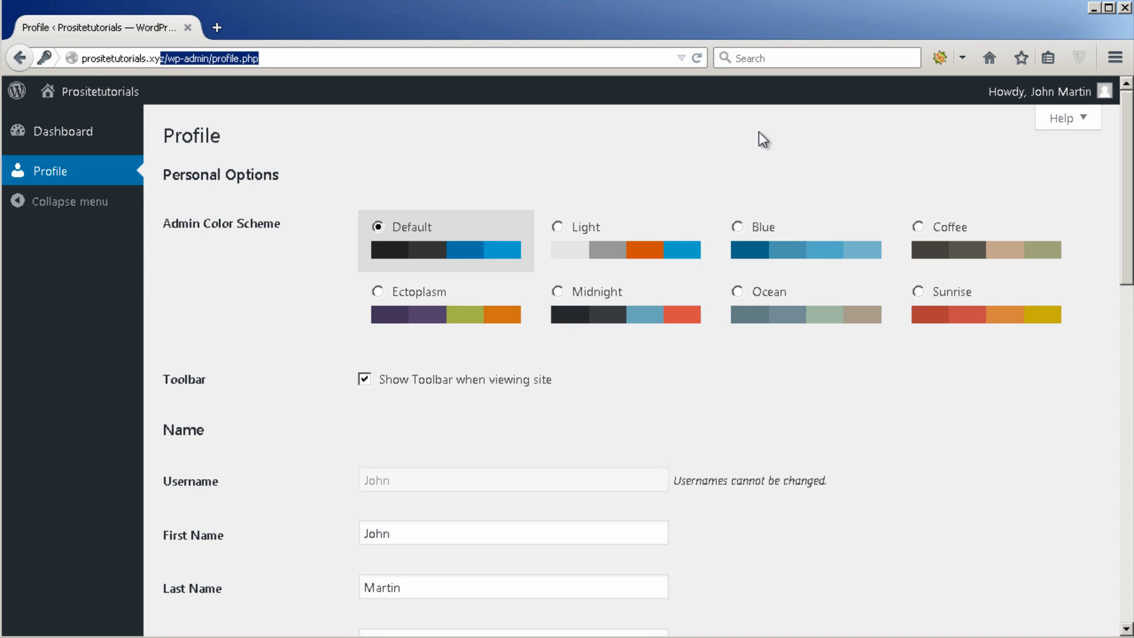
key(BackSpace)
key(Return)
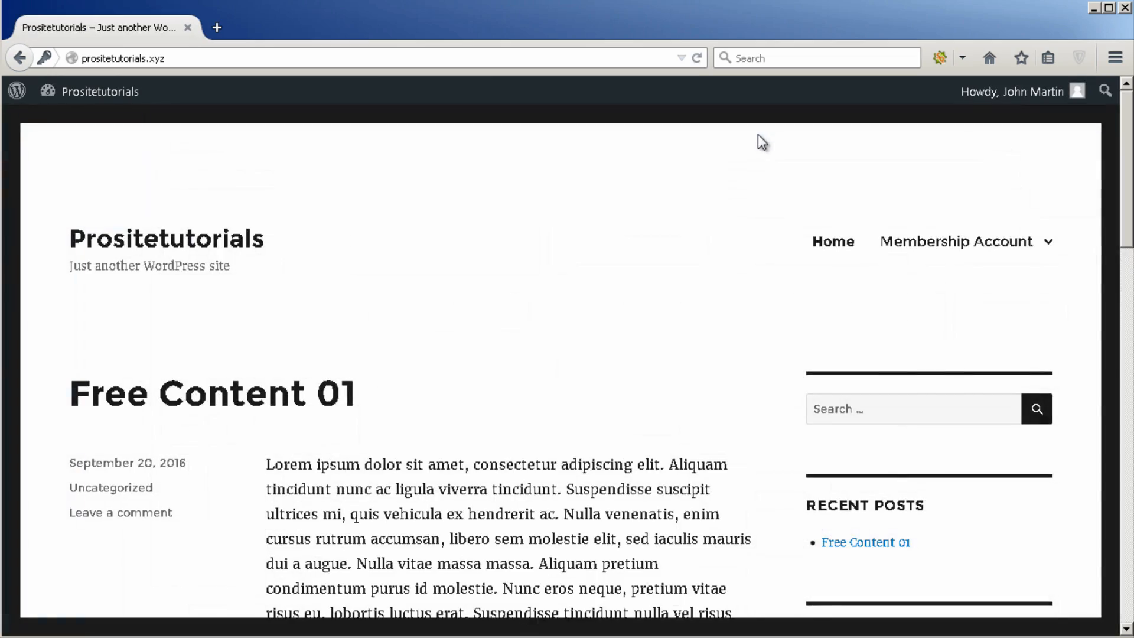
scroll(750, 171, down, 15)
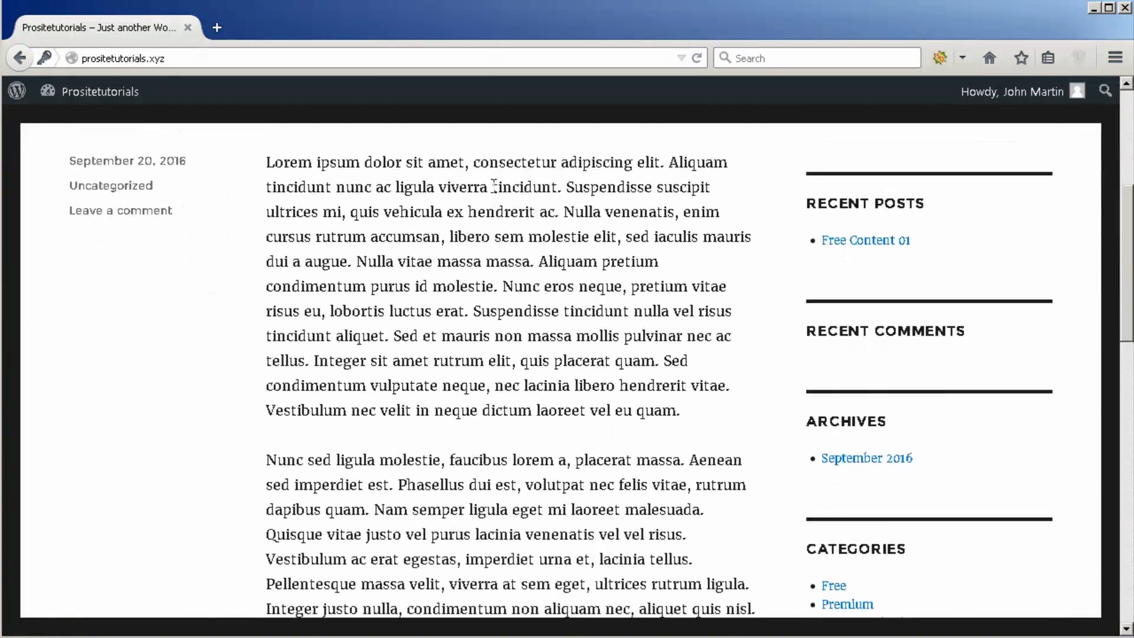
scroll(348, 298, down, 4)
scroll(345, 296, up, 15)
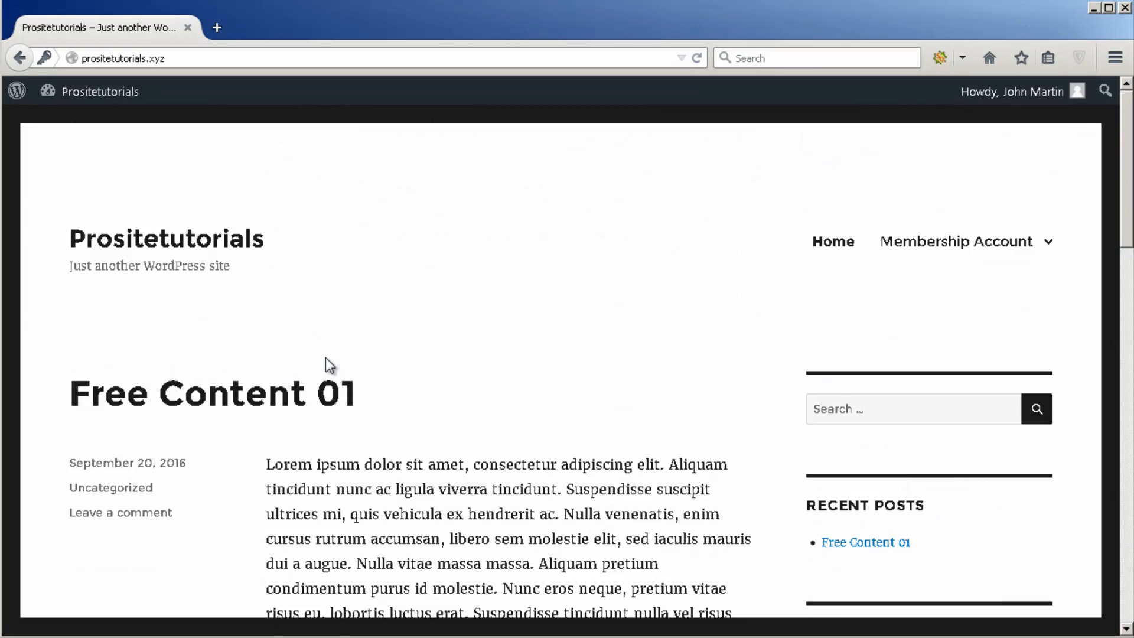
scroll(326, 360, down, 6)
scroll(326, 357, down, 3)
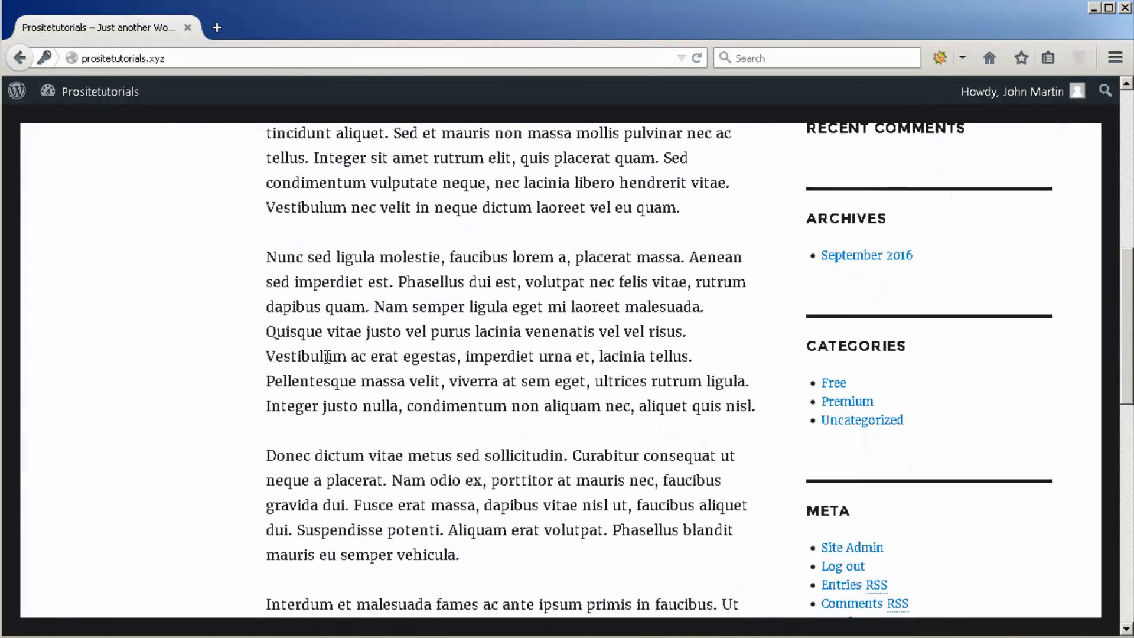
scroll(328, 360, down, 4)
scroll(909, 544, up, 10)
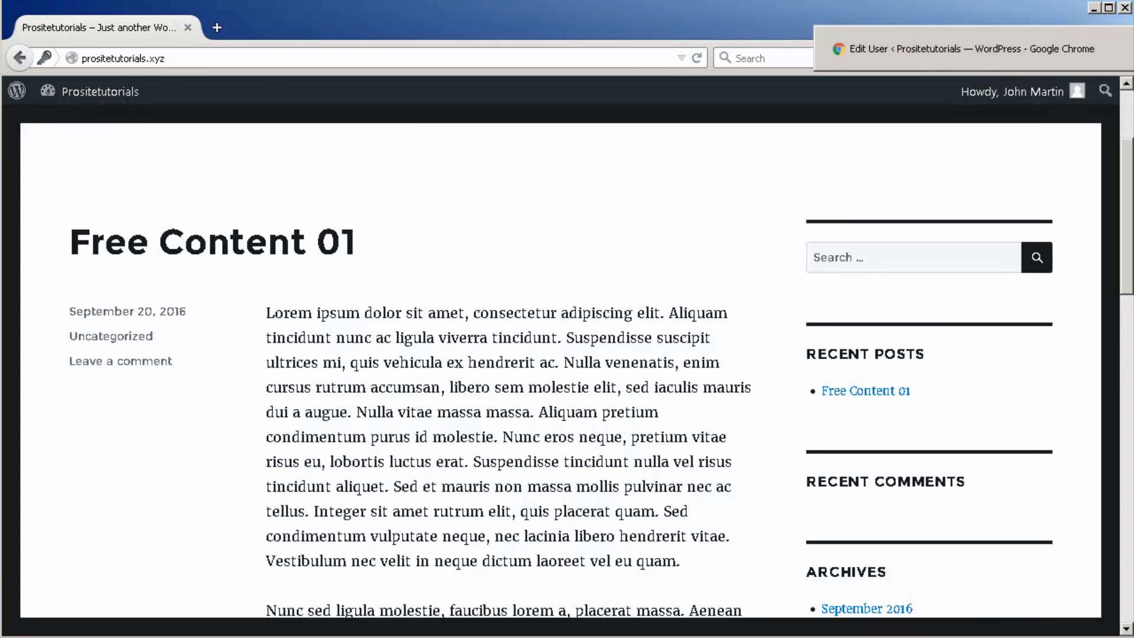
Step: In Chrome, open All Posts in a new tab, edit Premium Content 02, and select its permalink
click(1133, 49)
mouse_move(86, 166)
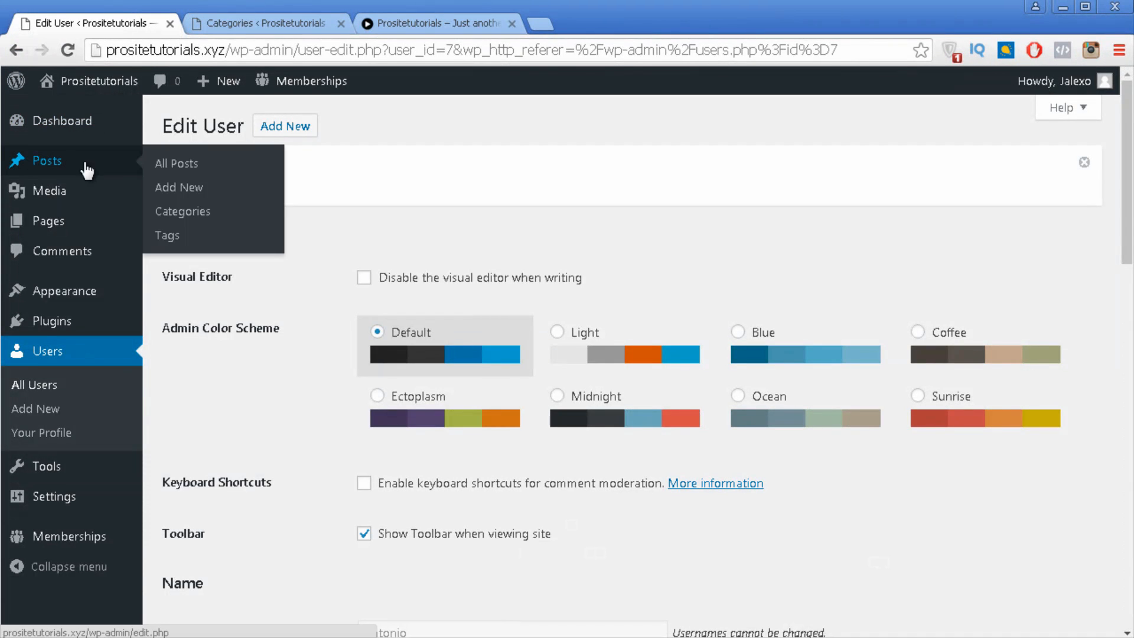
right_click(199, 169)
click(226, 180)
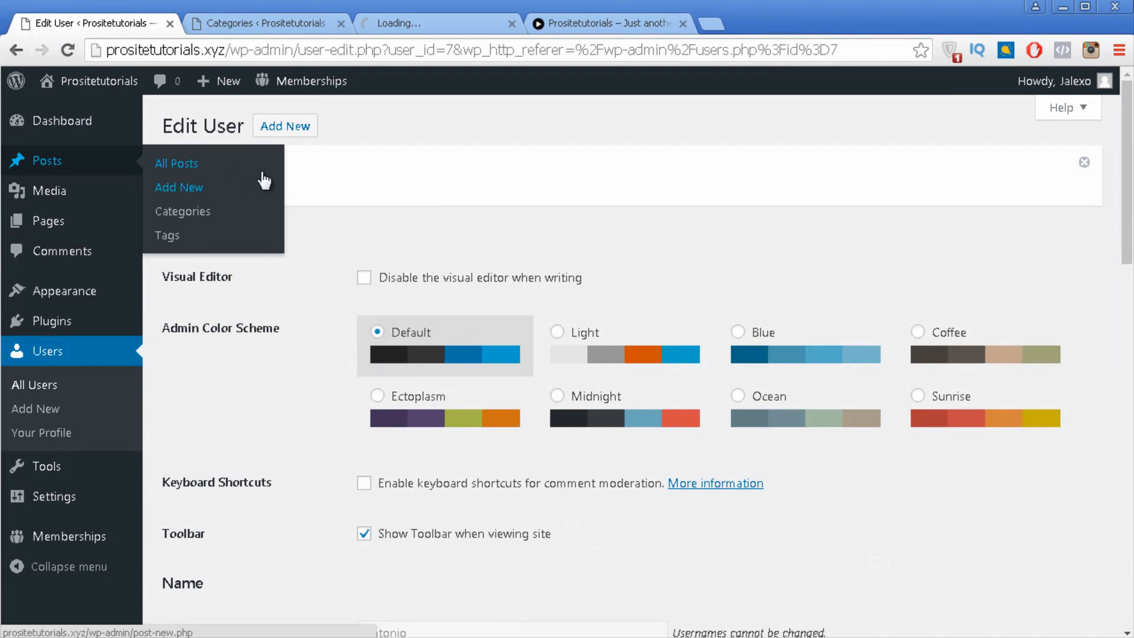
click(402, 23)
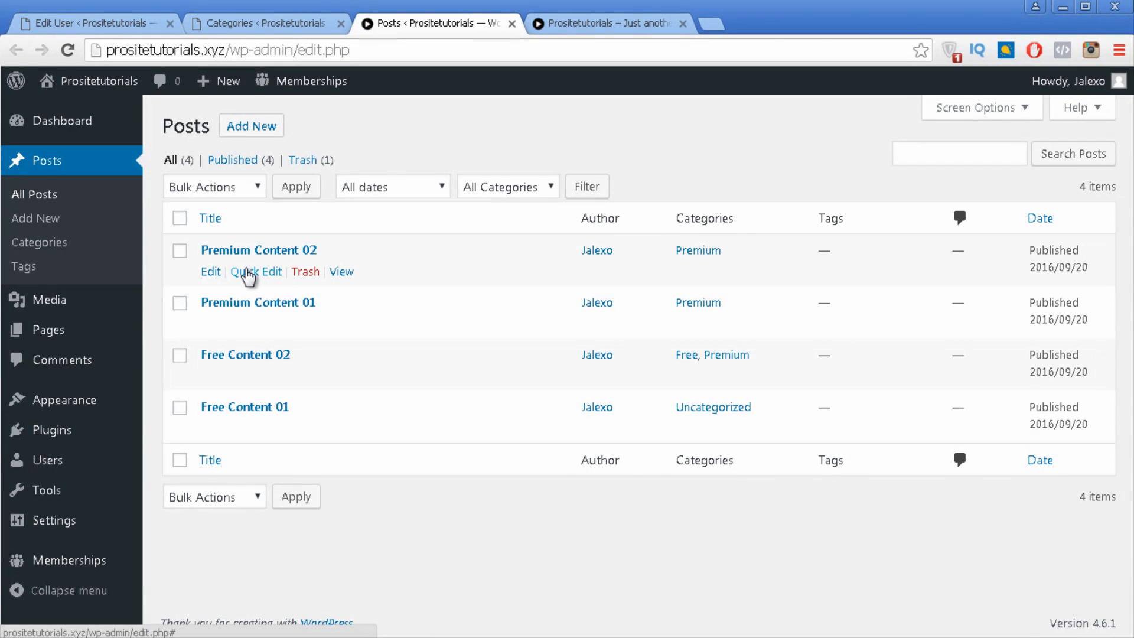
click(216, 272)
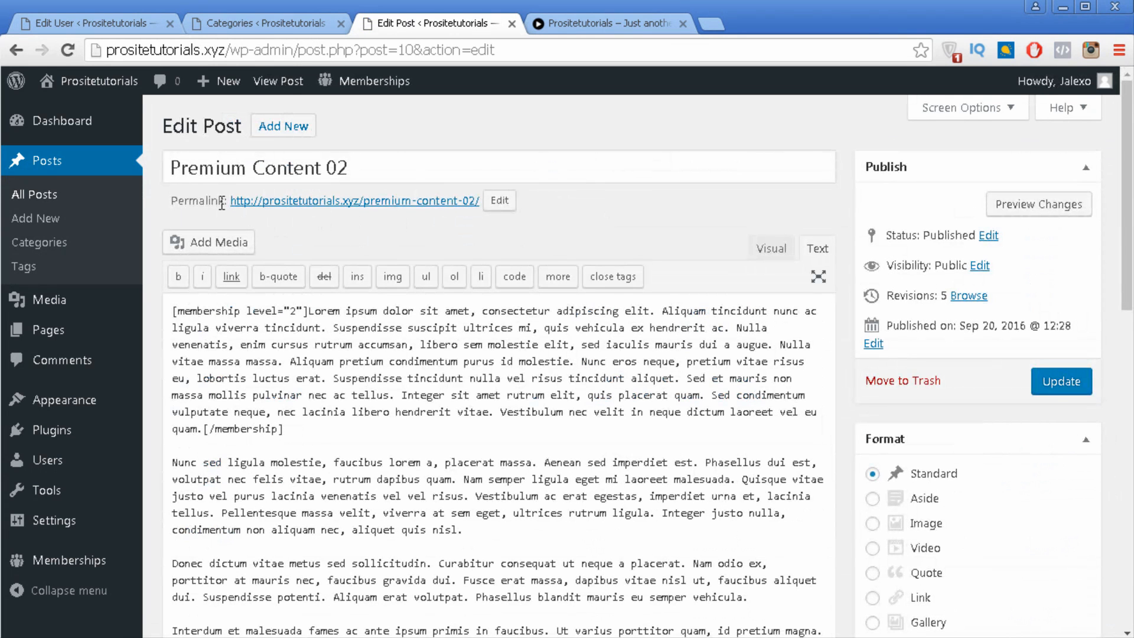
drag(228, 202, 482, 204)
key(ctrl+c)
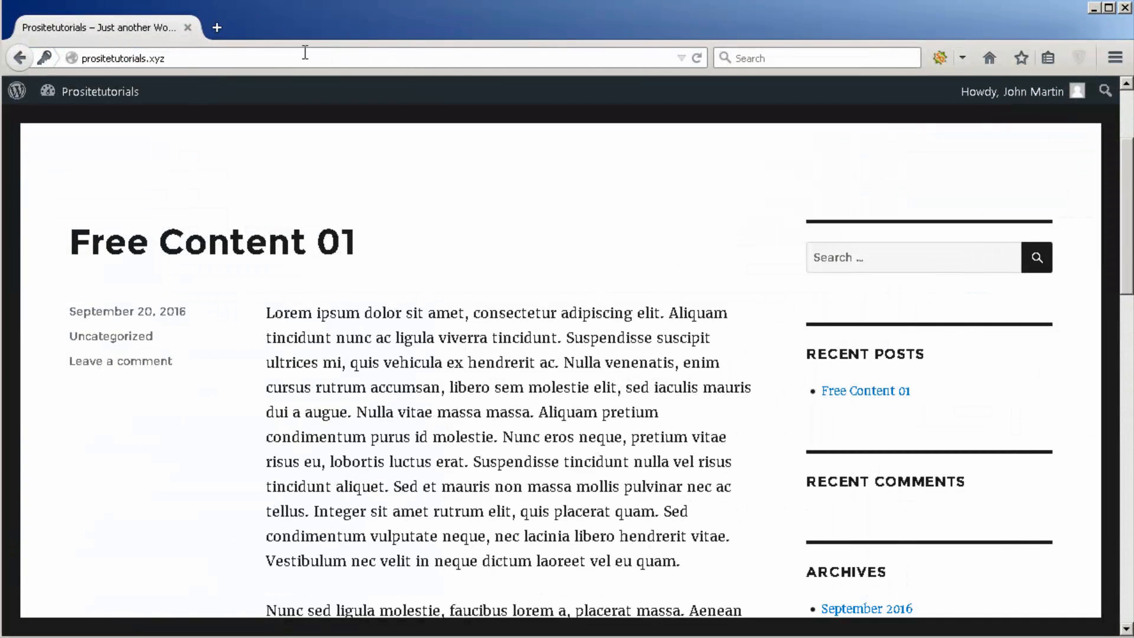
Step: Load the Premium Content 02 permalink in Firefox and scroll to its members-only notice
click(305, 53)
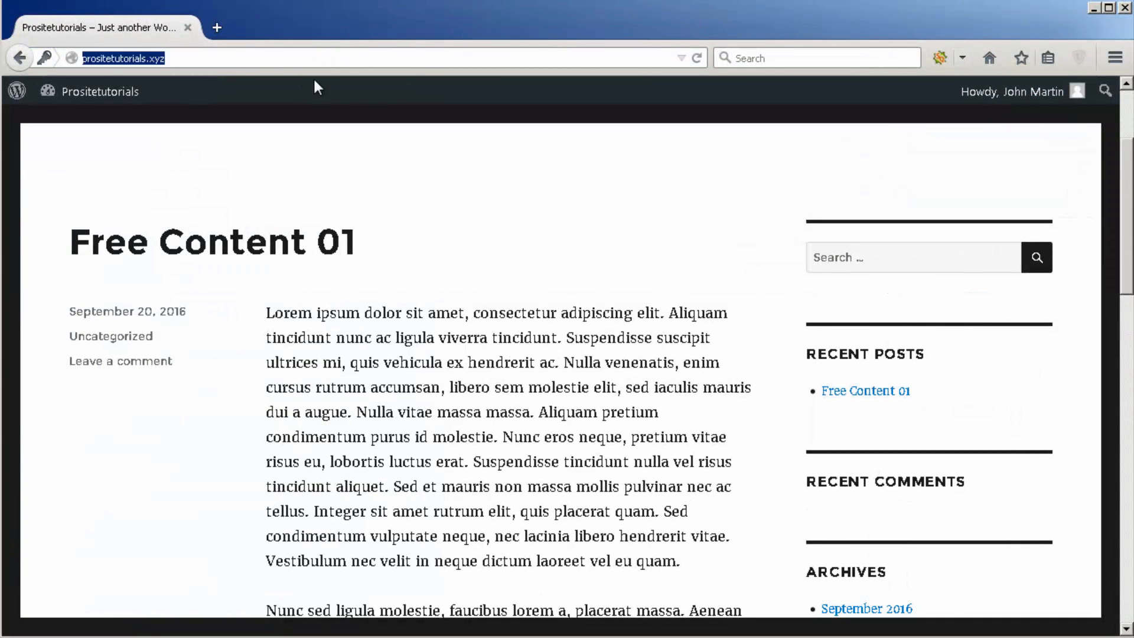
key(ctrl+v)
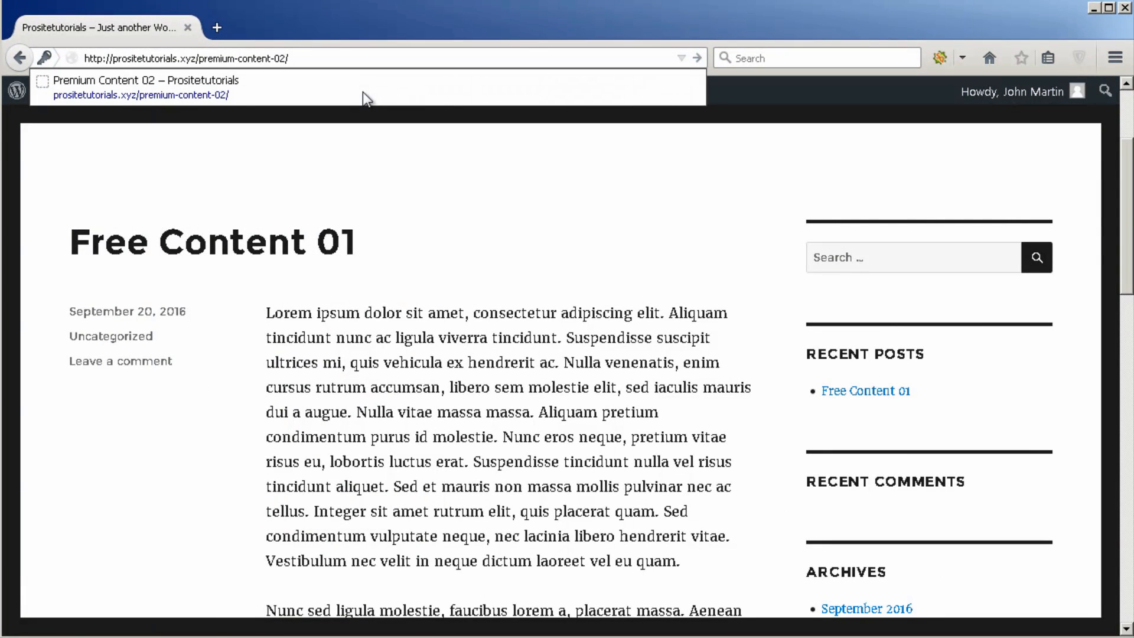
key(Return)
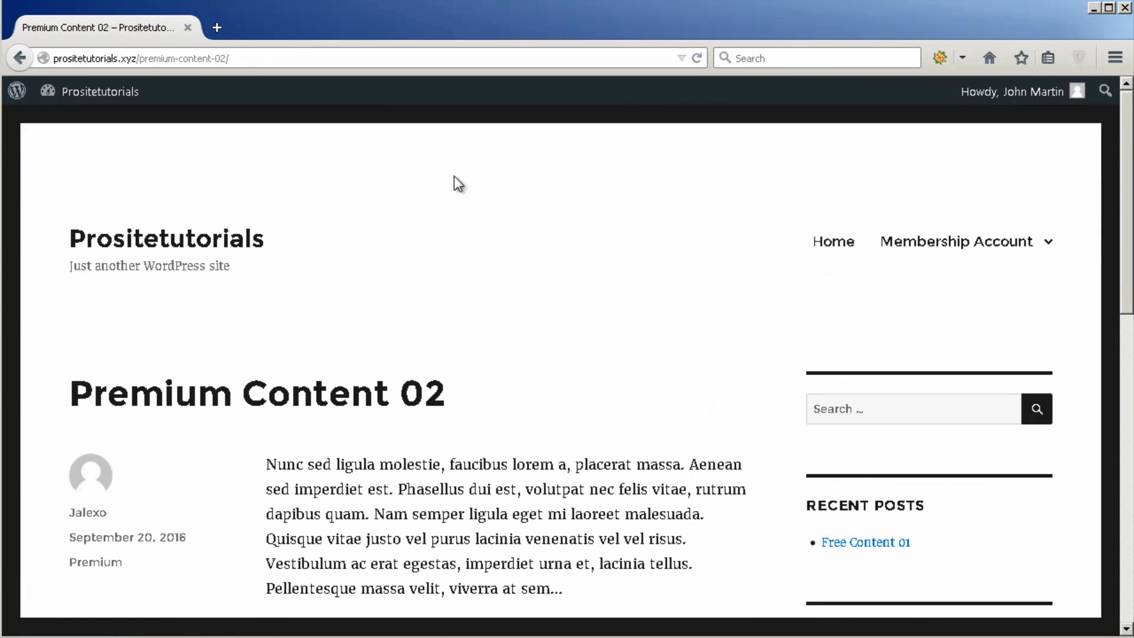
scroll(466, 183, down, 3)
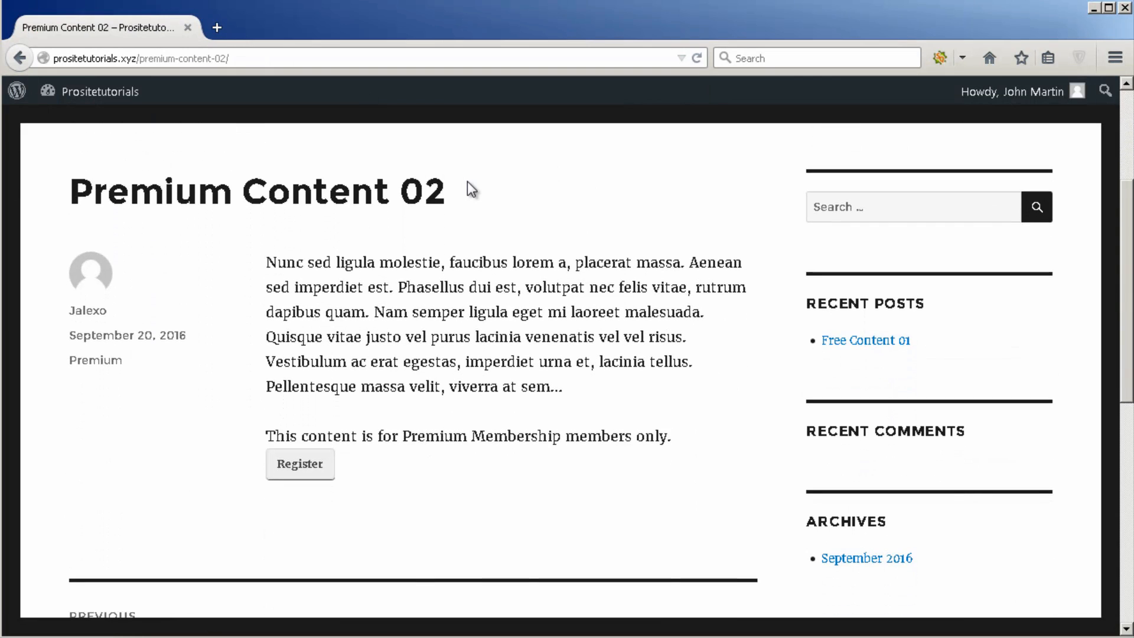
scroll(469, 182, down, 2)
scroll(469, 182, up, 2)
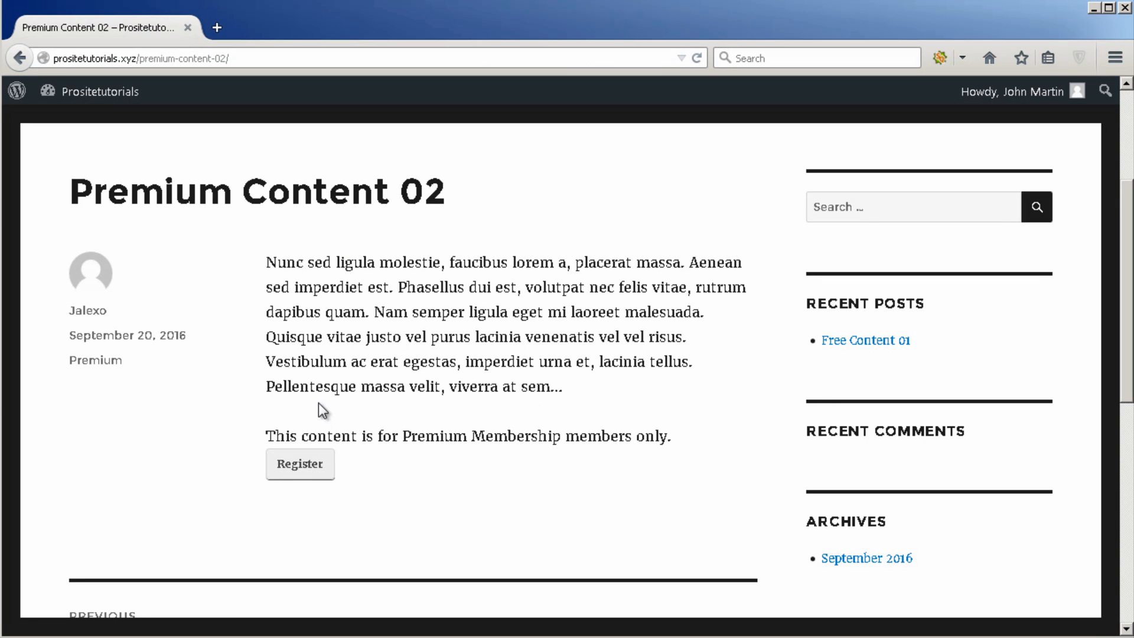
scroll(320, 490, down, 3)
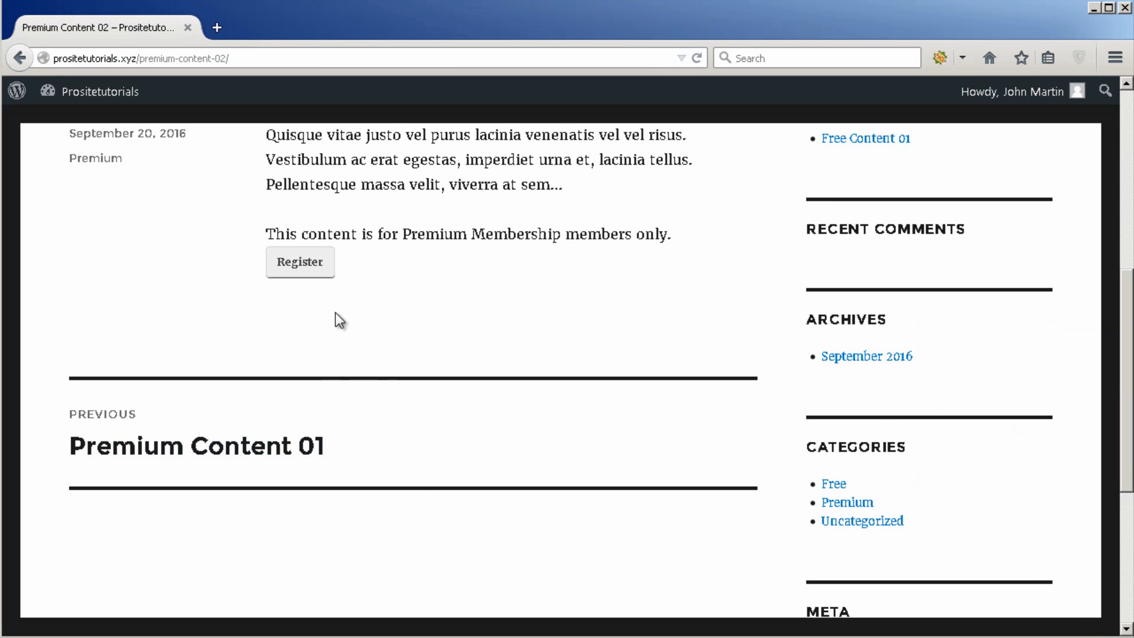
scroll(374, 440, up, 2)
Step: Open the Register page and review the available Membership Levels
click(318, 377)
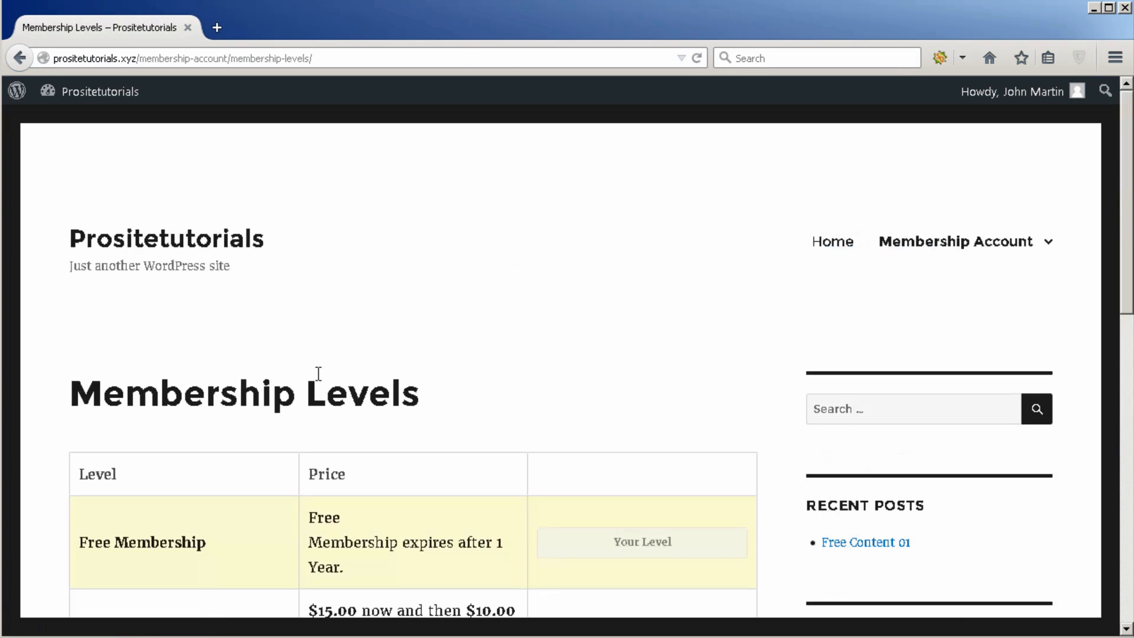
scroll(396, 294, down, 5)
scroll(397, 207, up, 1)
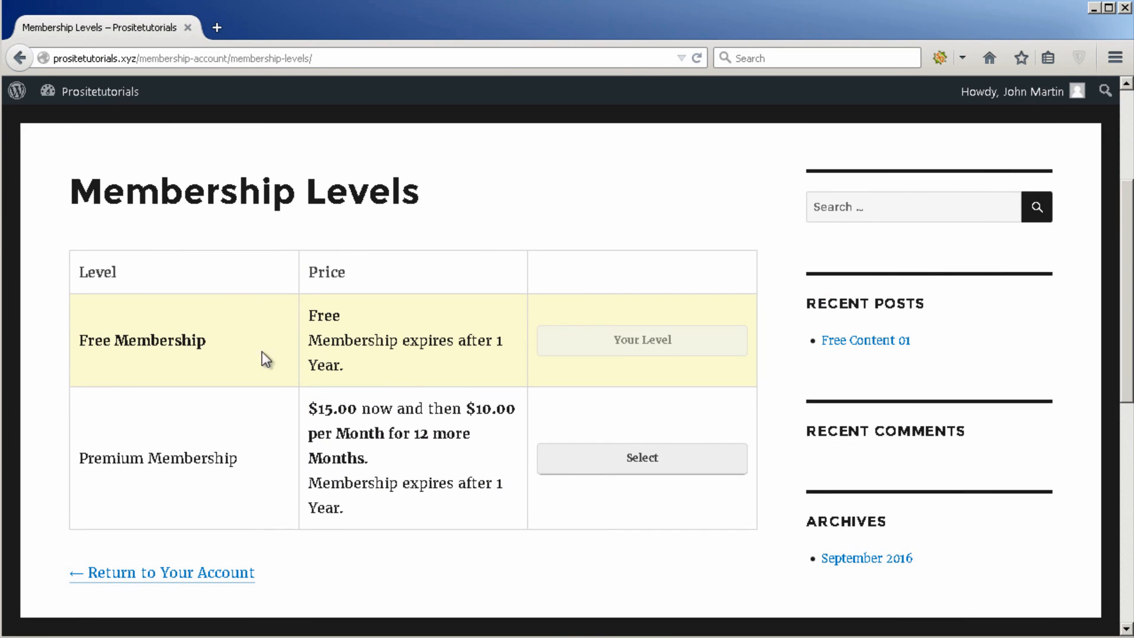
scroll(531, 502, down, 2)
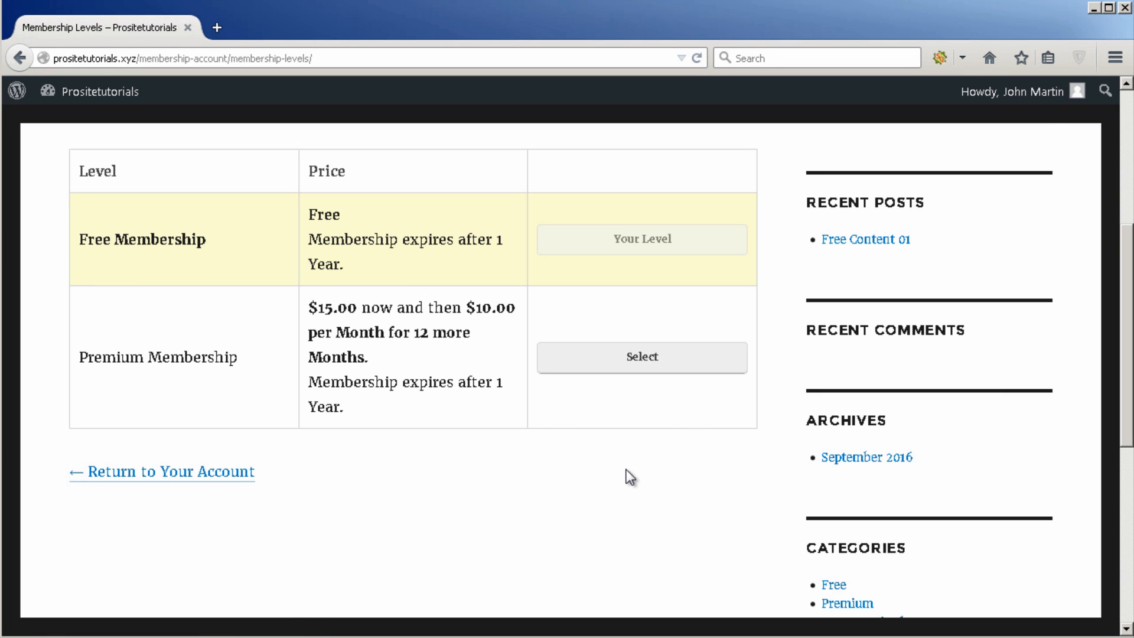
scroll(626, 469, up, 5)
Step: Log the free member out via the Meta links and return to the Premium Content 02 editor
mouse_move(996, 248)
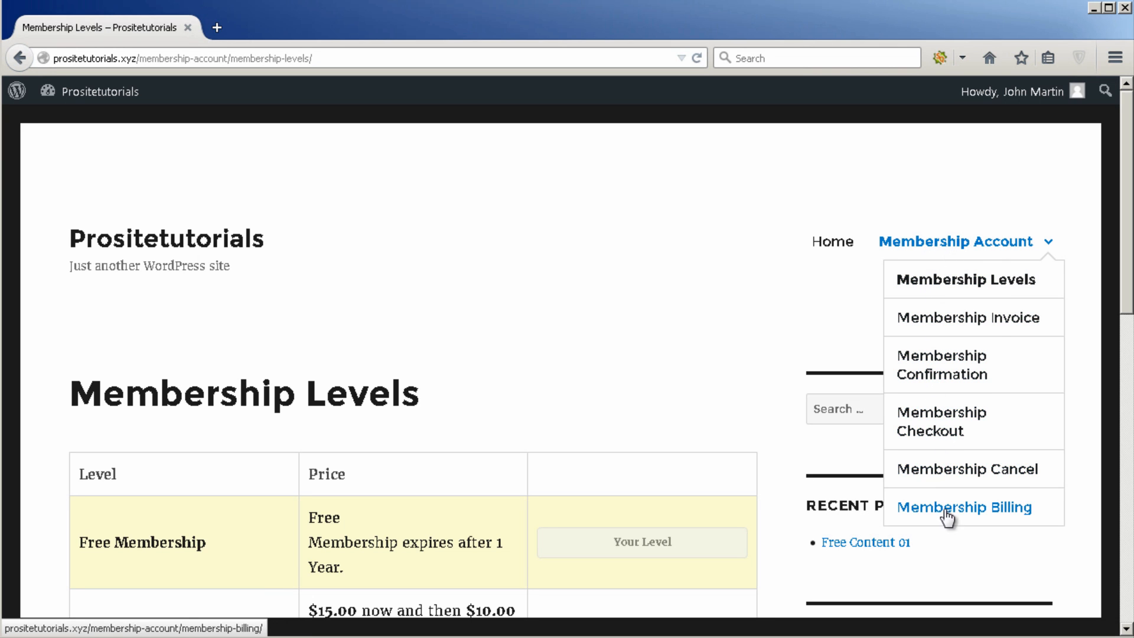
scroll(788, 339, down, 10)
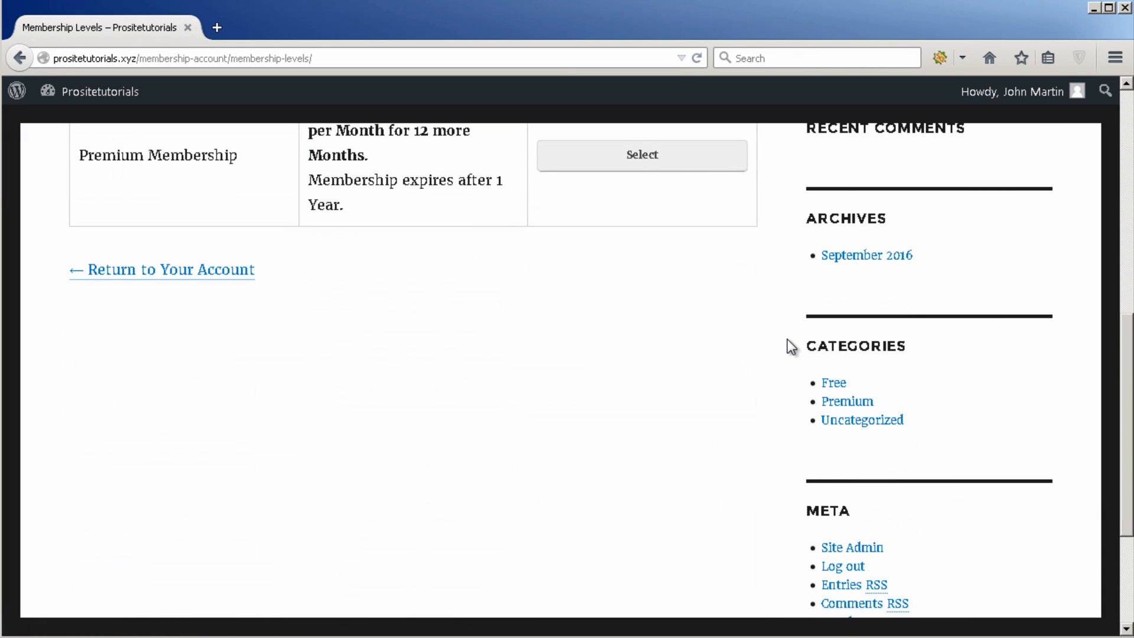
scroll(787, 339, down, 3)
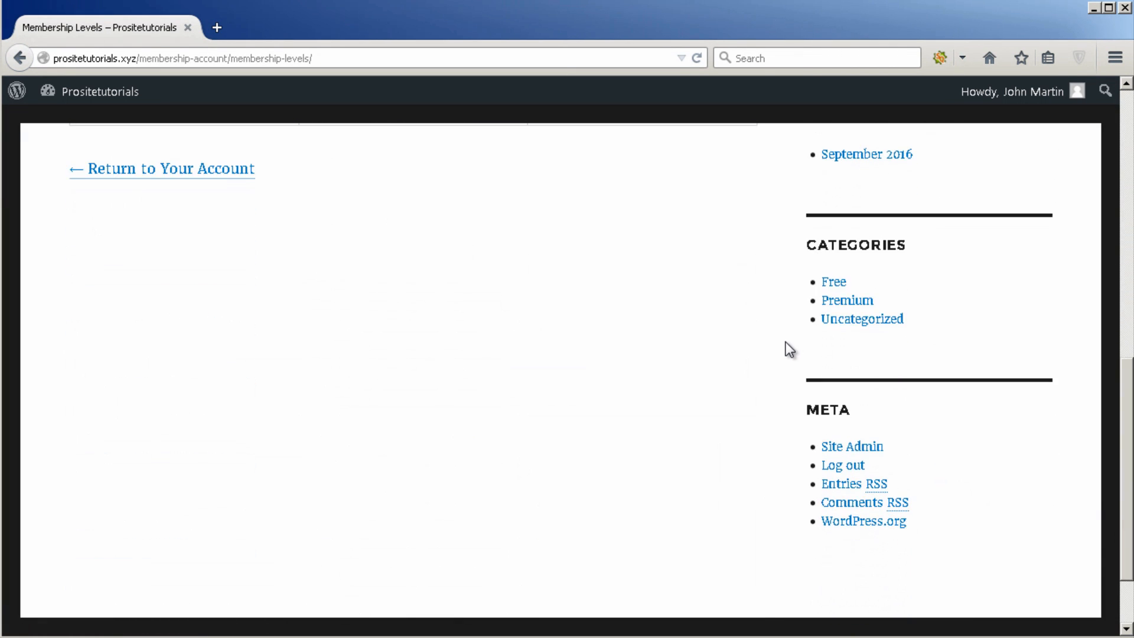
click(847, 470)
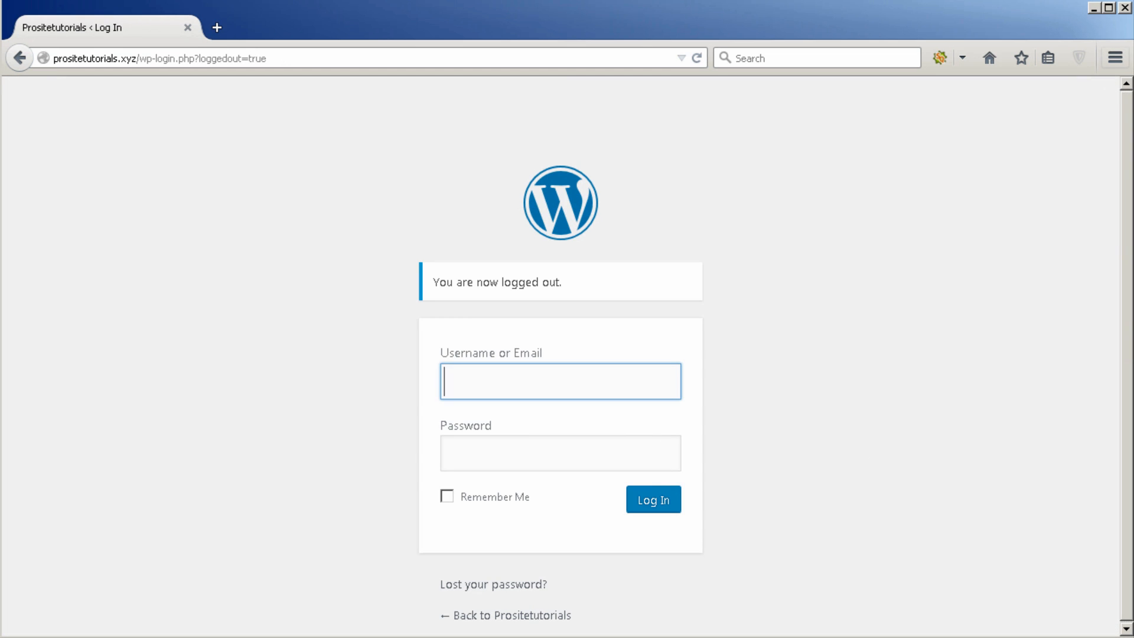
click(1117, 59)
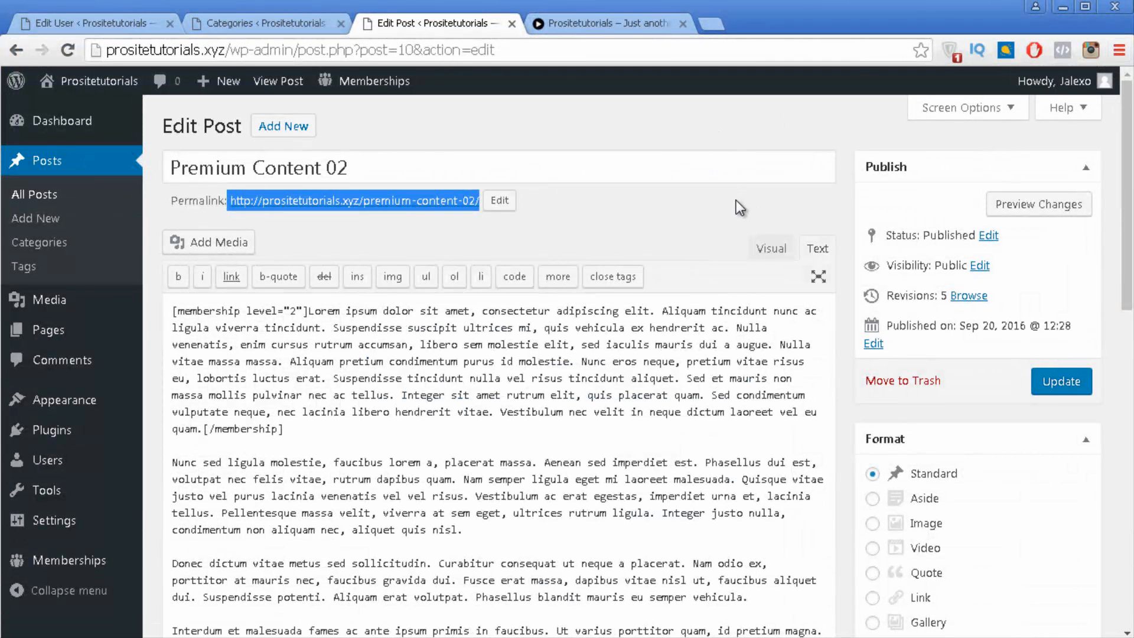
Step: Select the [membership level="2"] shortcode at the start of the post text
click(558, 432)
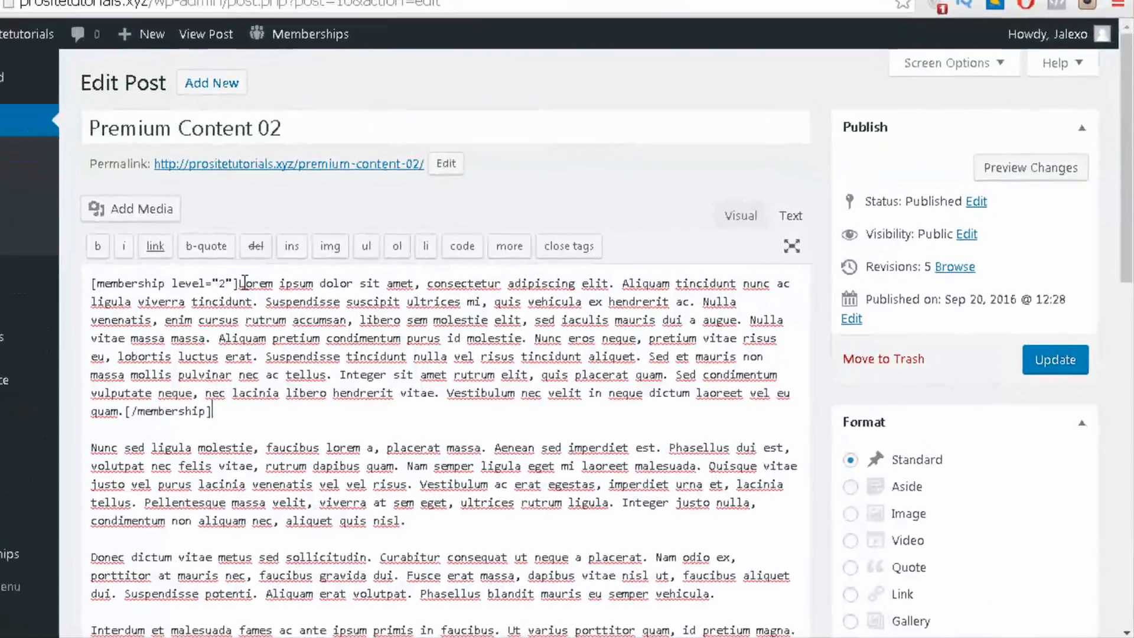
drag(308, 311, 186, 305)
drag(37, 253, 12, 256)
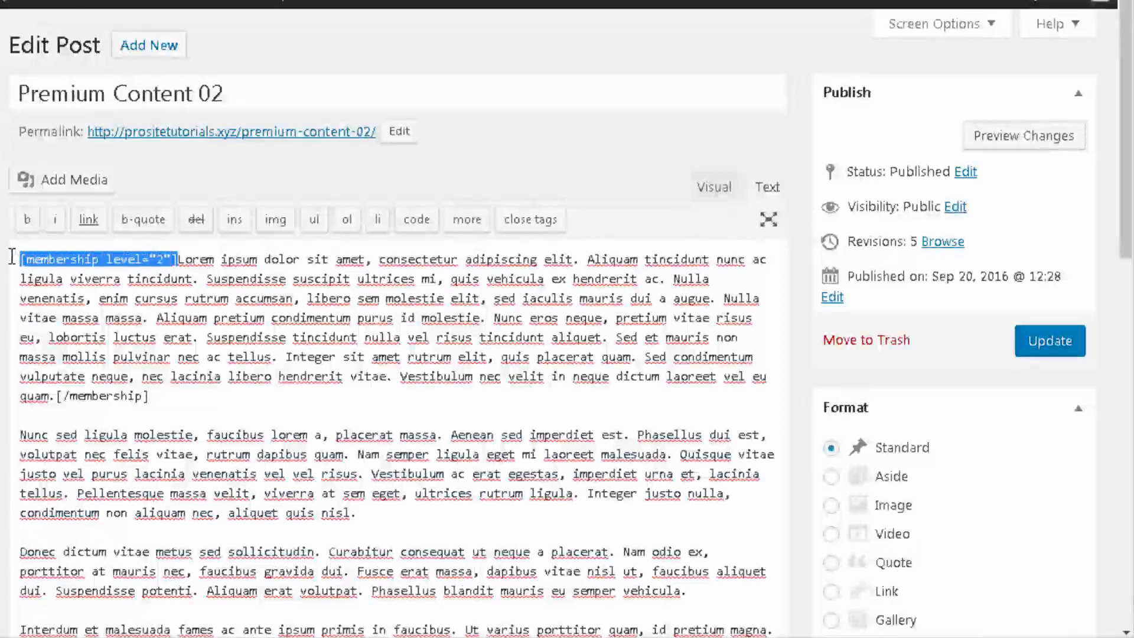
Step: Switch the editor to Visual and scroll through the formatted post content
click(712, 186)
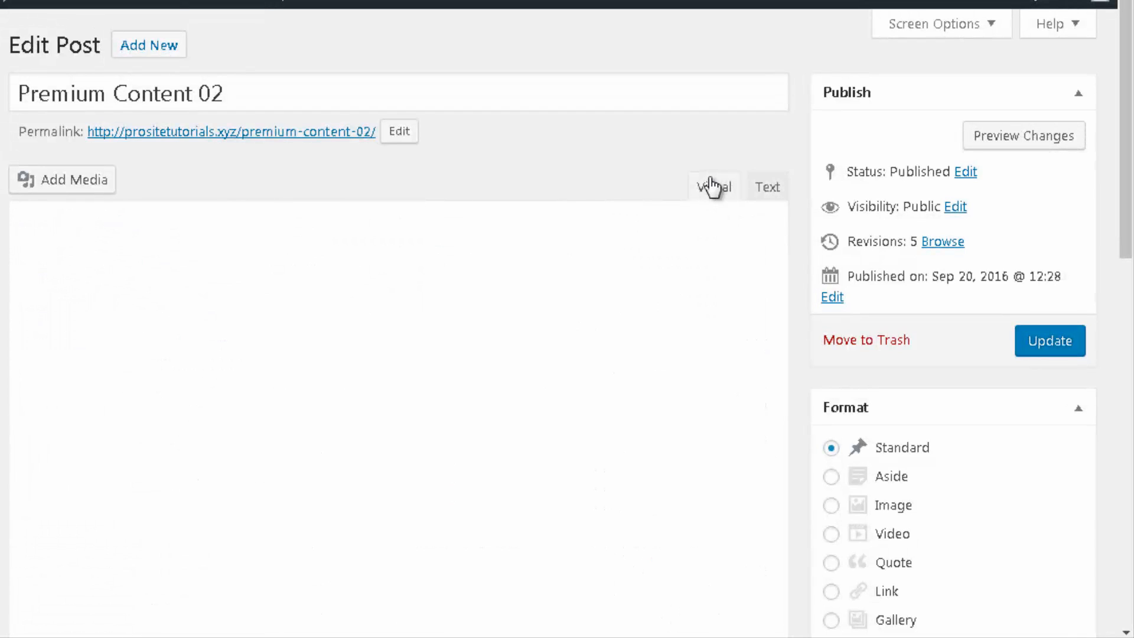
scroll(492, 286, down, 2)
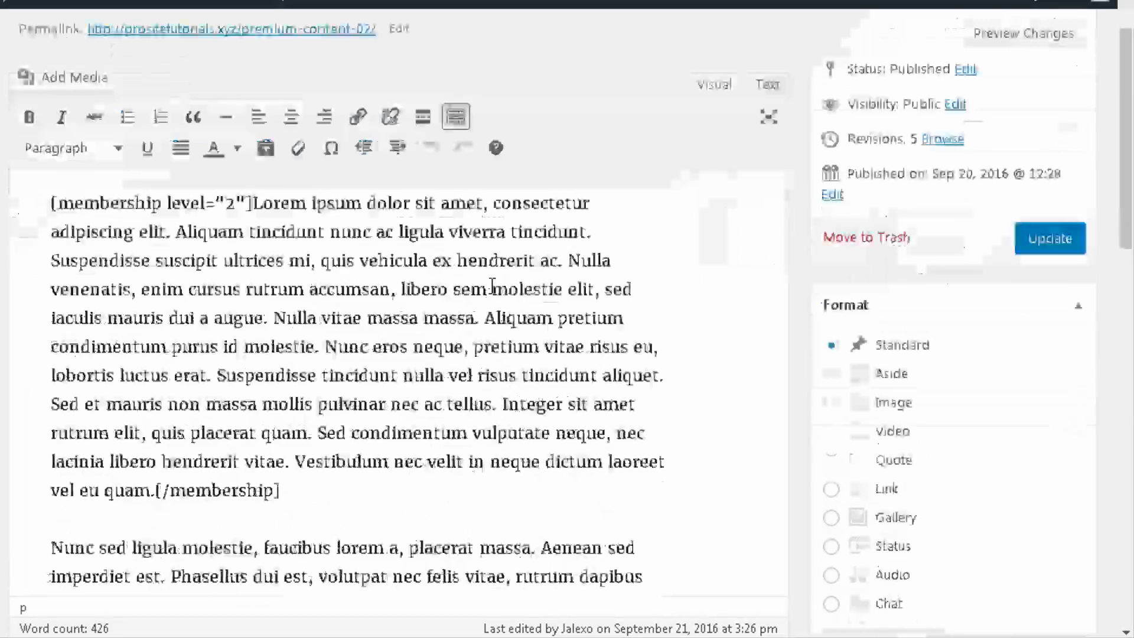
scroll(472, 355, down, 4)
scroll(322, 349, up, 4)
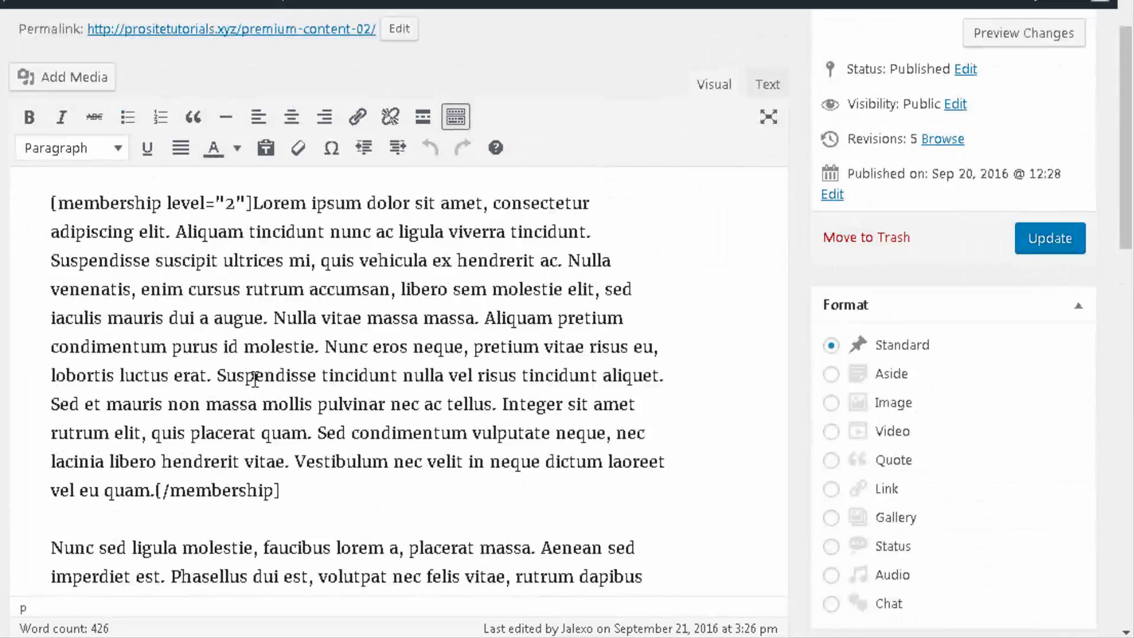
scroll(256, 449, down, 5)
scroll(236, 307, down, 4)
scroll(278, 407, up, 8)
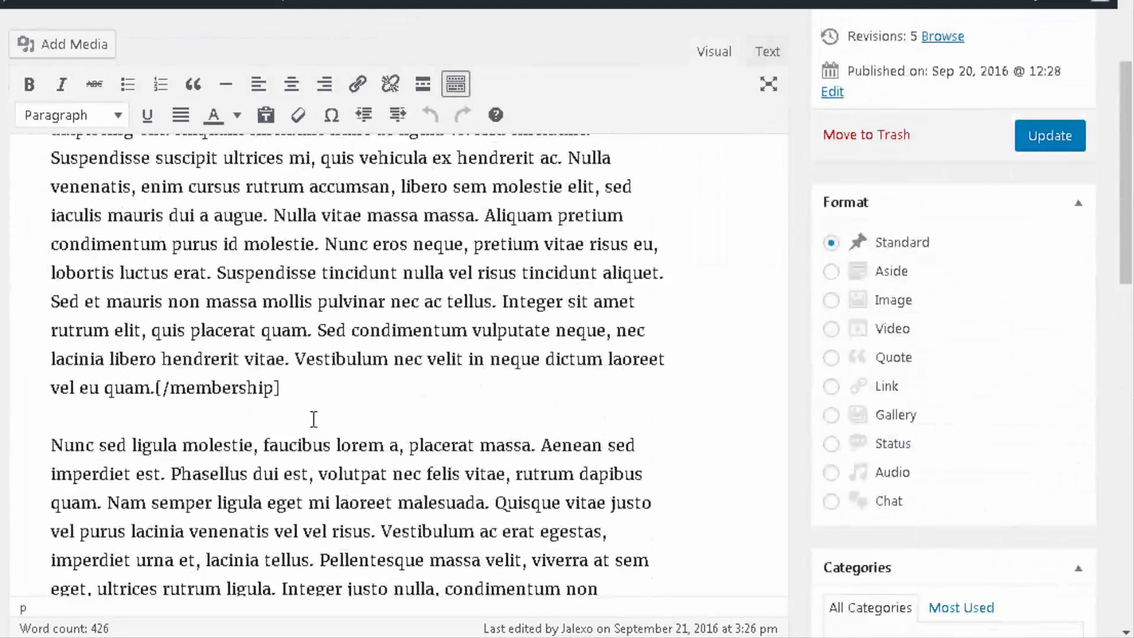
scroll(333, 393, up, 4)
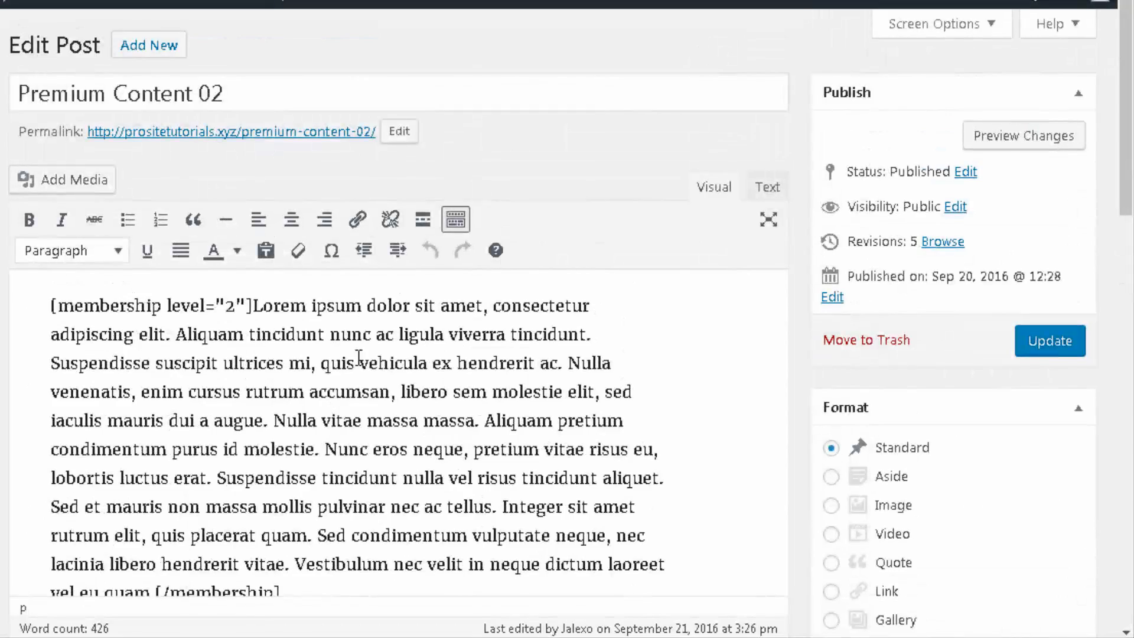
scroll(359, 357, down, 6)
scroll(359, 357, up, 5)
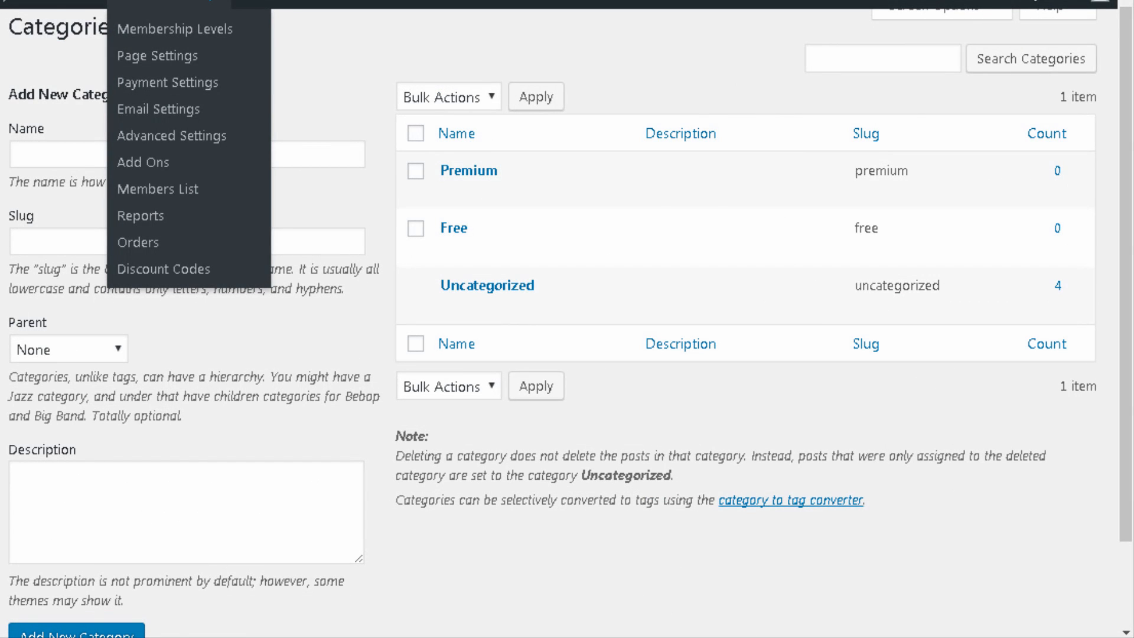
Step: Go to paidmembershipspro.com and open the Docs' Content Controls page
text(pa)
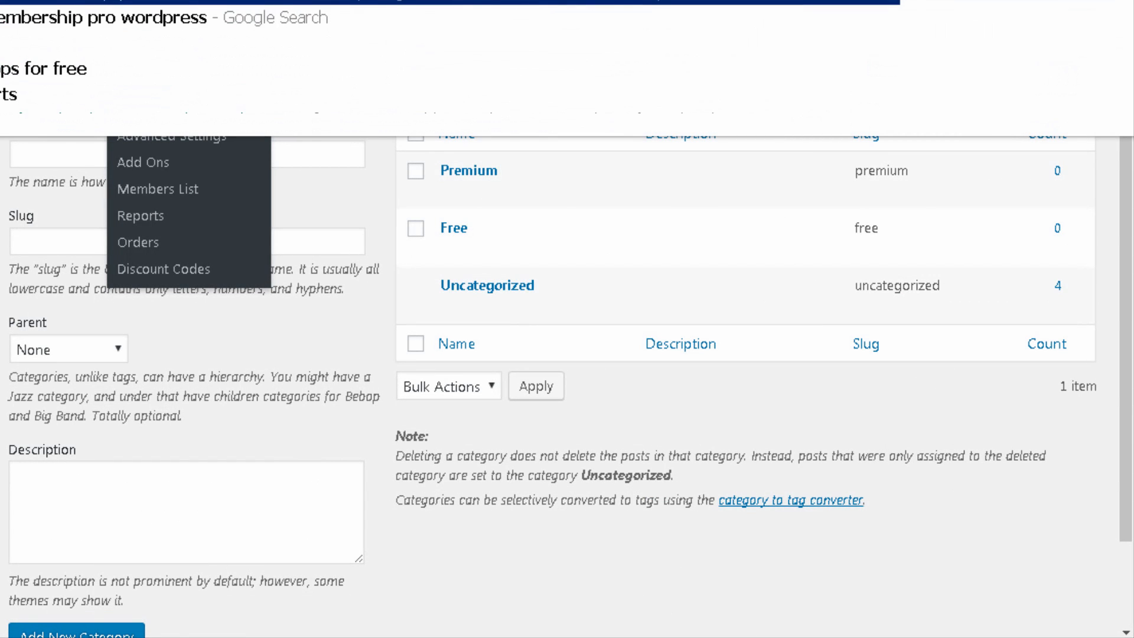
key(Return)
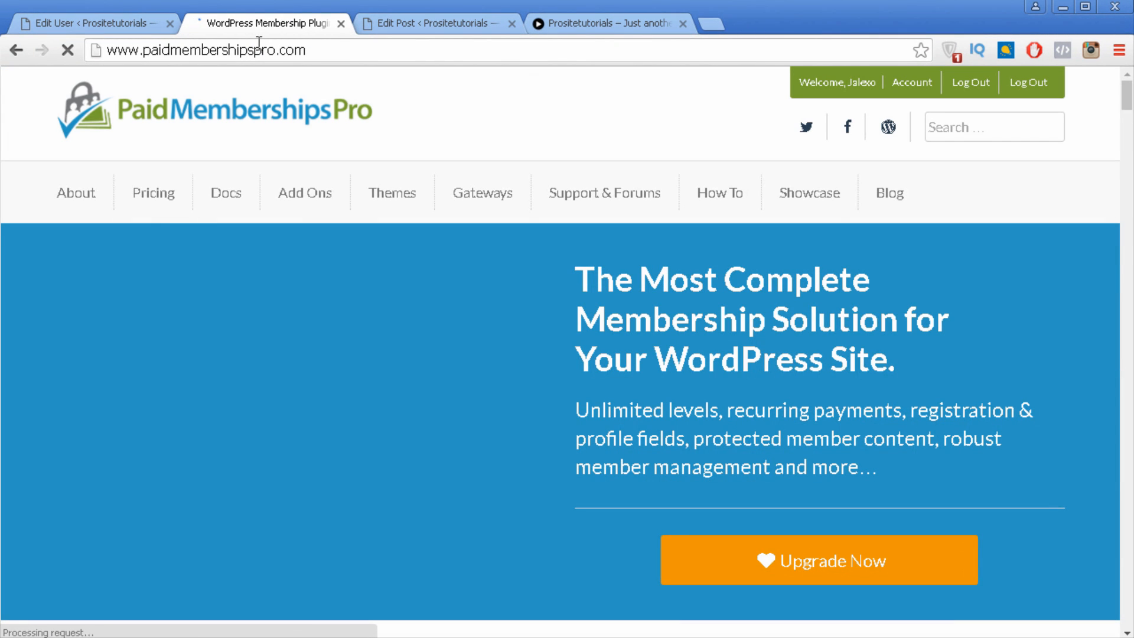
mouse_move(221, 194)
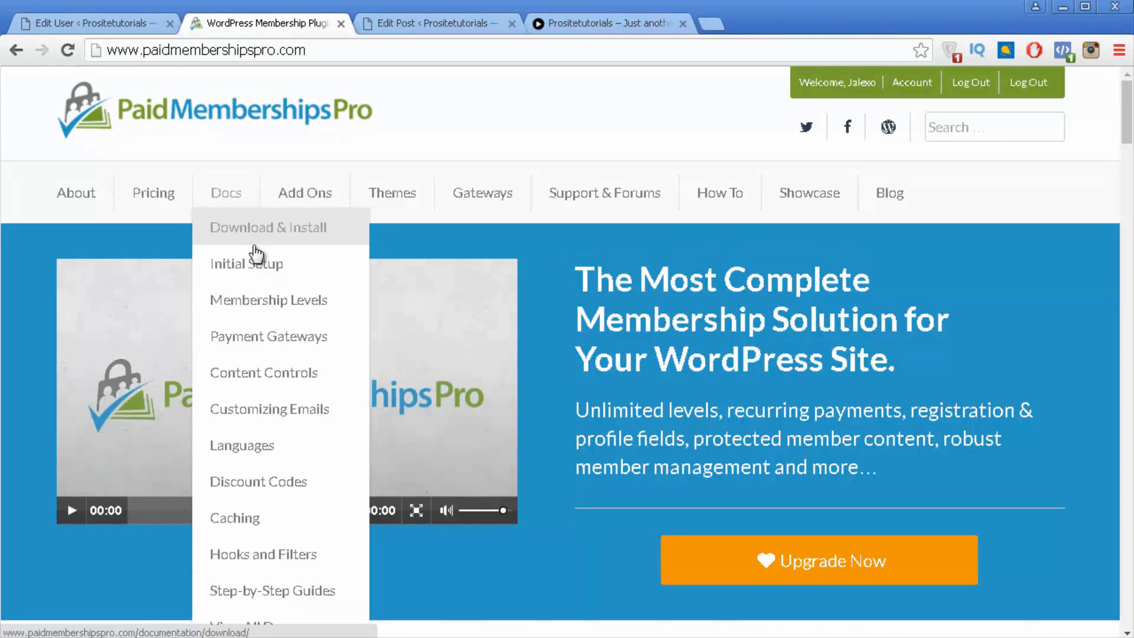
scroll(263, 248, down, 1)
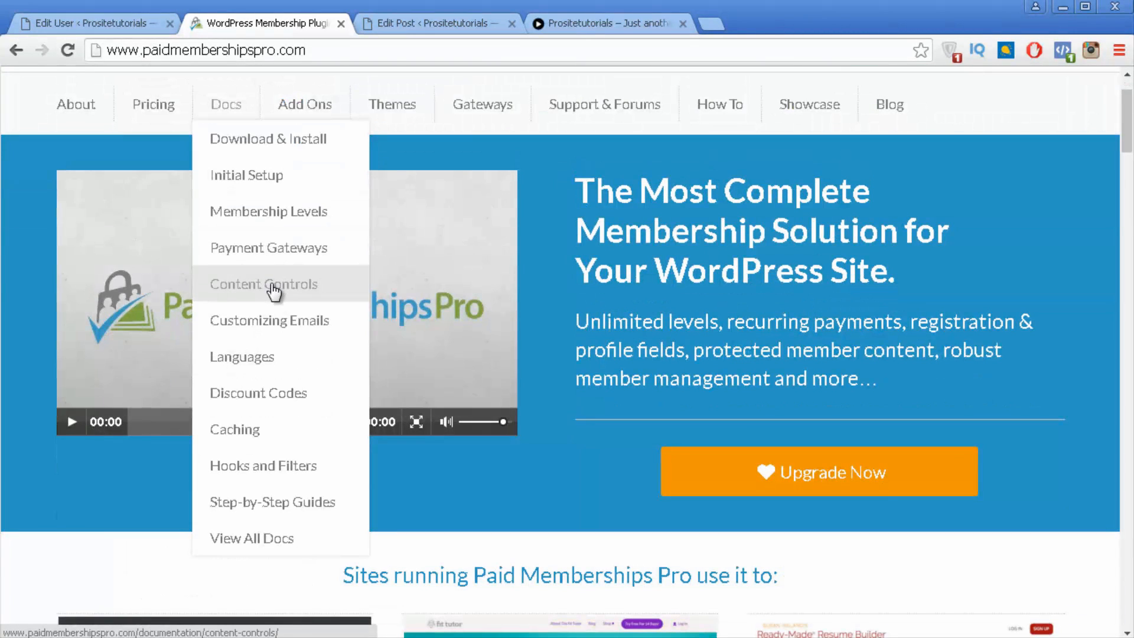
click(271, 284)
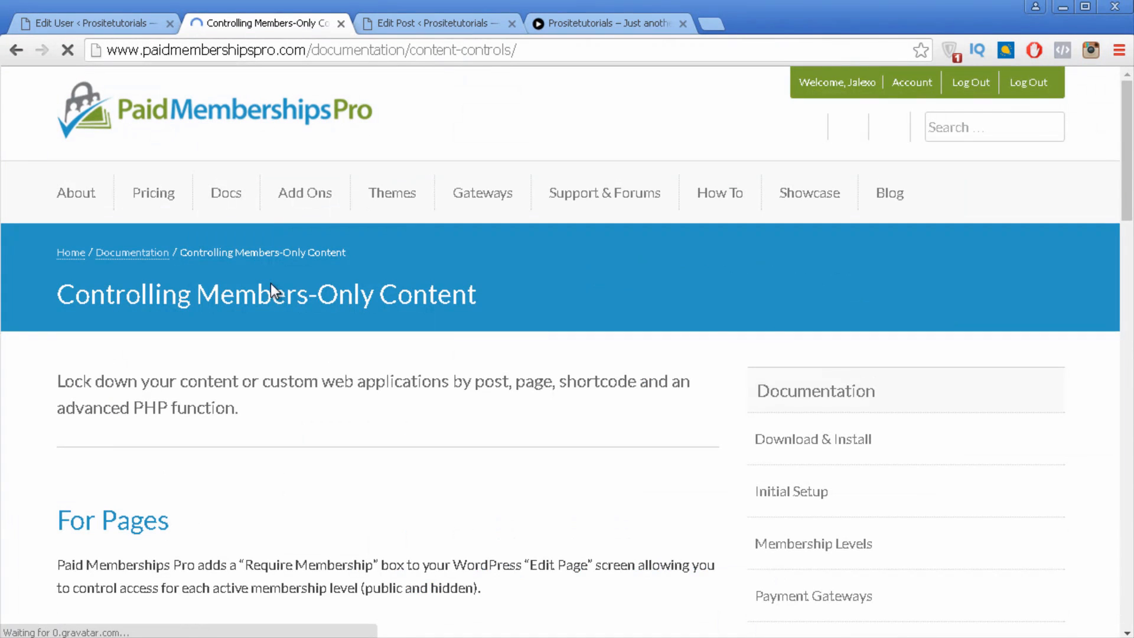
Step: Open With Shortcodes and read the membership examples for levels 1, 1,2,3, 0,-1 and 0
scroll(271, 283, down, 4)
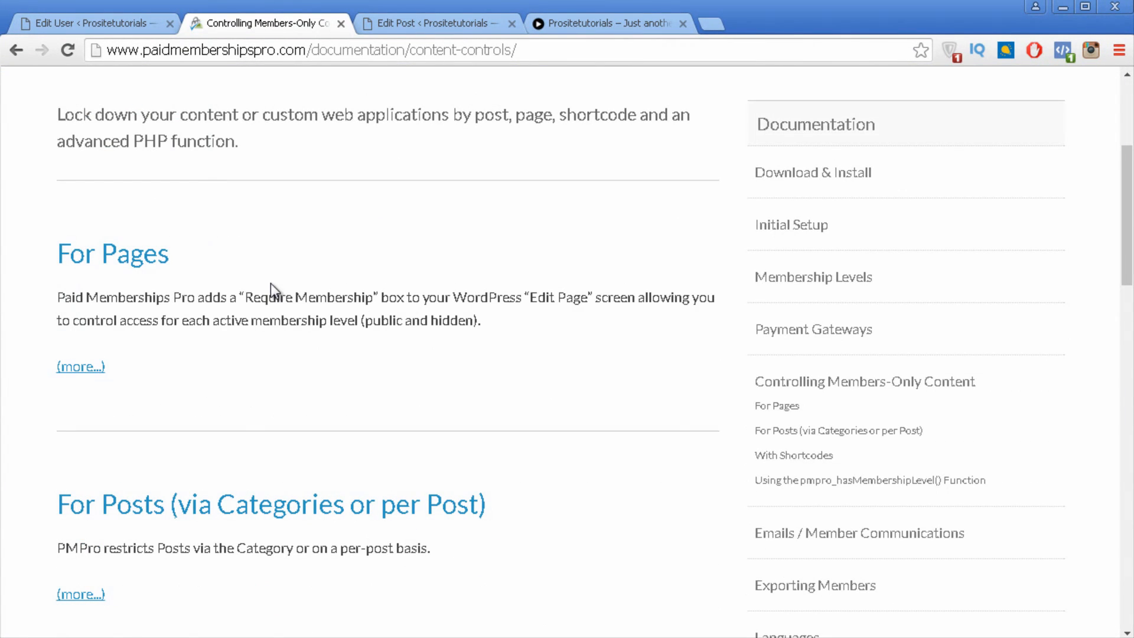
scroll(267, 251, down, 4)
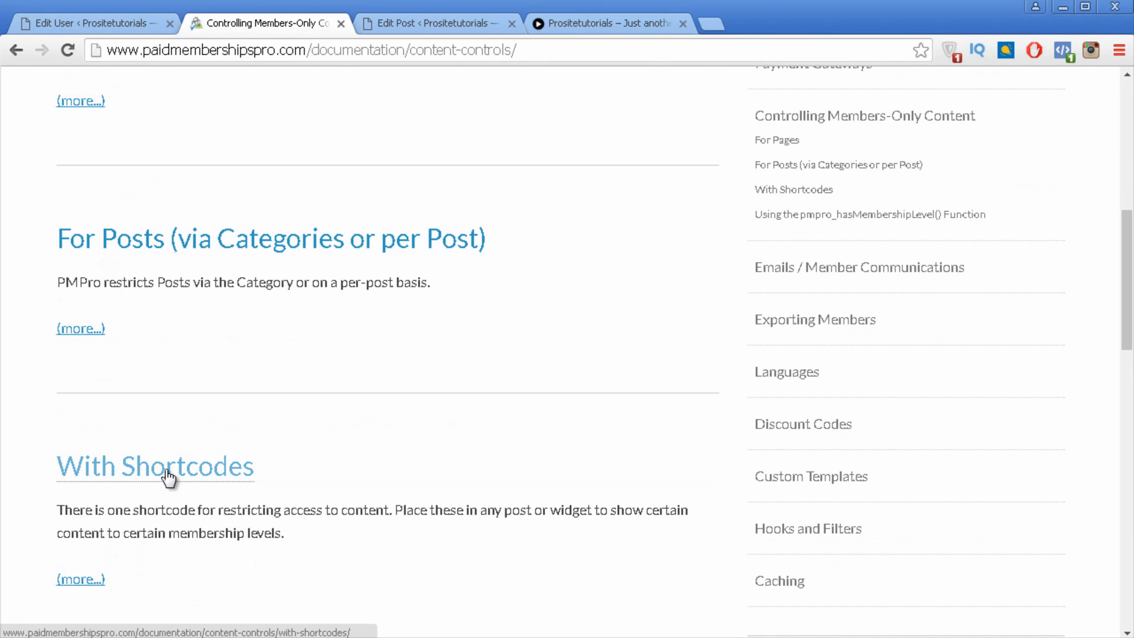
click(71, 479)
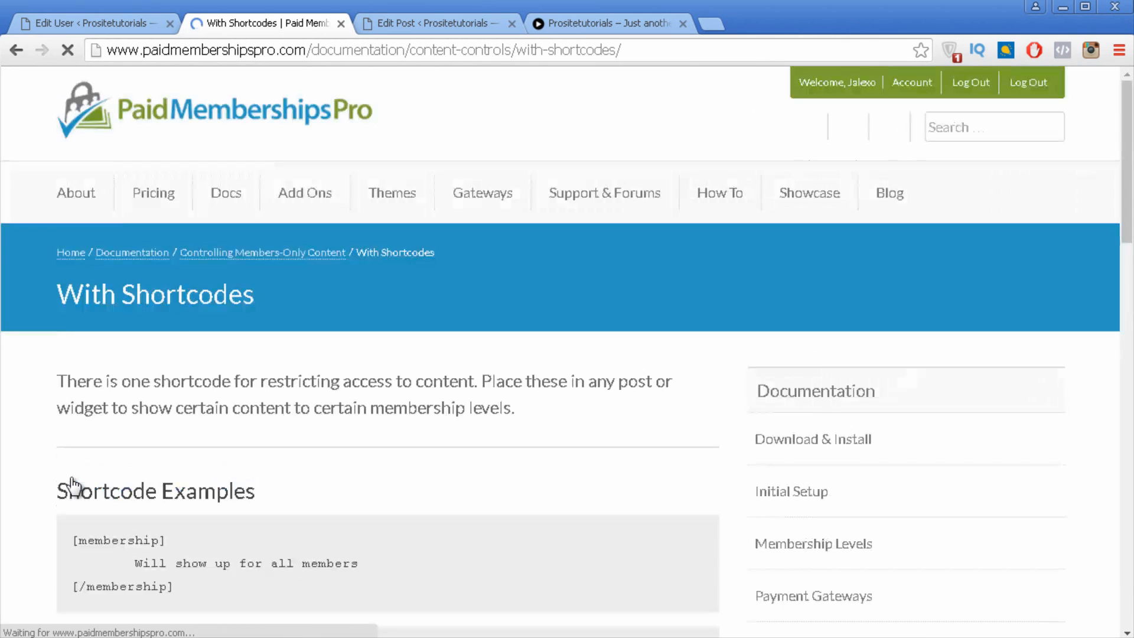
scroll(95, 472, down, 6)
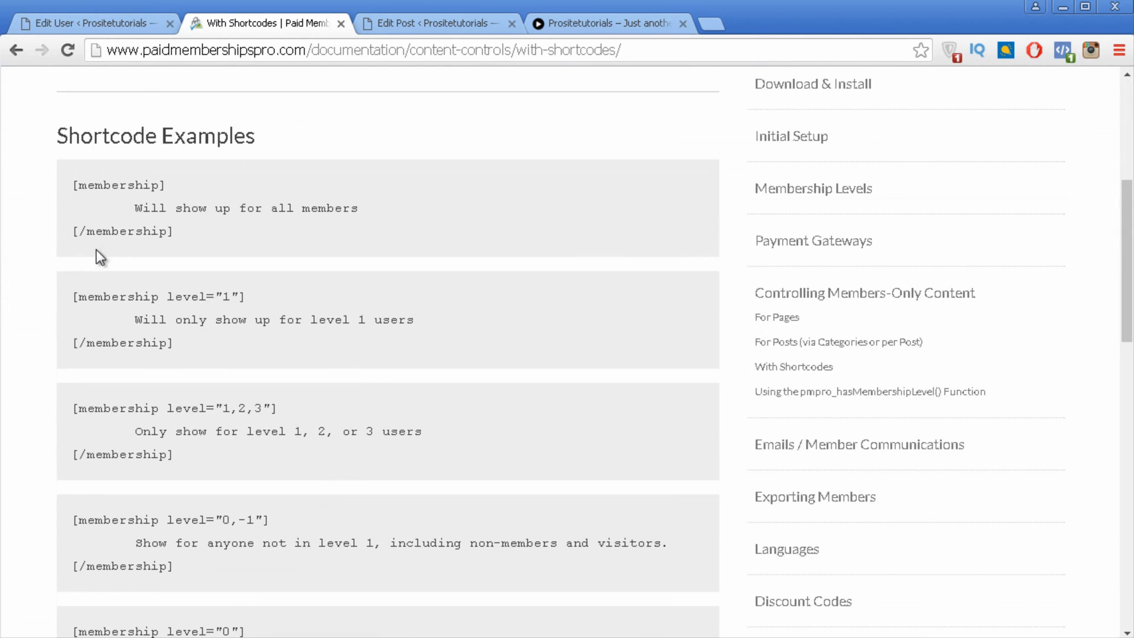
scroll(108, 177, down, 2)
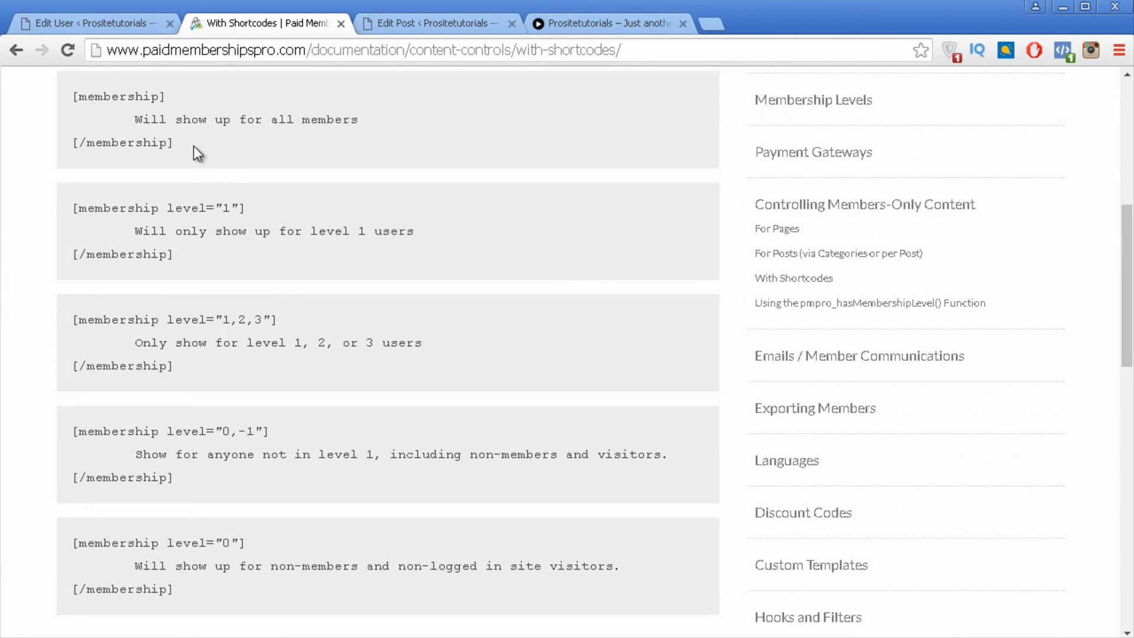
scroll(186, 177, down, 2)
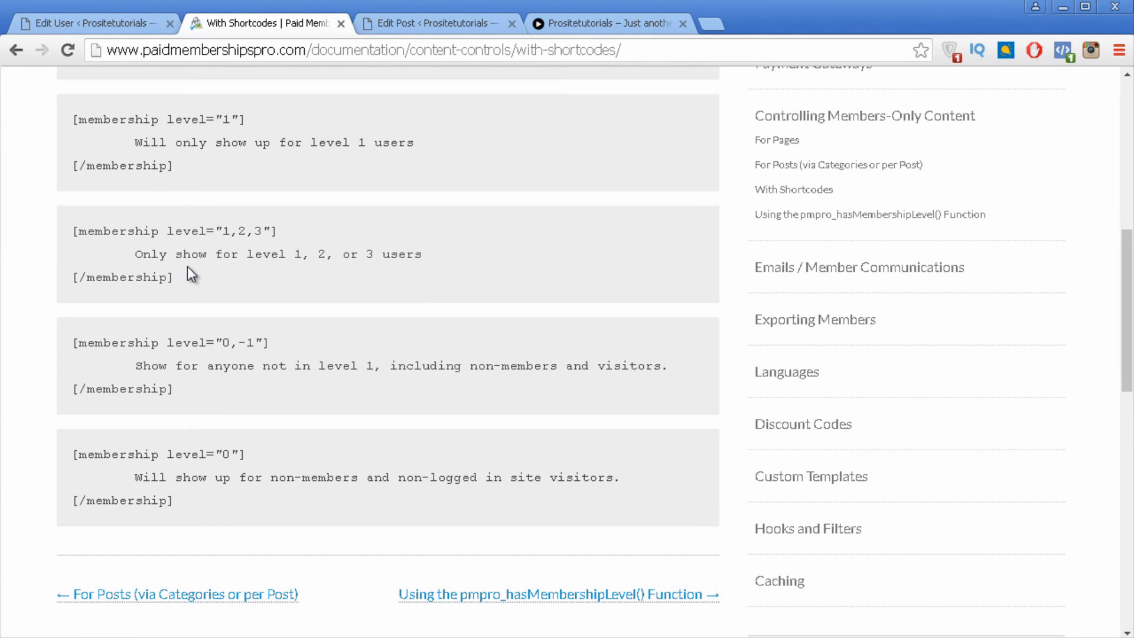
scroll(387, 520, up, 2)
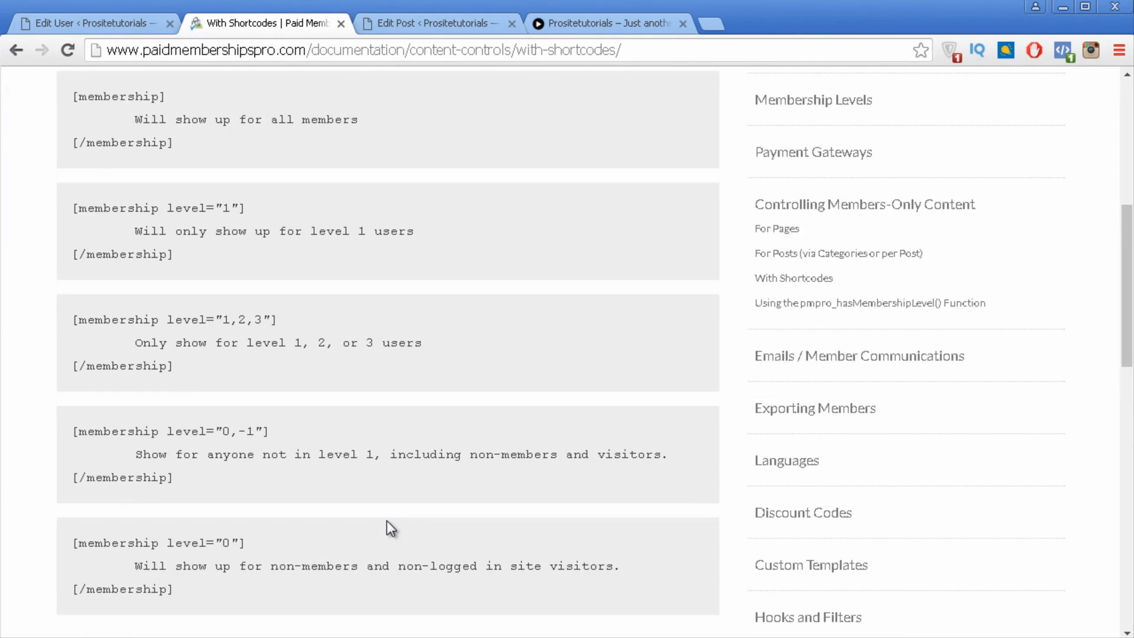
Step: Back in the Premium Content 02 editor, check its unchecked Require Membership options
click(410, 27)
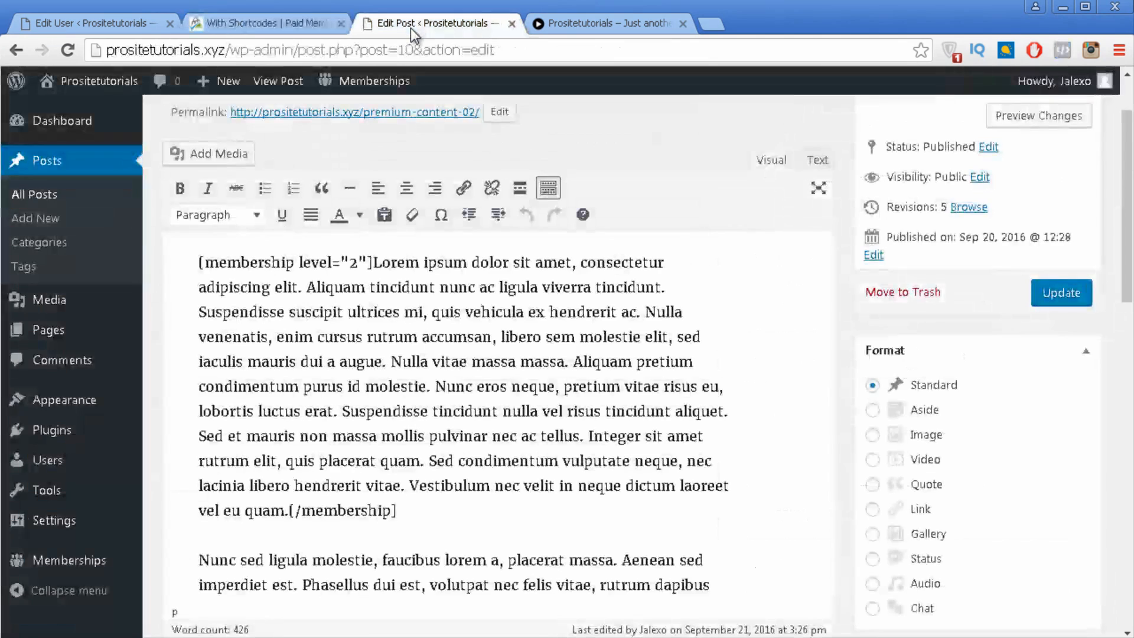
scroll(807, 242, down, 2)
scroll(912, 419, down, 10)
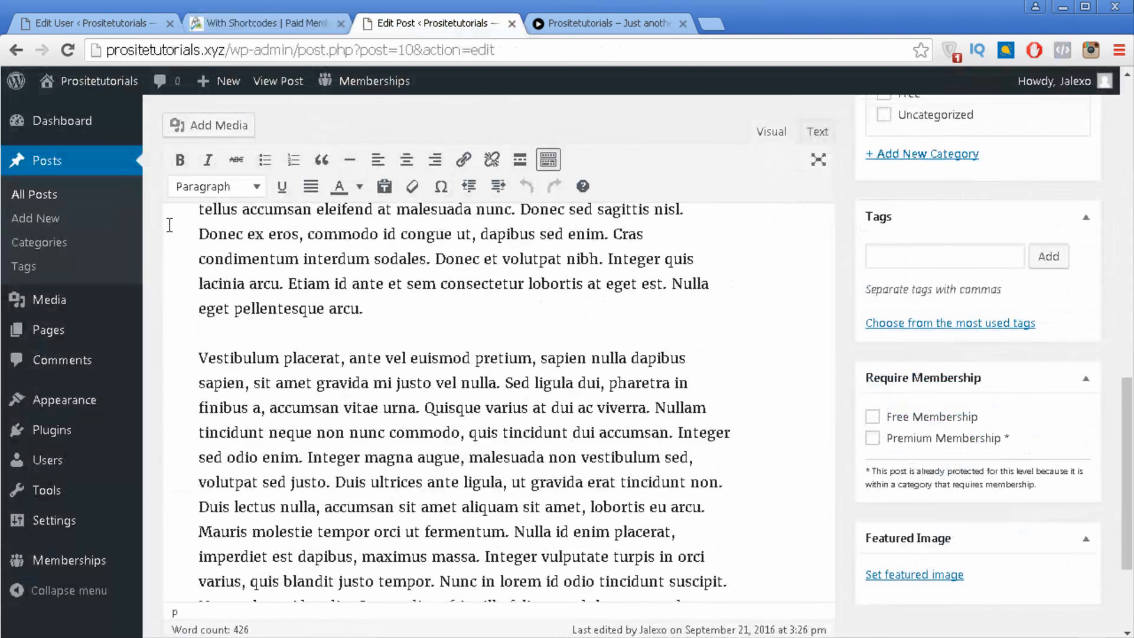
scroll(240, 168, up, 3)
Step: Compare with the shortcode documentation again, then return to the post editor
click(281, 22)
scroll(335, 201, down, 3)
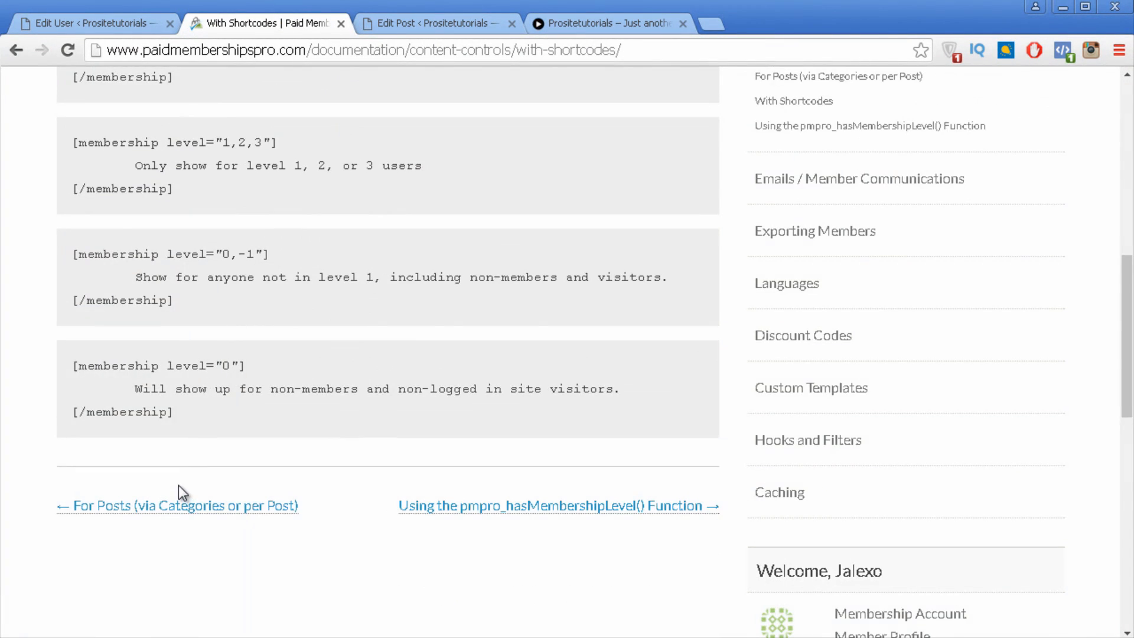
scroll(180, 491, up, 2)
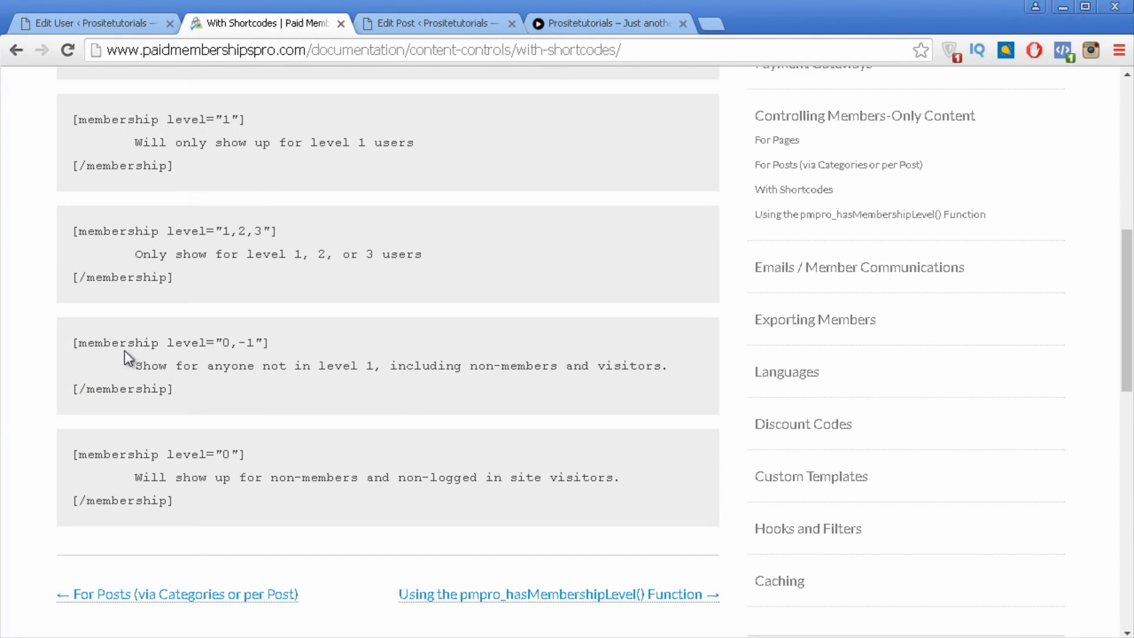
scroll(389, 249, up, 5)
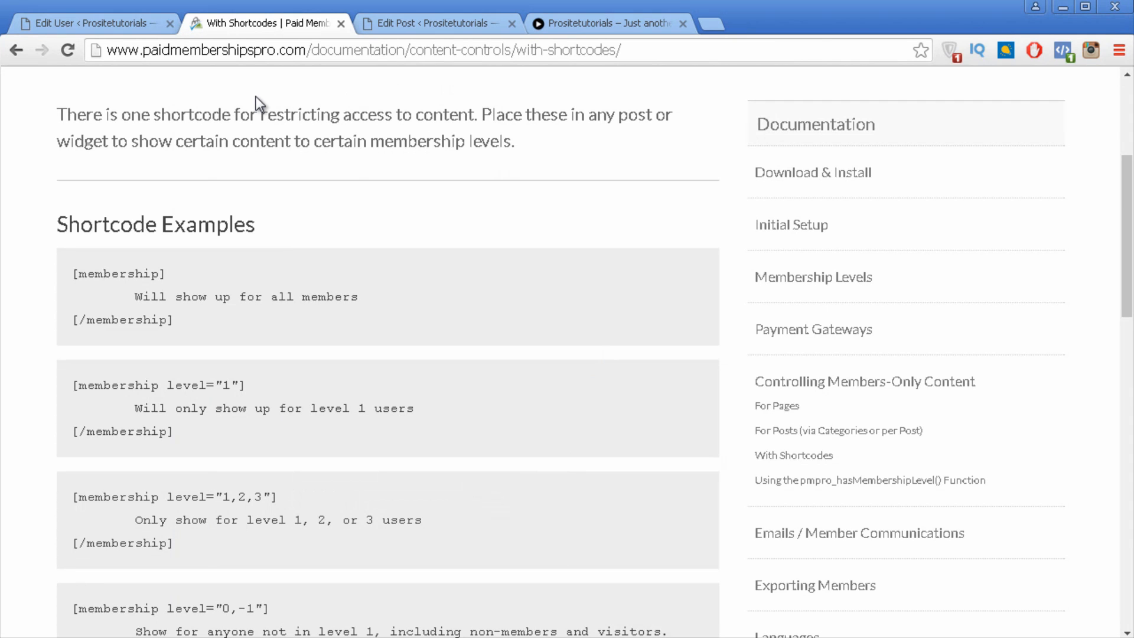
click(434, 23)
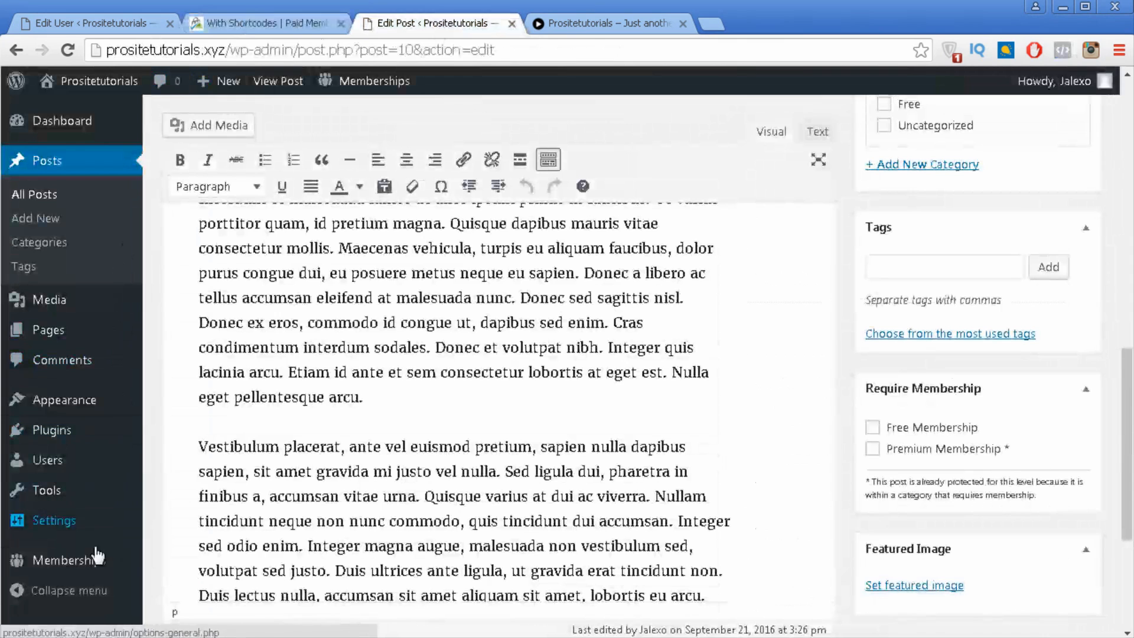
mouse_move(92, 564)
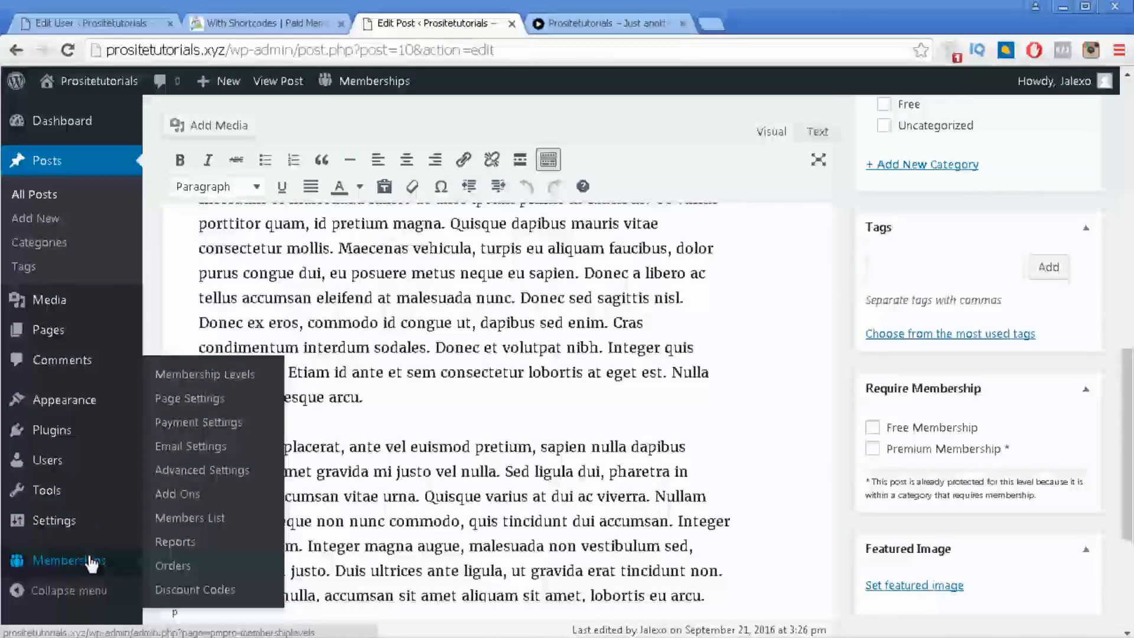
Step: Check the Memberships Reports showing 2 signups, then open Orders, which shows no orders found
click(212, 548)
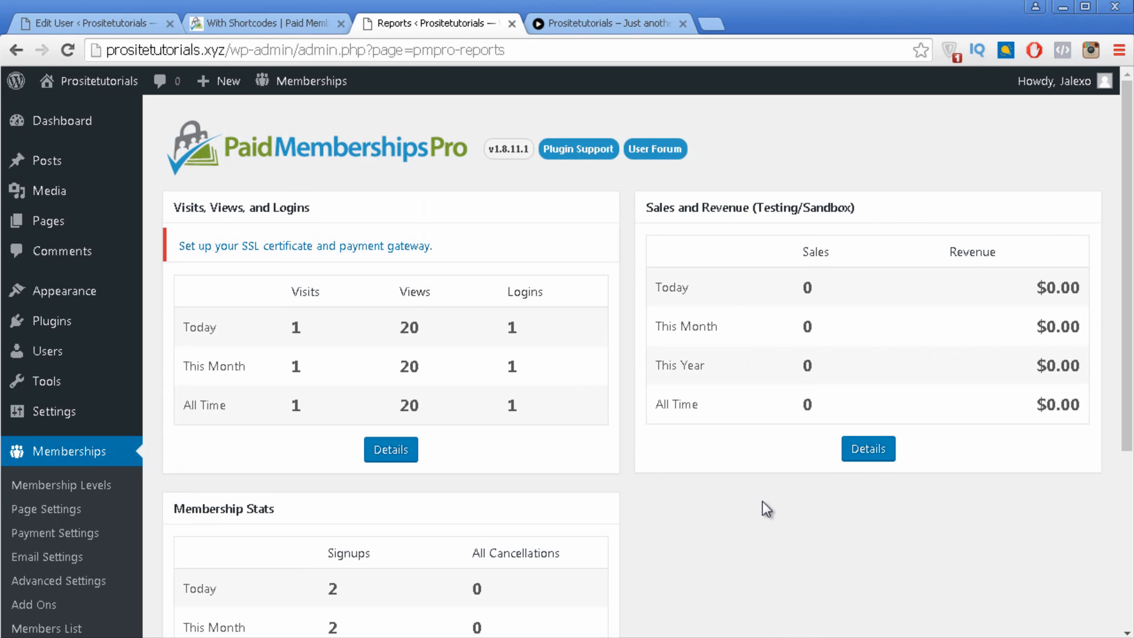
scroll(767, 508, down, 3)
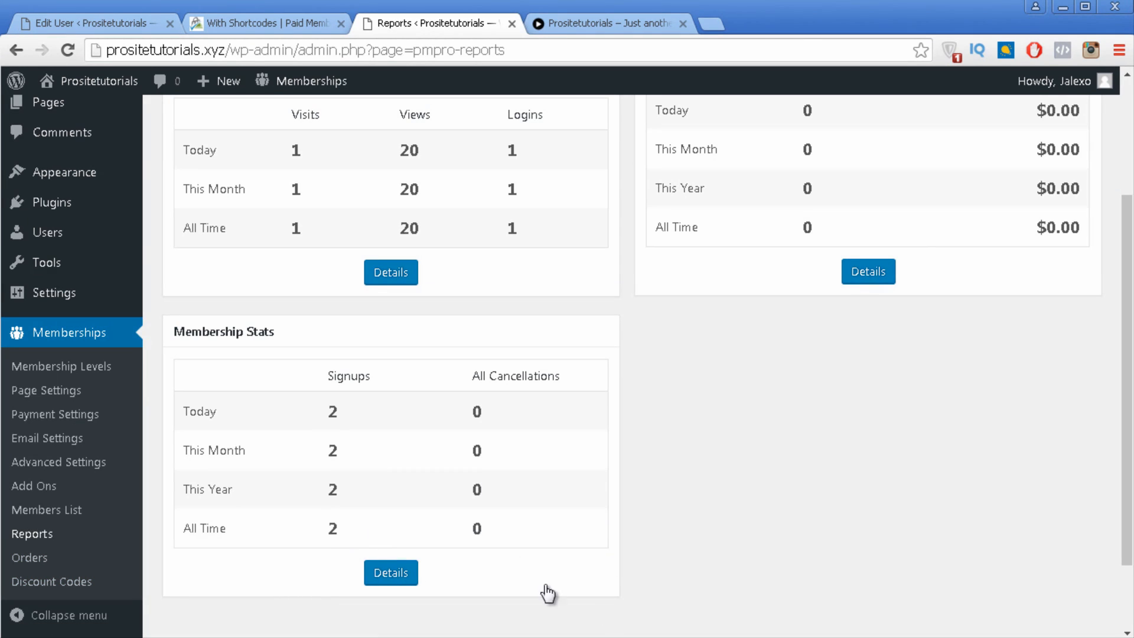
click(95, 567)
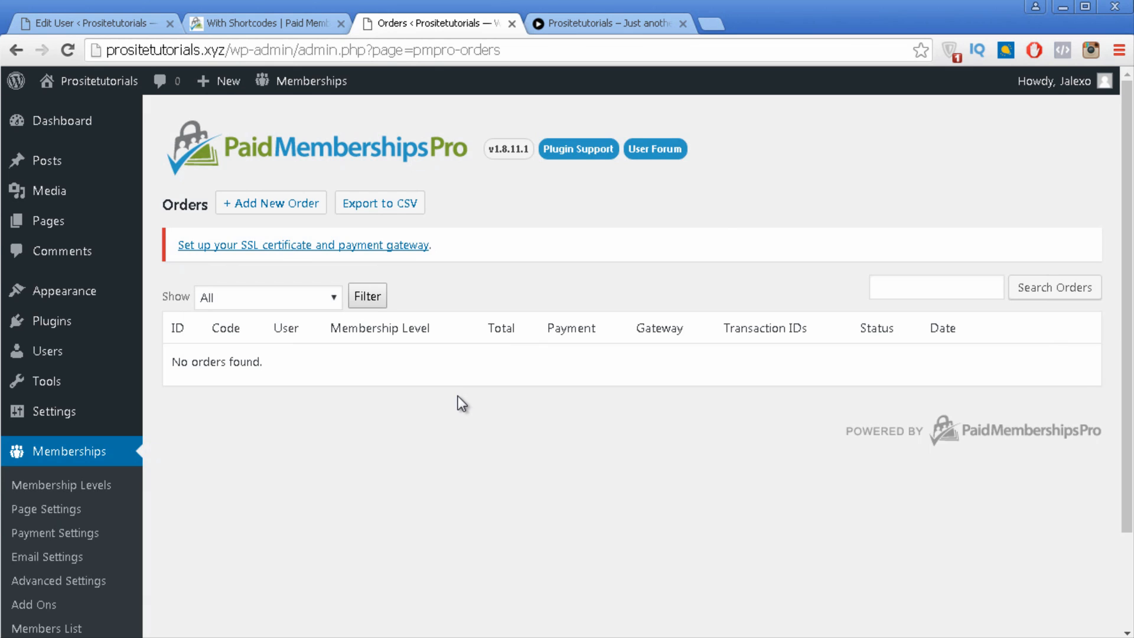
Step: Open the empty Memberships > Discount Codes list and start adding a new discount code
scroll(456, 402, down, 3)
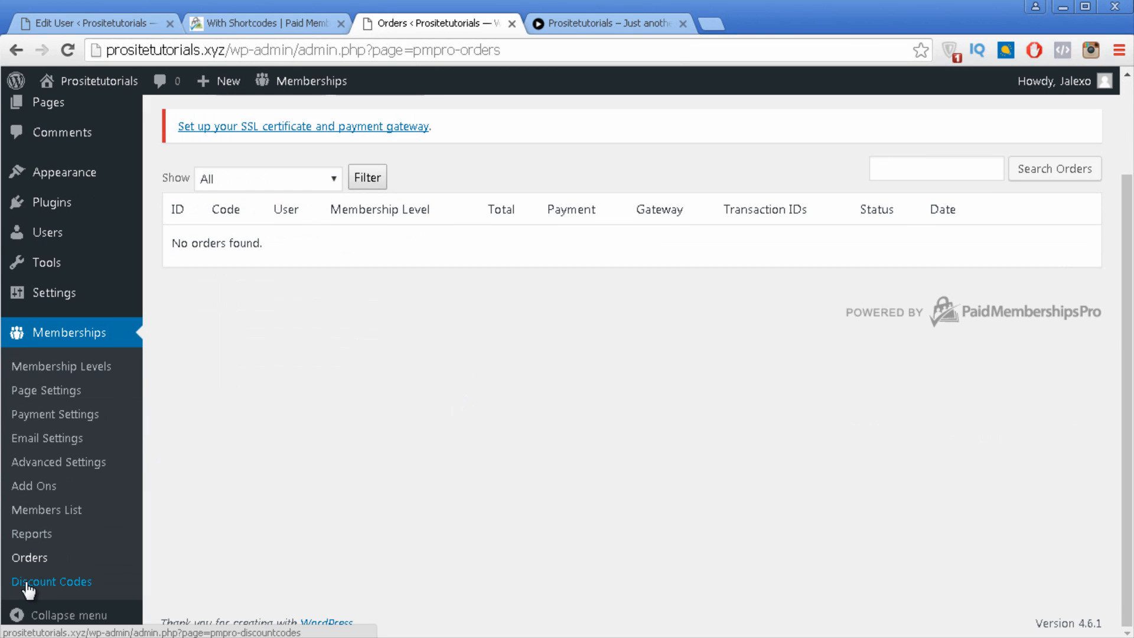
click(26, 582)
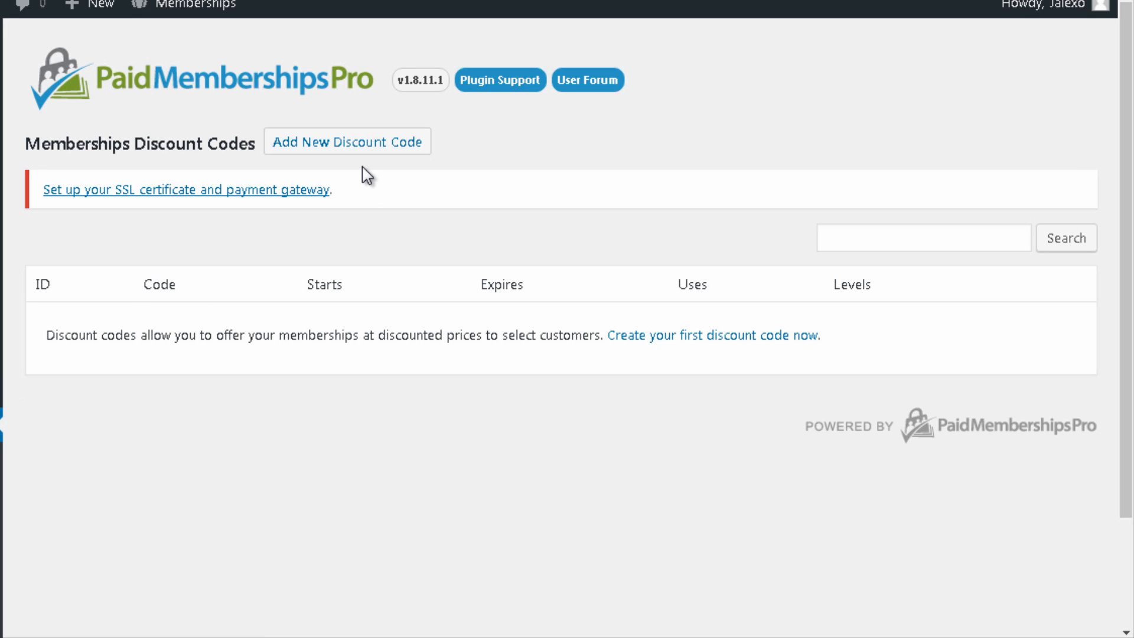
click(349, 151)
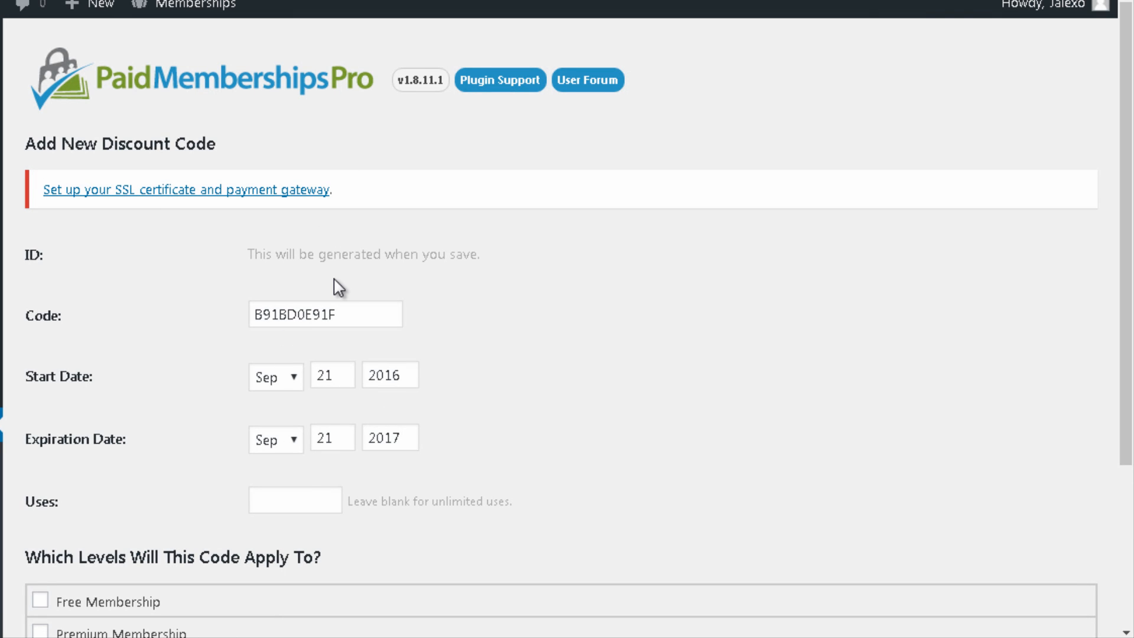
Step: Replace the generated code with Discount20 and set its expiration month to Dec (Dec 21, 2017)
drag(373, 314, 170, 331)
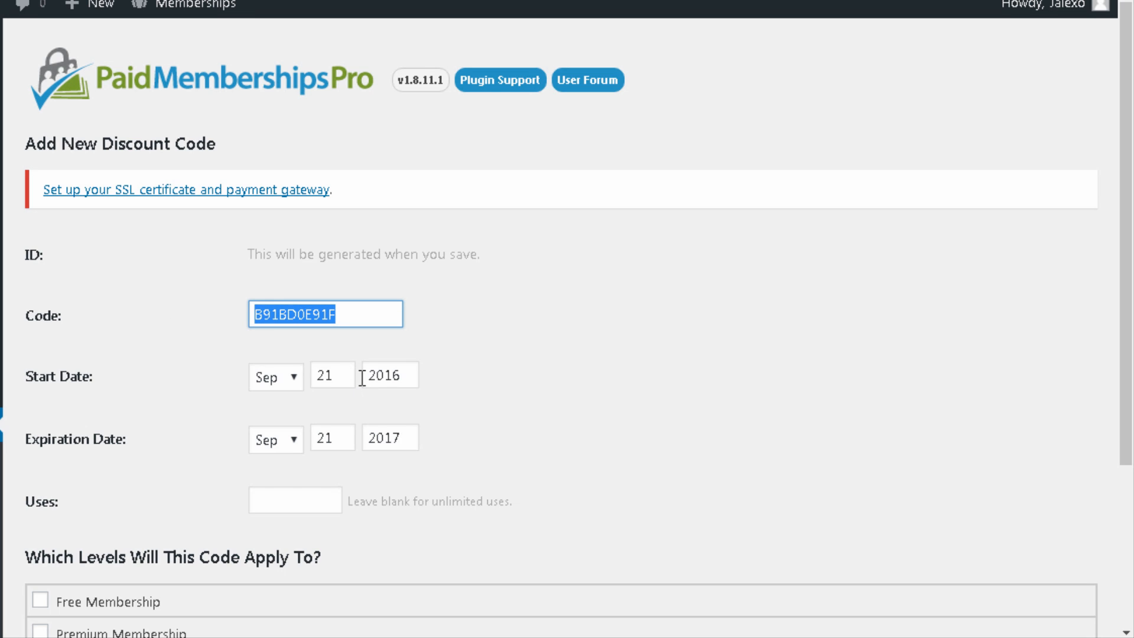
text(Discount)
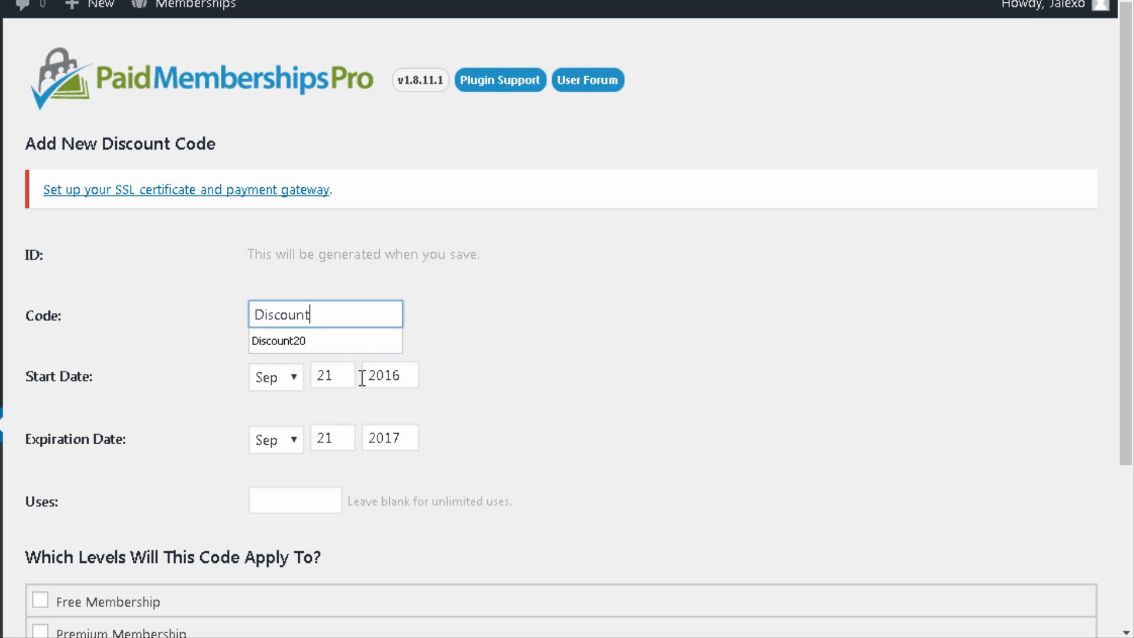
text(20)
click(521, 378)
scroll(521, 378, down, 2)
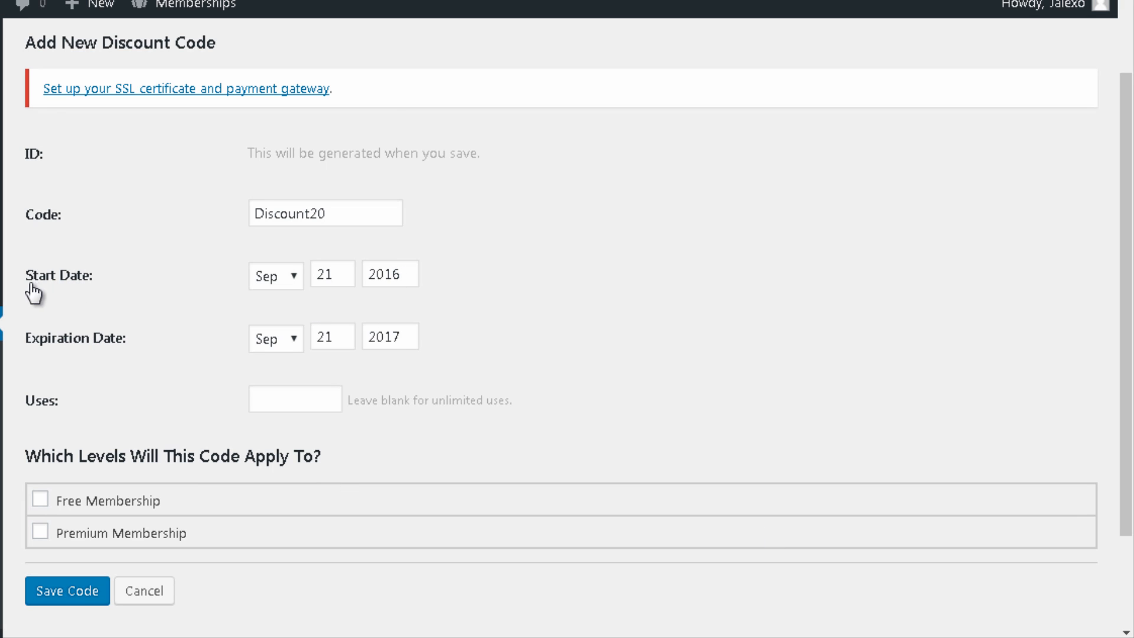
click(280, 348)
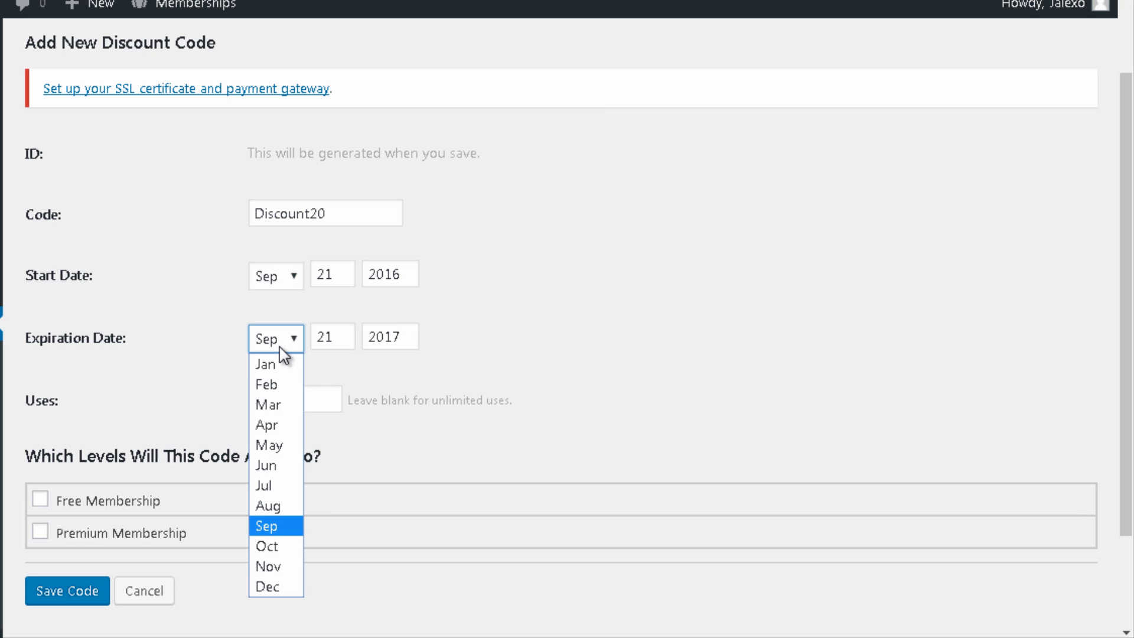
click(277, 587)
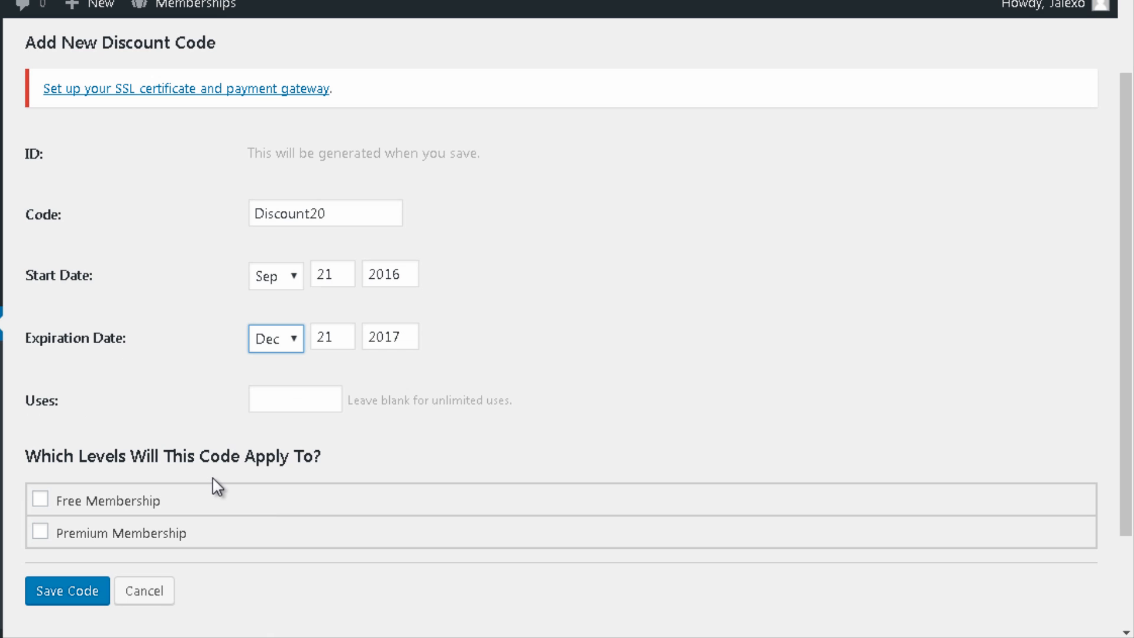
scroll(174, 283, down, 2)
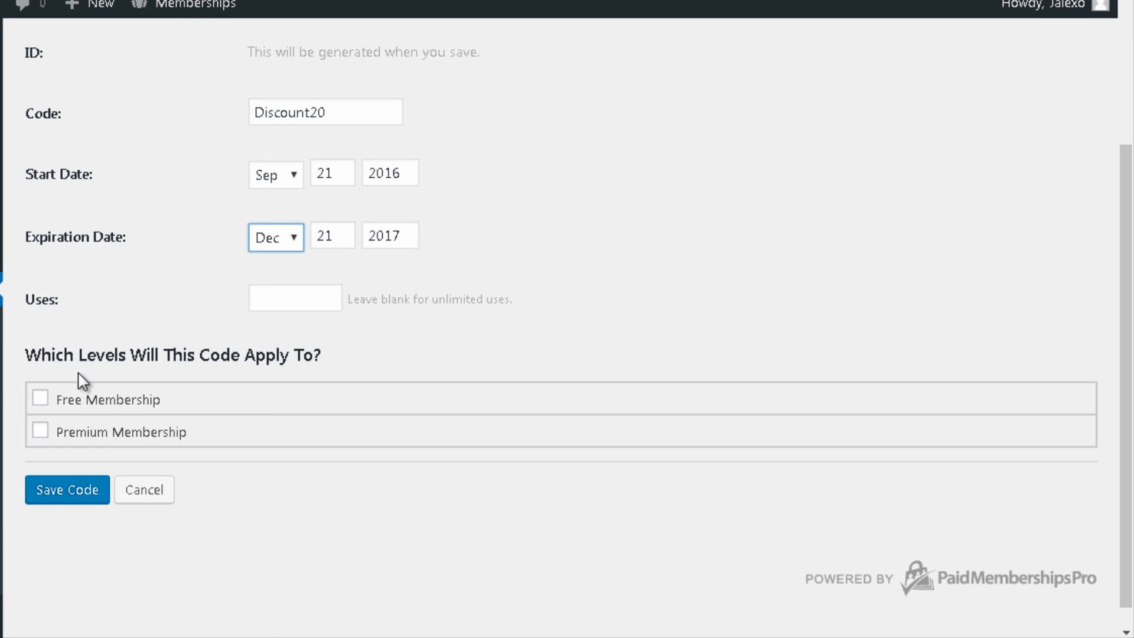
Step: Tick Premium Membership for Discount20 and change its Initial Payment from 15.00 to 12.00
click(41, 436)
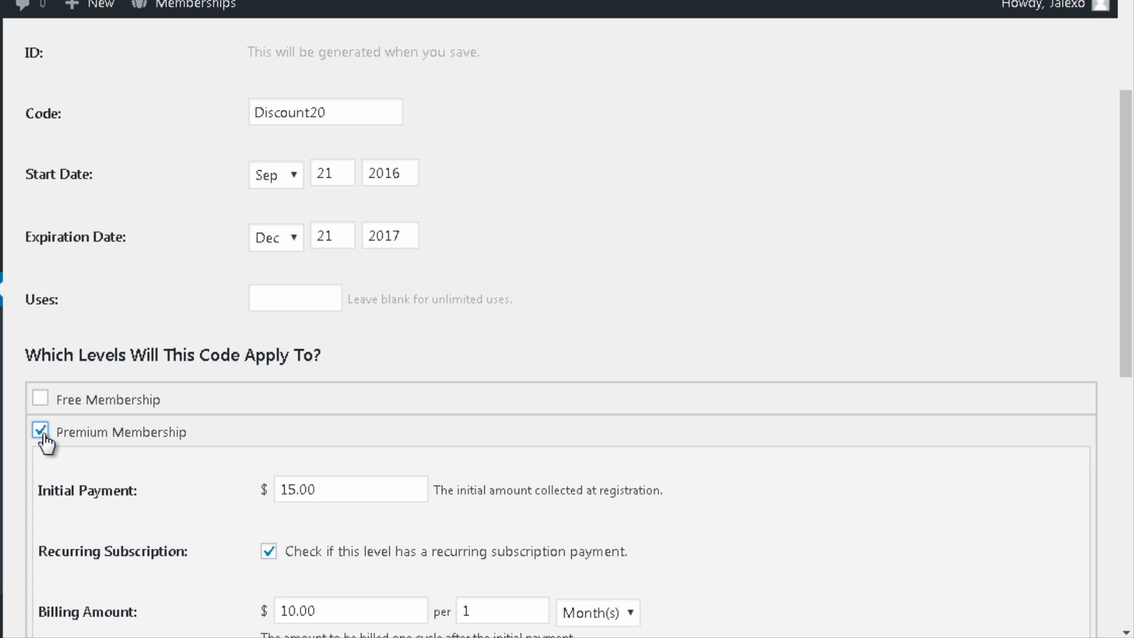
scroll(162, 420, down, 2)
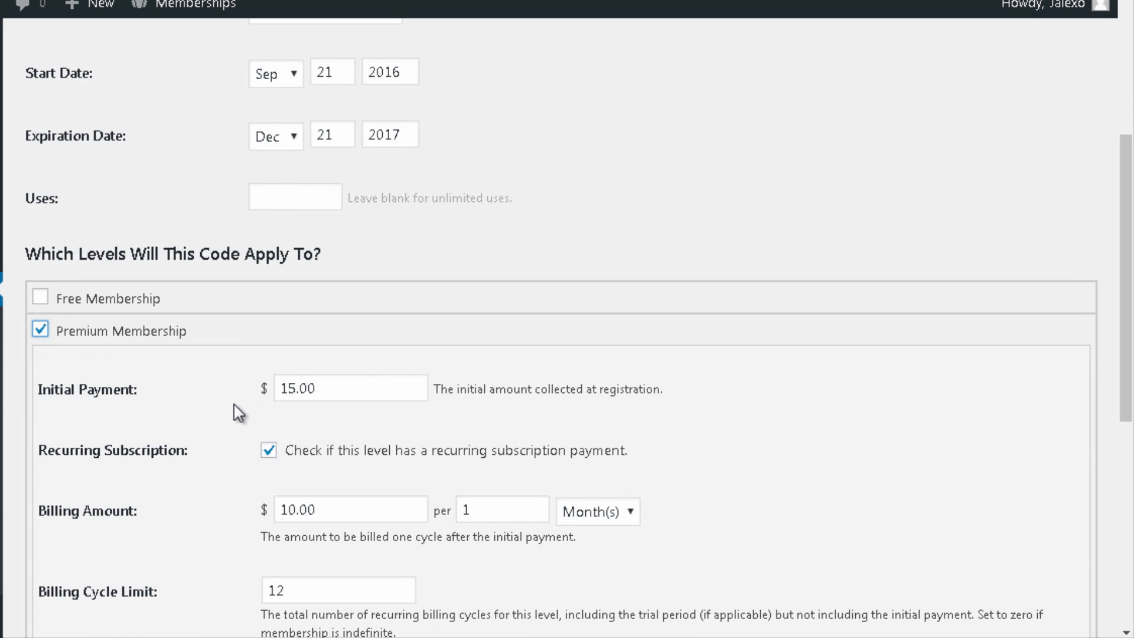
click(296, 388)
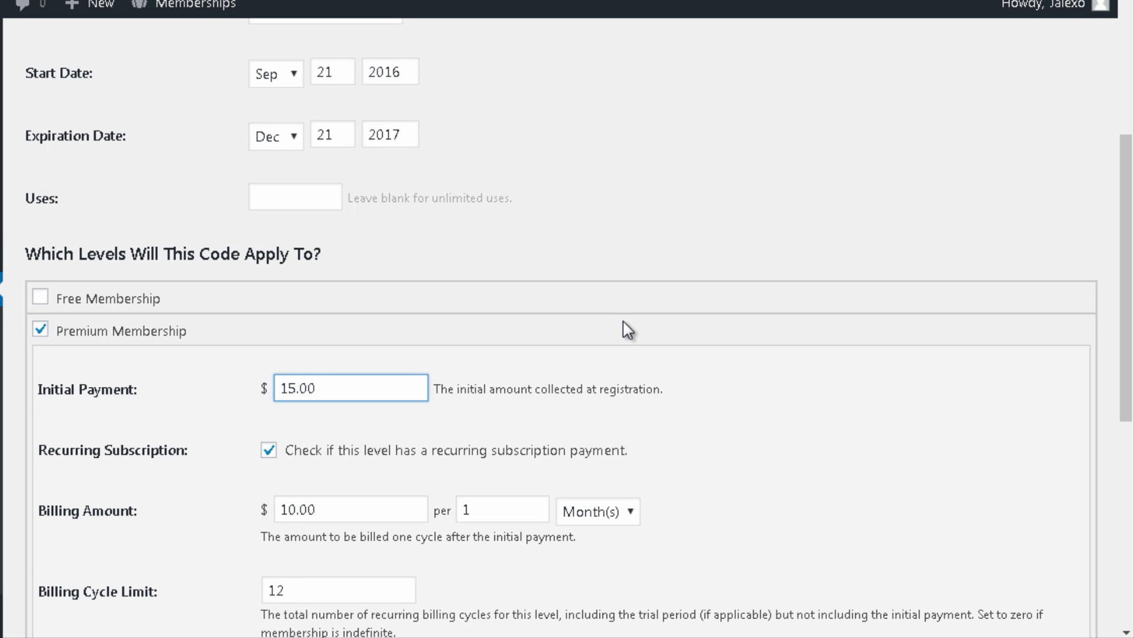
key(BackSpace)
text(2)
scroll(324, 378, down, 2)
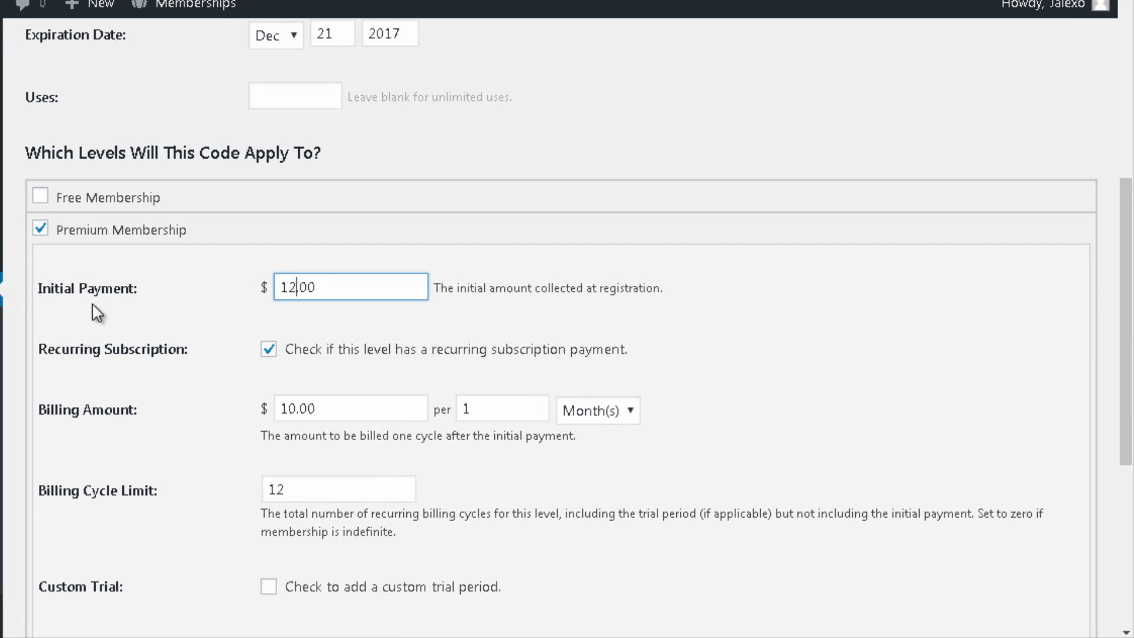
scroll(405, 236, up, 2)
scroll(273, 35, up, 2)
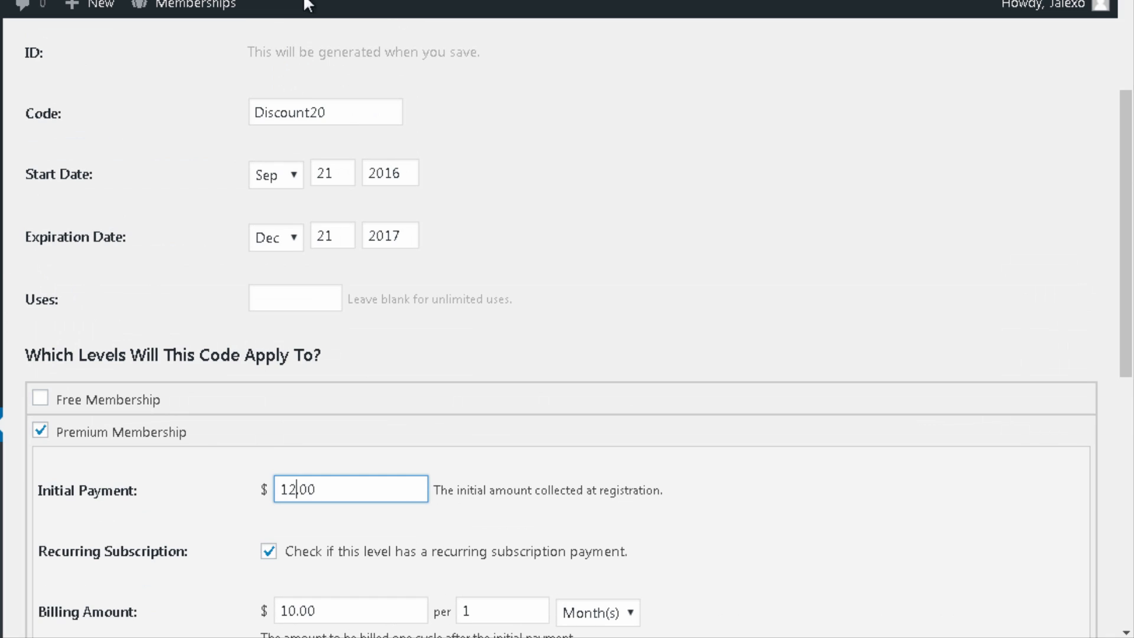
scroll(354, 145, up, 1)
scroll(363, 189, down, 4)
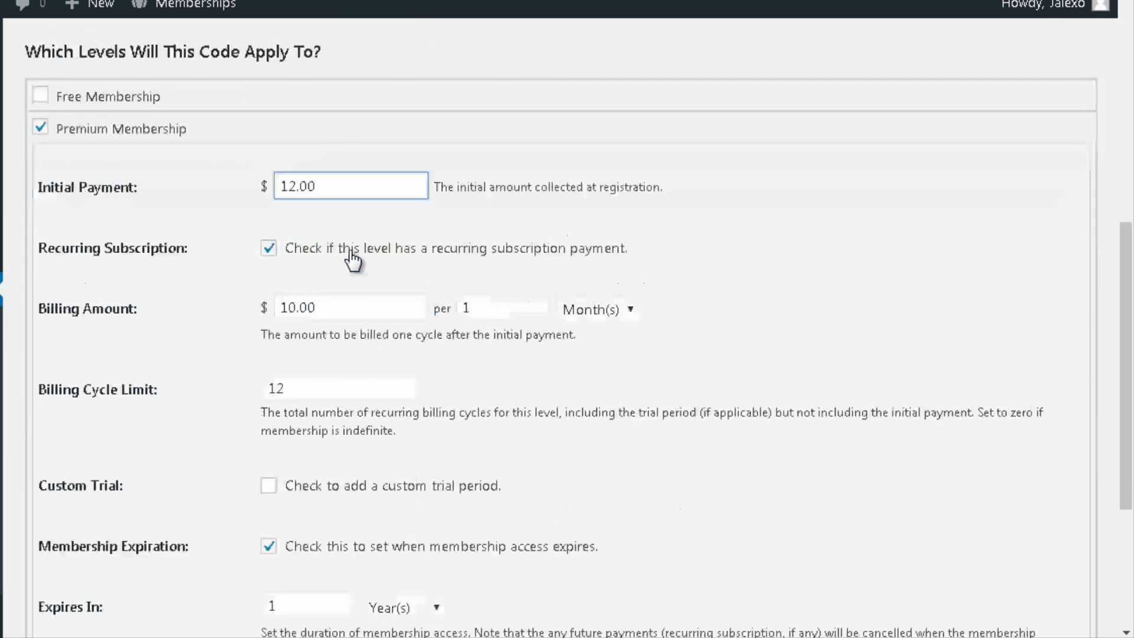
scroll(224, 172, down, 1)
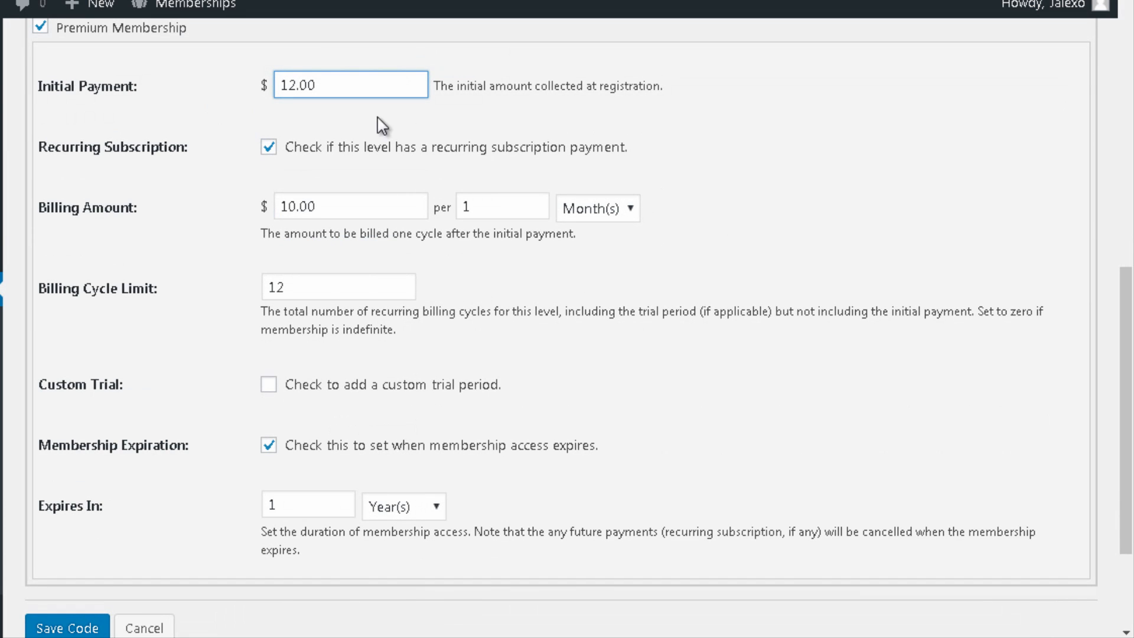
scroll(307, 261, down, 1)
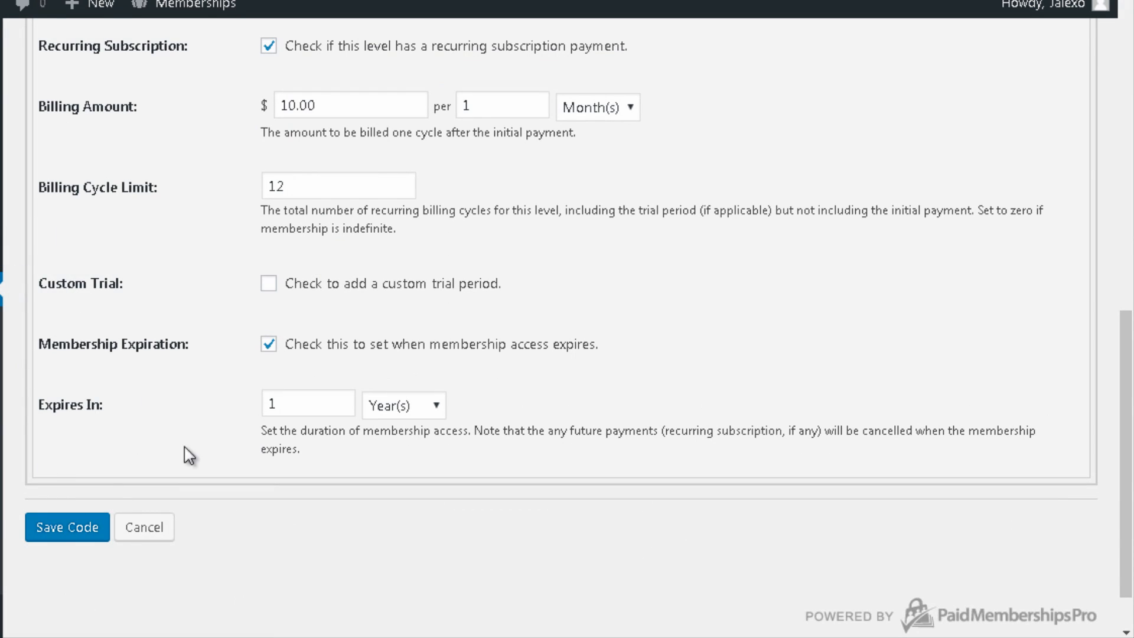
Step: Save the Discount20 code and confirm it appears in the Discount Codes list
click(39, 539)
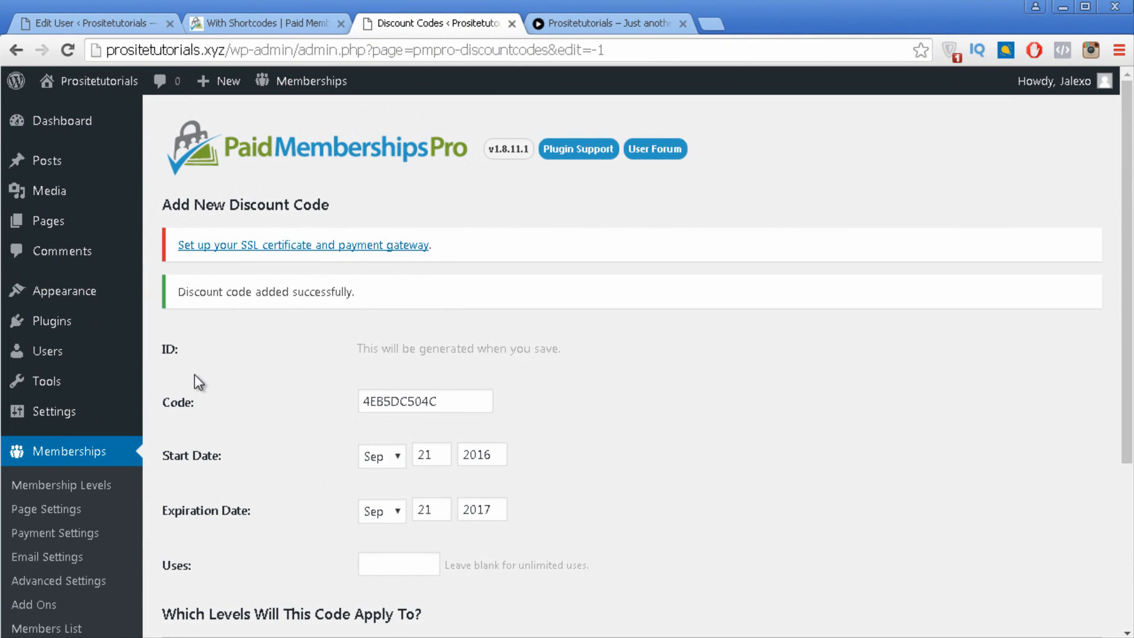
scroll(194, 375, down, 3)
click(47, 580)
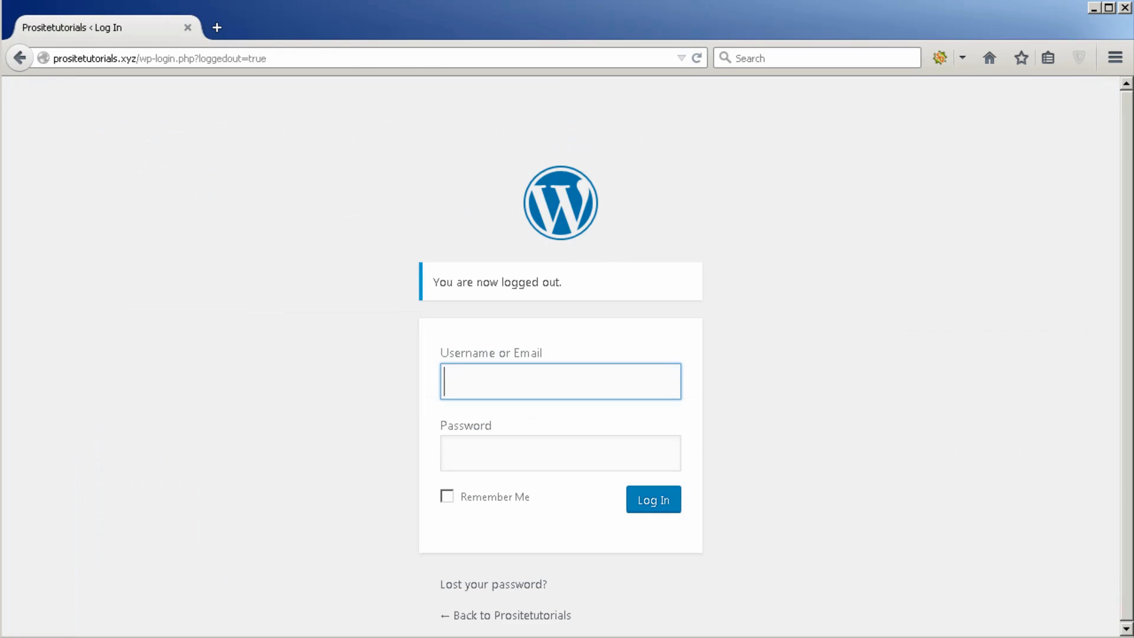
Step: Strip /wp-login.php?loggedout=true from the address to load the site's home page
click(137, 58)
key(shift+End)
key(Delete)
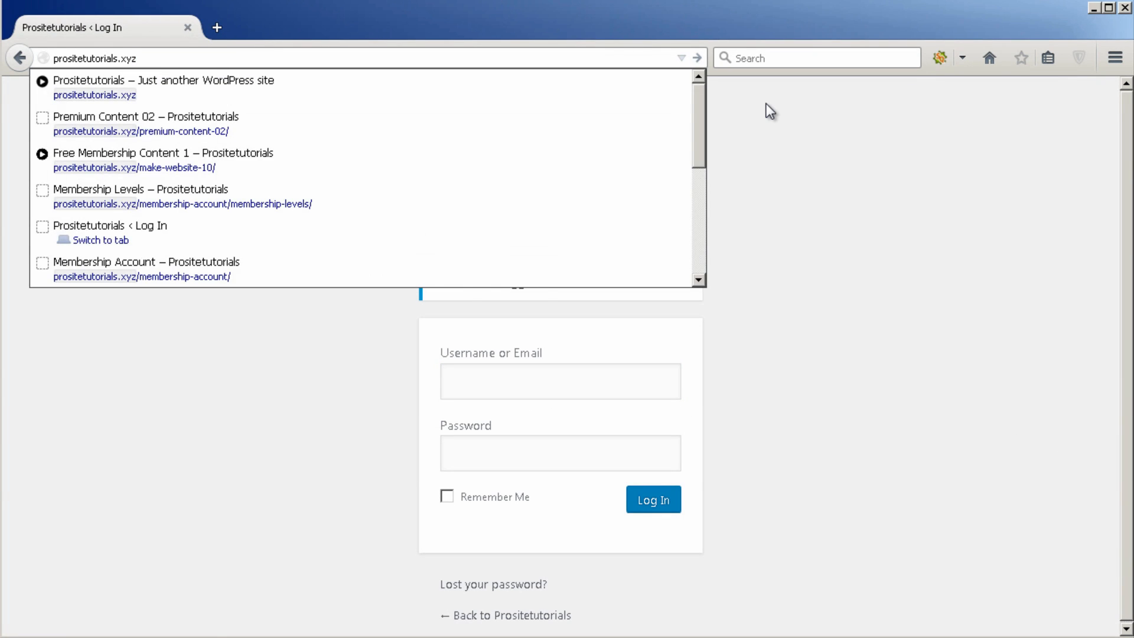
key(Return)
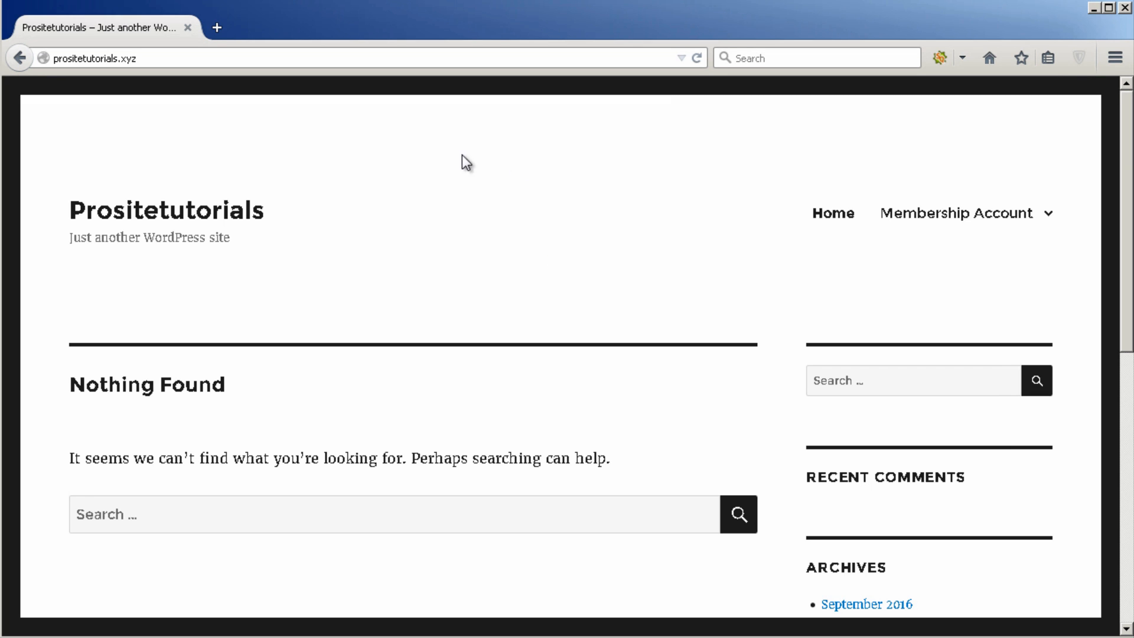
Step: Open Membership Account to view the Free and Premium Membership levels with their prices
click(921, 217)
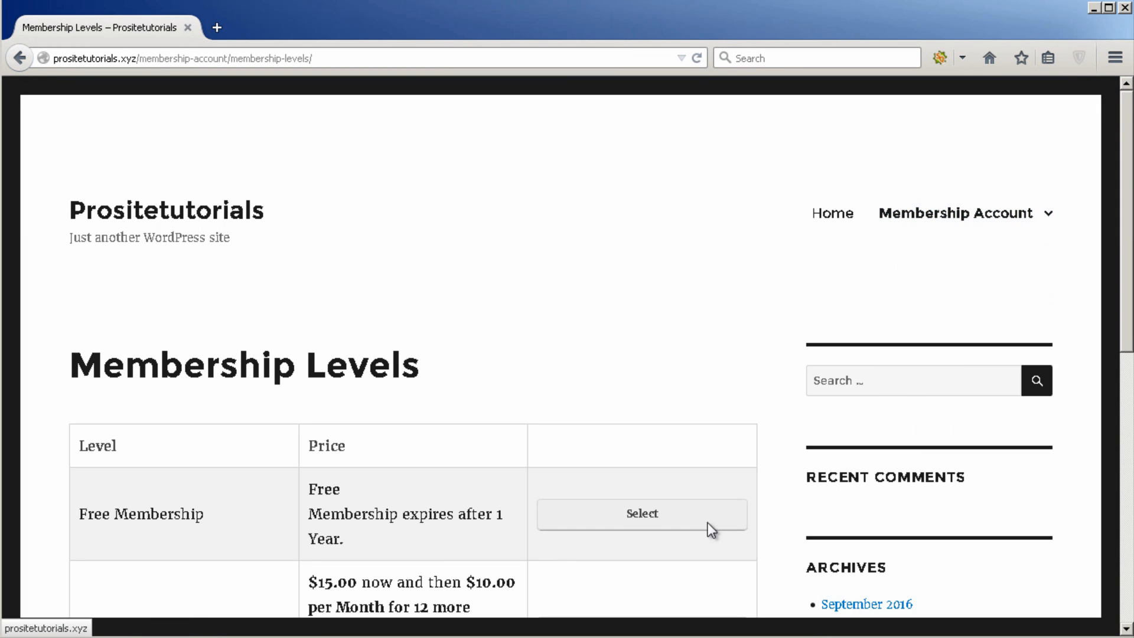
scroll(596, 257, down, 3)
scroll(595, 257, down, 1)
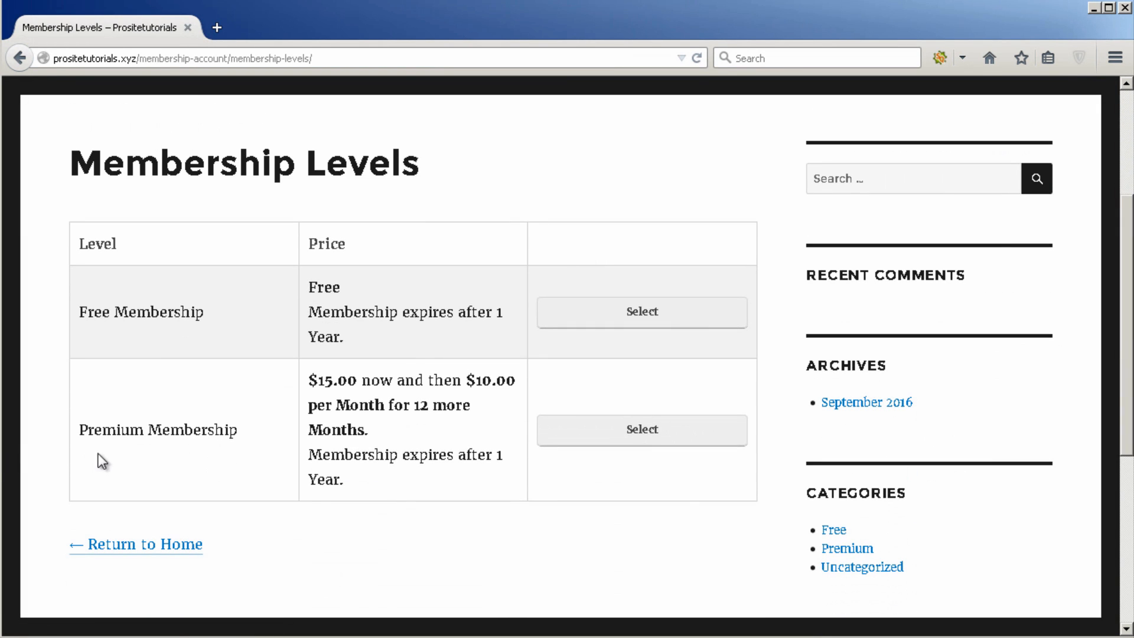
Step: Choose the Premium Membership level, then enter the new account's username and password twice
click(573, 427)
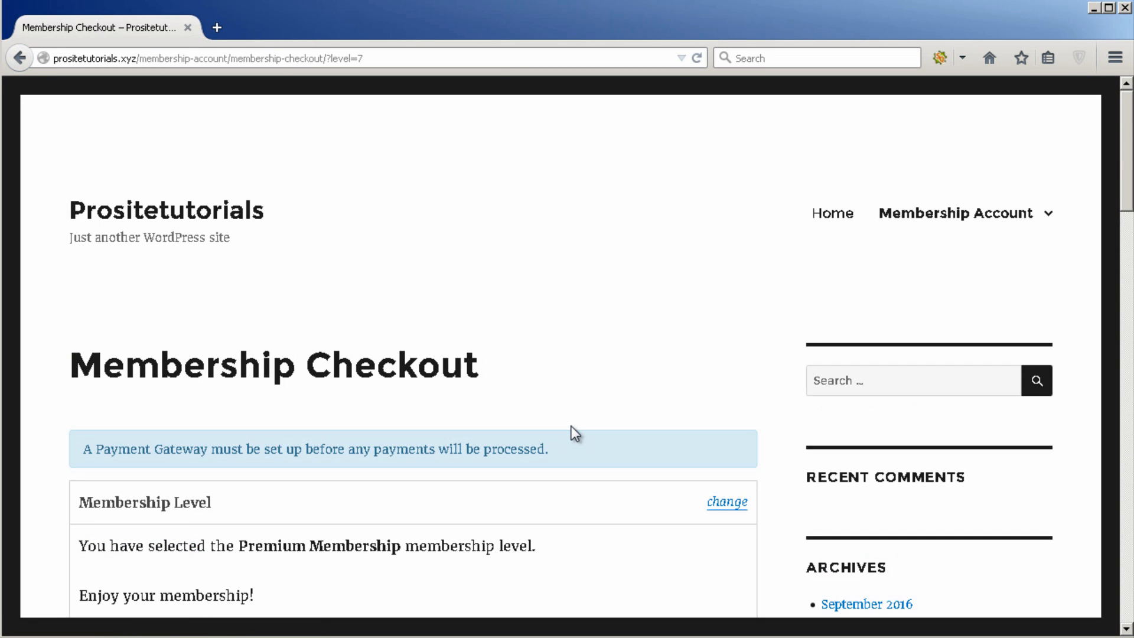
scroll(571, 427, down, 10)
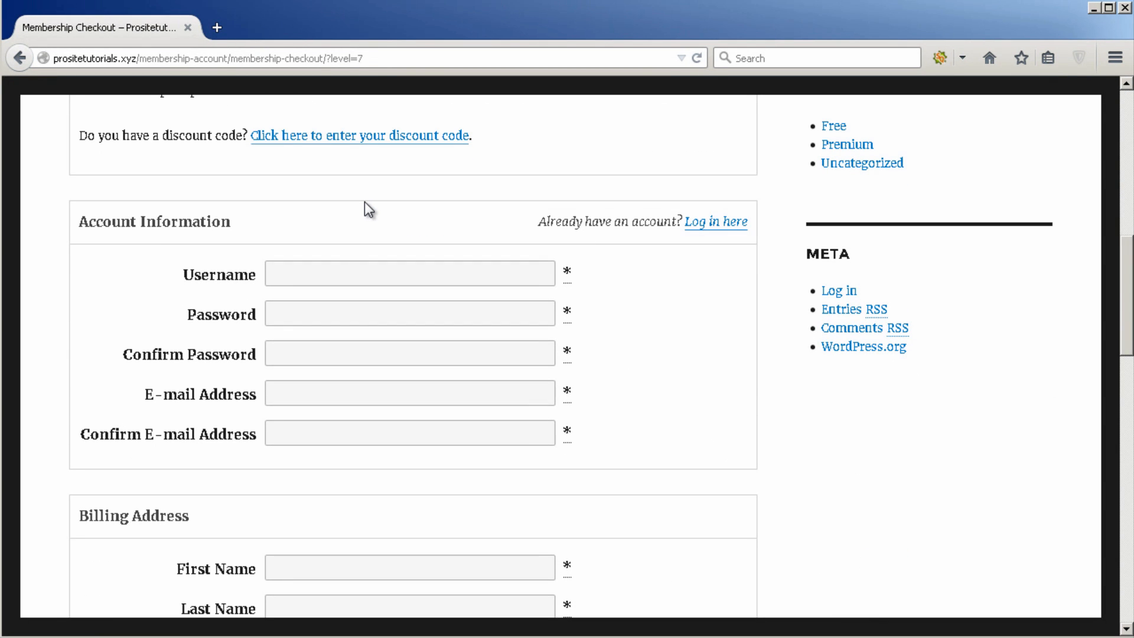
click(352, 264)
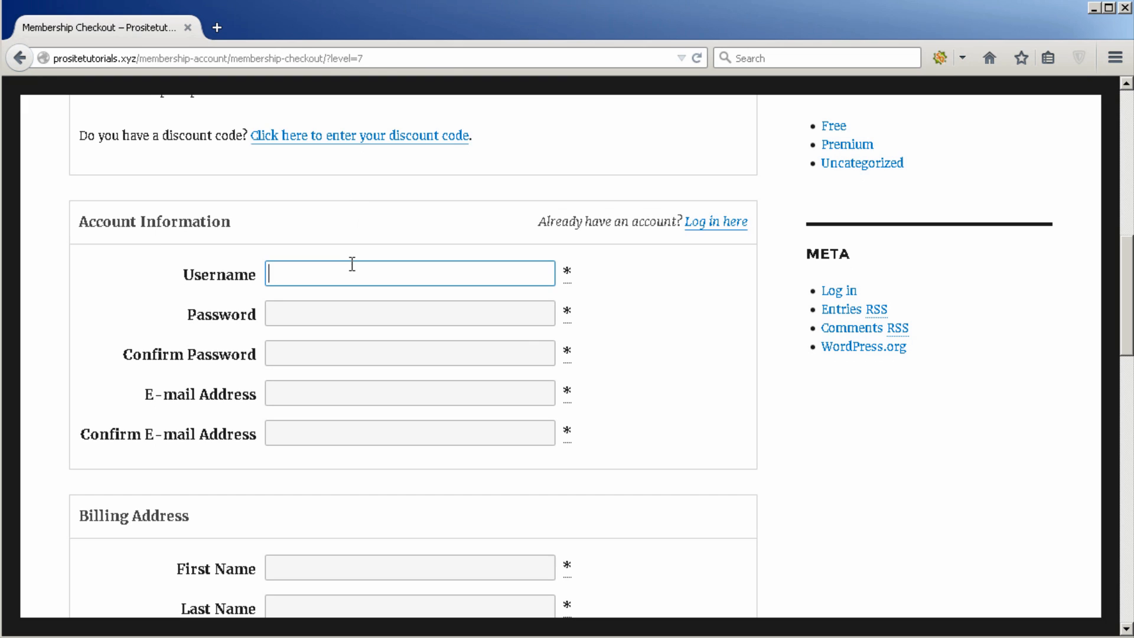
text(Marco)
click(354, 314)
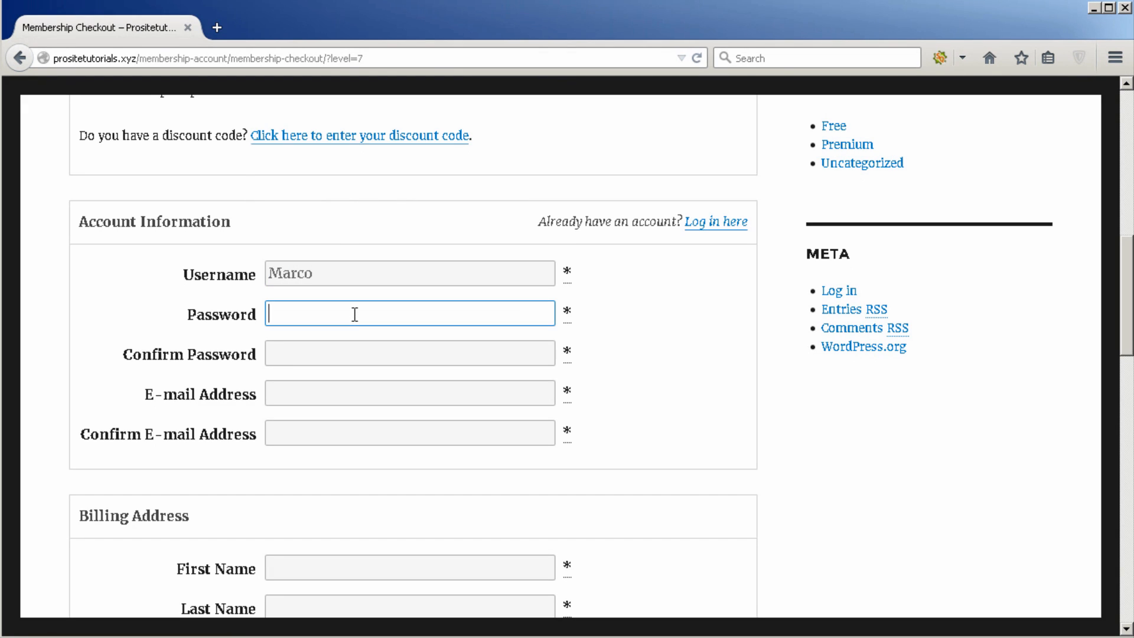
text(******)
click(351, 349)
text(******)
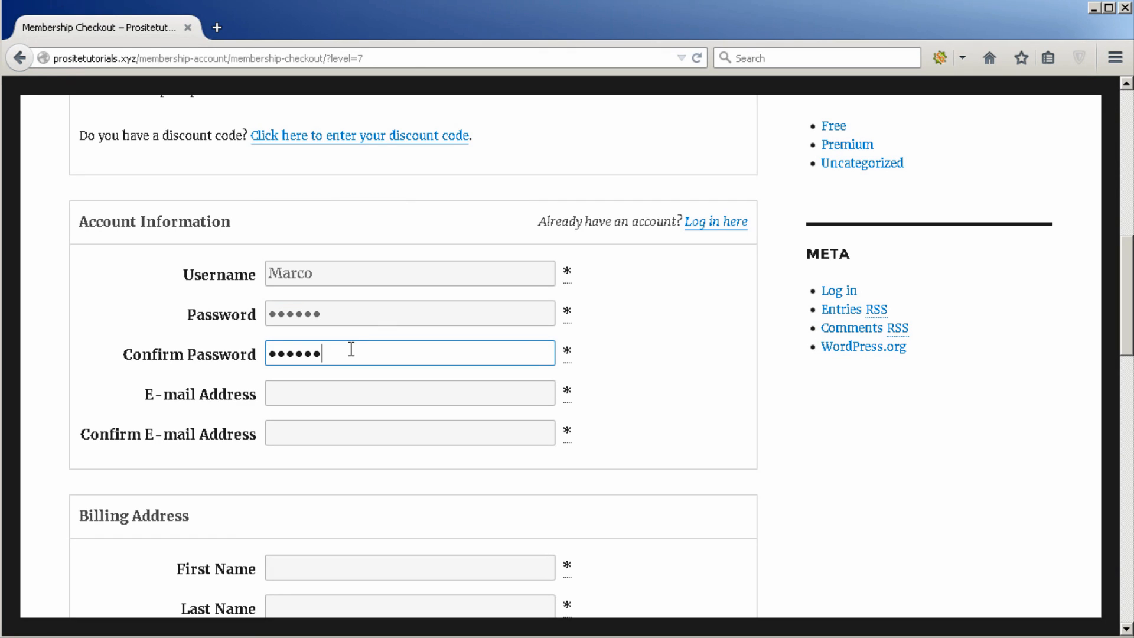
double_click(388, 272)
key(ctrl+c)
click(391, 394)
key(ctrl+v)
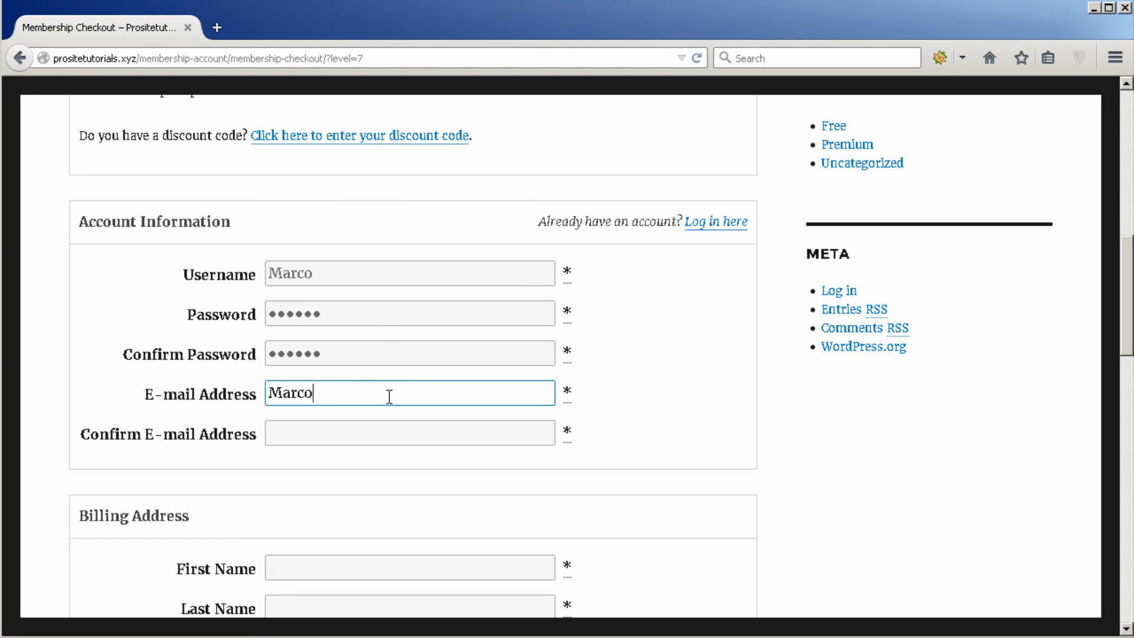
text(@outlook.com)
key(ctrl+a)
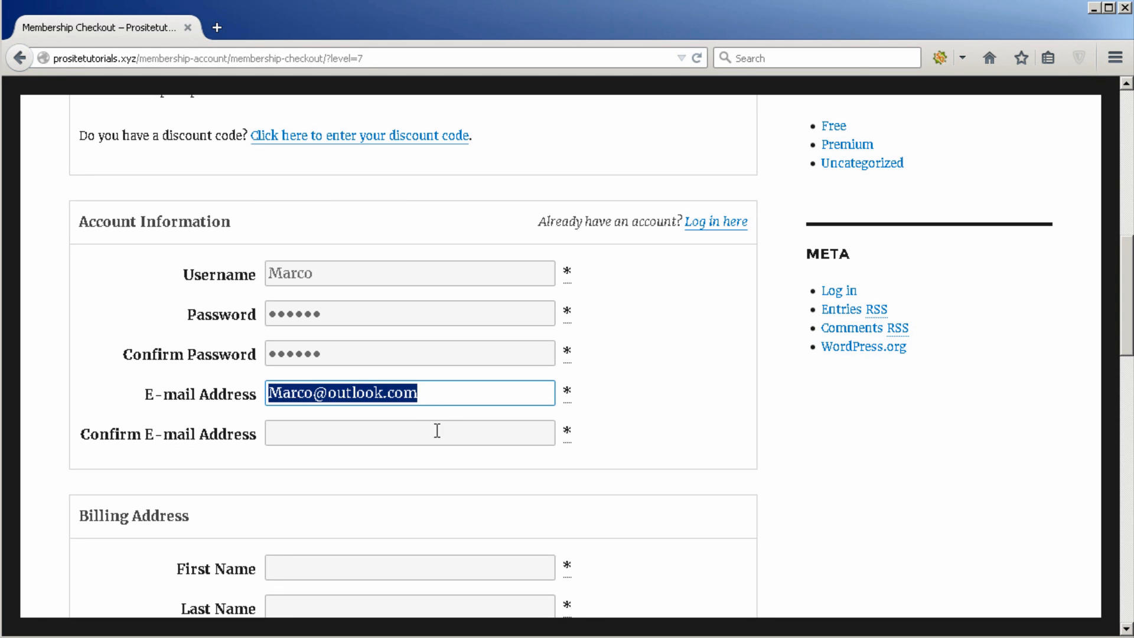
click(316, 387)
text(8998)
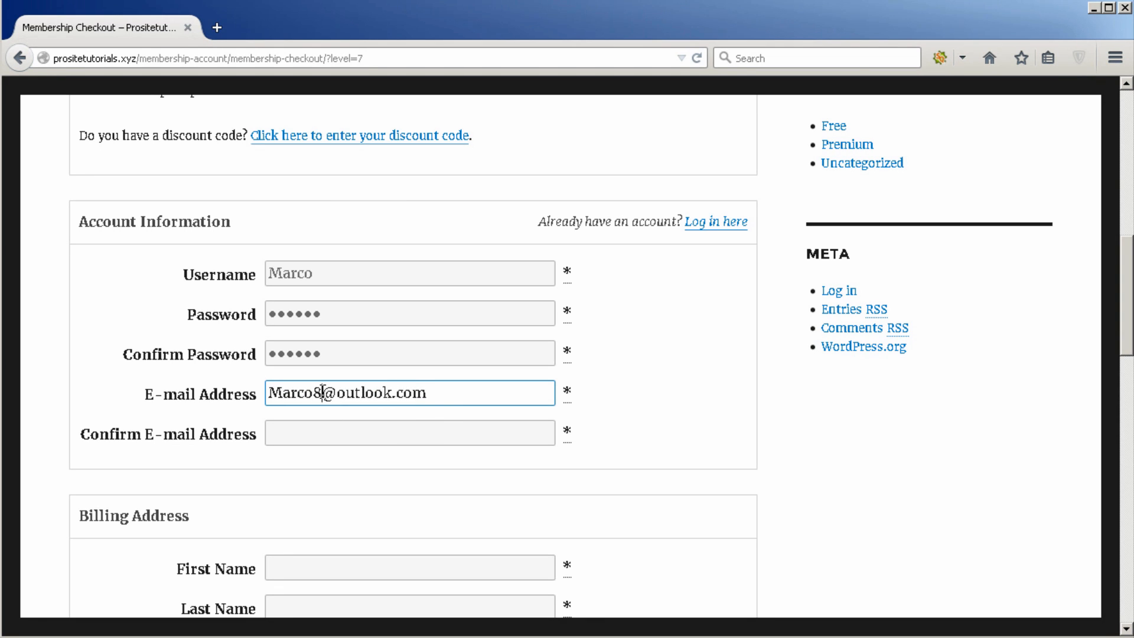
key(ctrl+a)
click(334, 427)
key(ctrl+v)
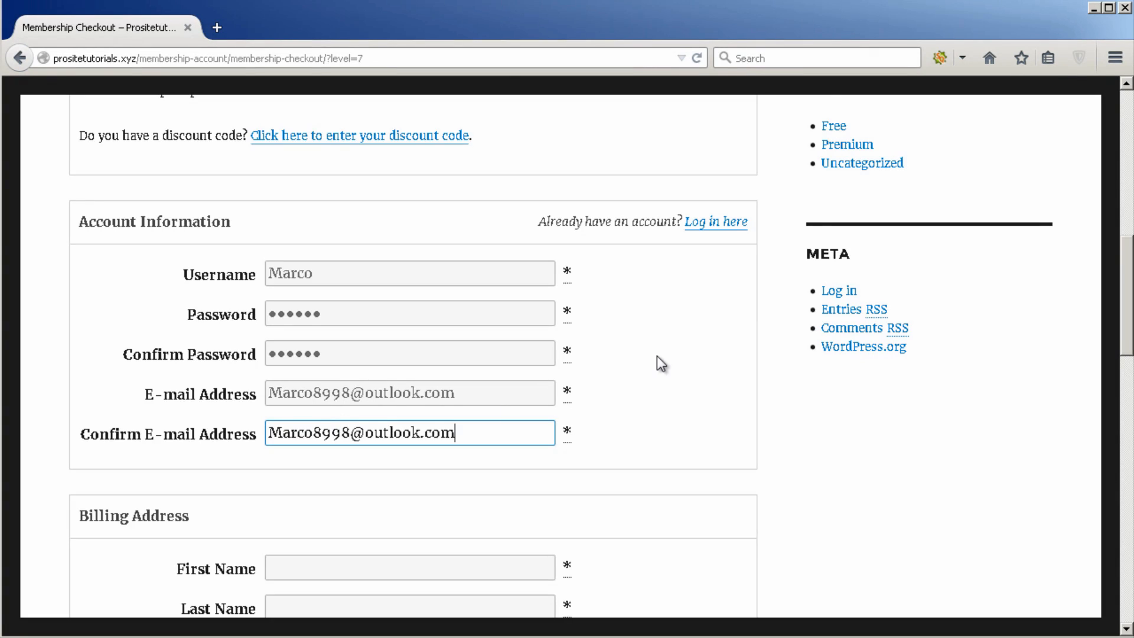
scroll(354, 331, down, 3)
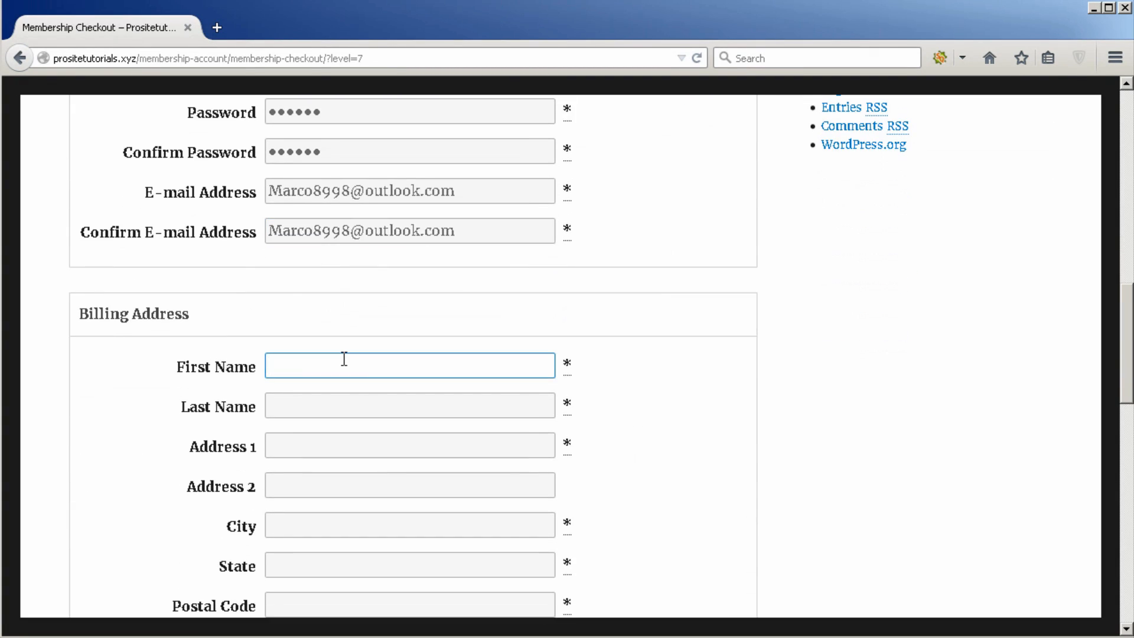
Step: Enter the billing first and last name, Address 1 and city, and begin the state
text(Marco)
click(313, 408)
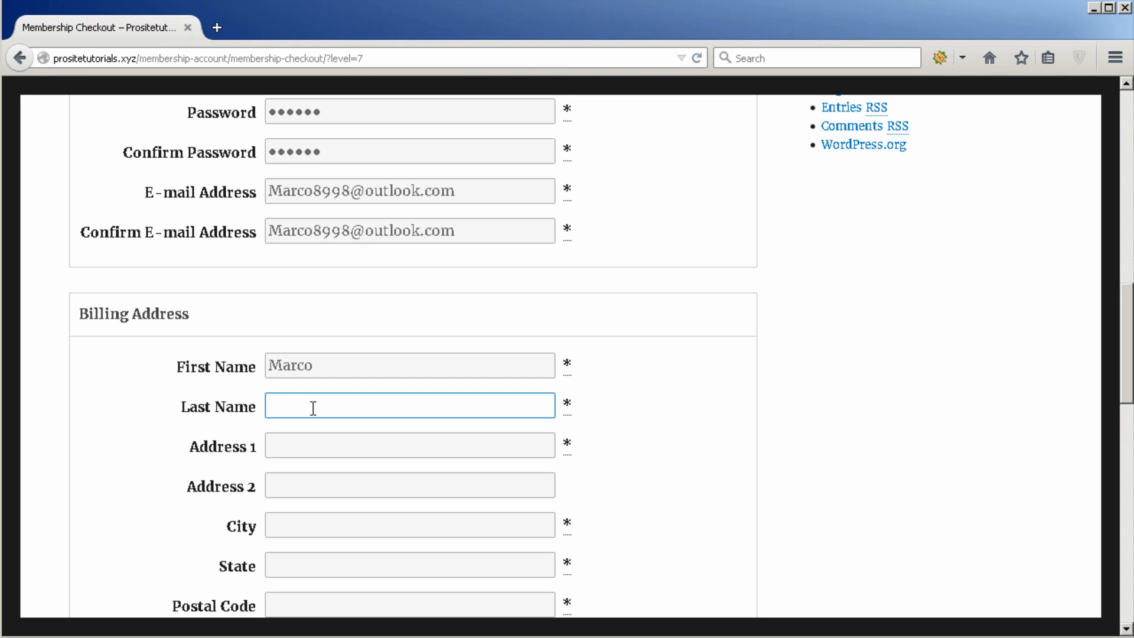
text(Something)
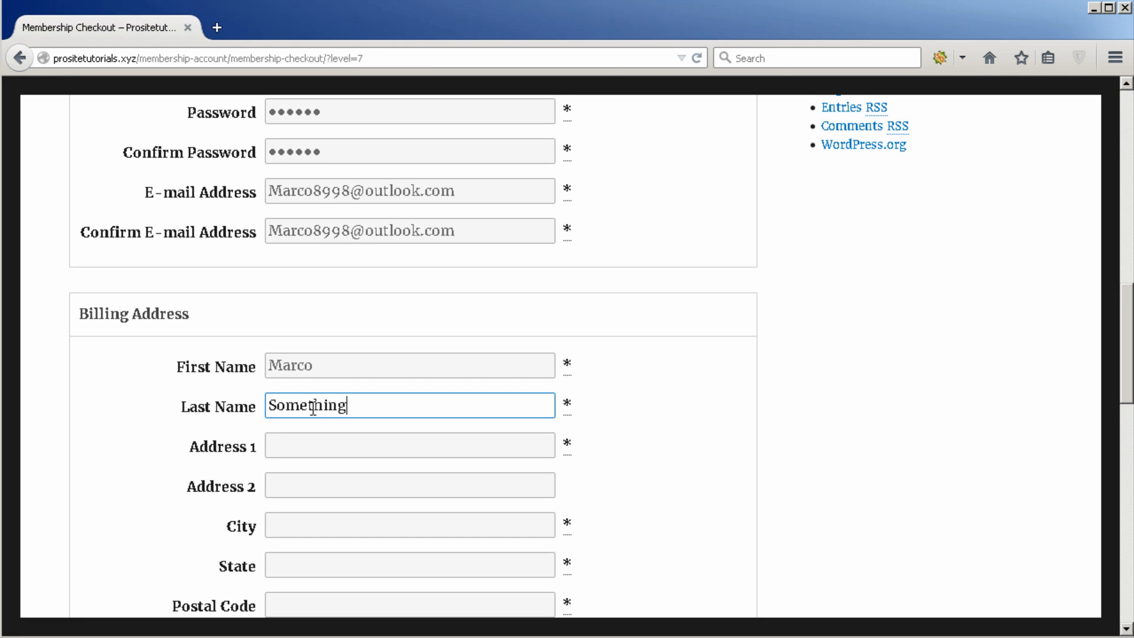
key(ctrl+a)
key(ctrl+c)
click(312, 437)
key(ctrl+v)
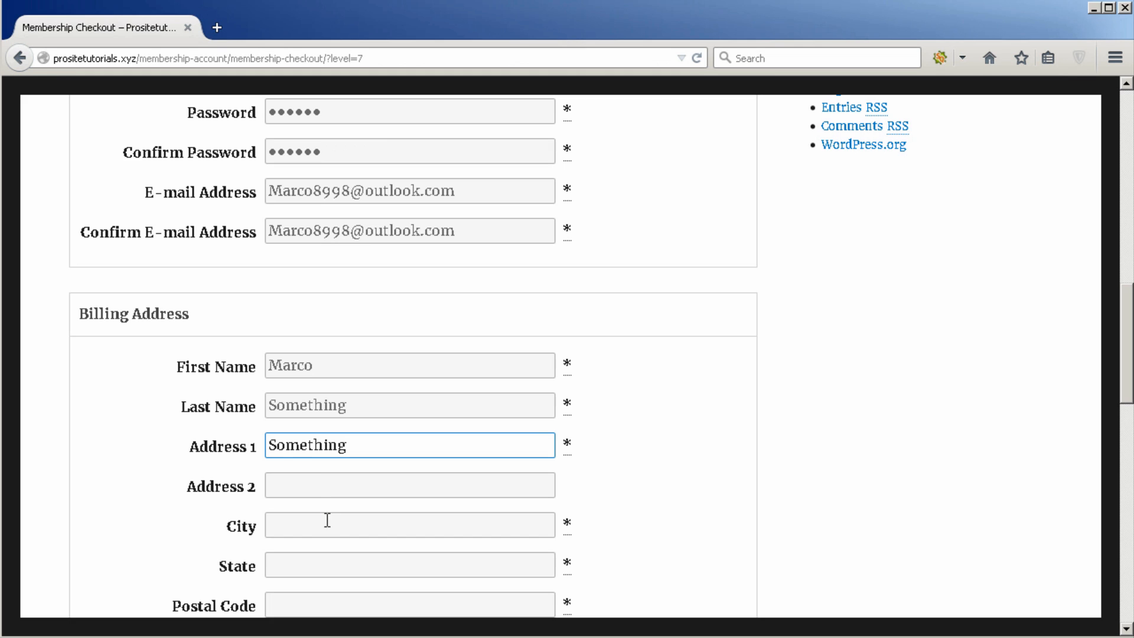
click(326, 519)
scroll(349, 495, down, 3)
text(Lisbon)
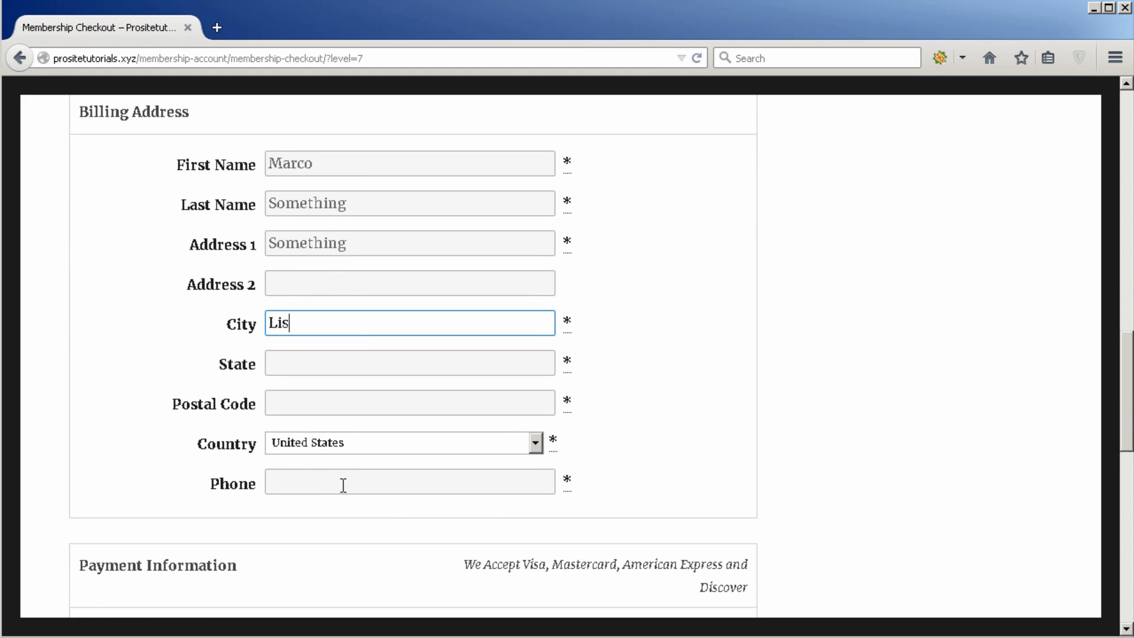
click(389, 359)
text(Lis)
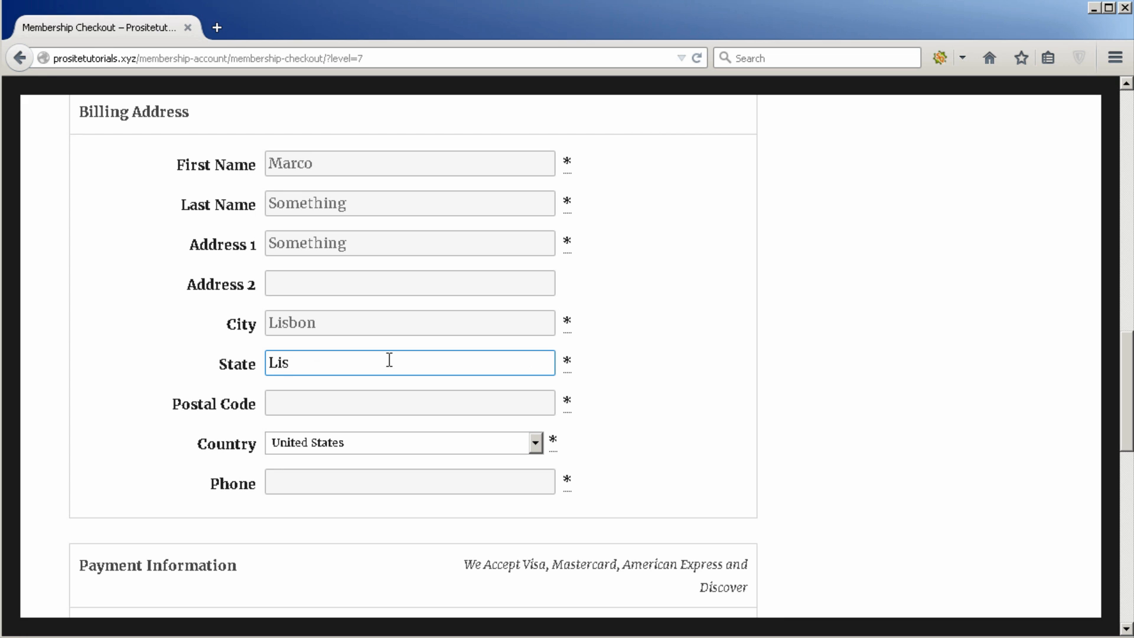
Step: Set the country to Portugal, finish the state name and enter the postal code
click(426, 446)
scroll(385, 230, up, 2)
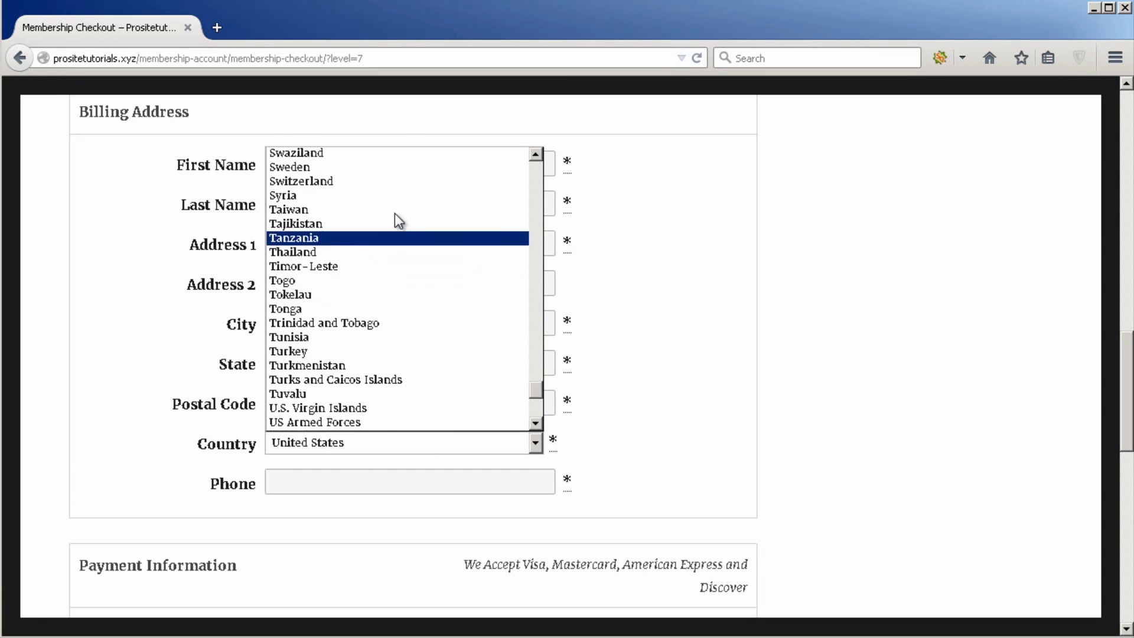
scroll(390, 212, up, 4)
scroll(350, 489, up, 3)
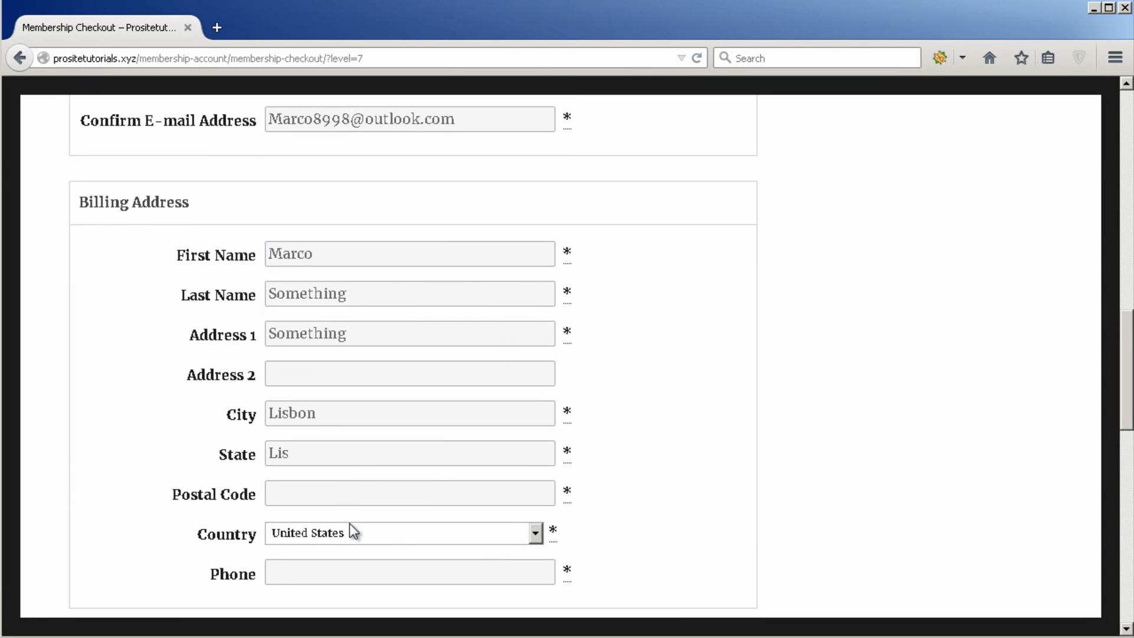
click(355, 534)
scroll(366, 328, up, 5)
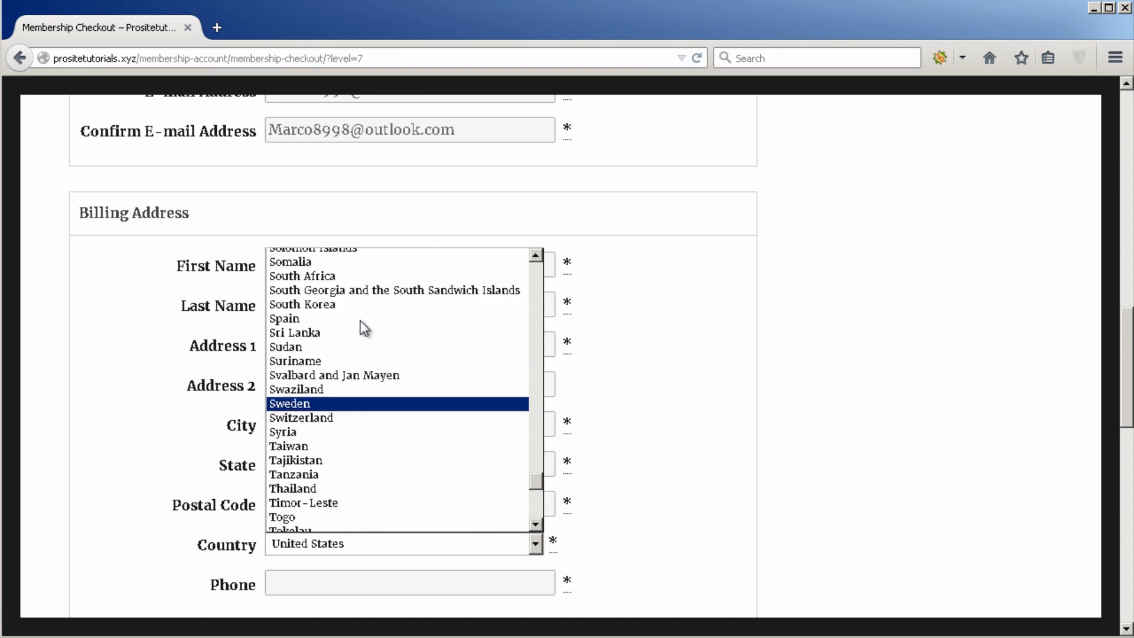
scroll(365, 328, up, 12)
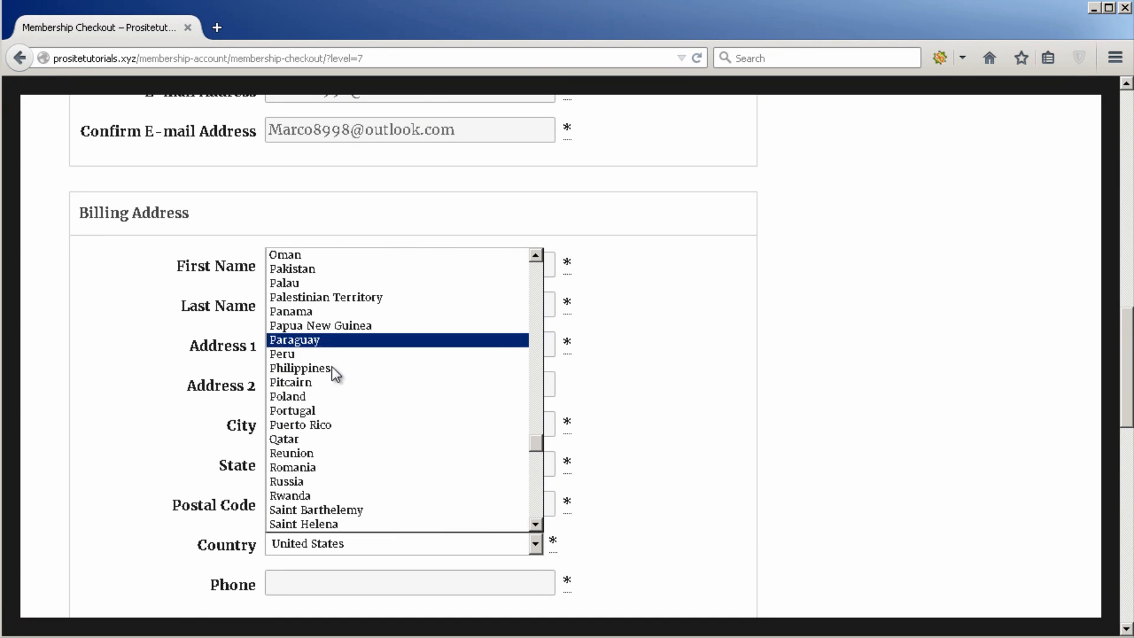
click(314, 411)
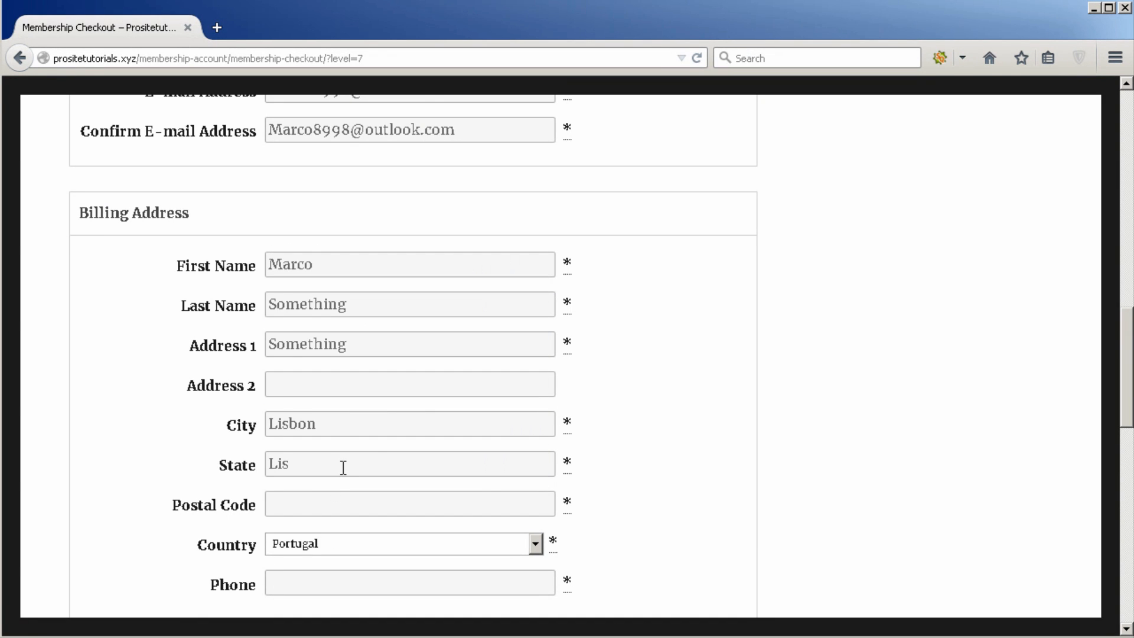
click(343, 467)
text(bon)
click(324, 502)
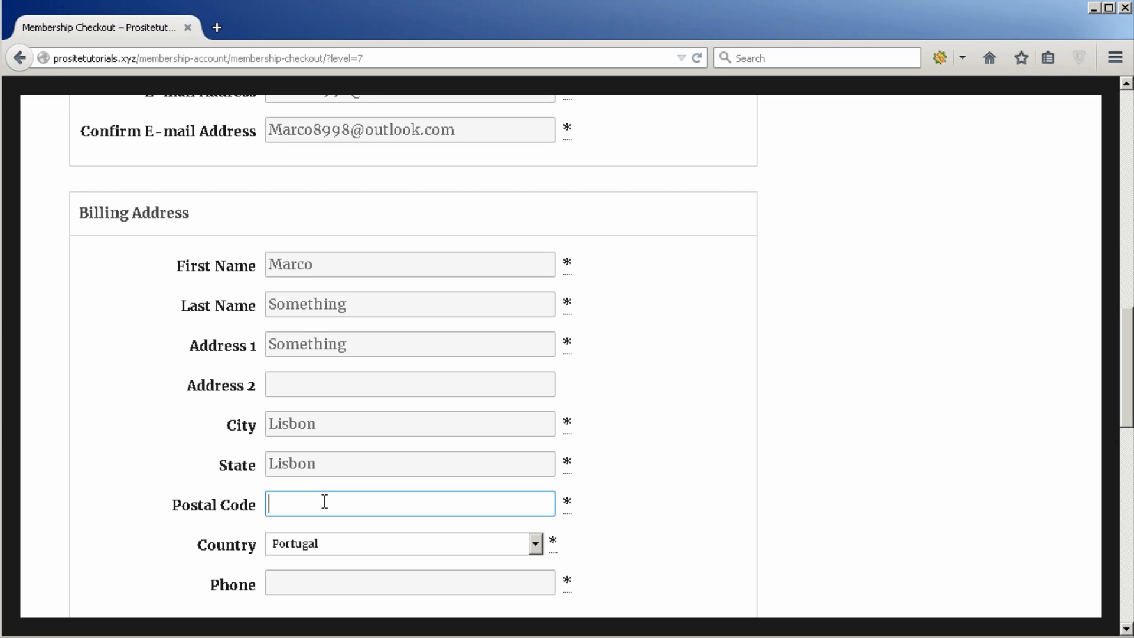
text(1988)
Step: Fill the phone number by pasting the copied postal code
scroll(336, 448, down, 3)
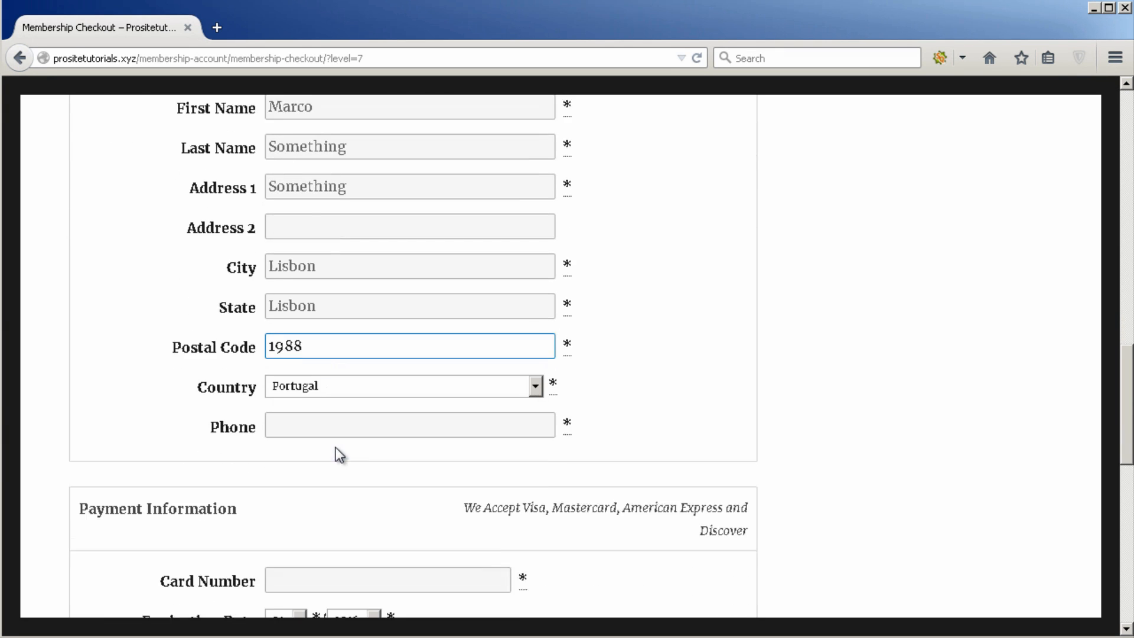
scroll(335, 448, down, 1)
click(362, 387)
double_click(417, 308)
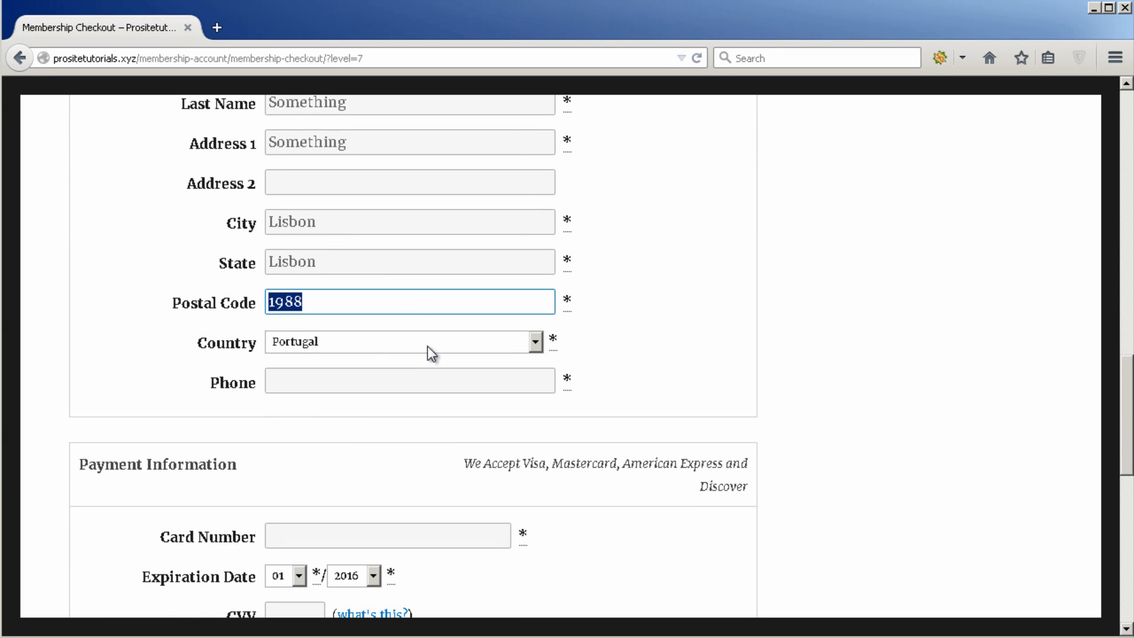
key(ctrl+c)
click(435, 378)
key(ctrl+v)
key(ctrl+v)
key(ctrl+v)
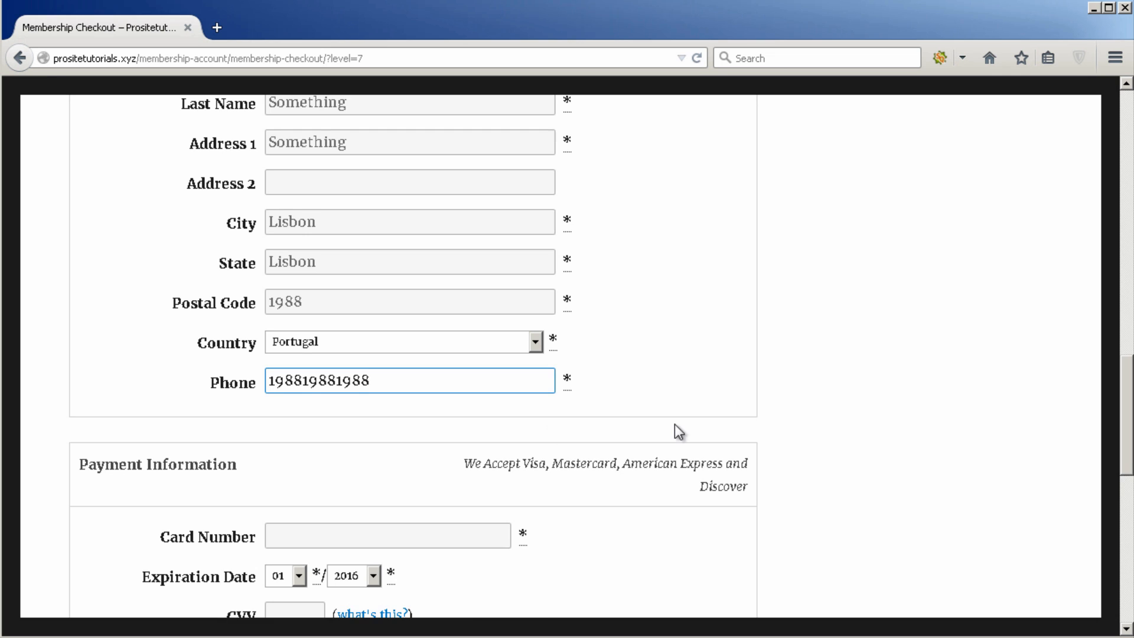
scroll(674, 424, down, 3)
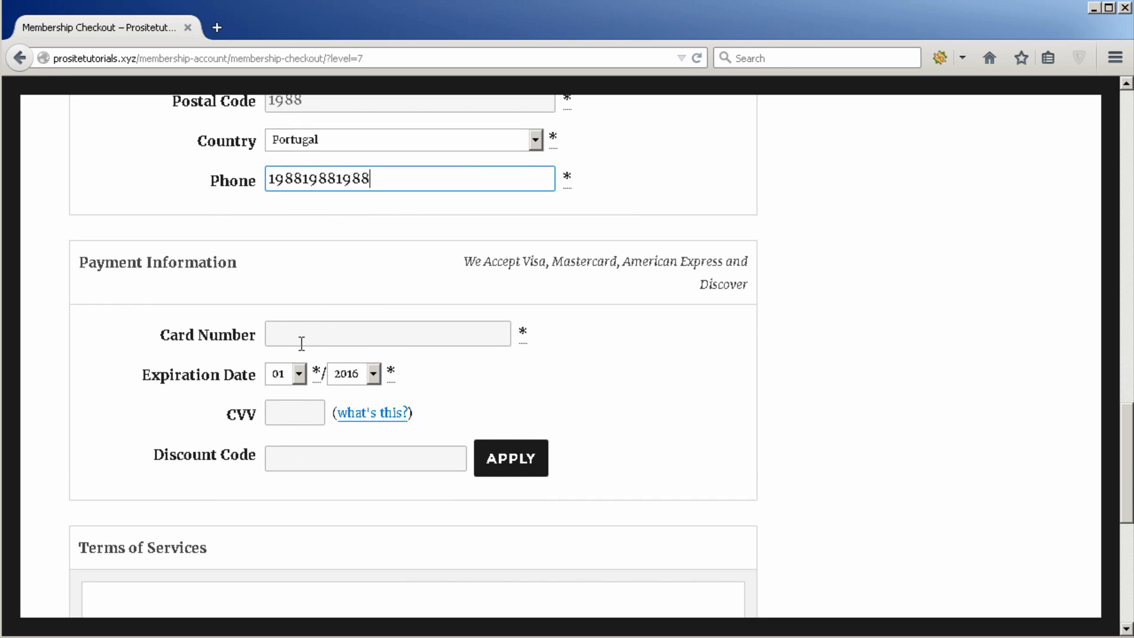
Step: In a new tab, search Google for 'fake credit card number'
click(217, 28)
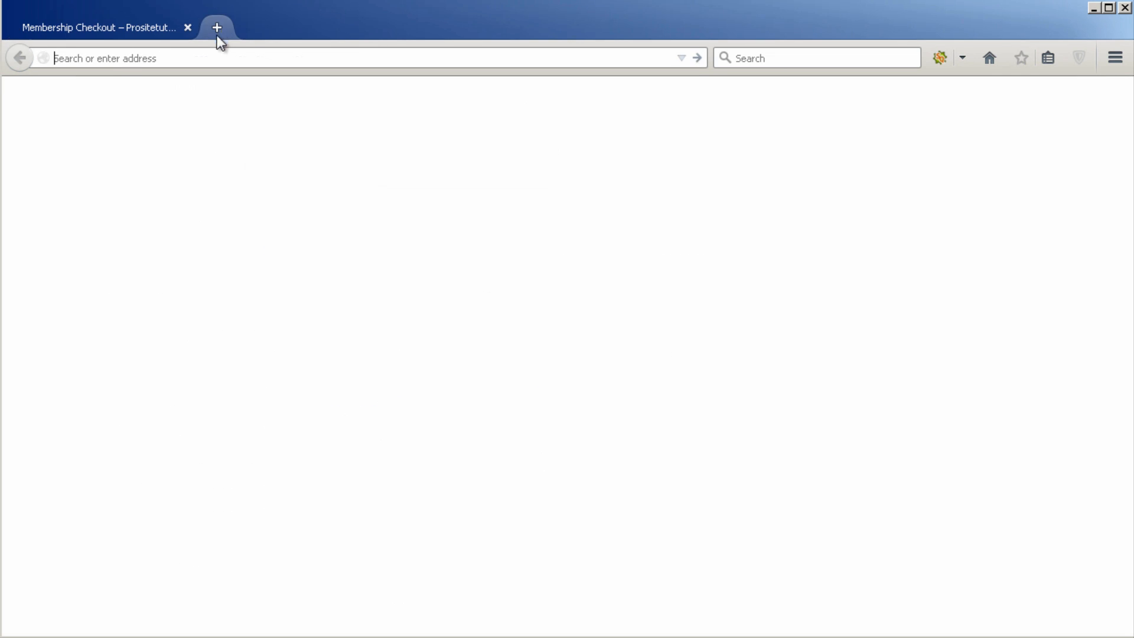
text(fa)
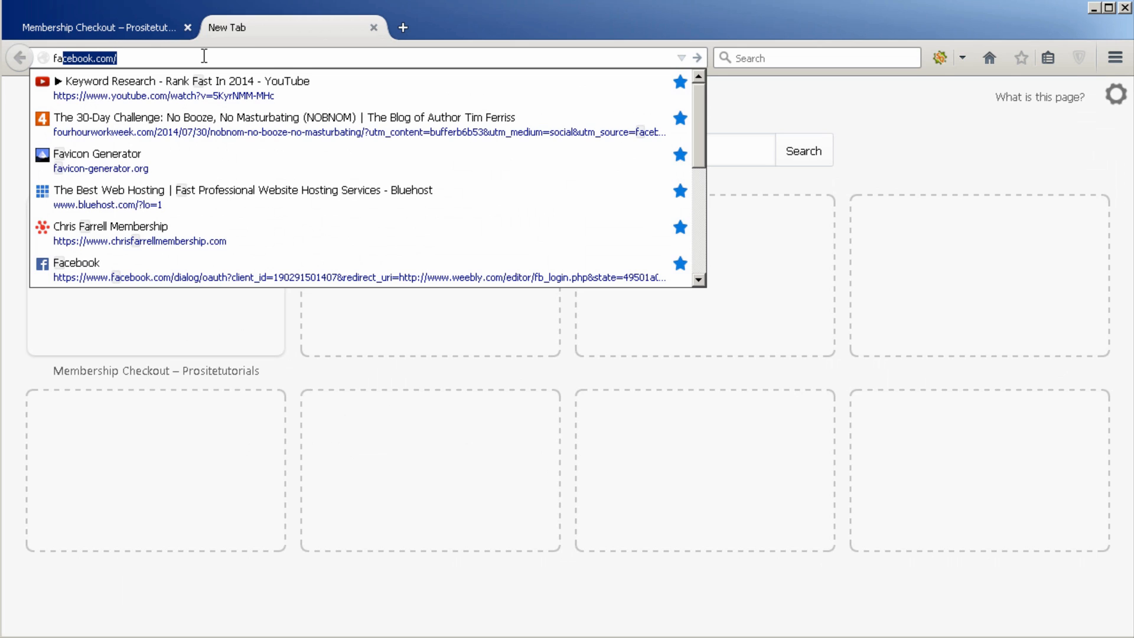
key(BackSpace)
text(ke cr)
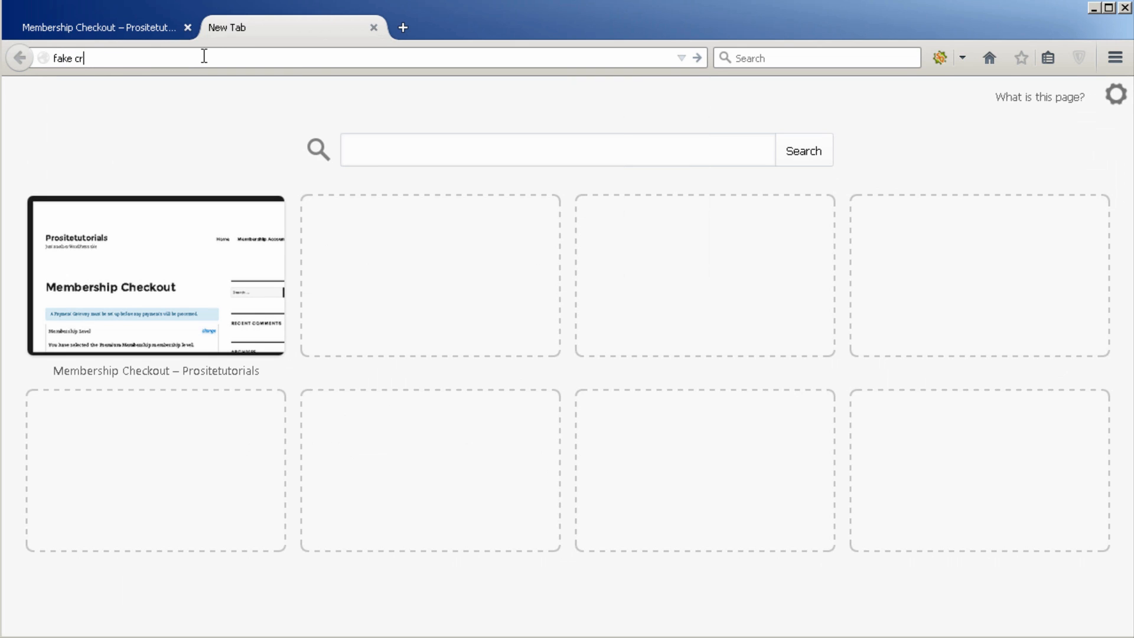
text(edit card number)
key(Return)
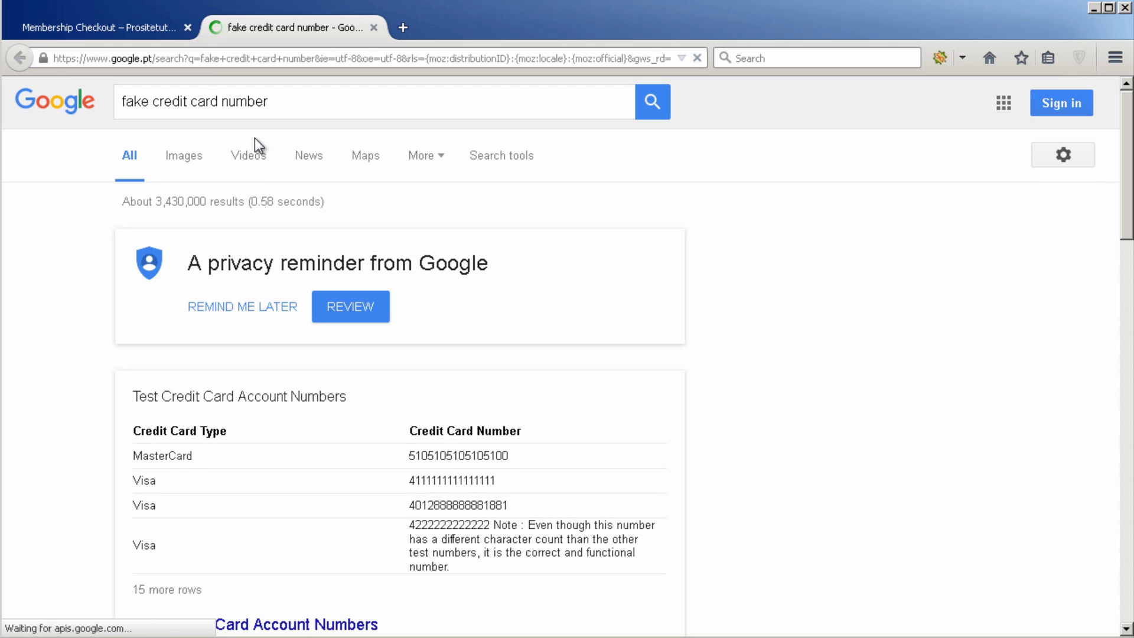
scroll(552, 401, down, 3)
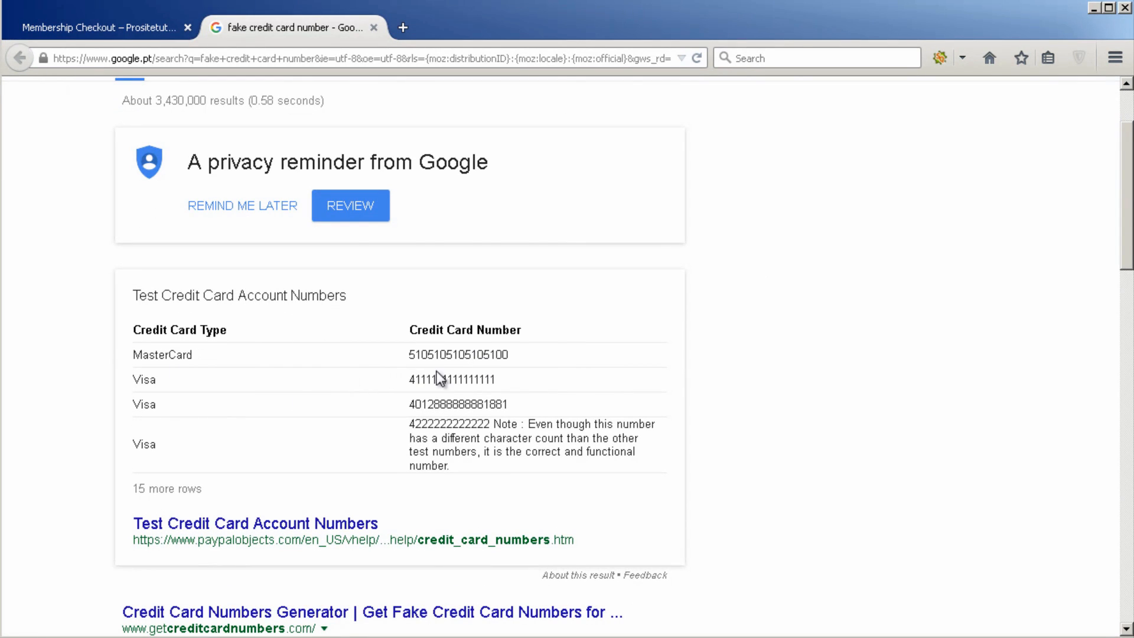
Step: Take the MasterCard test number into the checkout's Card Number field
double_click(454, 356)
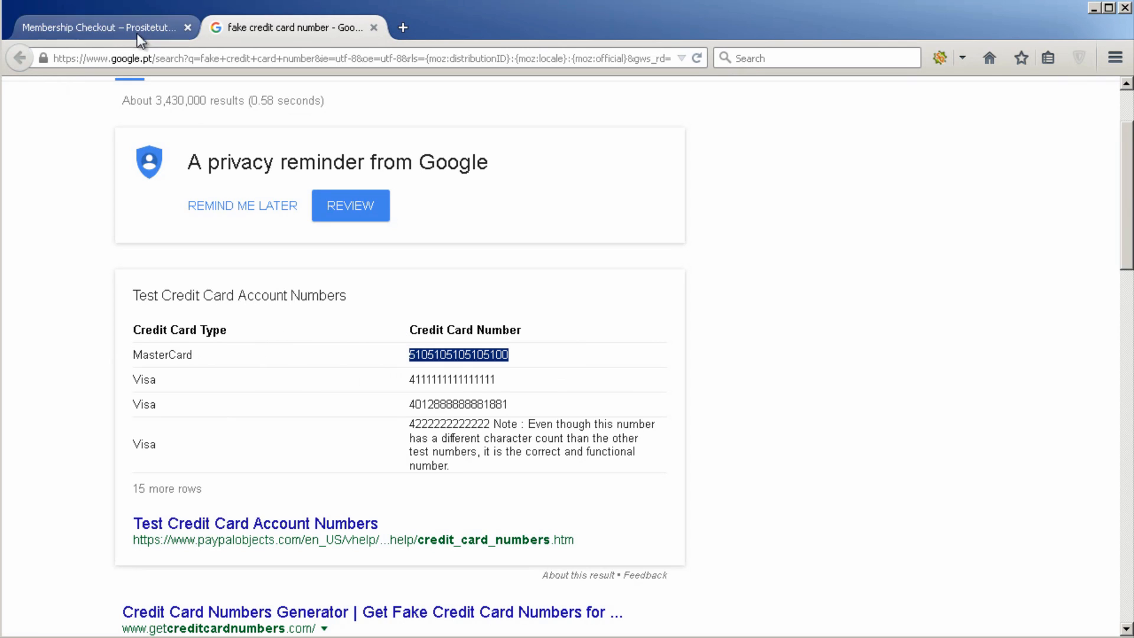
click(100, 27)
click(344, 336)
Step: Paste the test card number, set expiry to 11/2016 and enter the security code
key(ctrl+v)
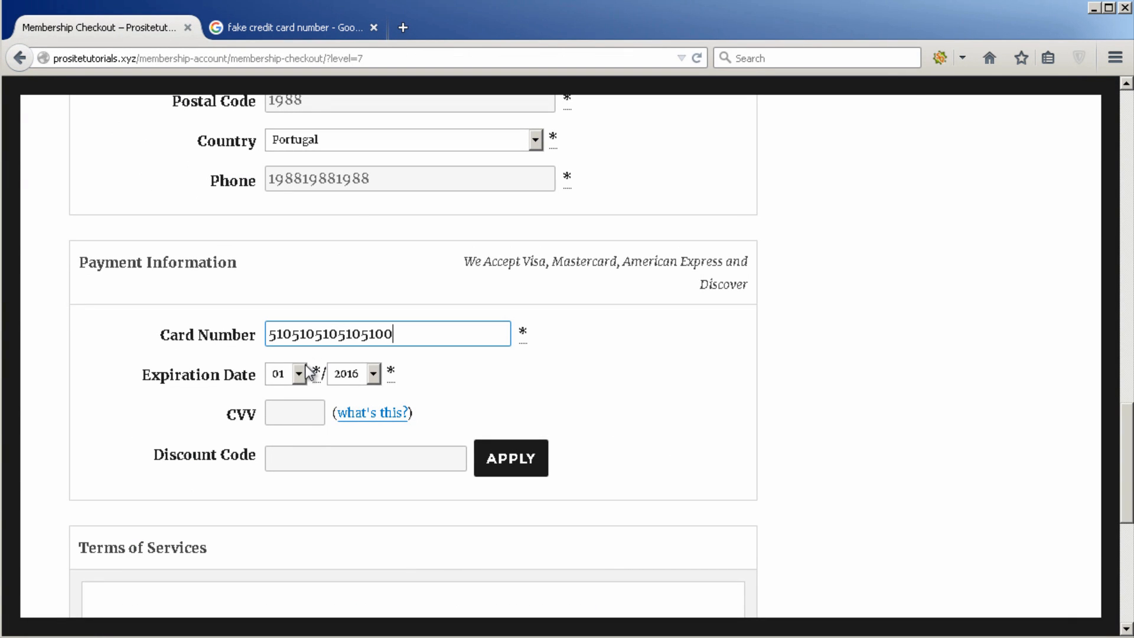
click(300, 373)
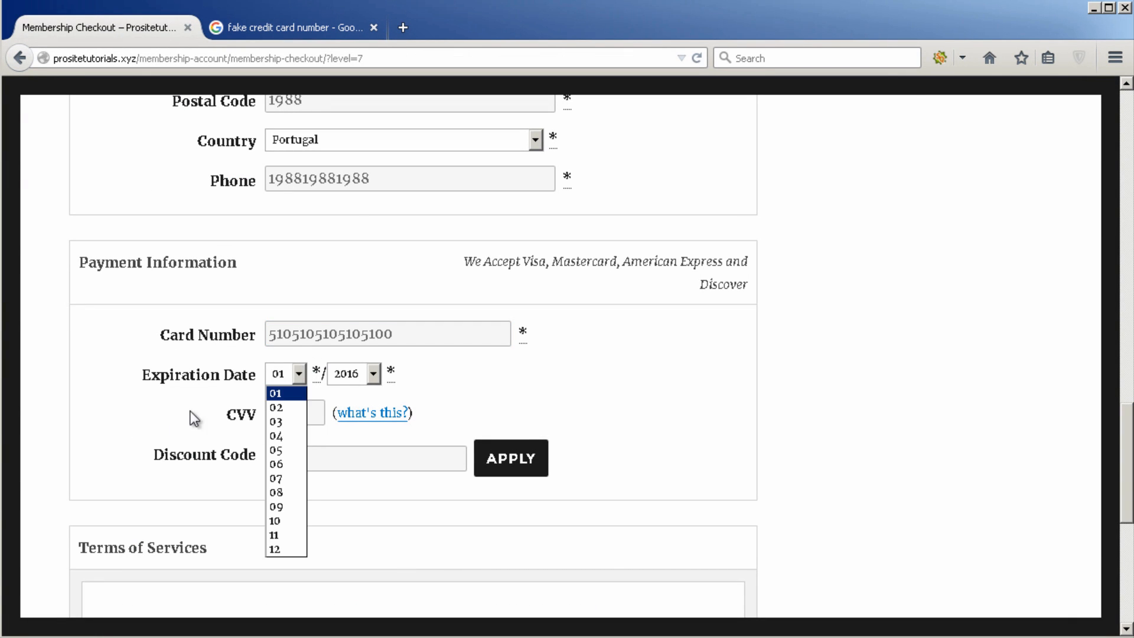
click(291, 408)
click(374, 373)
click(373, 372)
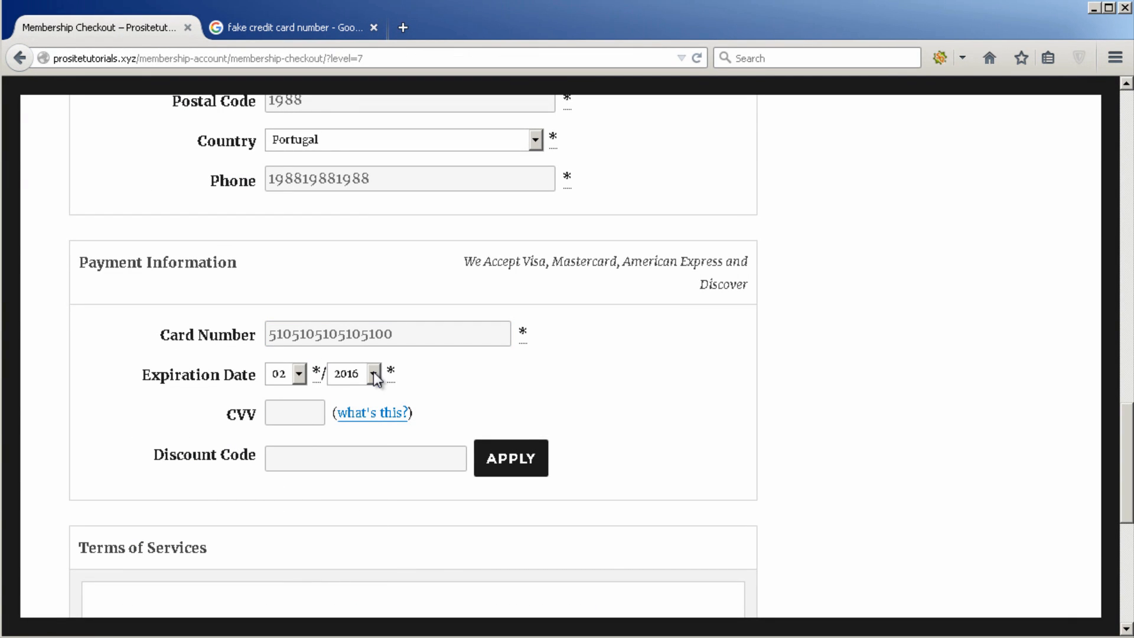
click(288, 374)
click(280, 535)
click(297, 410)
text(889)
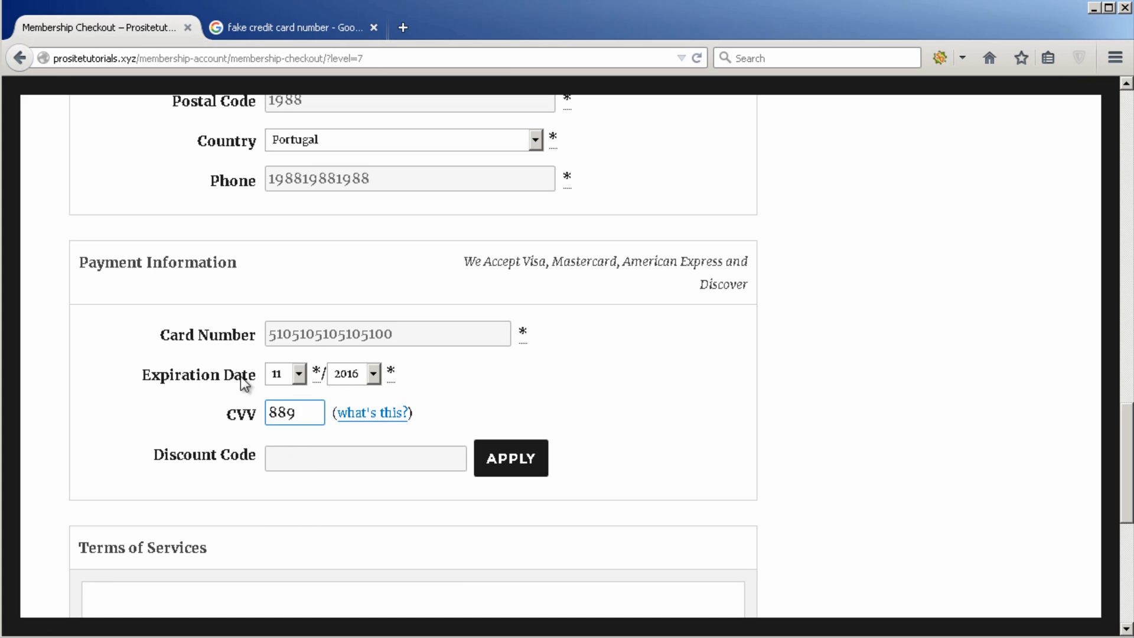
Step: Apply discount code Discount20 and check the first payment dropped to $12.00
click(287, 452)
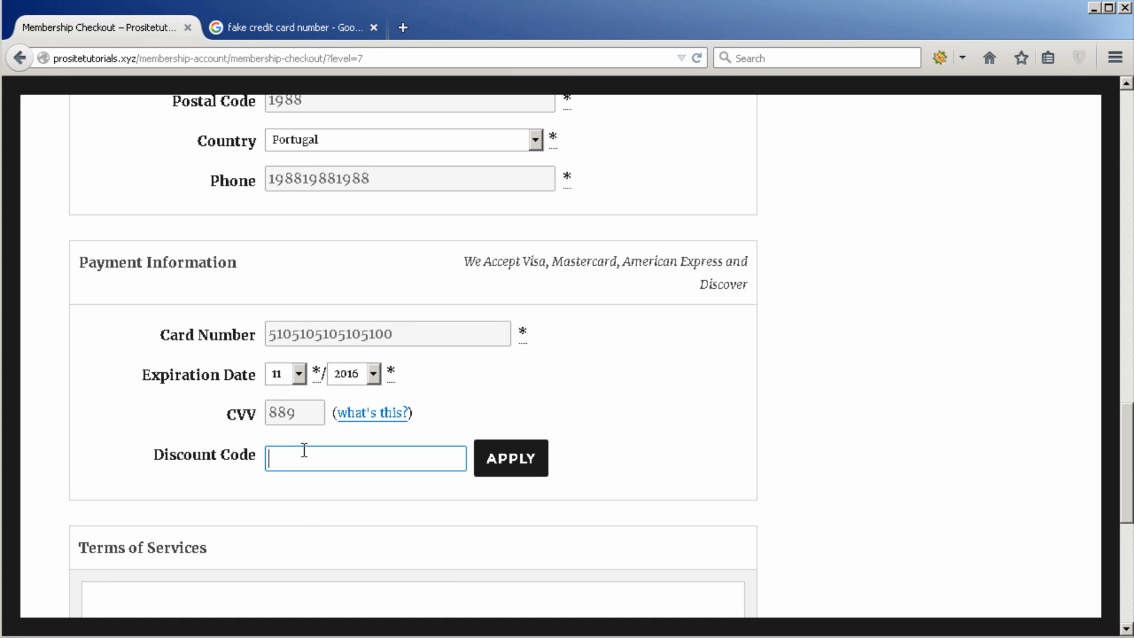
text(Discount20)
click(502, 442)
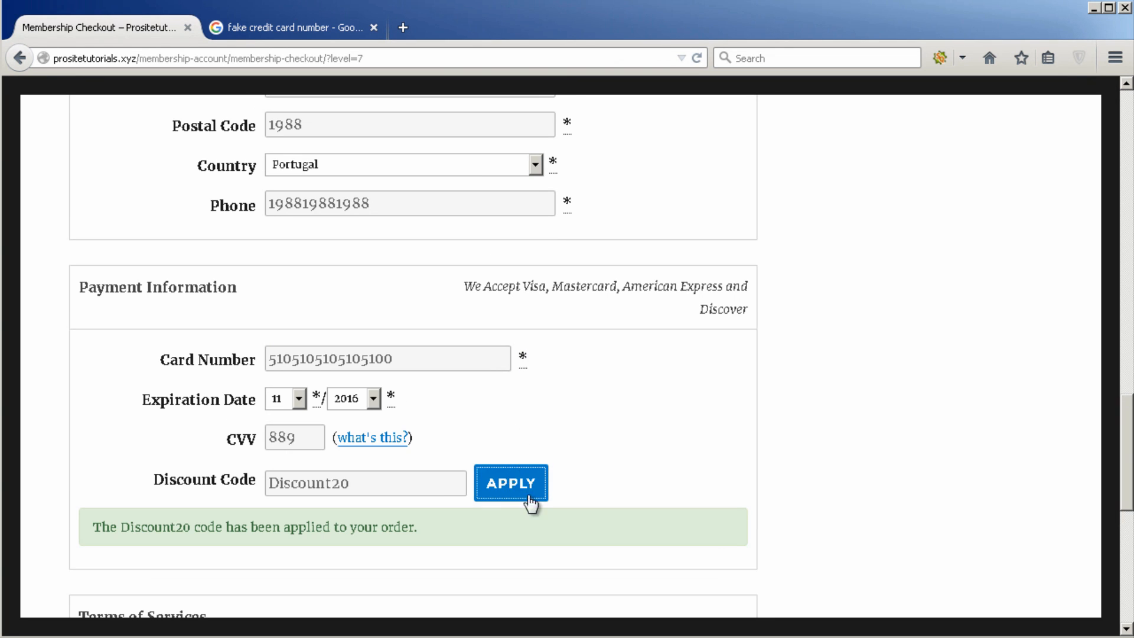
scroll(599, 372, up, 10)
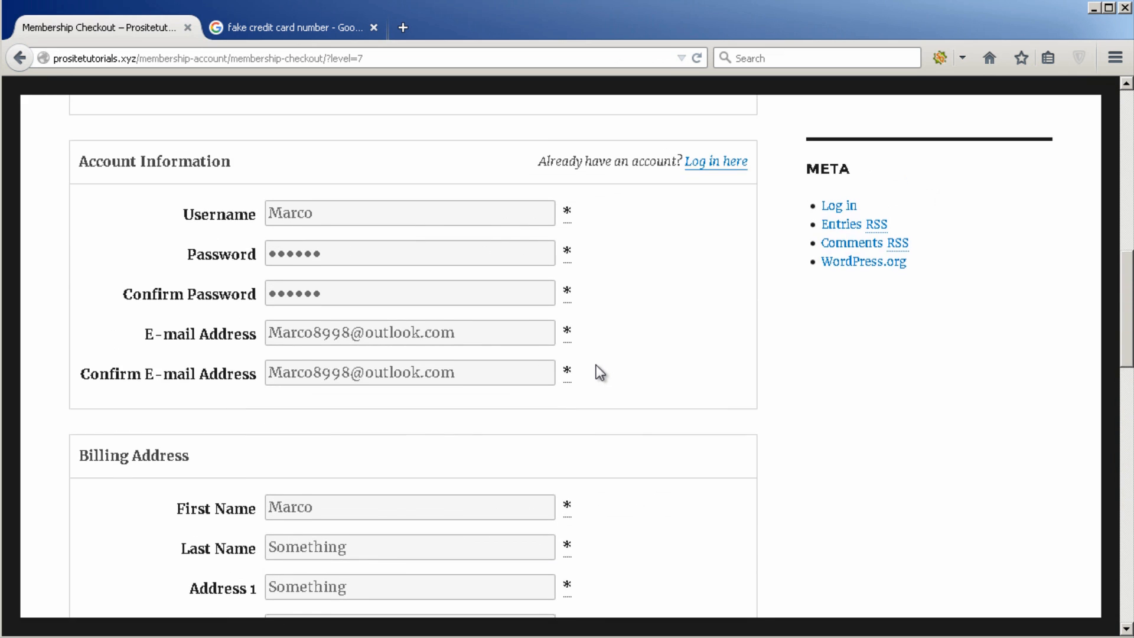
scroll(599, 372, up, 10)
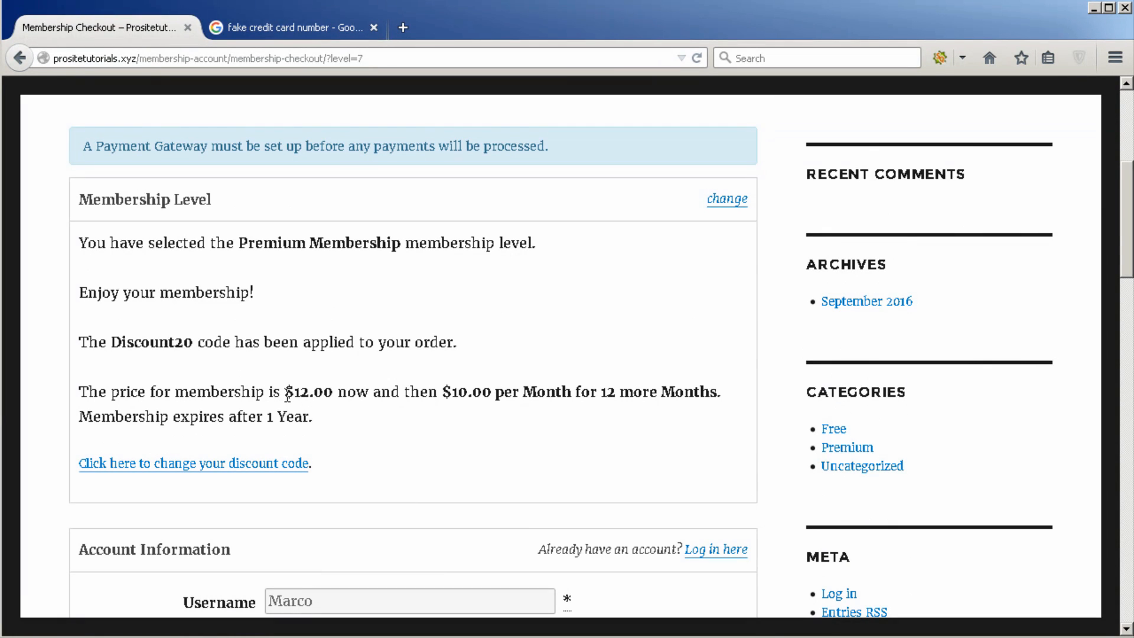
drag(285, 393, 340, 403)
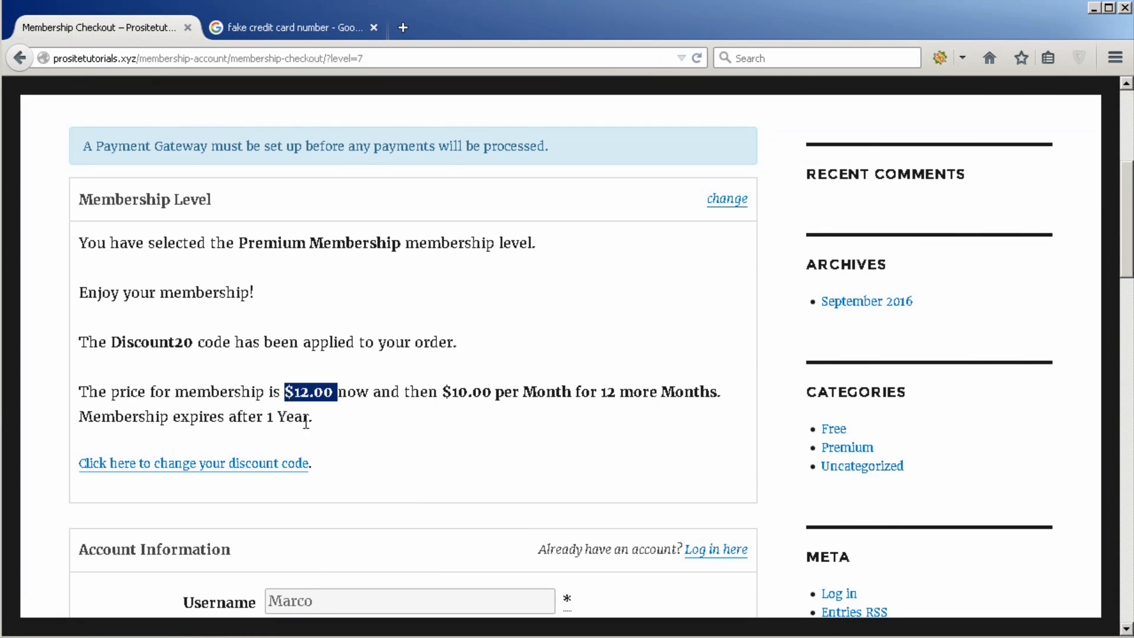
scroll(345, 496, down, 15)
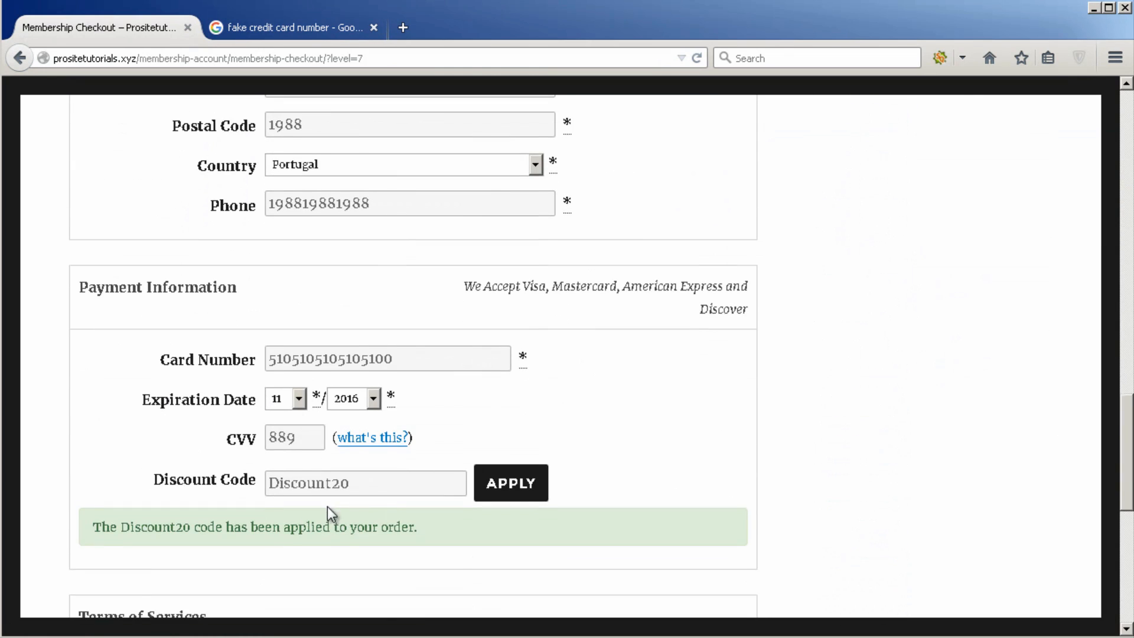
scroll(328, 506, down, 3)
scroll(343, 502, down, 5)
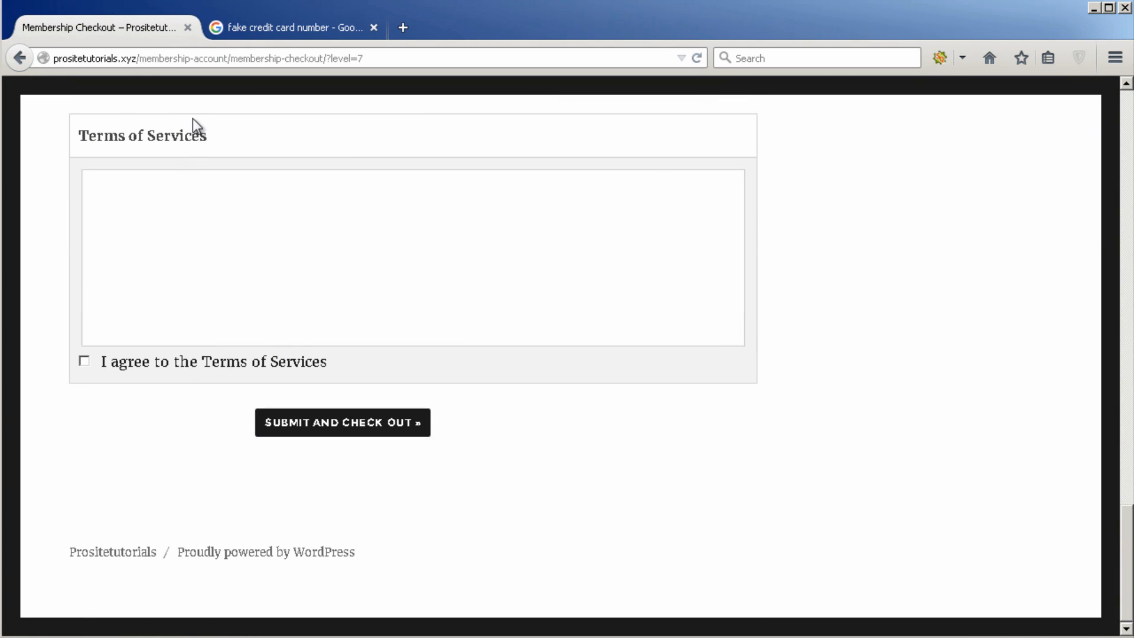
scroll(228, 291, up, 3)
scroll(236, 508, down, 2)
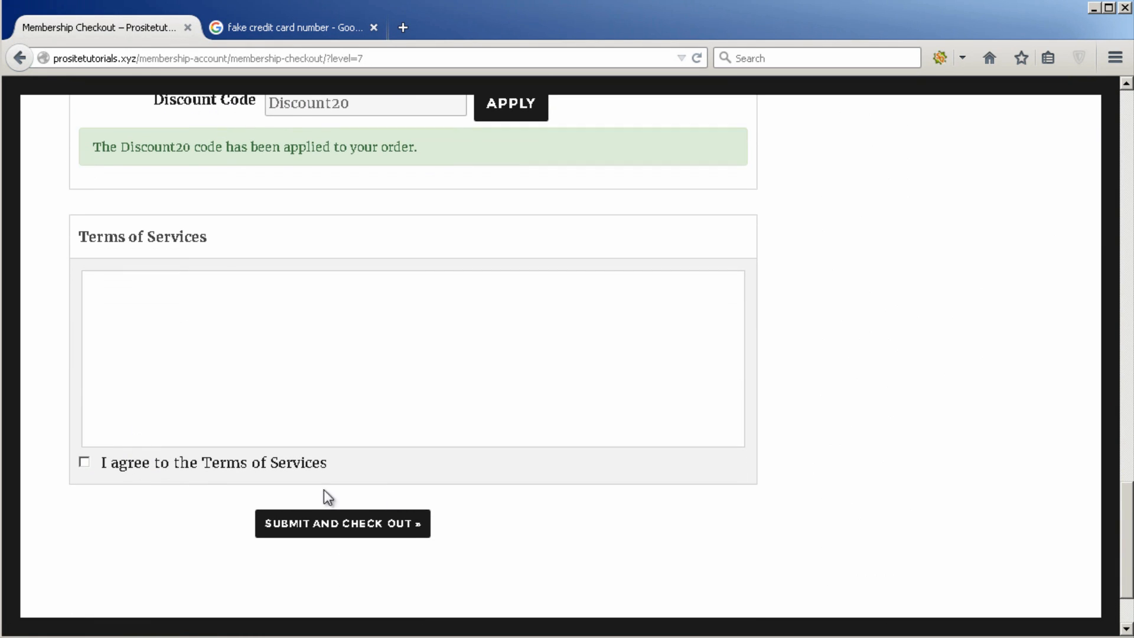
Step: Agree to the Terms of Services, submit the order, and review the $12.00 confirmation invoice
click(219, 464)
click(323, 534)
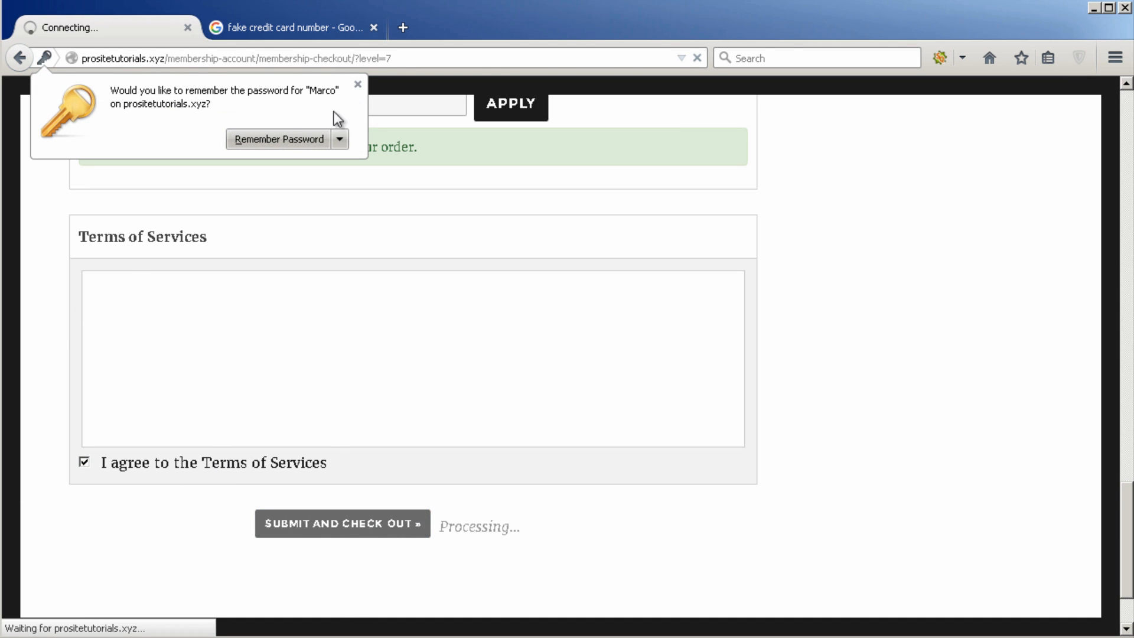
scroll(254, 381, down, 4)
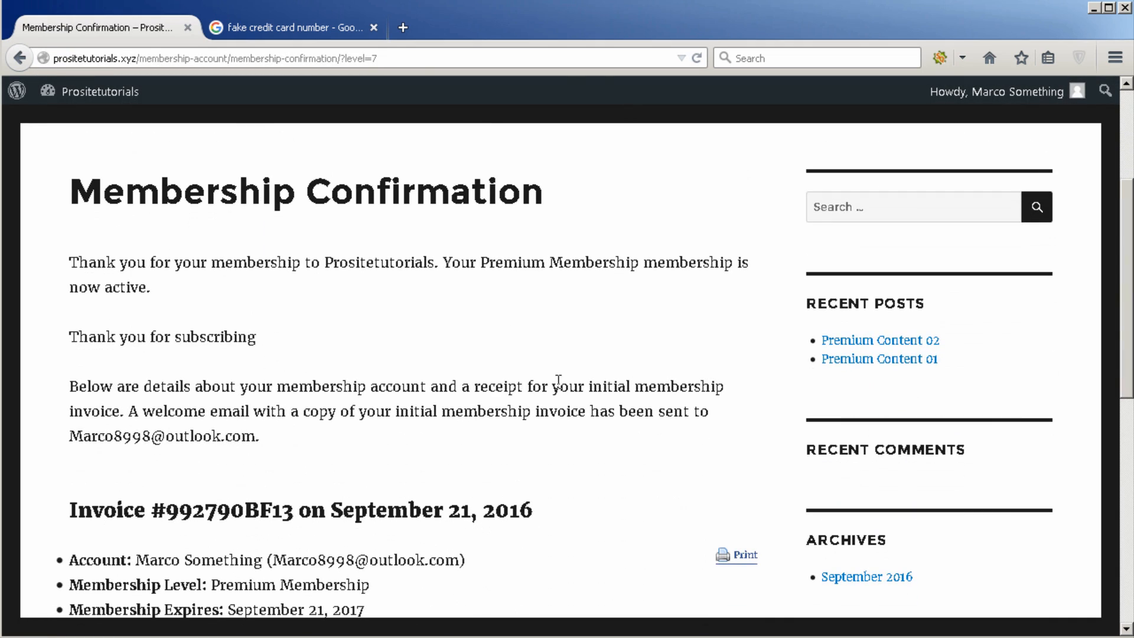
scroll(228, 222, down, 8)
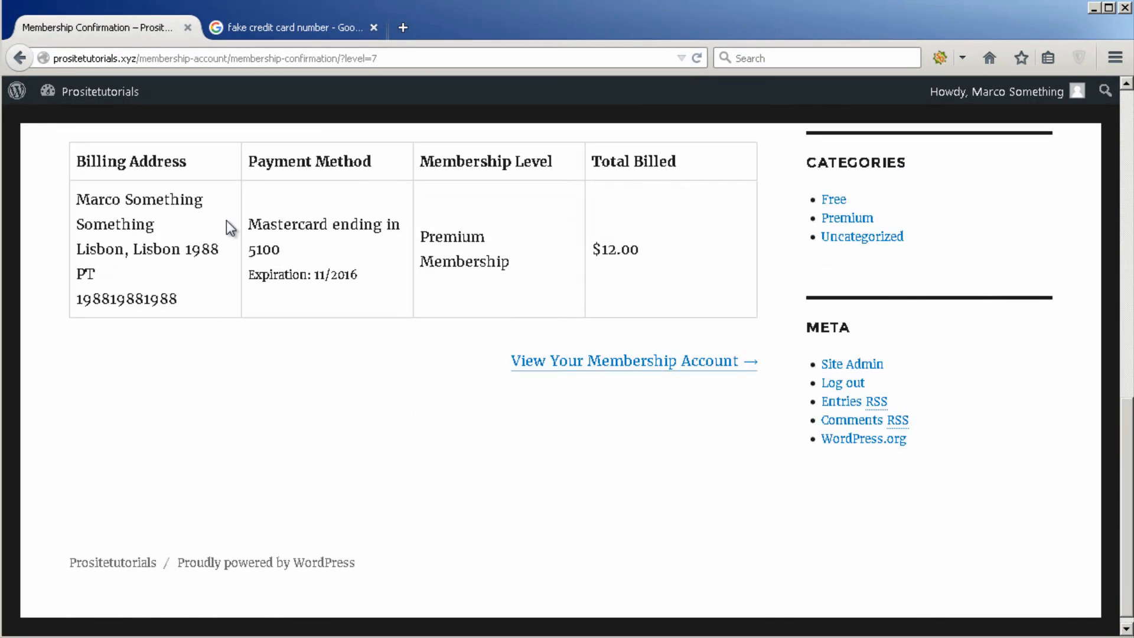
scroll(226, 220, up, 3)
scroll(225, 221, up, 6)
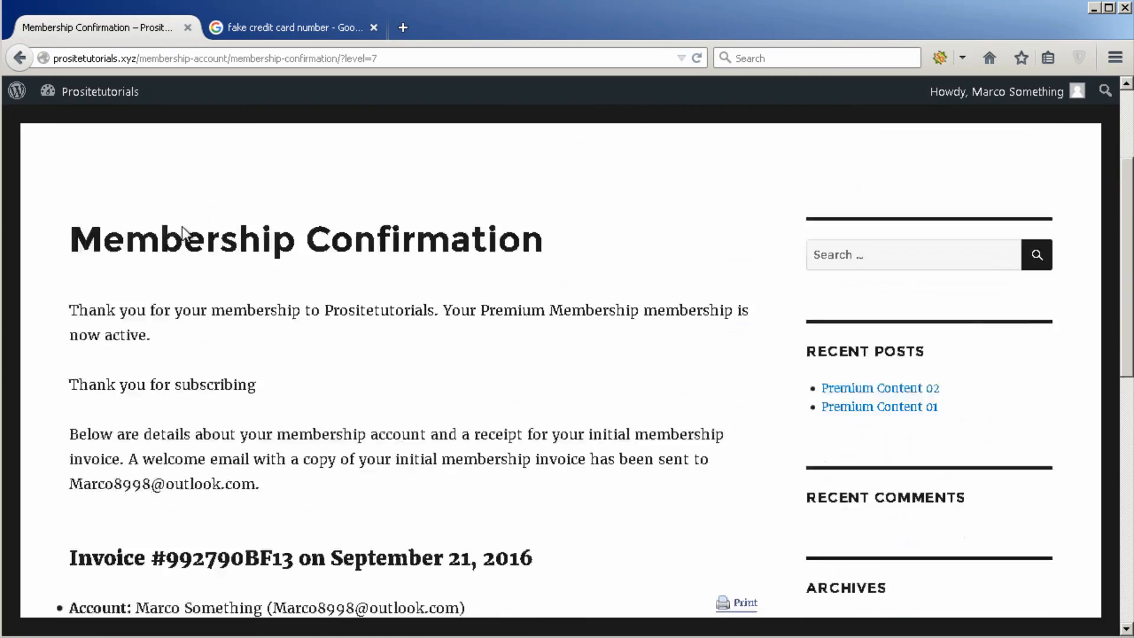
scroll(177, 236, down, 4)
scroll(173, 248, down, 5)
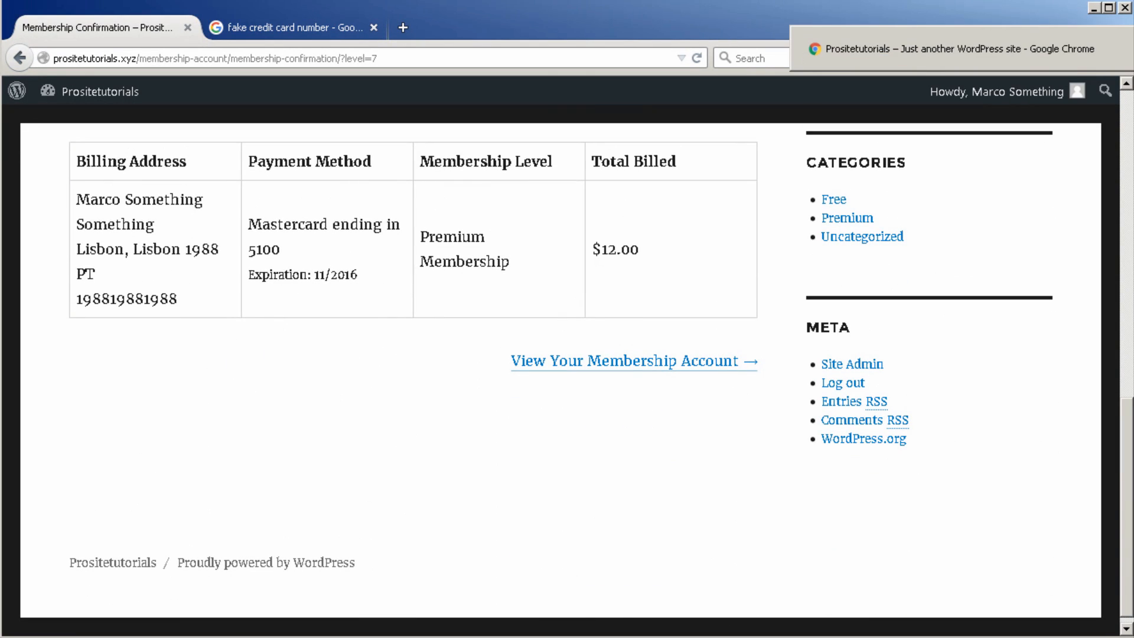
Step: In the admin window, open Memberships > Members List to see the new Premium member at $12.00 + $10.00/Month
click(1093, 63)
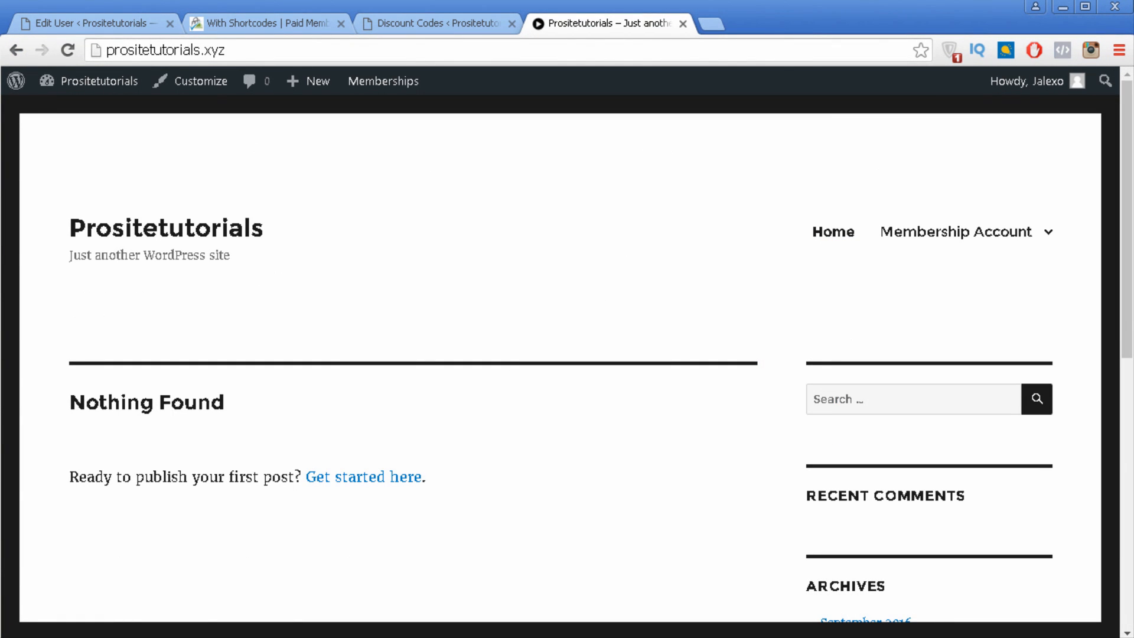
click(450, 24)
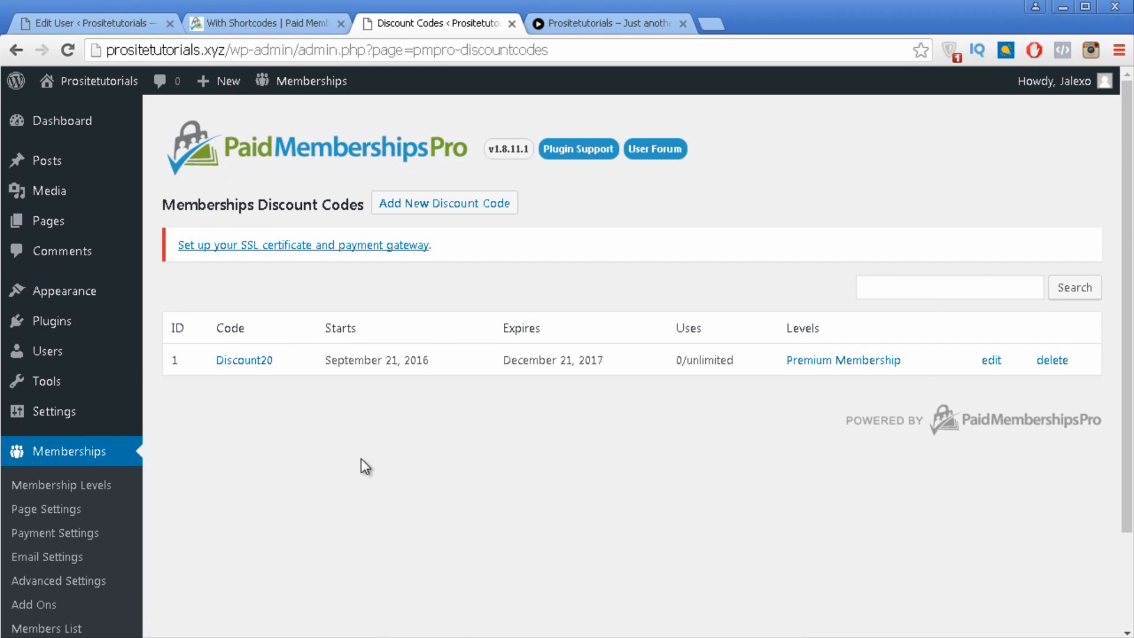
scroll(363, 458, down, 3)
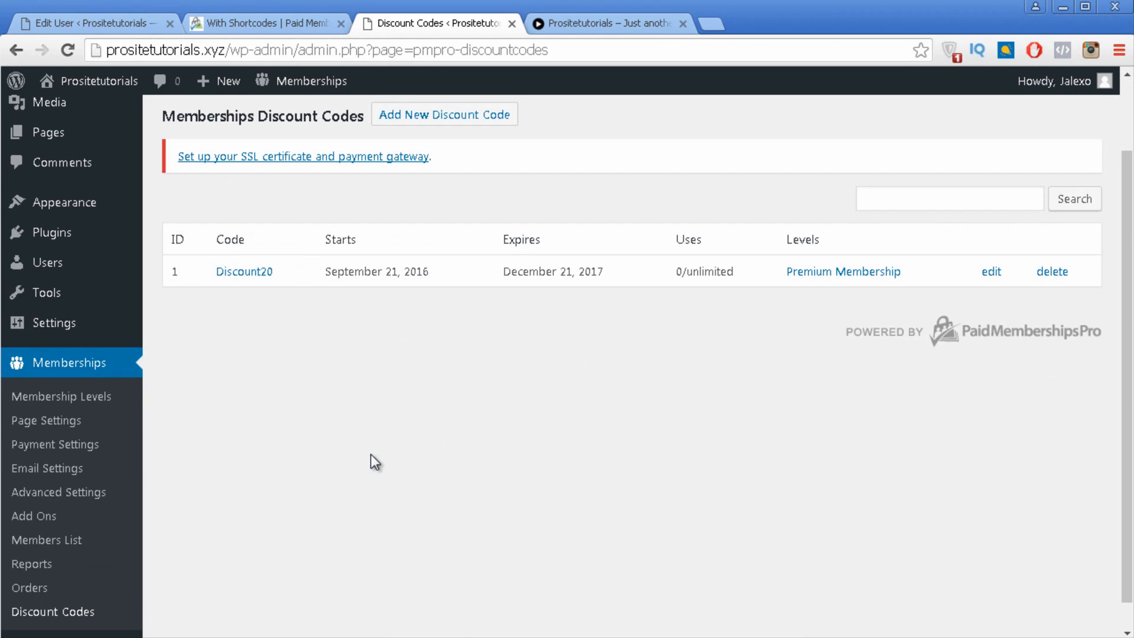
click(69, 543)
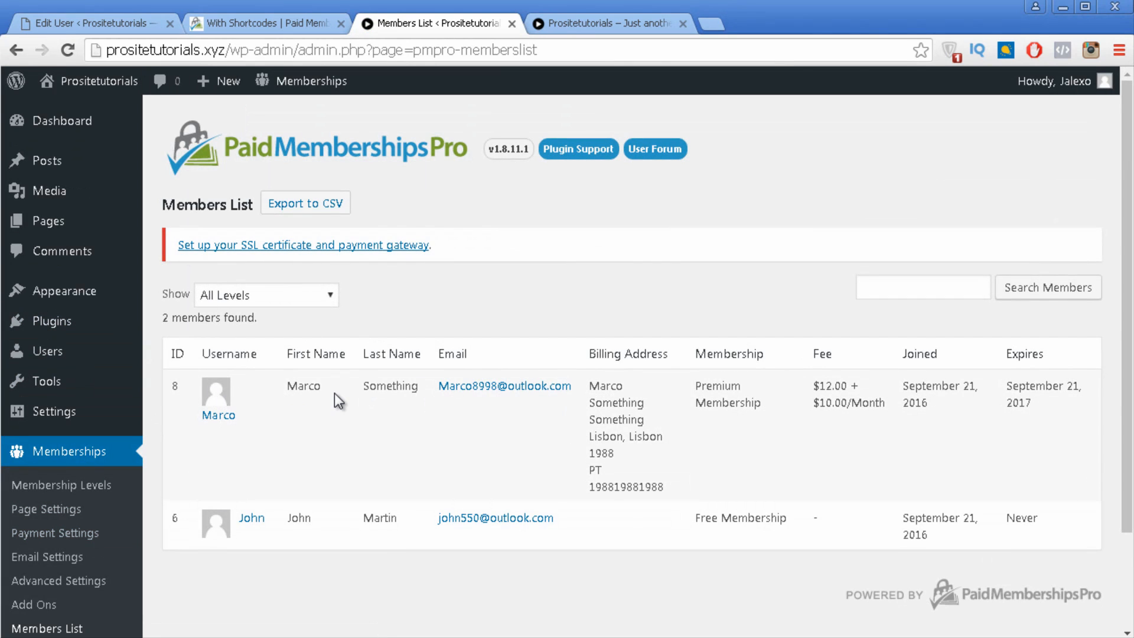
scroll(92, 452, down, 3)
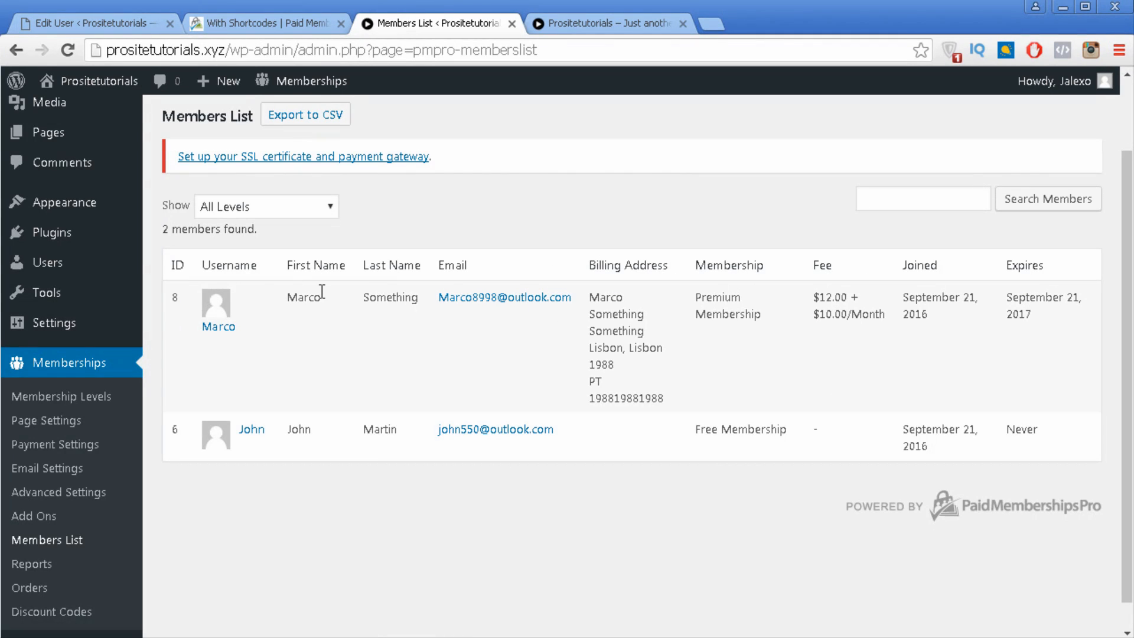
Step: Check Memberships > Reports for the single $12.00 sale, then view the one $12.00 order in Orders
click(20, 564)
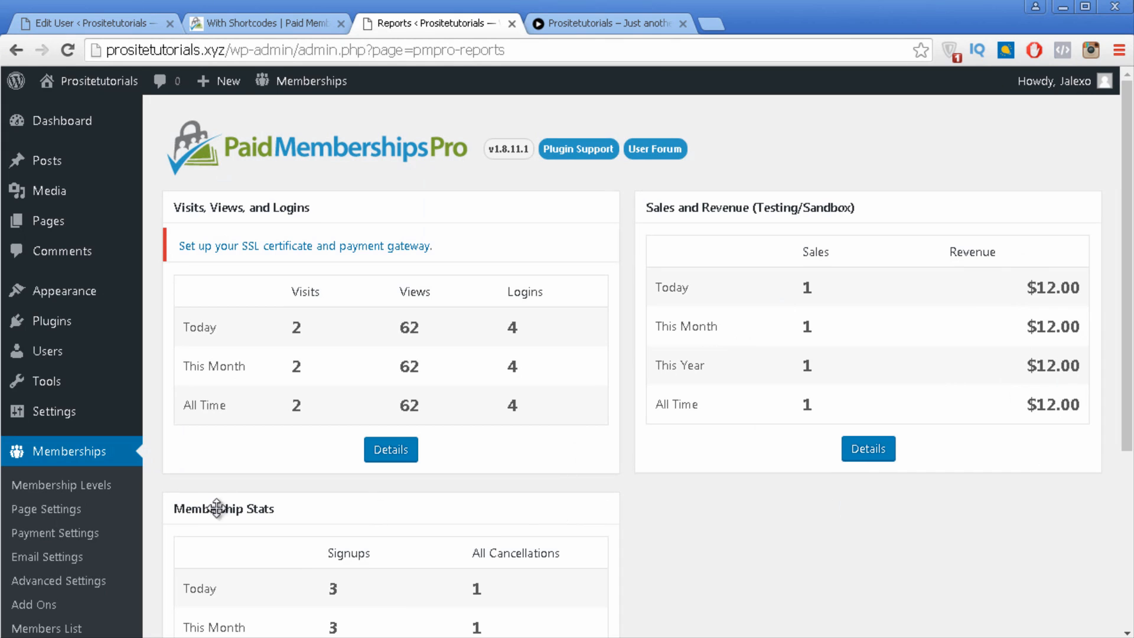
scroll(121, 532, down, 3)
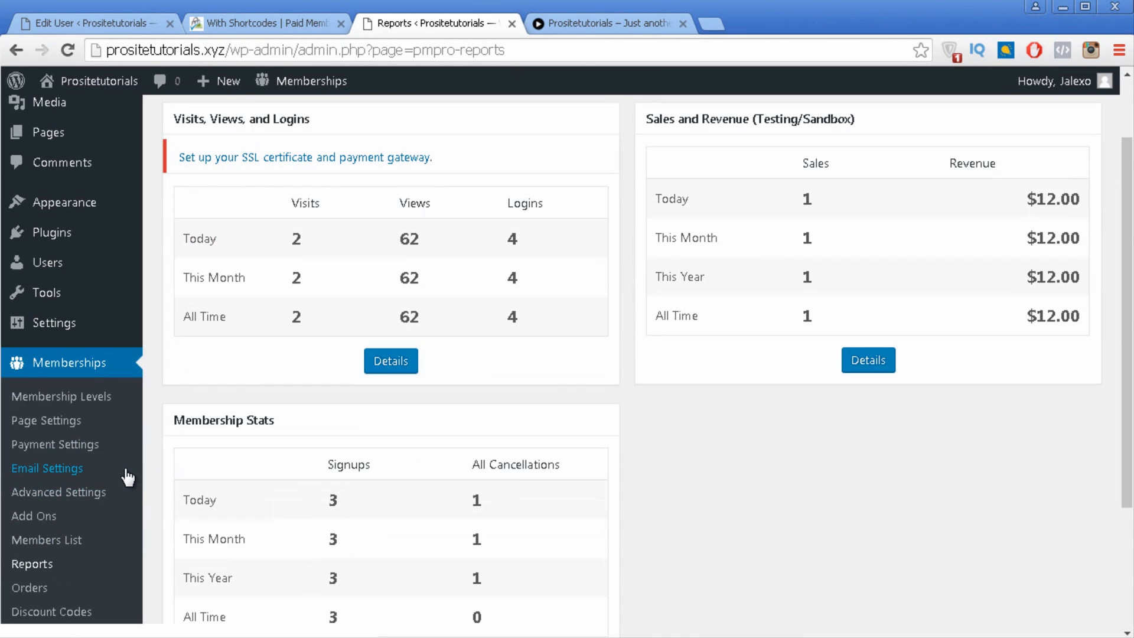
click(45, 588)
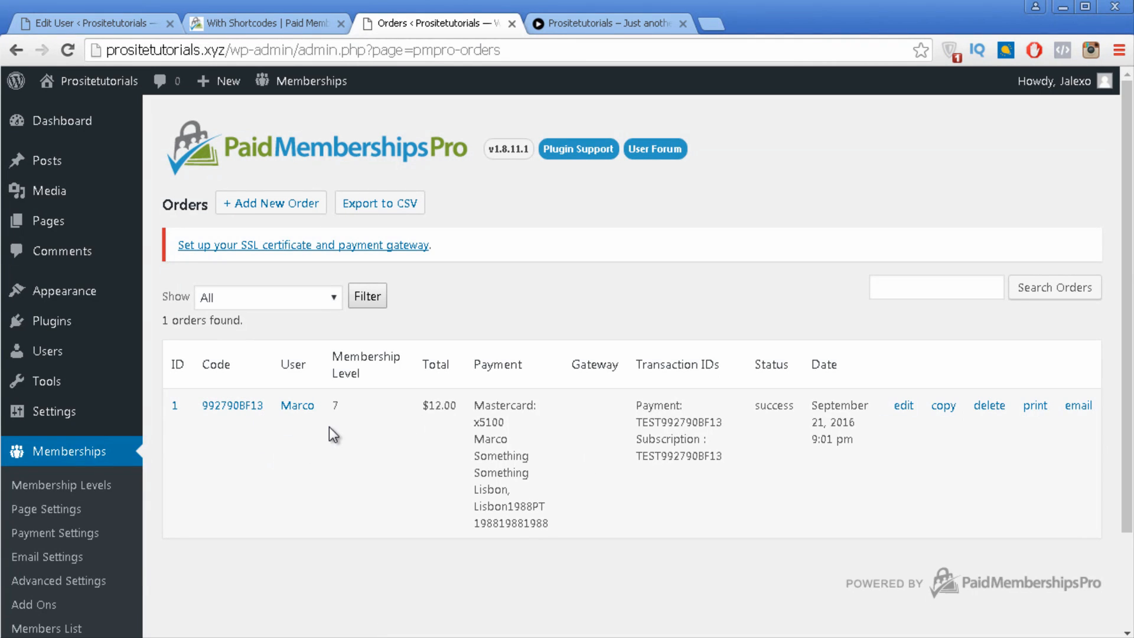
scroll(328, 434, down, 2)
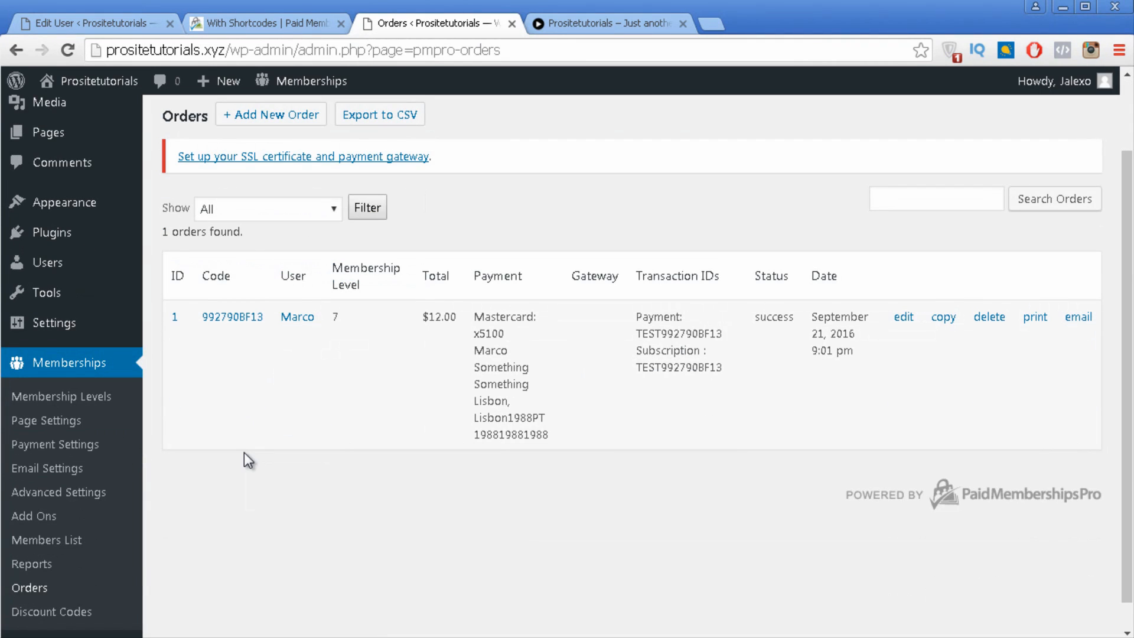
scroll(255, 371, up, 2)
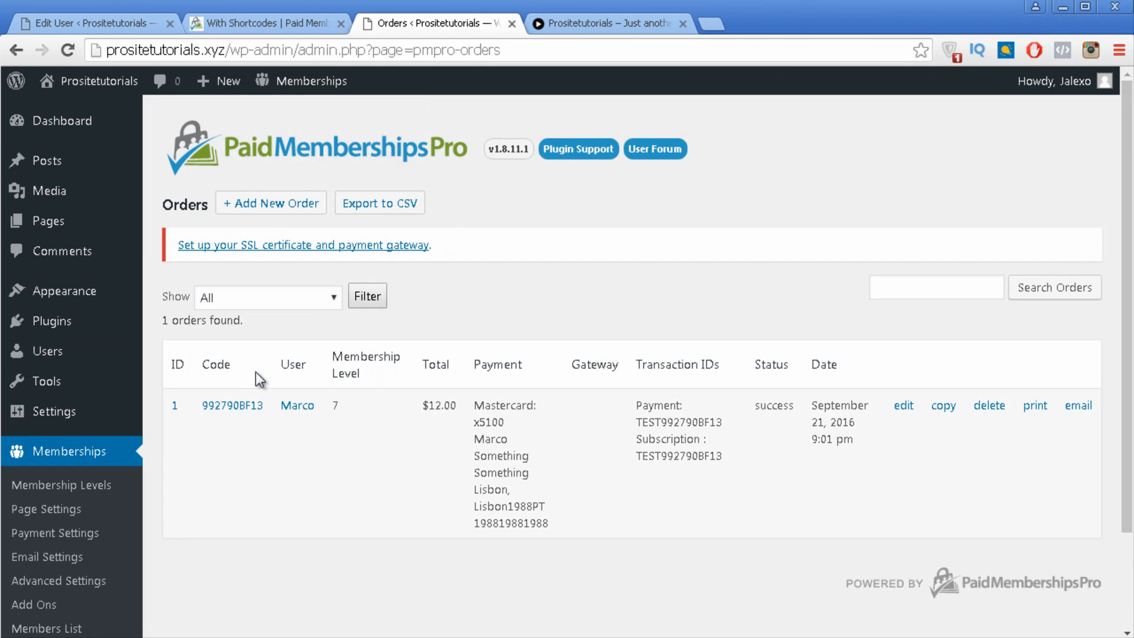